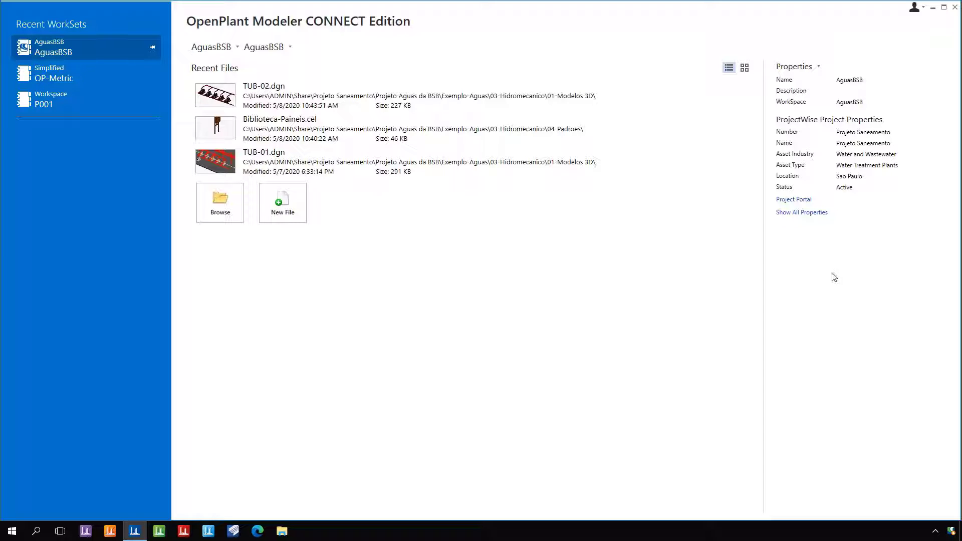
# Start a new file and browse to ProjectWise Share > Projeto Saneamento > Projeto Aguas da BSB > Exemplo-Aguas > 03-Hidromecanico > 01-Modelos 3D
pyautogui.click(292, 209)
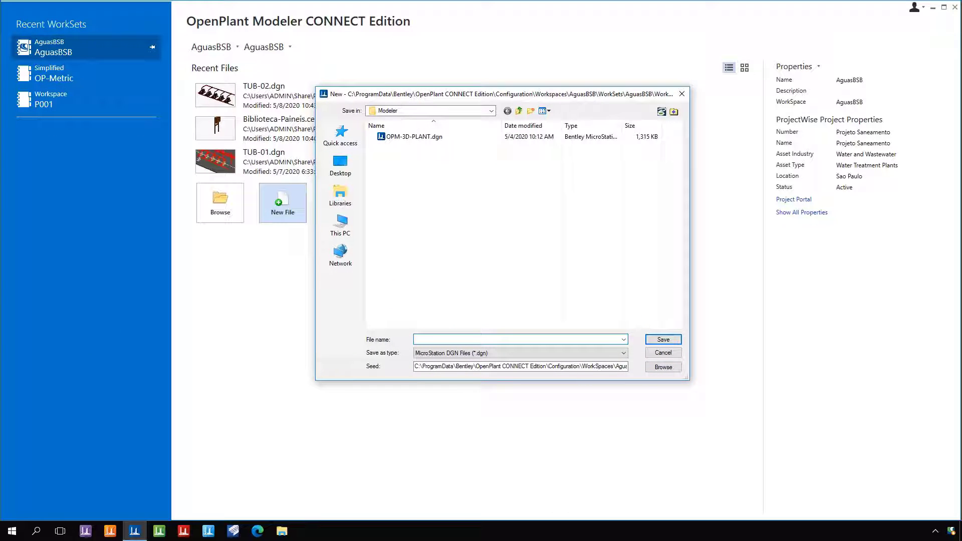
pyautogui.click(343, 166)
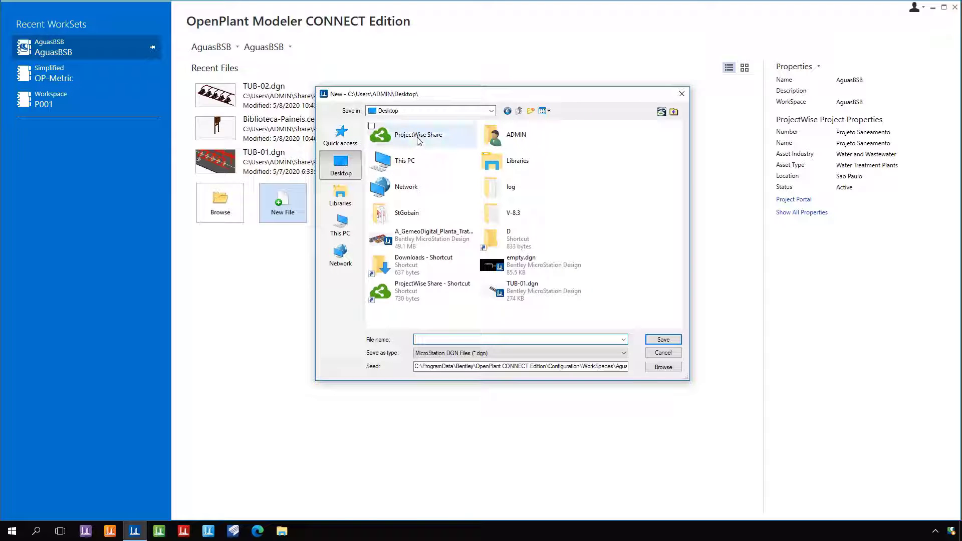
pyautogui.doubleClick(417, 135)
pyautogui.click(417, 146)
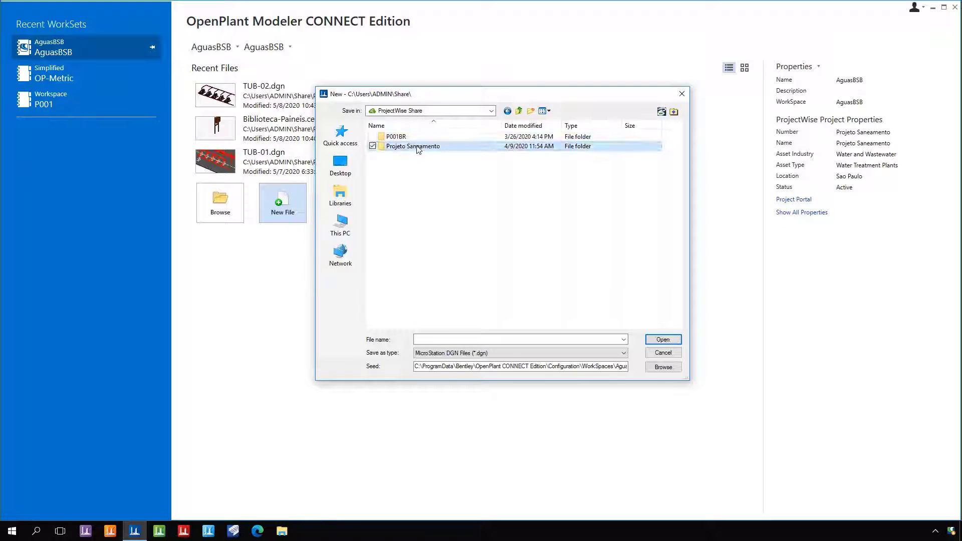
pyautogui.doubleClick(418, 146)
pyautogui.doubleClick(419, 138)
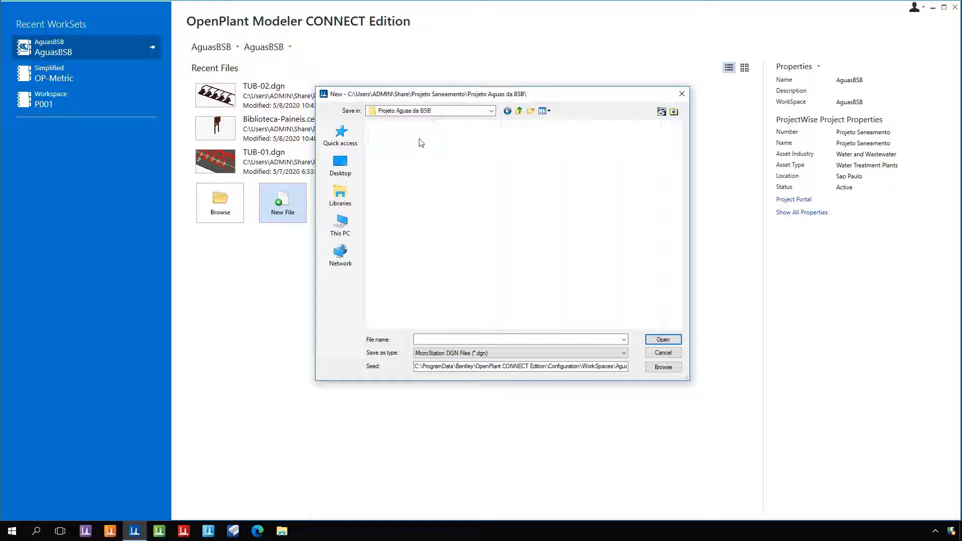
pyautogui.doubleClick(419, 155)
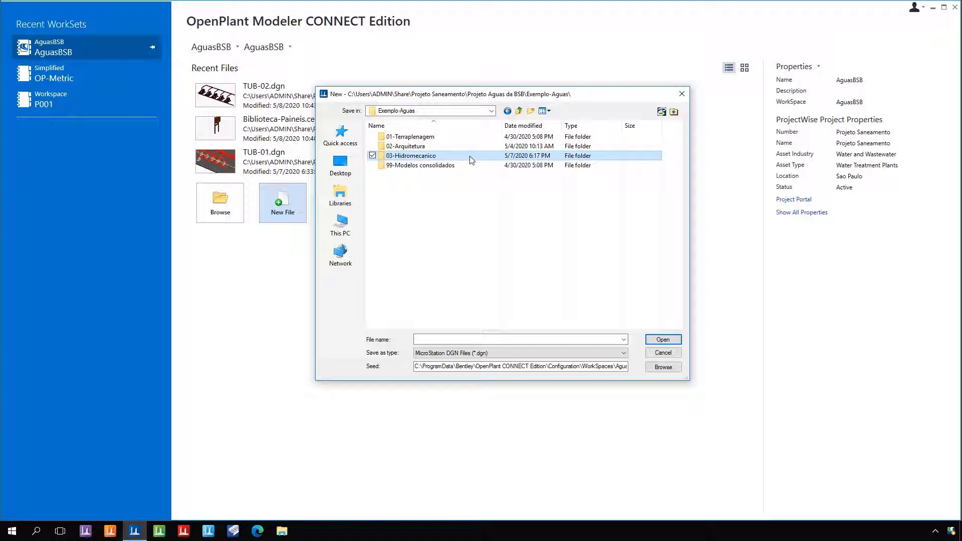
pyautogui.doubleClick(471, 159)
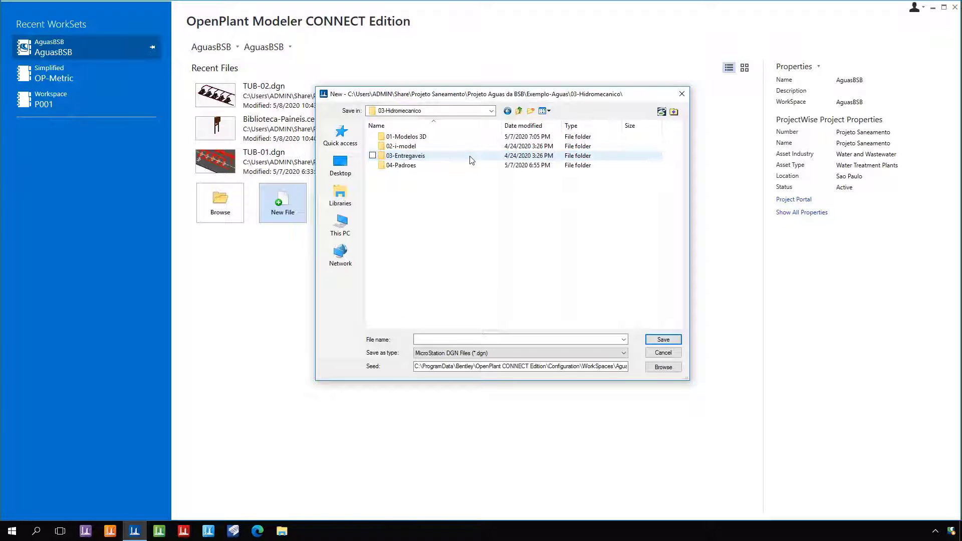
pyautogui.doubleClick(449, 137)
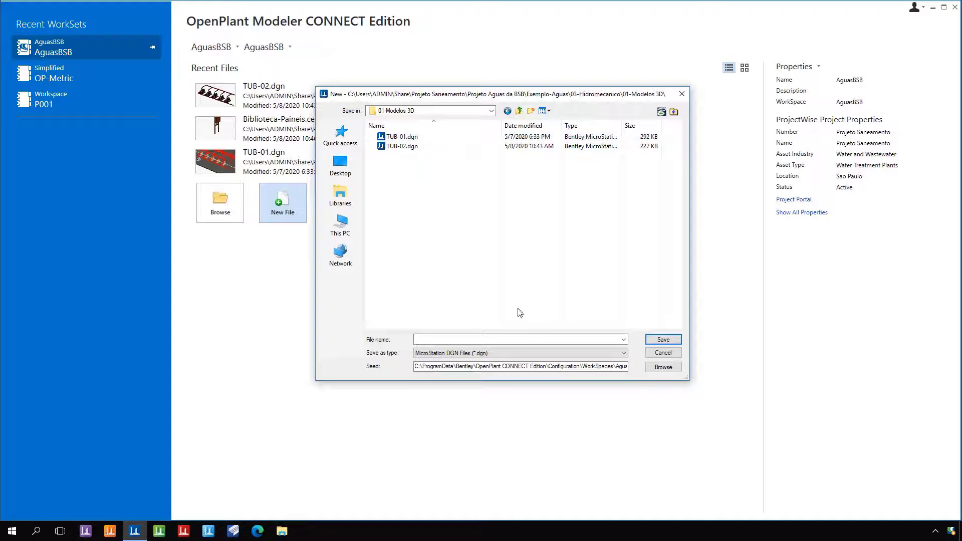
# Name the new DGN file Arranjo-Tub and save it in the 01-Modelos 3D folder
pyautogui.click(528, 342)
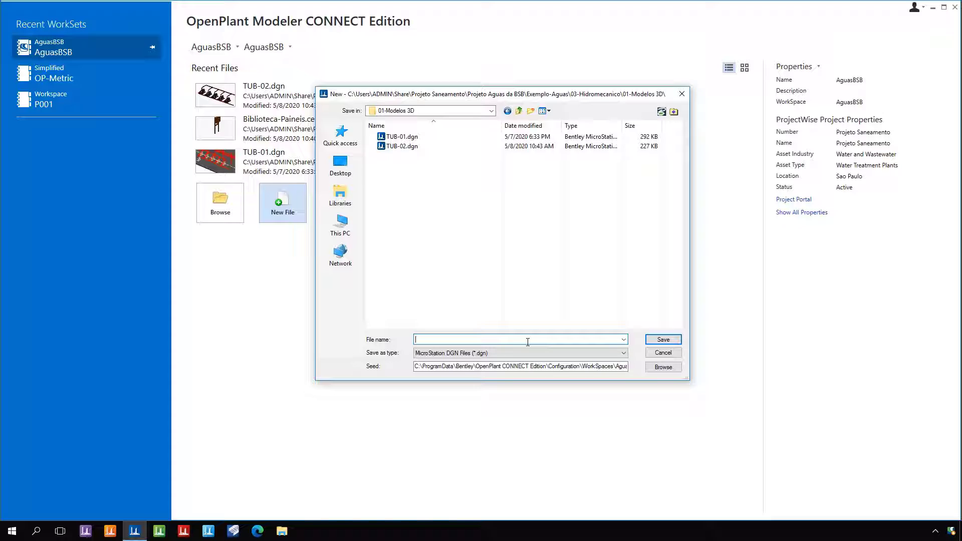
pyautogui.write('Arranjo-Tub')
pyautogui.press('Return')
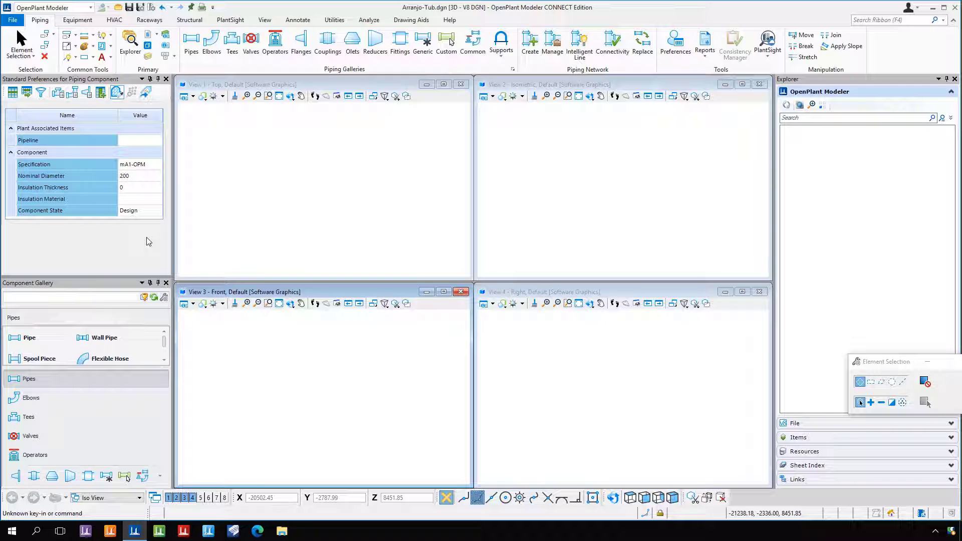
# Collapse the Component Gallery's category list to icons and move the Element Selection window off the drawing views
pyautogui.moveTo(71, 370); pyautogui.dragTo(73, 485)
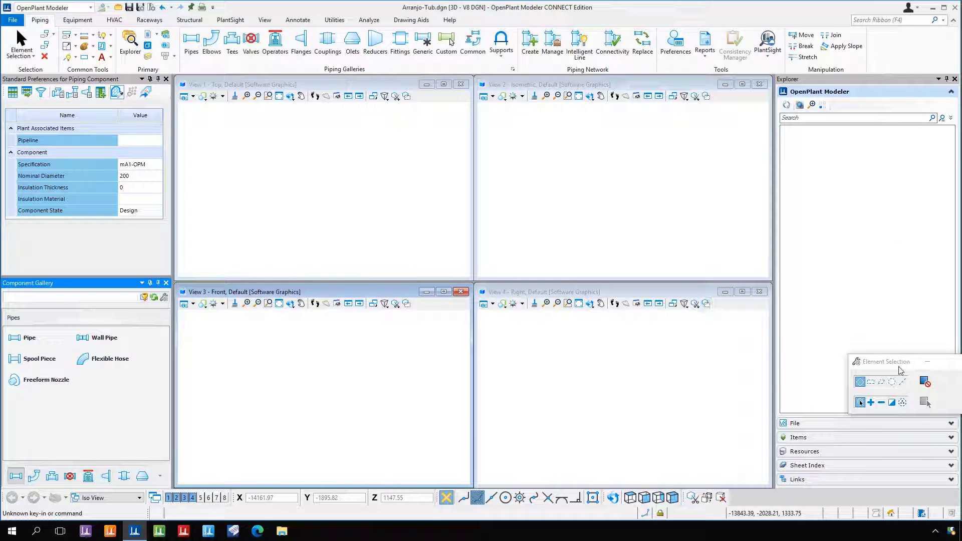
pyautogui.moveTo(898, 370); pyautogui.dragTo(664, 419)
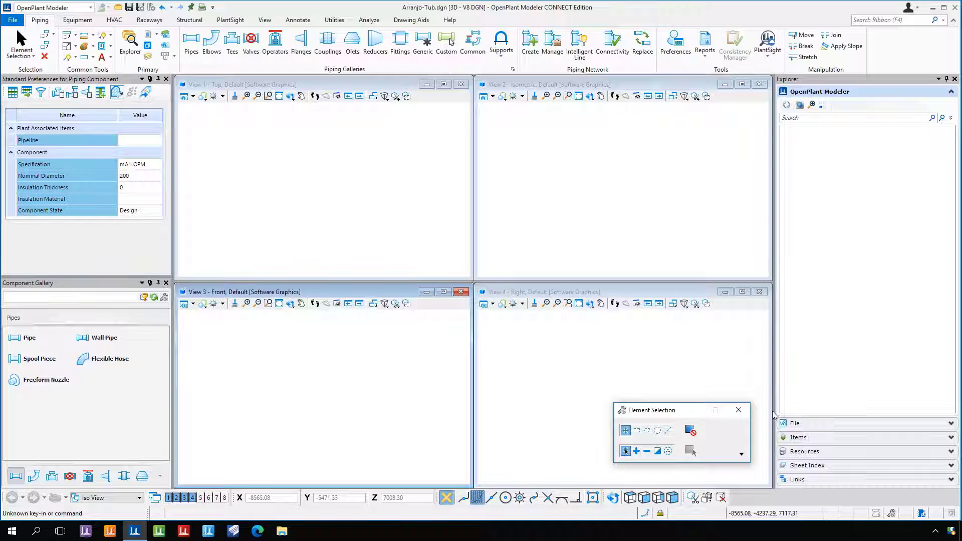
pyautogui.moveTo(658, 415); pyautogui.dragTo(838, 409)
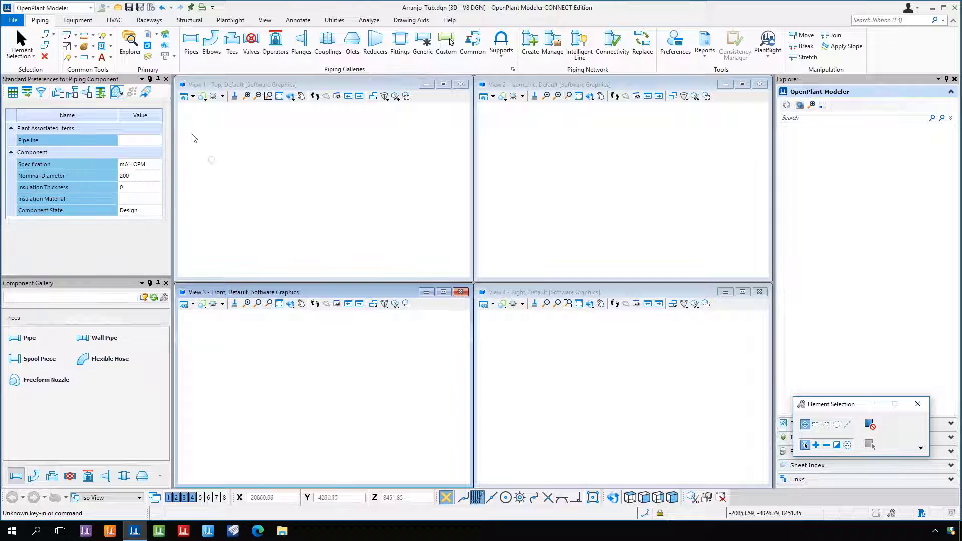
# Start attaching a reference and browse from ProjectWise Share through Projeto Saneamento, Projeto Aguas da BSB, Exemplo-Aguas and 02-Arquitetura to 02-i-model
pyautogui.click(148, 39)
pyautogui.moveTo(452, 249); pyautogui.dragTo(439, 165)
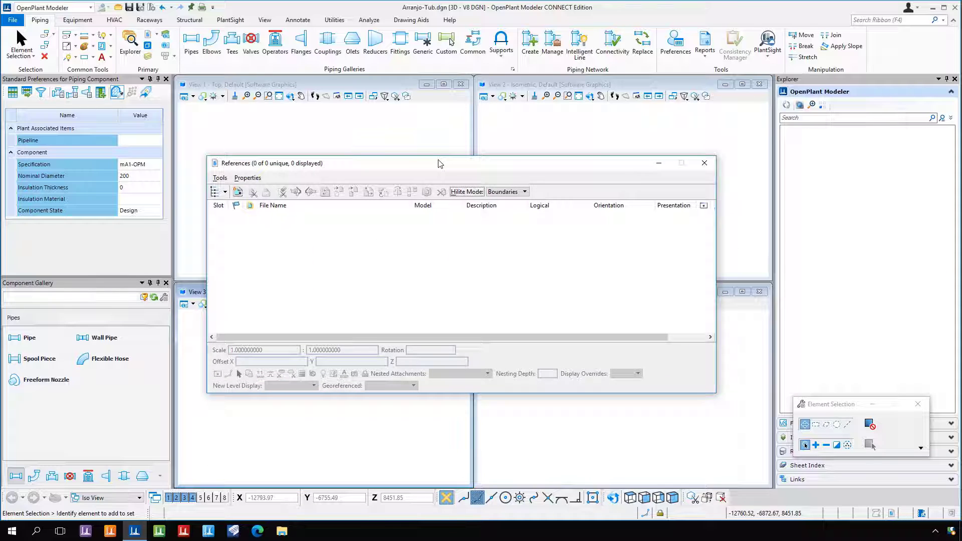
pyautogui.click(238, 193)
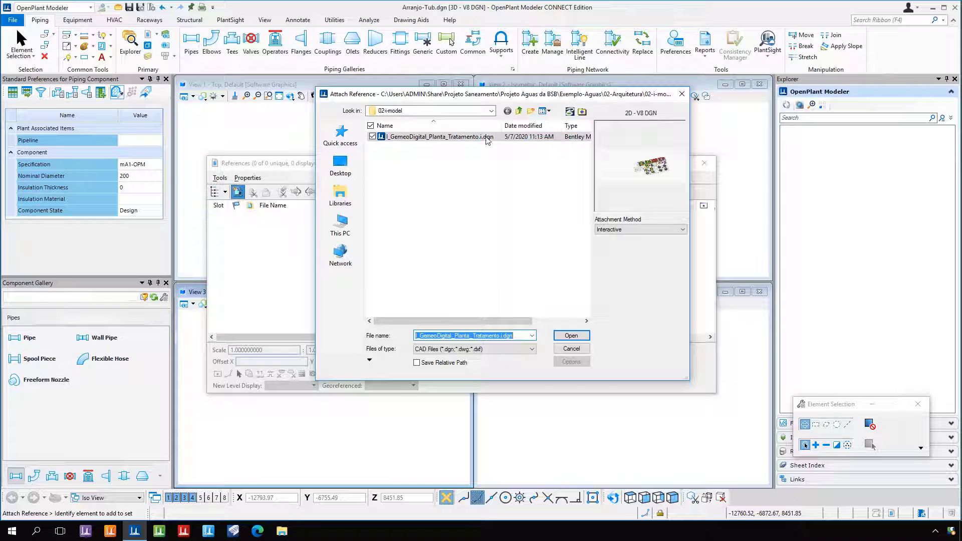
pyautogui.click(492, 112)
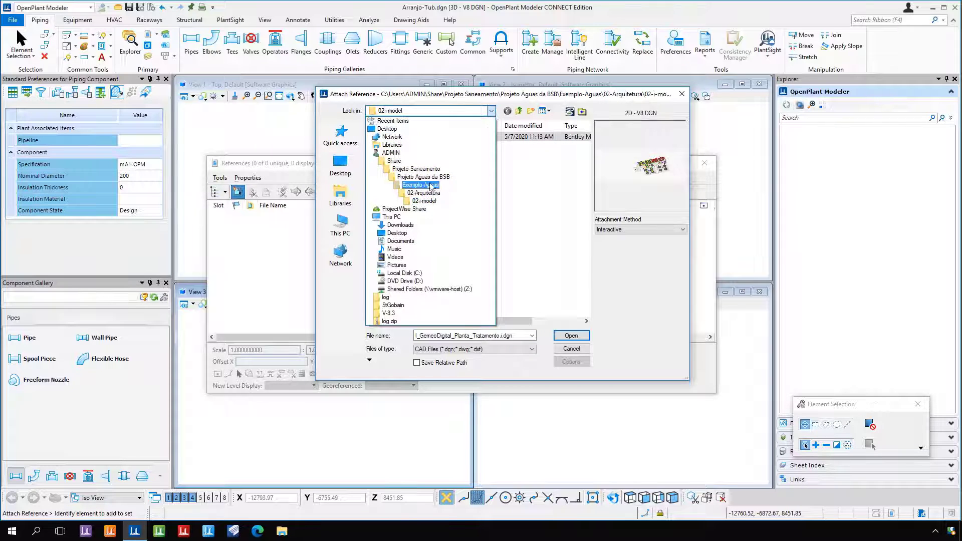
pyautogui.click(401, 209)
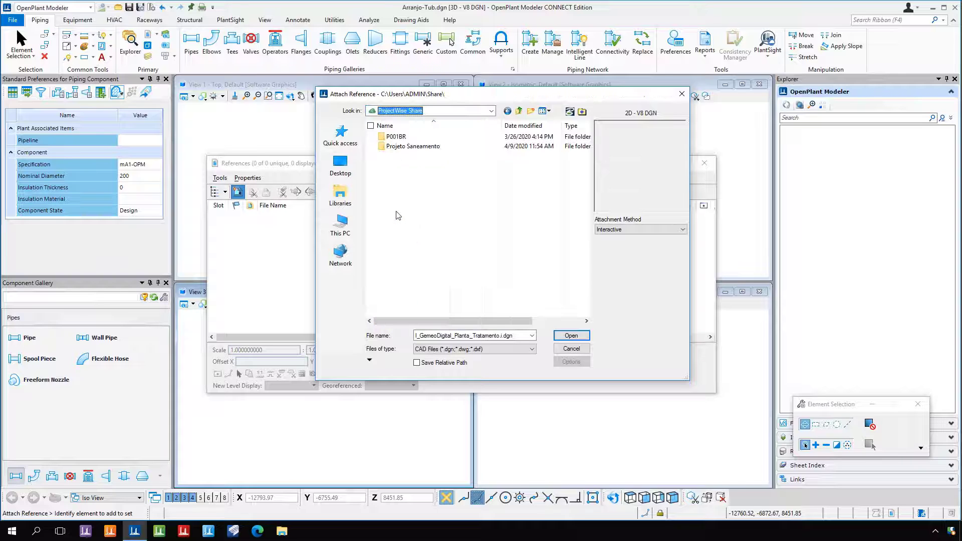
pyautogui.doubleClick(416, 145)
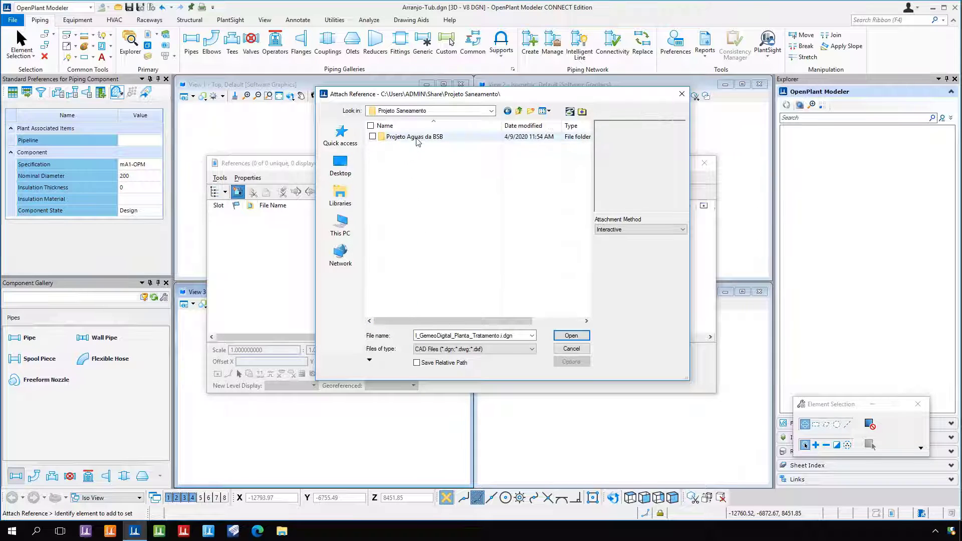
pyautogui.doubleClick(417, 139)
pyautogui.doubleClick(416, 139)
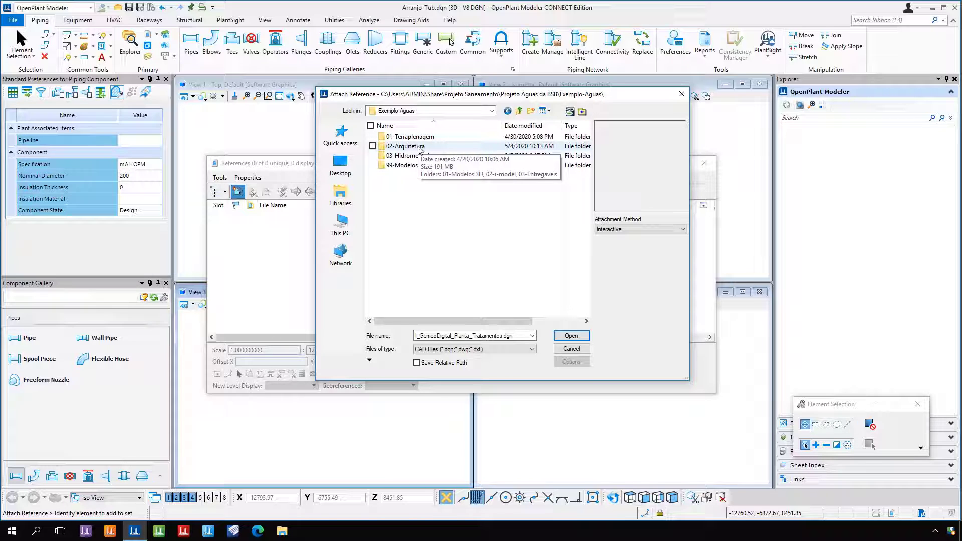
pyautogui.doubleClick(420, 149)
pyautogui.doubleClick(420, 148)
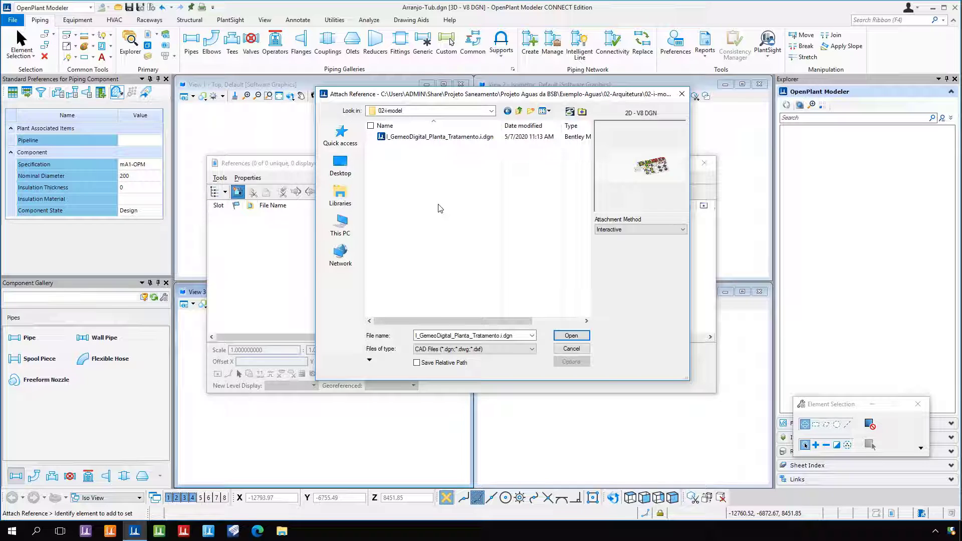
# Choose I_GemeoDigital_Planta_Tratamento.i.dgn as the reference file and accept using a file from outside the active WorkSet
pyautogui.click(439, 139)
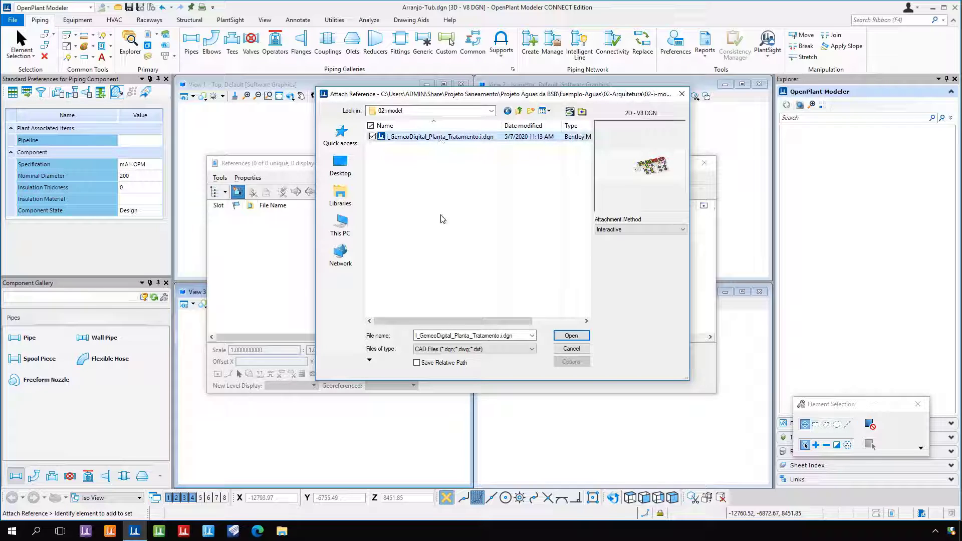
pyautogui.click(571, 337)
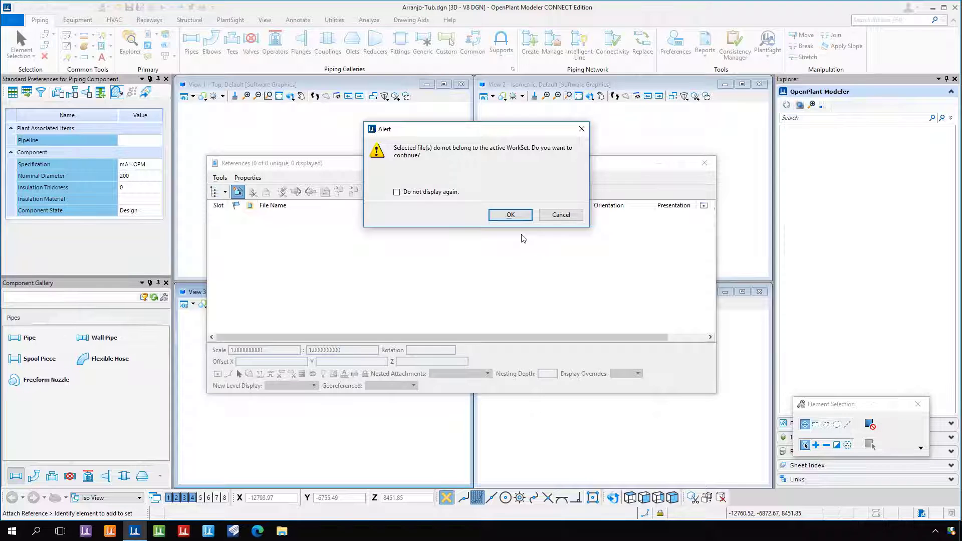
pyautogui.click(511, 214)
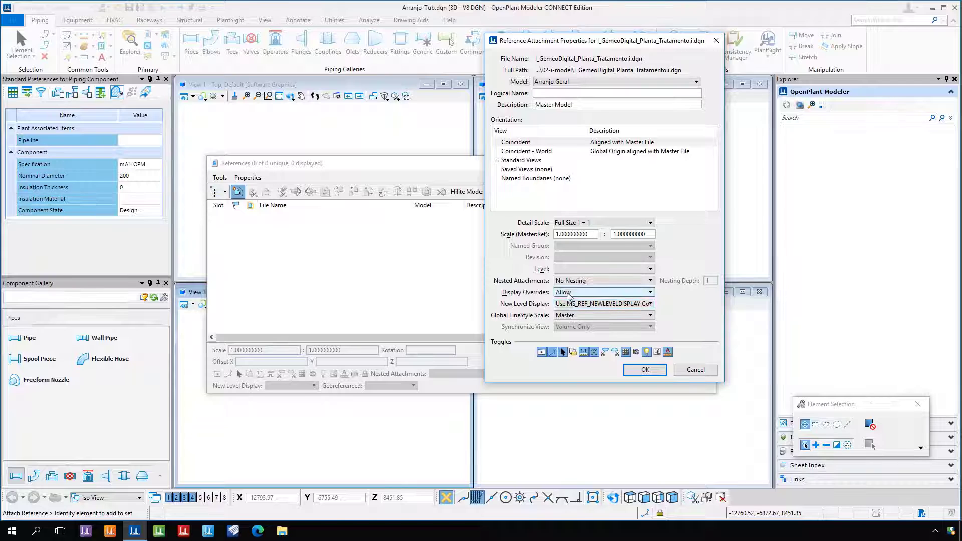
# Attach the reference's Implantação model with Live Nesting, and close the reference list
pyautogui.click(548, 84)
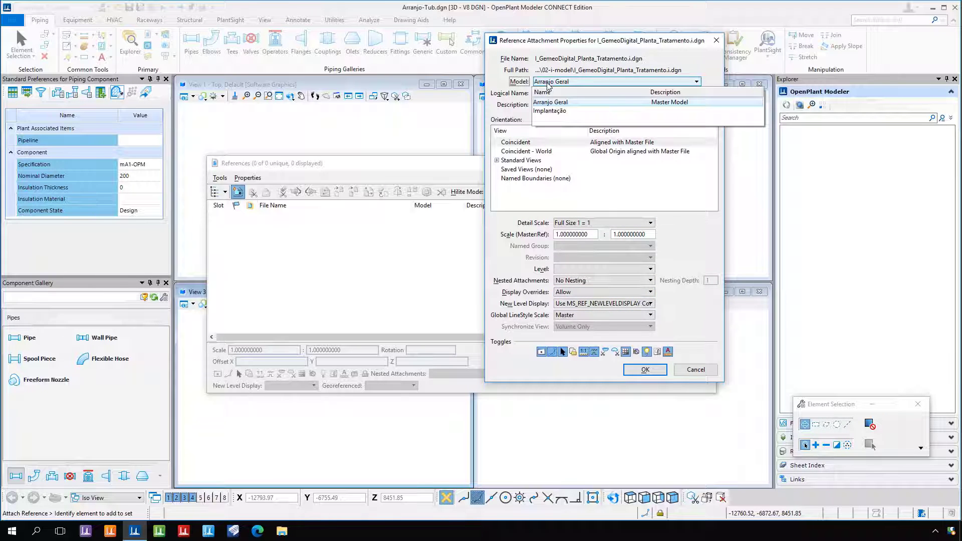
pyautogui.click(552, 112)
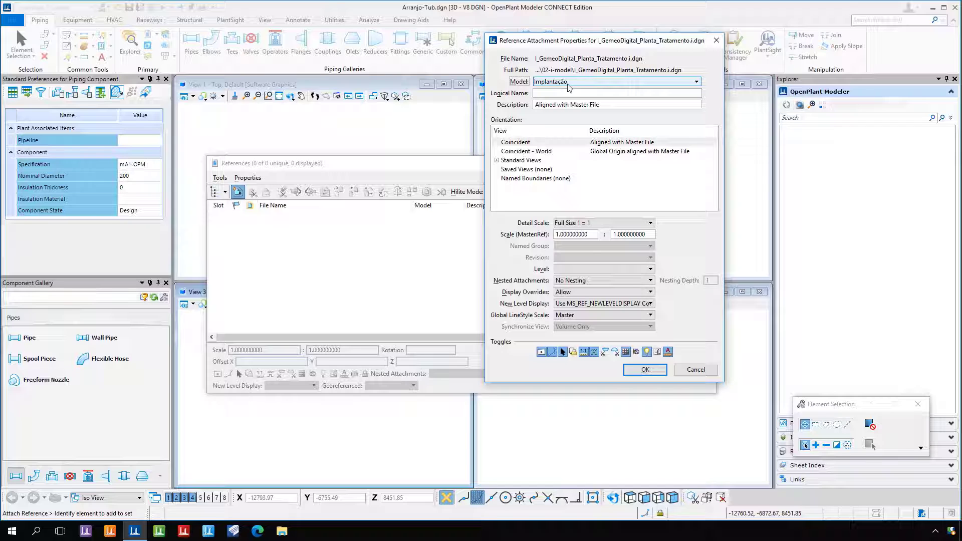
pyautogui.click(587, 282)
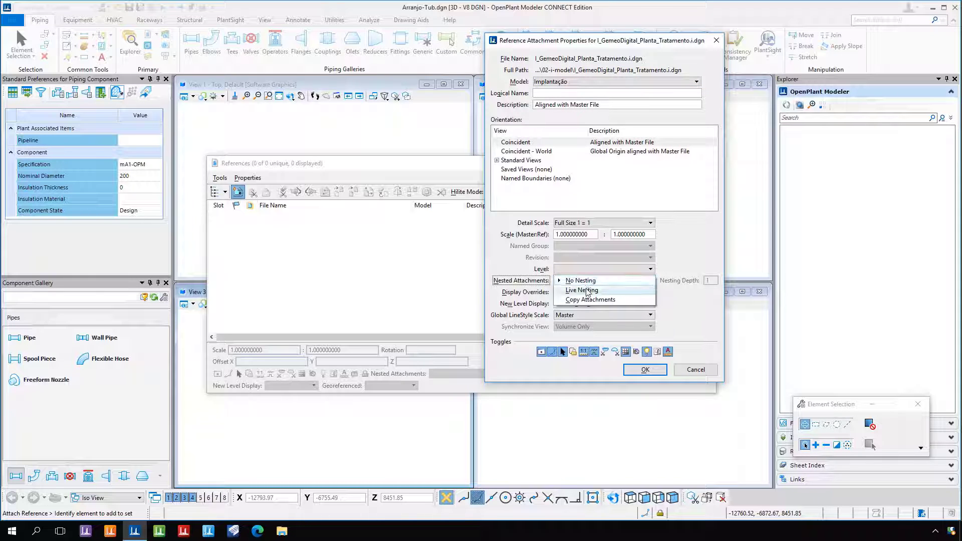
pyautogui.click(587, 291)
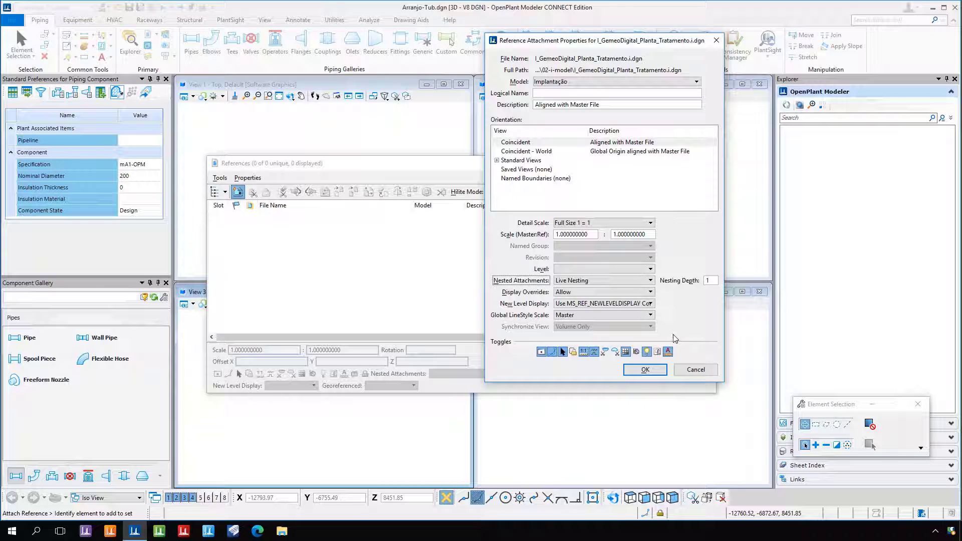
pyautogui.click(647, 371)
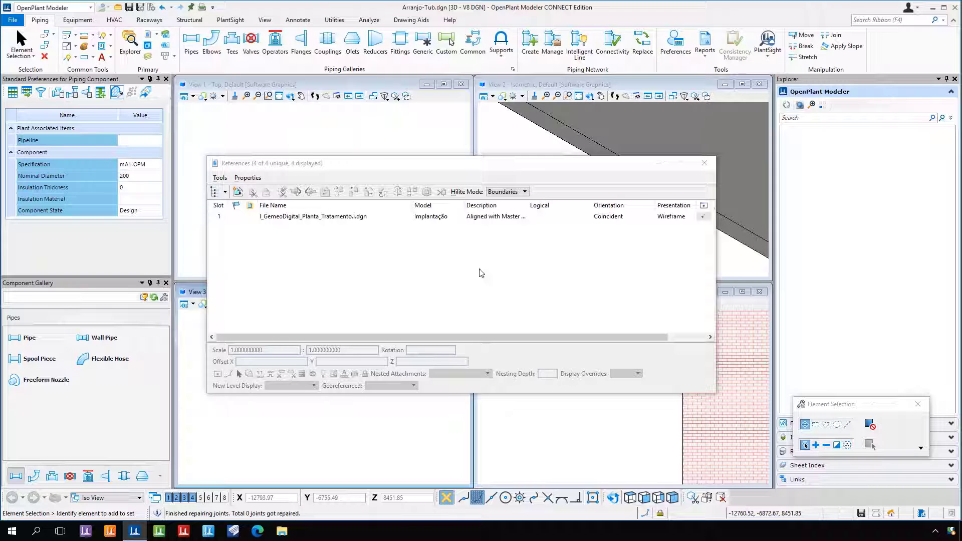
pyautogui.click(705, 163)
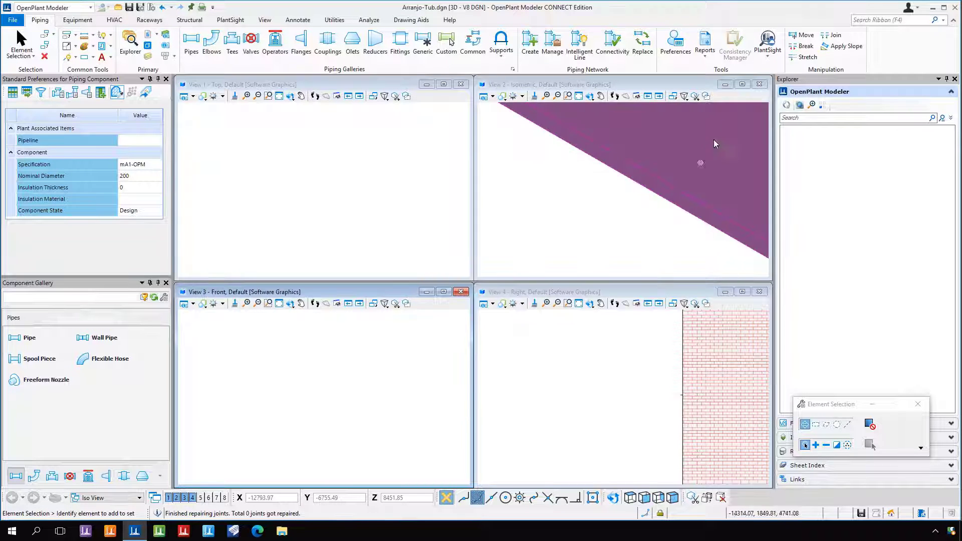
# Maximize the isometric view with the whole plant fitted in it, and increase the view's brightness
pyautogui.click(743, 84)
pyautogui.middleClick(583, 197)
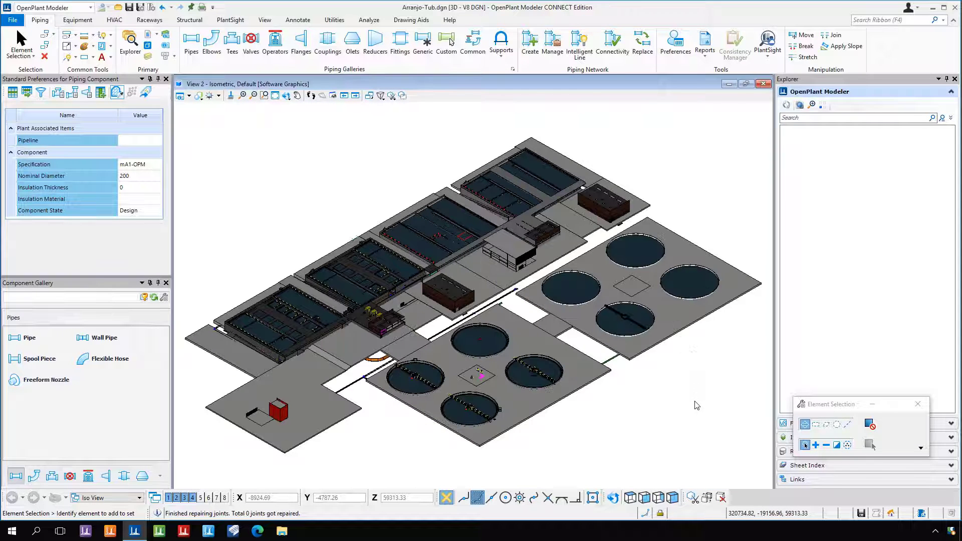
pyautogui.click(219, 95)
pyautogui.moveTo(272, 129); pyautogui.dragTo(280, 128)
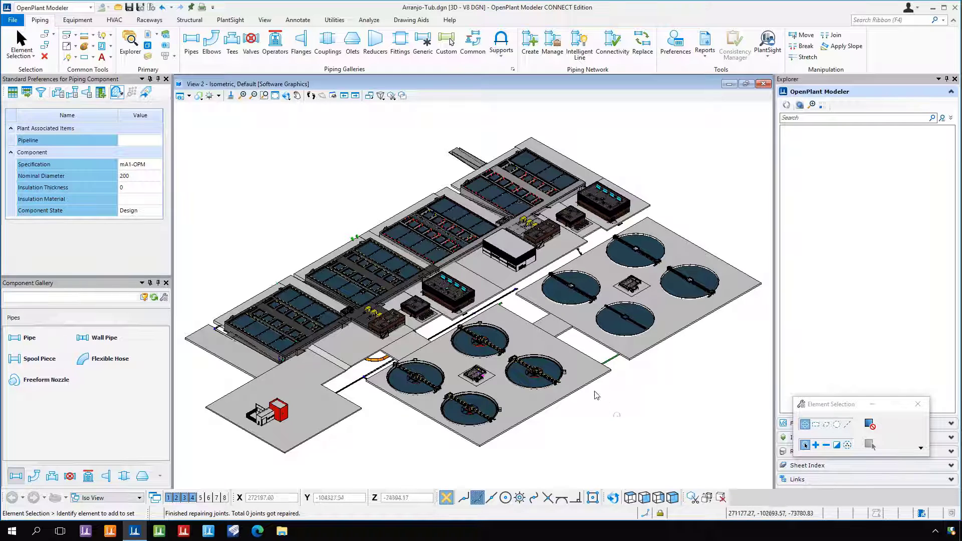
# Examine the buildings and tanks of the referenced treatment plant up close and as a whole
pyautogui.scroll(5, 532, 284)
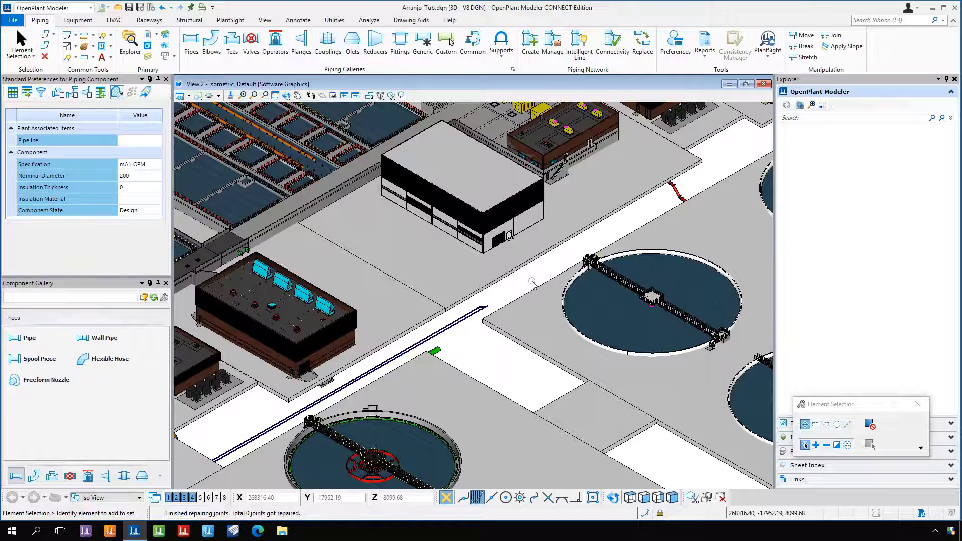
pyautogui.moveTo(533, 284); pyautogui.dragTo(597, 284, button='middle')
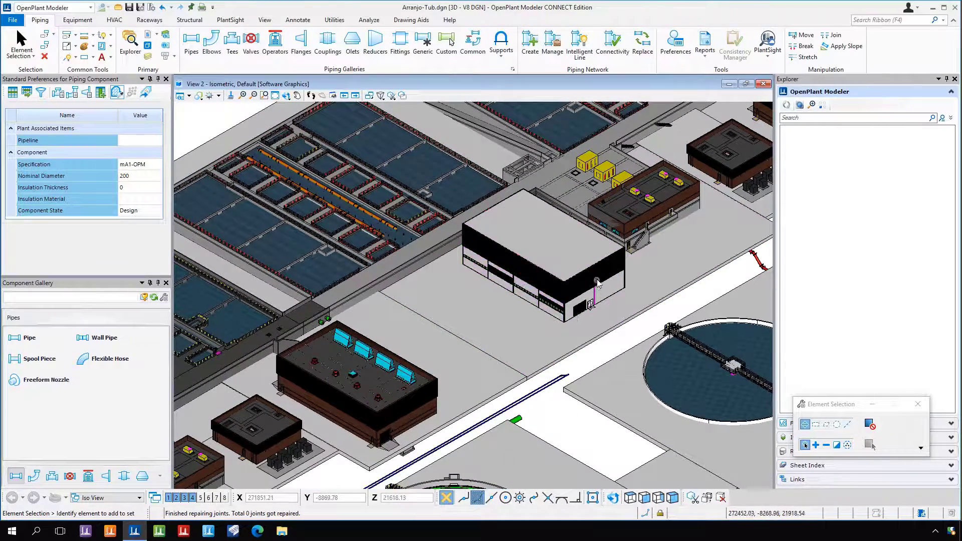
pyautogui.scroll(2, 597, 283)
pyautogui.scroll(-2, 595, 289)
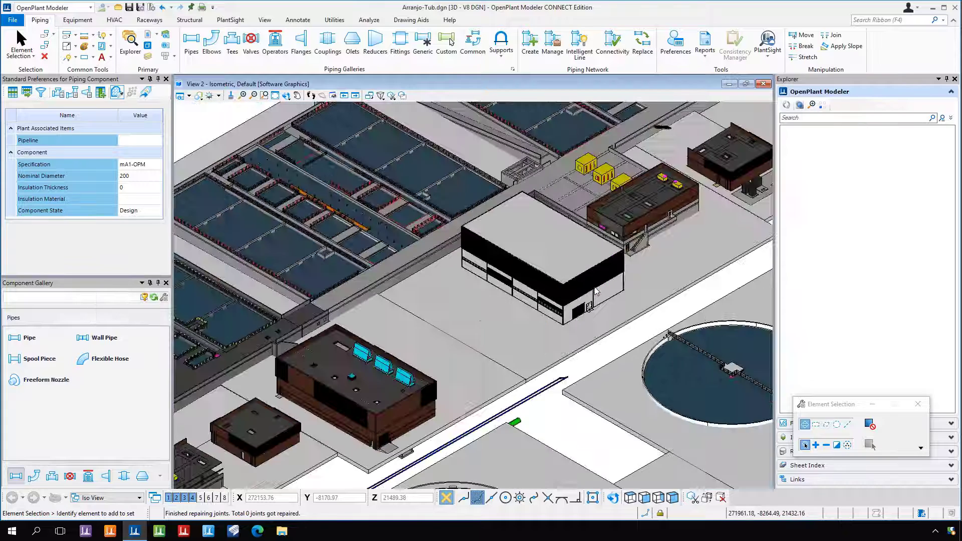
pyautogui.scroll(-6, 596, 292)
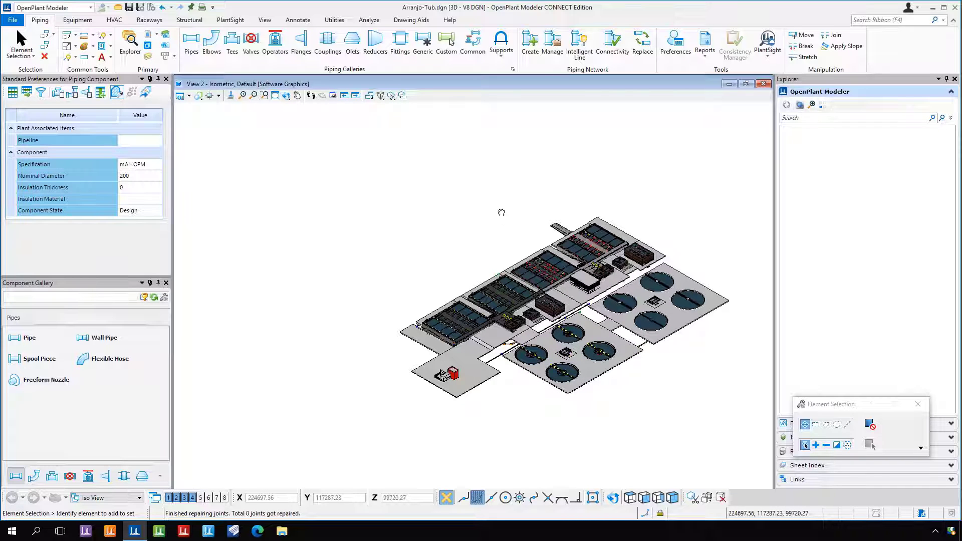
pyautogui.scroll(3, 503, 217)
pyautogui.moveTo(503, 217); pyautogui.dragTo(391, 98, button='middle')
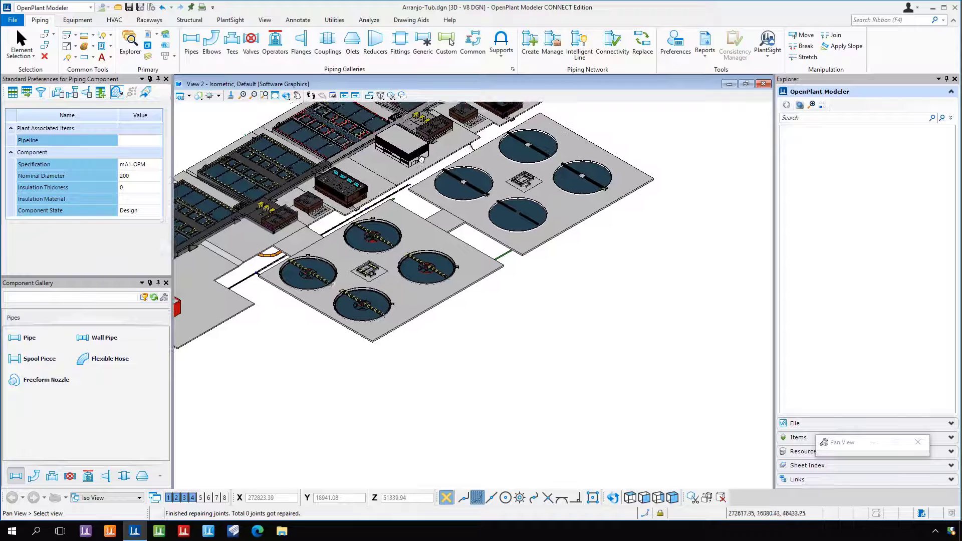
# Place a fitted section clip volume on the isometric view, enclosing the whole plant and keeping the clip element displayed
pyautogui.click(391, 96)
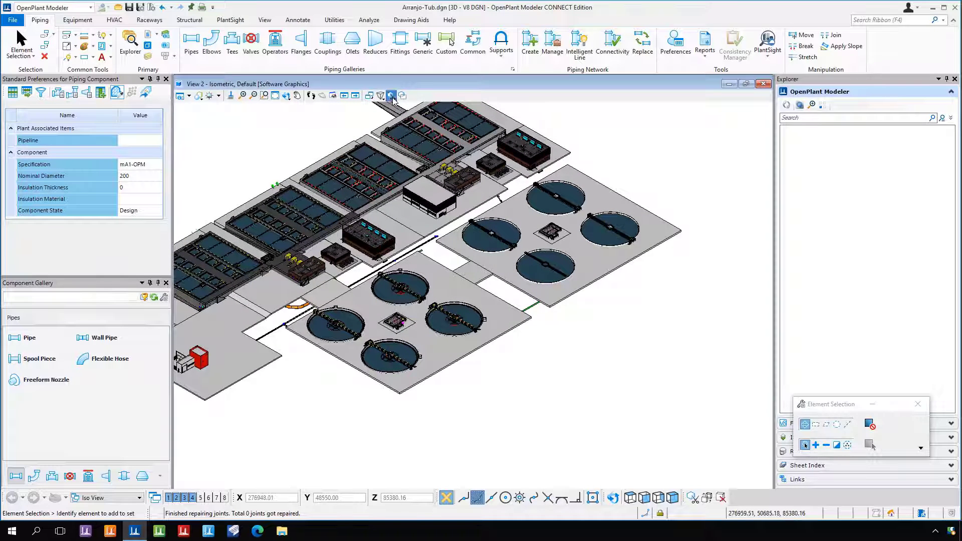
pyautogui.click(393, 97)
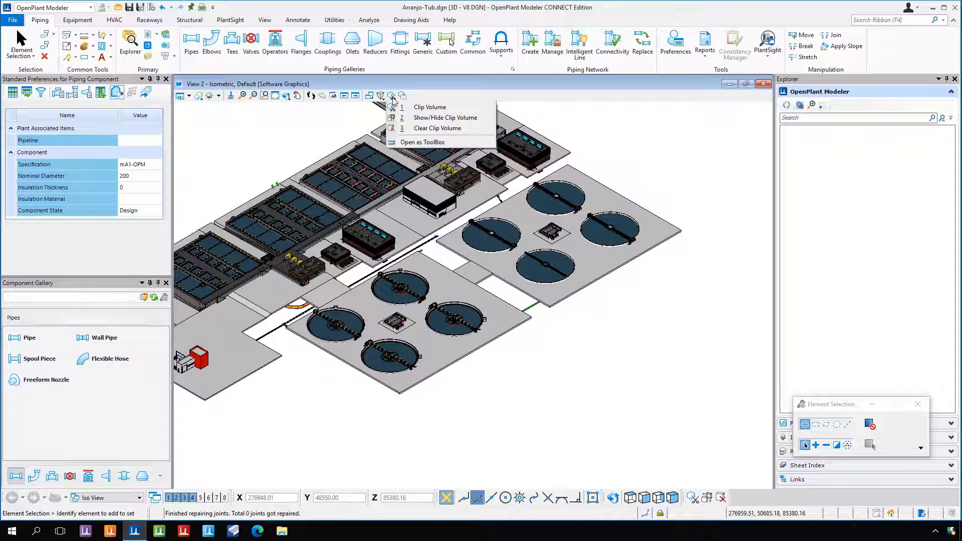
pyautogui.click(430, 107)
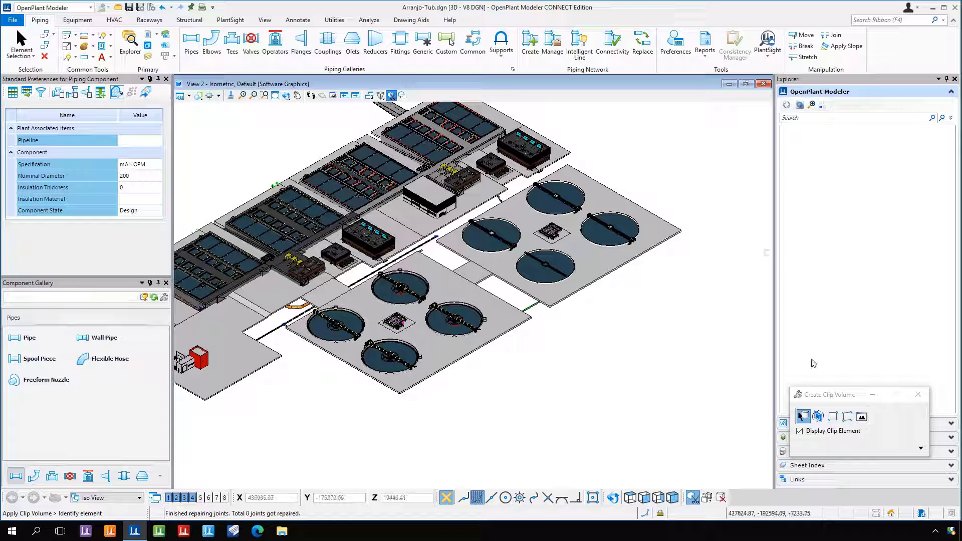
pyautogui.moveTo(837, 397); pyautogui.dragTo(733, 143)
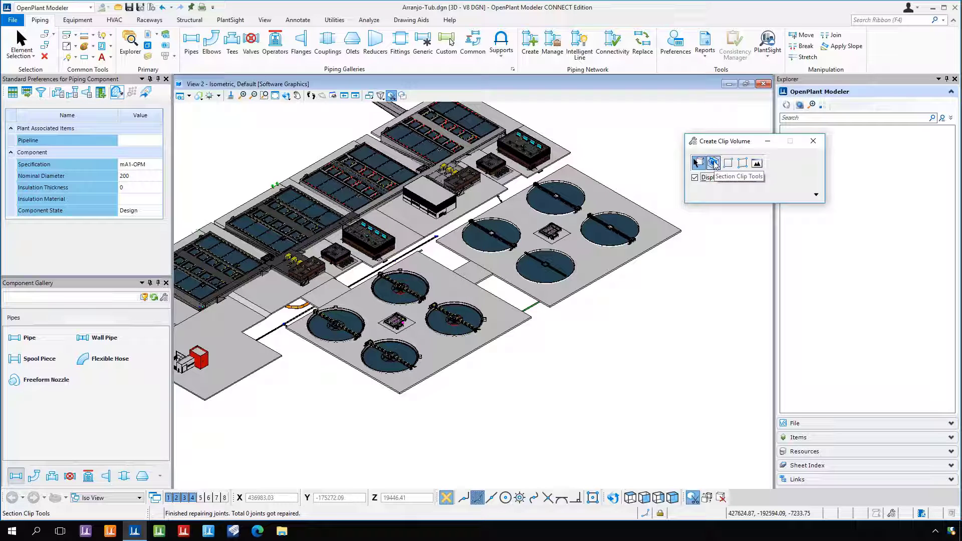
pyautogui.click(714, 163)
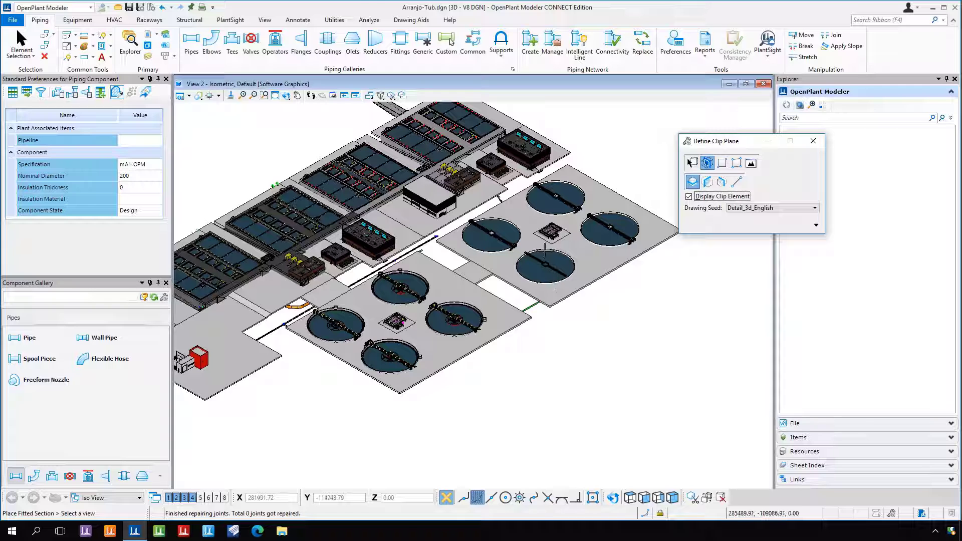
pyautogui.click(525, 188)
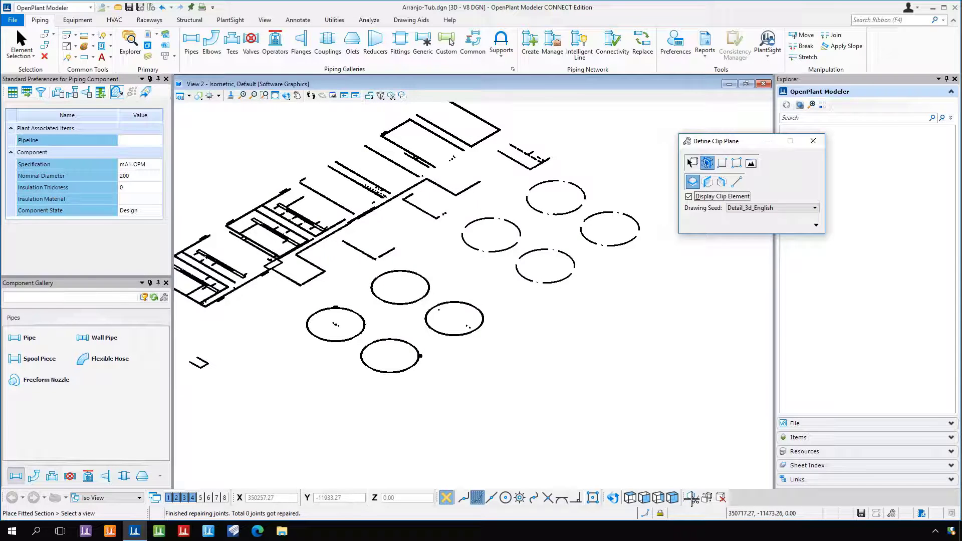
pyautogui.click(654, 439)
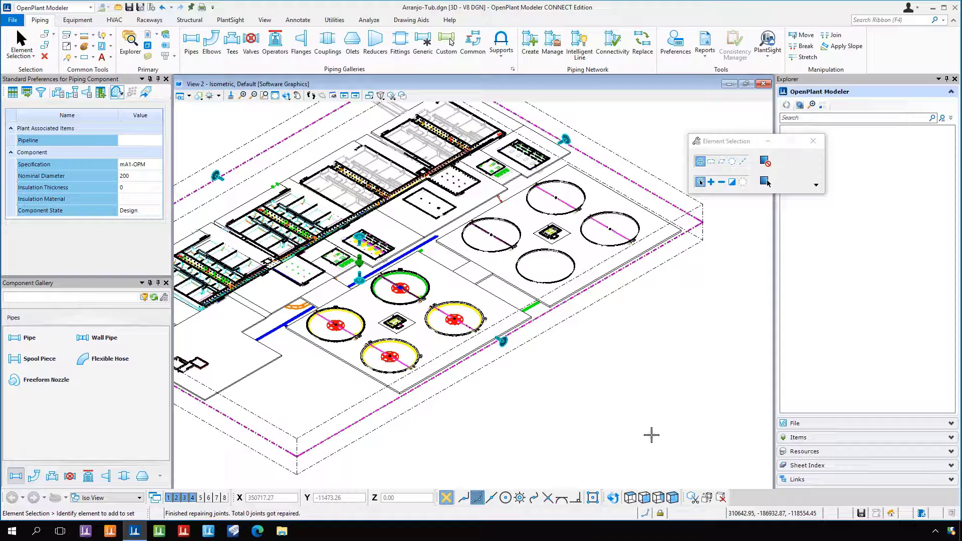
# Set both the Forward and Cut display styles of View 2's clip volume to From View
pyautogui.click(181, 100)
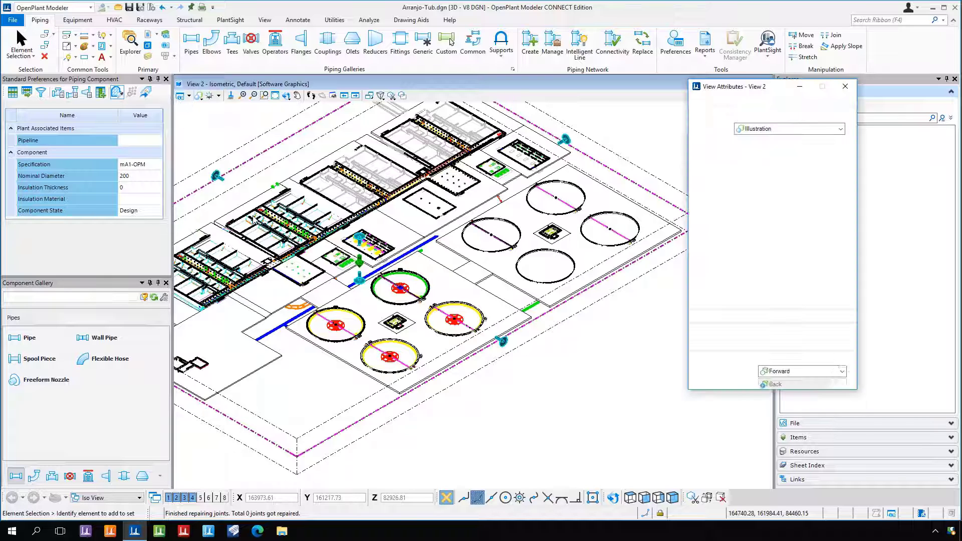
pyautogui.click(777, 372)
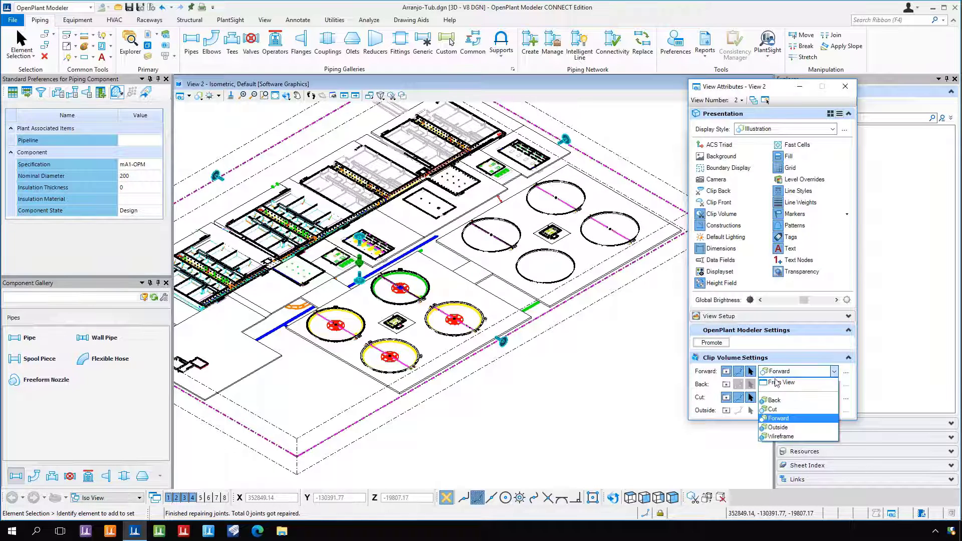
pyautogui.click(779, 382)
pyautogui.click(798, 398)
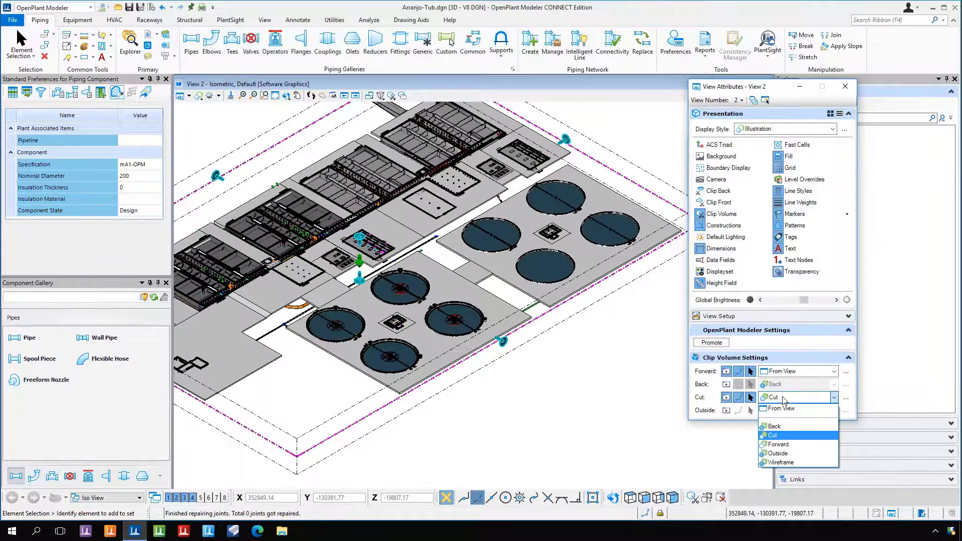
pyautogui.click(782, 409)
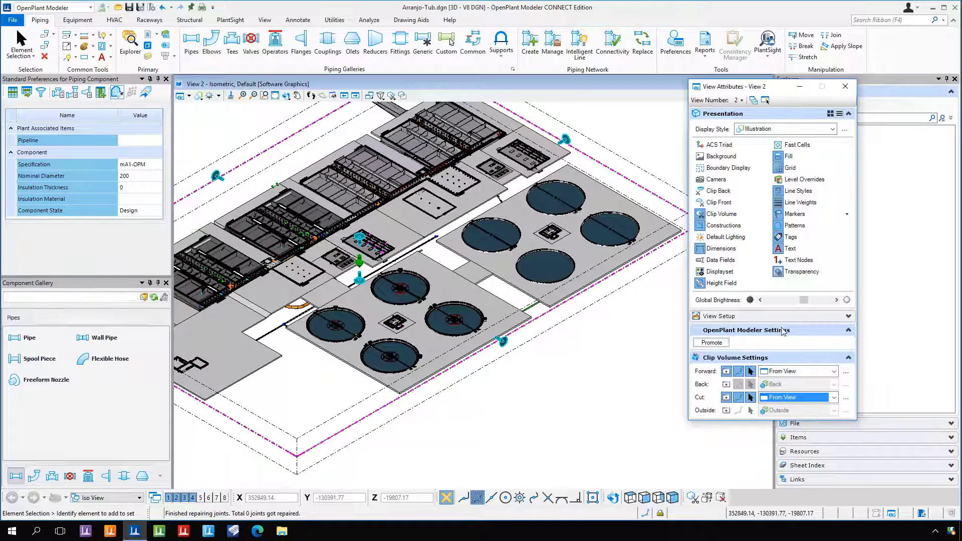
pyautogui.click(847, 88)
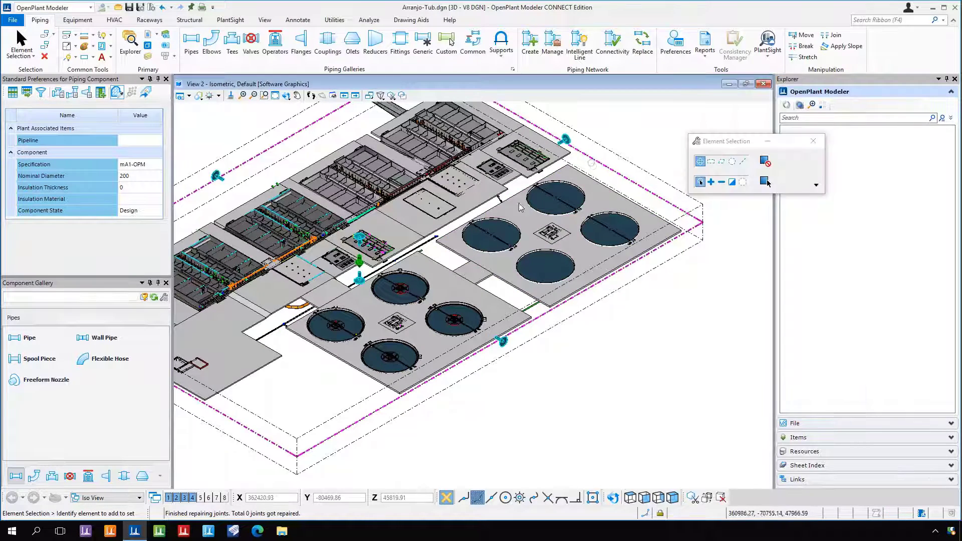
# Shrink the clip volume by pulling in its side boundaries until it encloses only one building of the plant
pyautogui.click(297, 95)
pyautogui.moveTo(433, 306); pyautogui.dragTo(493, 338)
pyautogui.rightClick(484, 343)
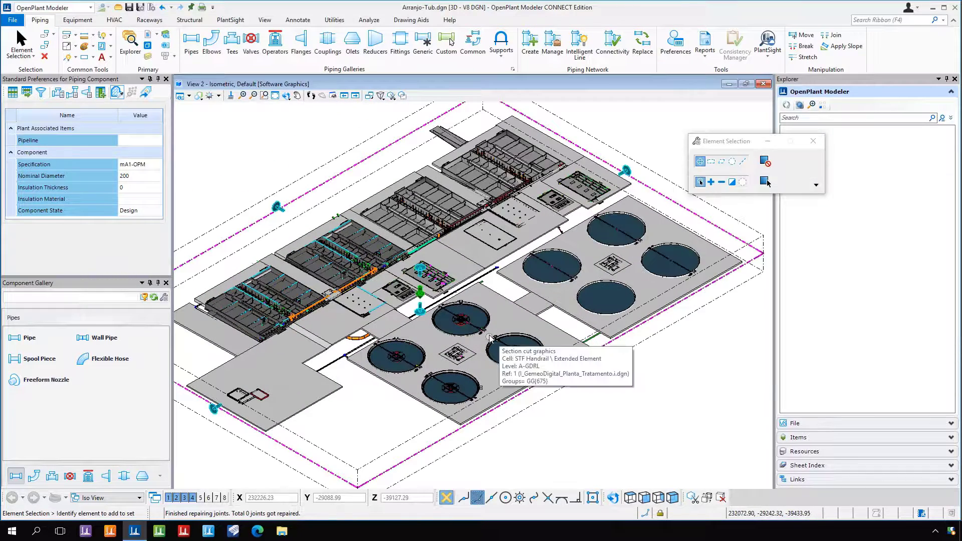
pyautogui.click(215, 408)
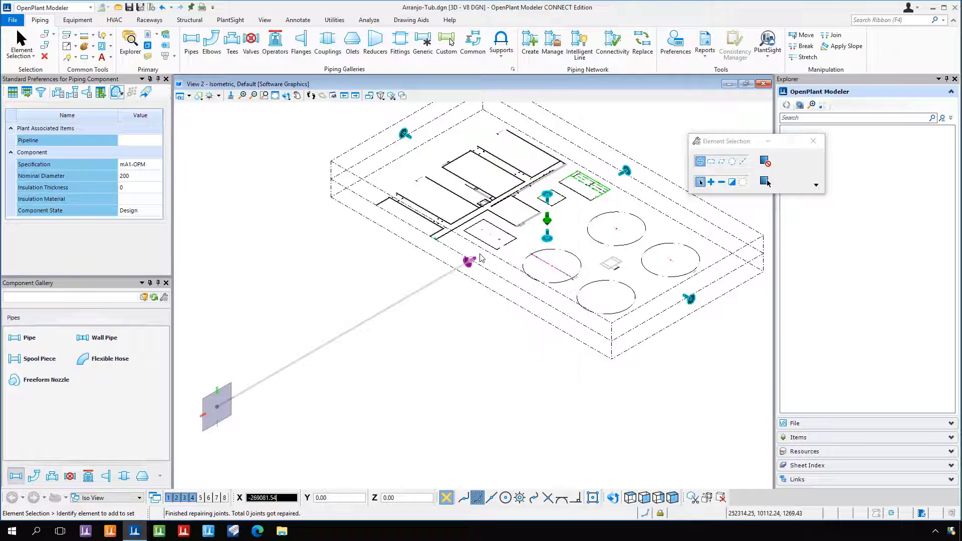
pyautogui.click(479, 257)
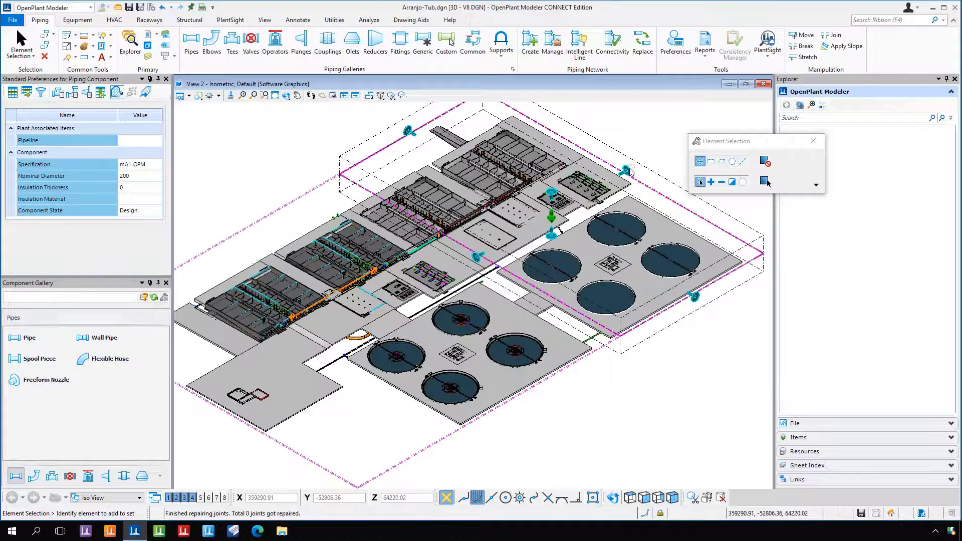
pyautogui.click(627, 172)
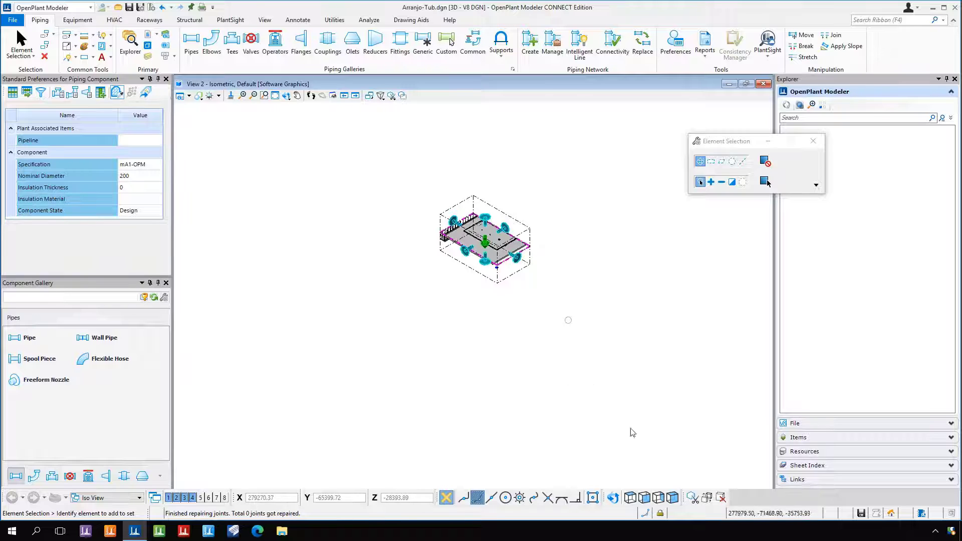
# In the right view, raise the clip volume's horizontal cut plane above the building's roof, and return to the isometric view
pyautogui.click(646, 503)
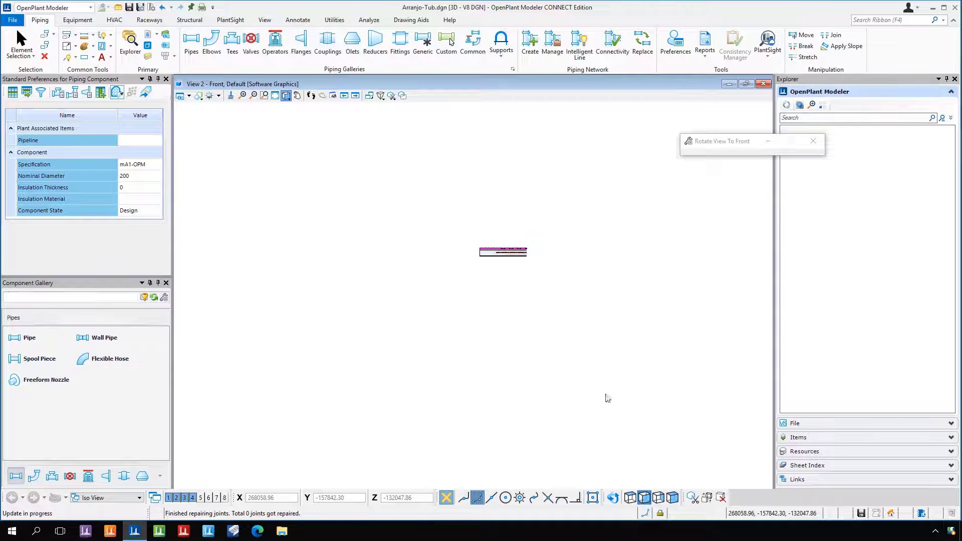
pyautogui.click(658, 498)
pyautogui.scroll(3, 475, 250)
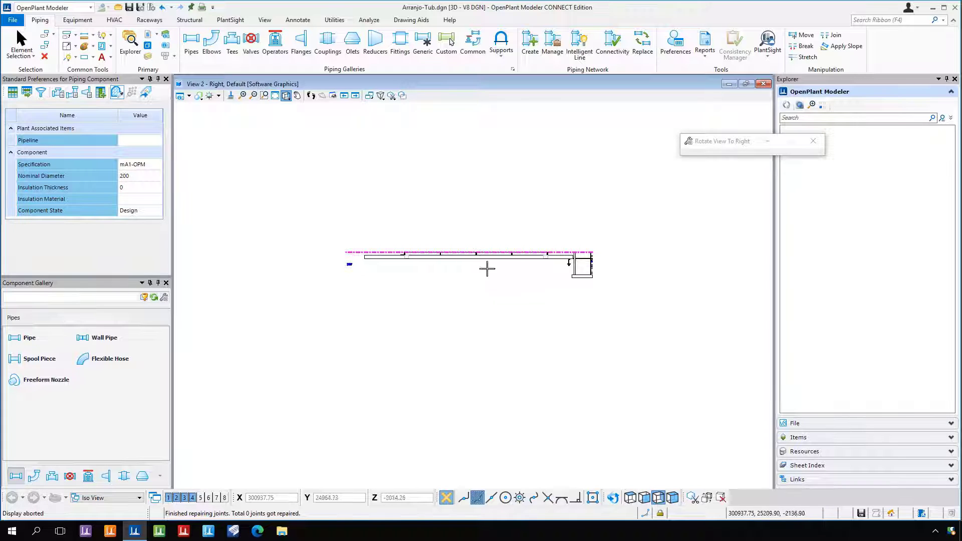
pyautogui.click(487, 269)
pyautogui.scroll(2, 538, 245)
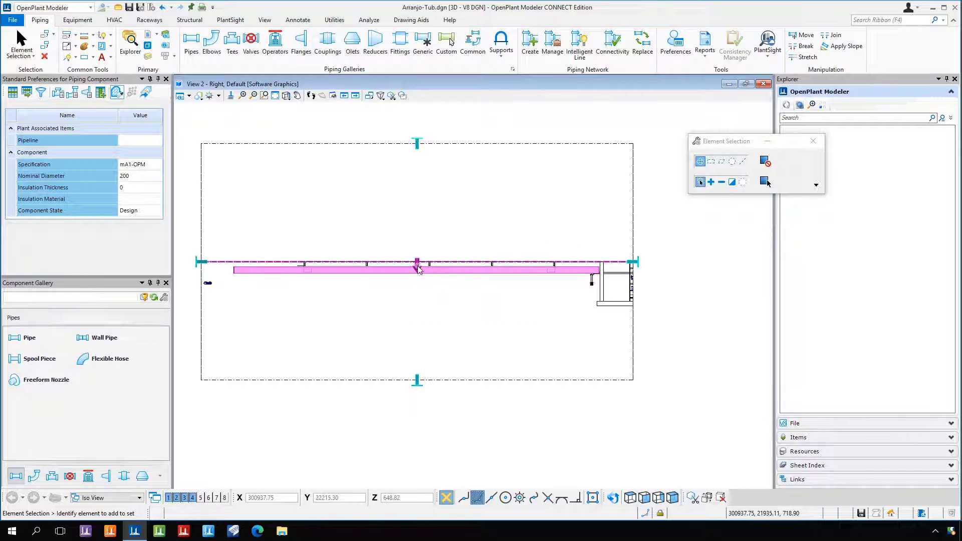
pyautogui.keyDown('shift'); pyautogui.moveTo(419, 270); pyautogui.dragTo(424, 164, button='middle'); pyautogui.keyUp('shift')
pyautogui.keyDown('shift'); pyautogui.moveTo(381, 234); pyautogui.dragTo(702, 452, button='middle'); pyautogui.keyUp('shift')
pyautogui.click(673, 498)
pyautogui.click(618, 394)
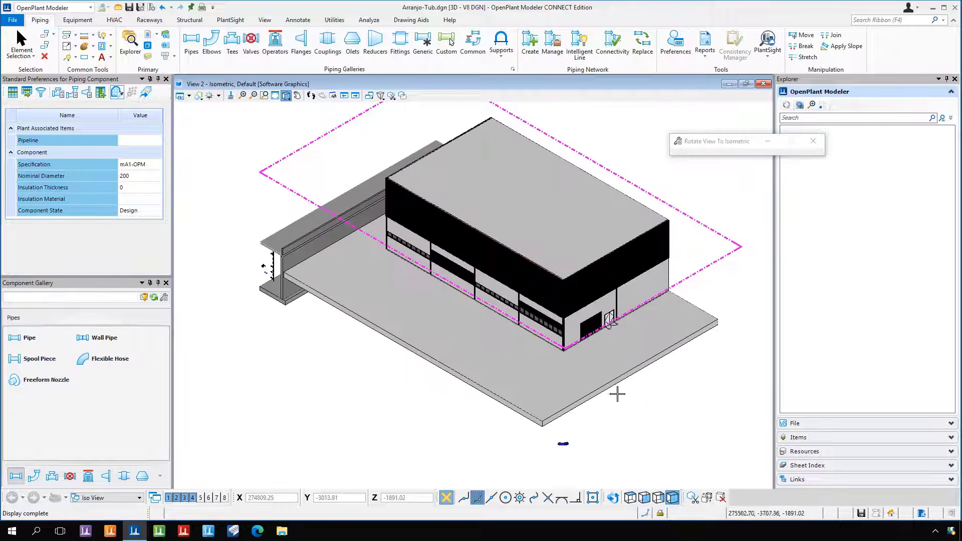
pyautogui.rightClick(686, 429)
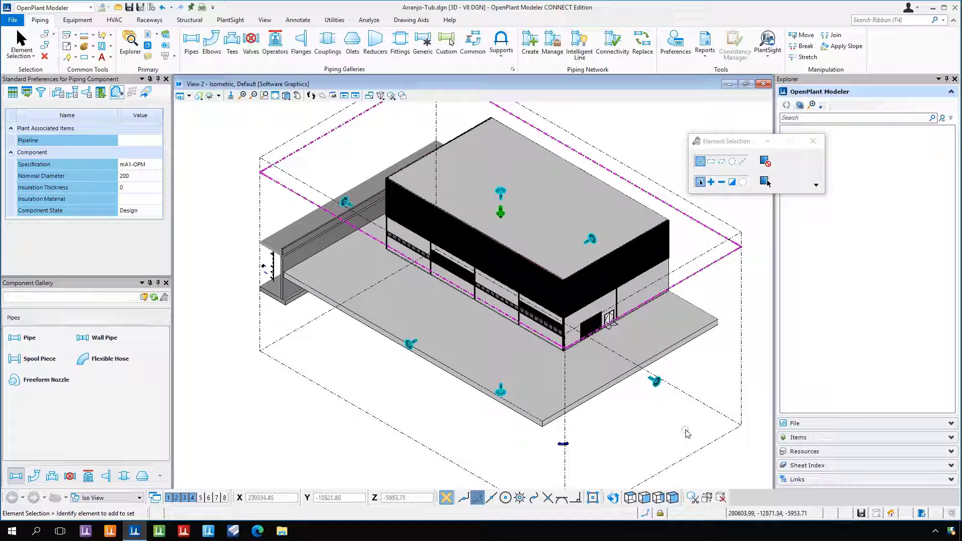
# In the top view, tighten the clip volume's front, rear and left boundaries to just outside the building's walls
pyautogui.click(631, 498)
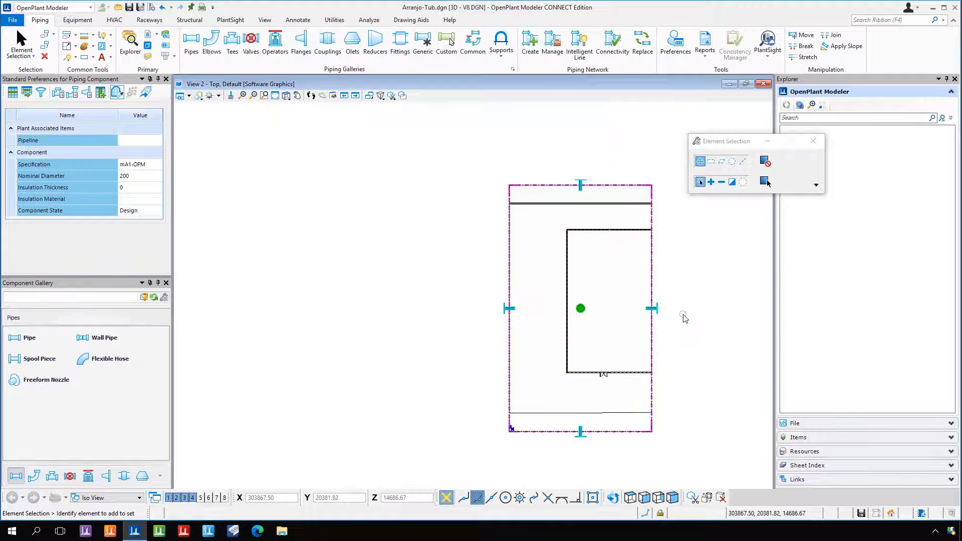
pyautogui.click(580, 433)
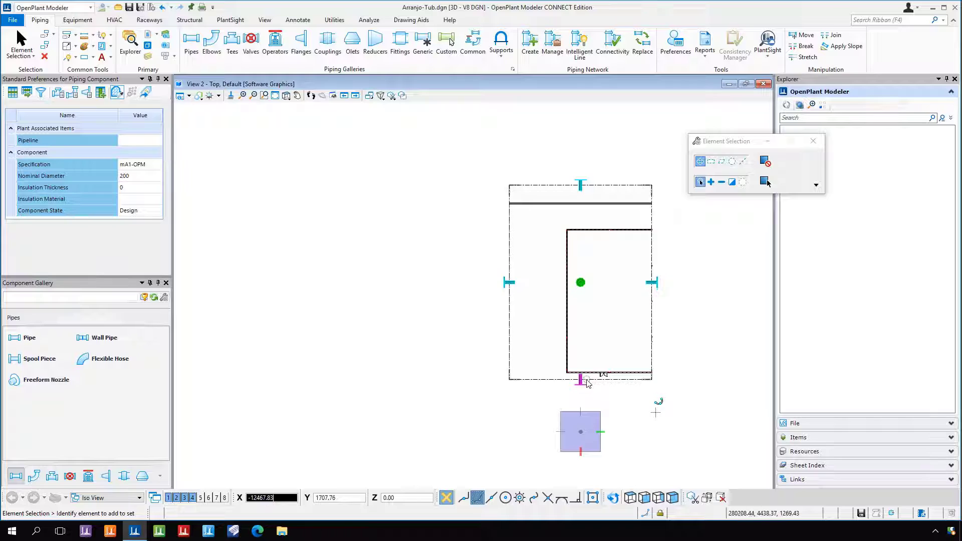
pyautogui.click(581, 379)
pyautogui.click(580, 186)
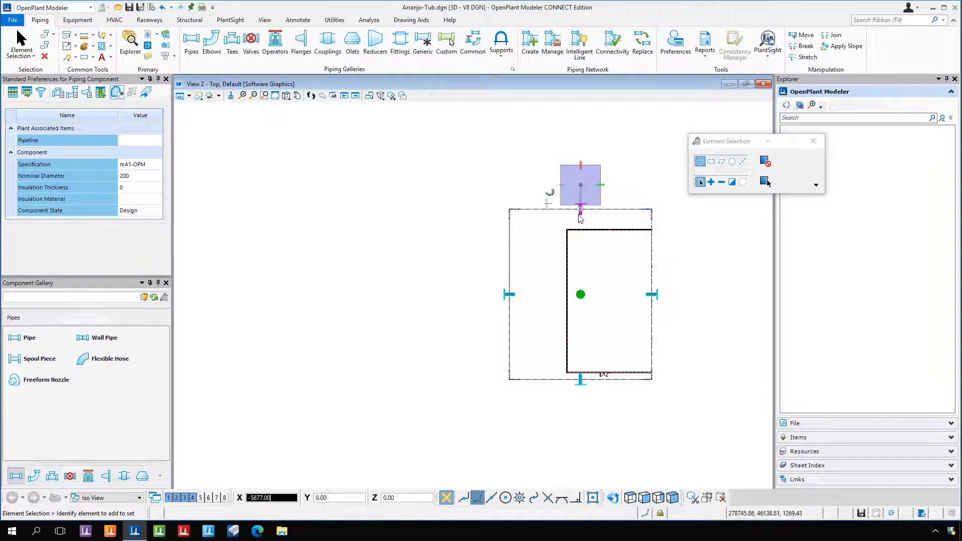
pyautogui.click(547, 235)
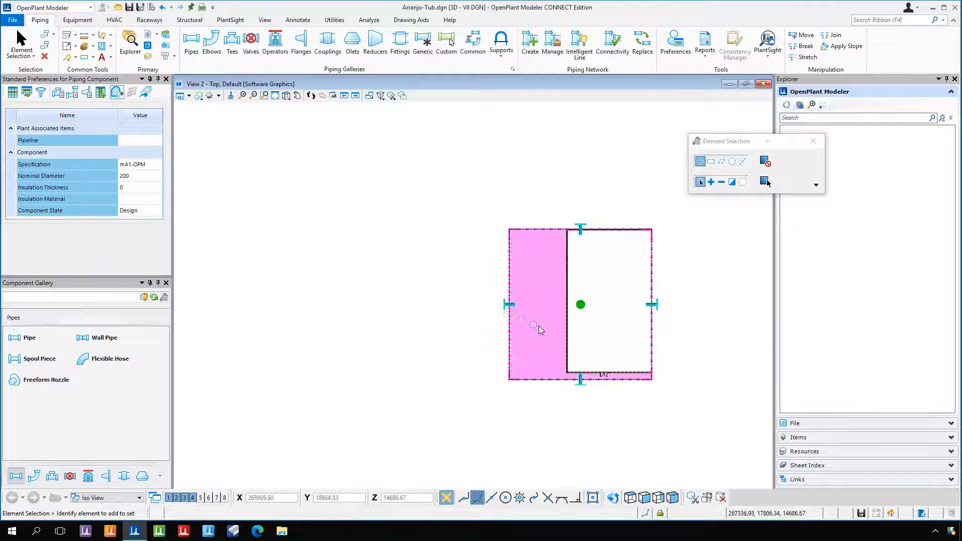
pyautogui.scroll(2, 539, 326)
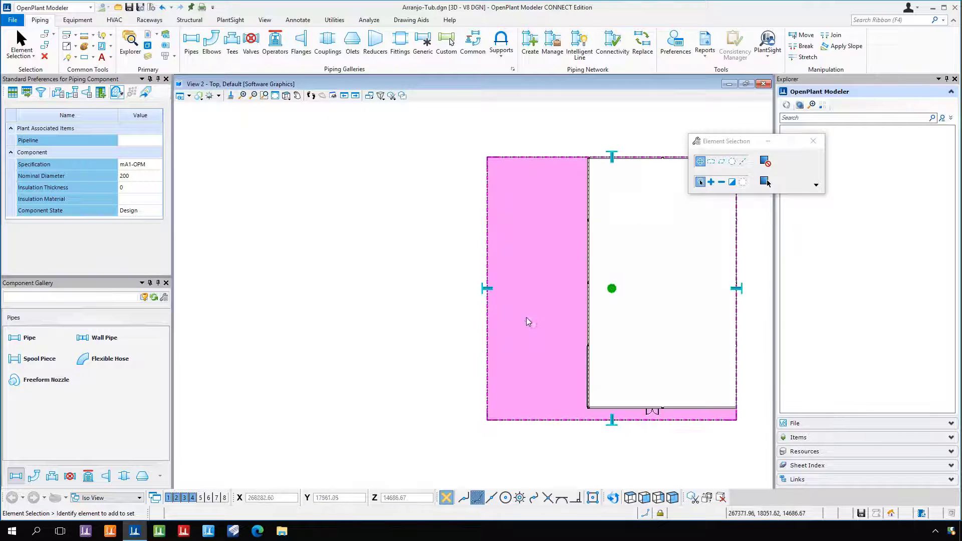
pyautogui.click(491, 290)
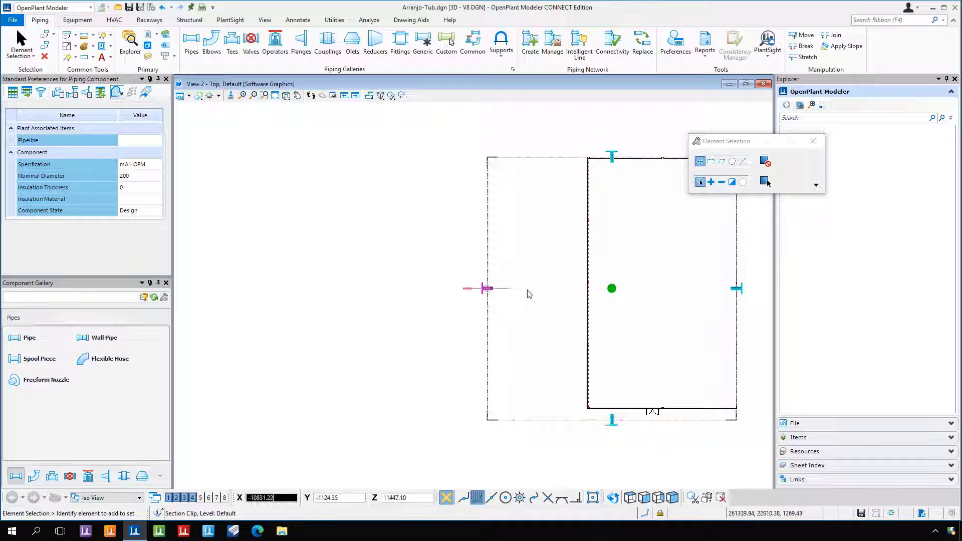
pyautogui.middleClick(577, 303)
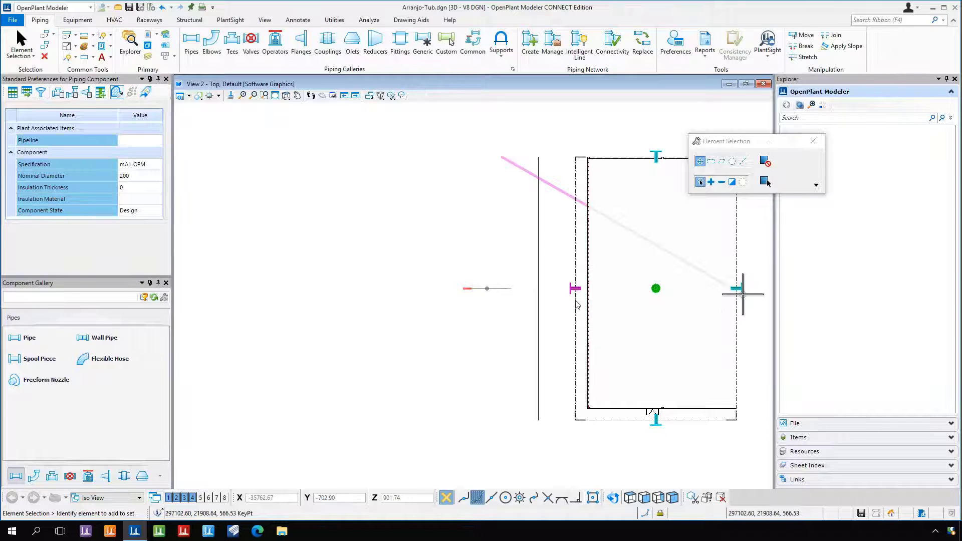
pyautogui.click(578, 304)
# Lower the clip volume's horizontal cut plane below the roof to expose the building's interior
pyautogui.keyDown('shift'); pyautogui.moveTo(546, 355); pyautogui.dragTo(581, 352, button='middle'); pyautogui.keyUp('shift')
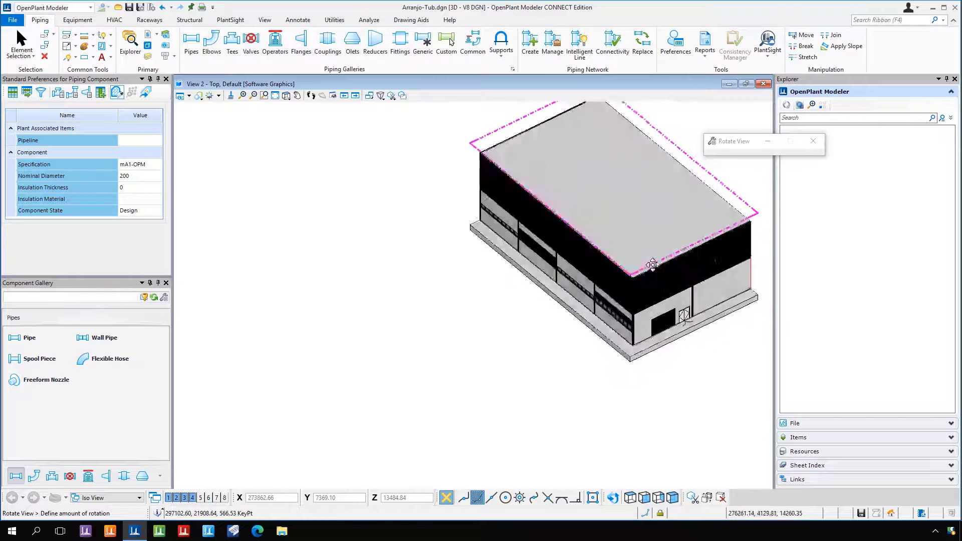
pyautogui.click(660, 257)
pyautogui.moveTo(410, 256); pyautogui.dragTo(332, 254, button='middle')
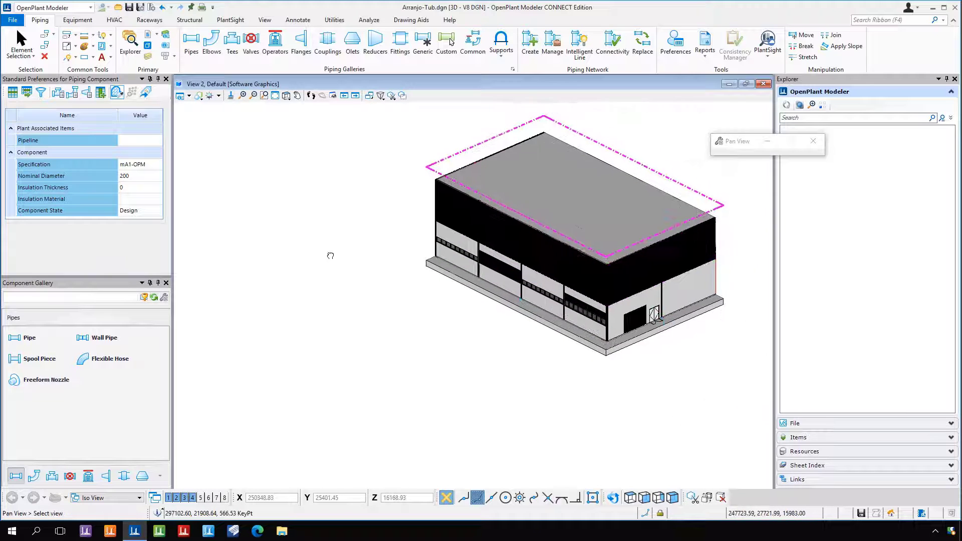
pyautogui.click(522, 195)
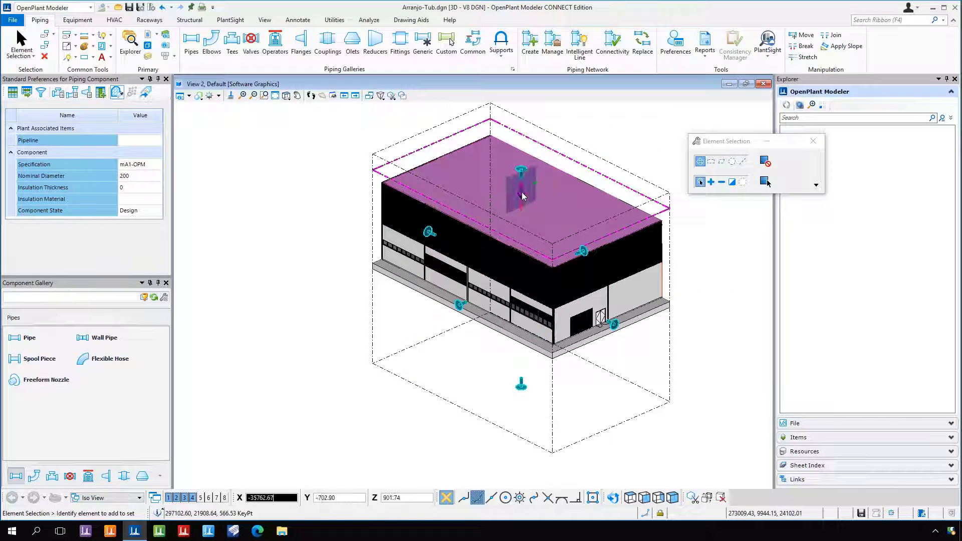
pyautogui.moveTo(517, 209); pyautogui.dragTo(513, 232)
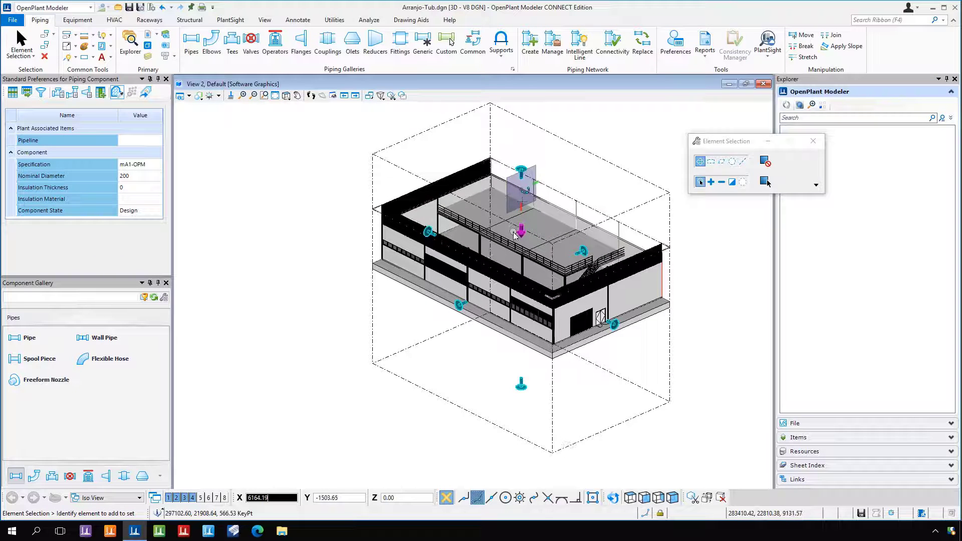
pyautogui.click(513, 236)
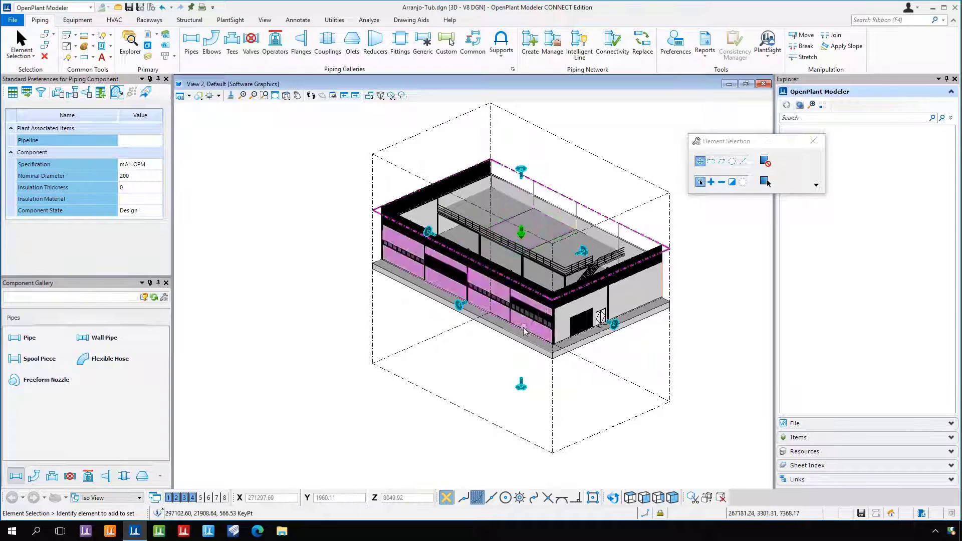
# Move the clip volume's boundary inward past the building's long windowed wall to open up that side
pyautogui.keyDown('shift'); pyautogui.moveTo(522, 328); pyautogui.dragTo(486, 351, button='middle'); pyautogui.keyUp('shift')
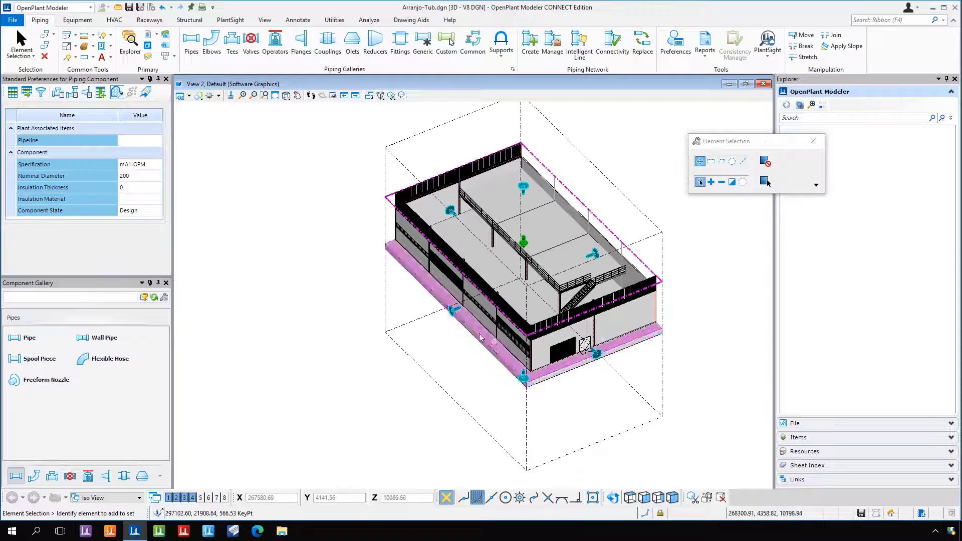
pyautogui.moveTo(453, 315); pyautogui.dragTo(475, 320)
pyautogui.keyDown('shift'); pyautogui.moveTo(415, 397); pyautogui.dragTo(384, 402, button='middle'); pyautogui.keyUp('shift')
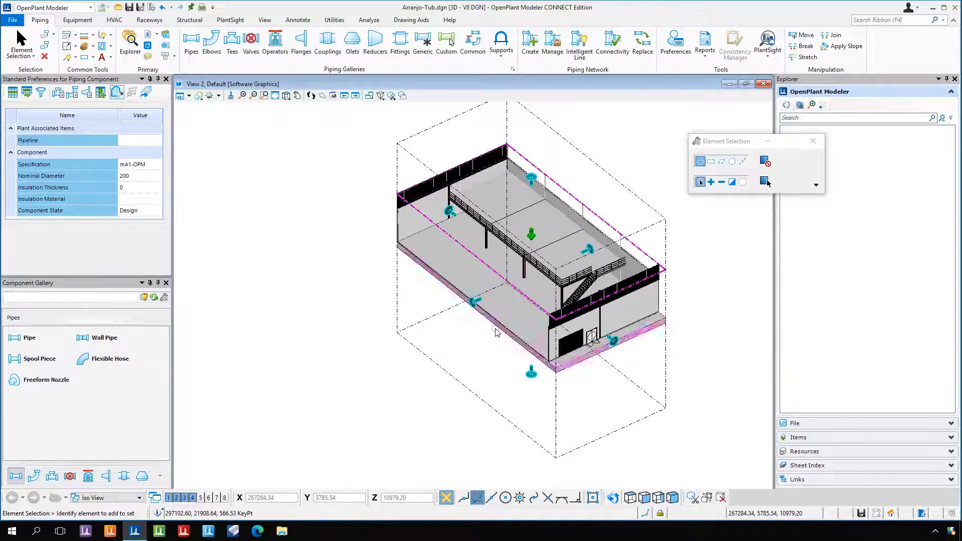
# Deselect the clip volume and create a general saved view named Galpao from the clipped isometric view
pyautogui.scroll(2, 494, 335)
pyautogui.scroll(-3, 494, 335)
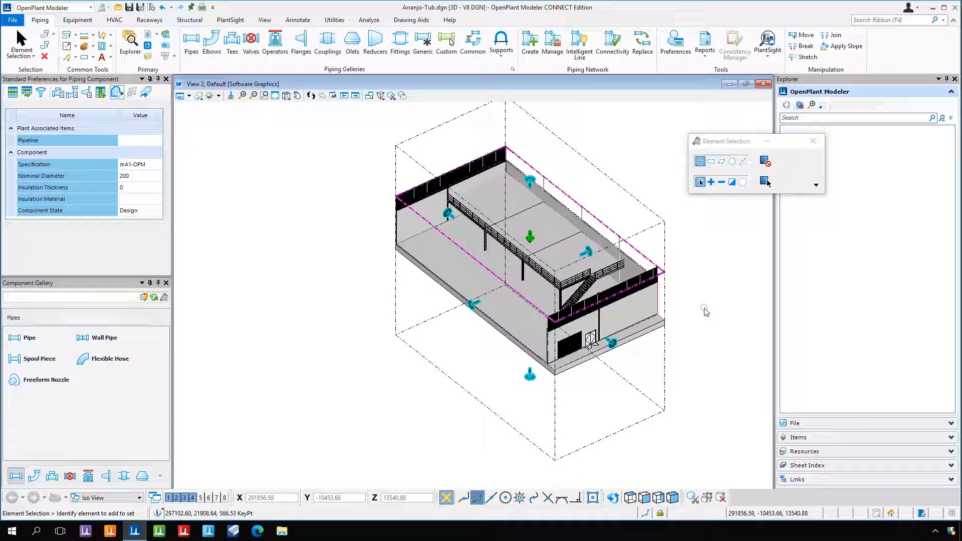
pyautogui.moveTo(705, 312); pyautogui.dragTo(658, 308, button='middle')
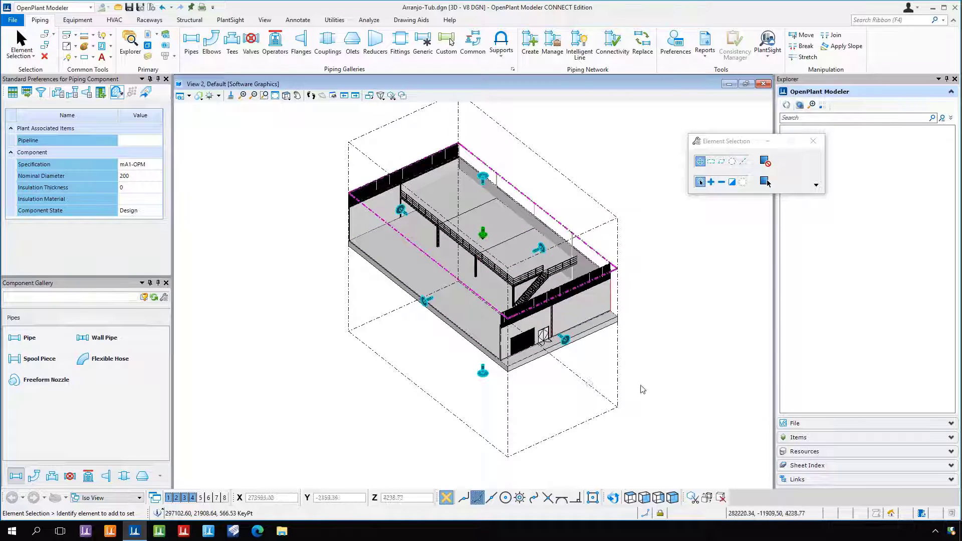
pyautogui.click(691, 329)
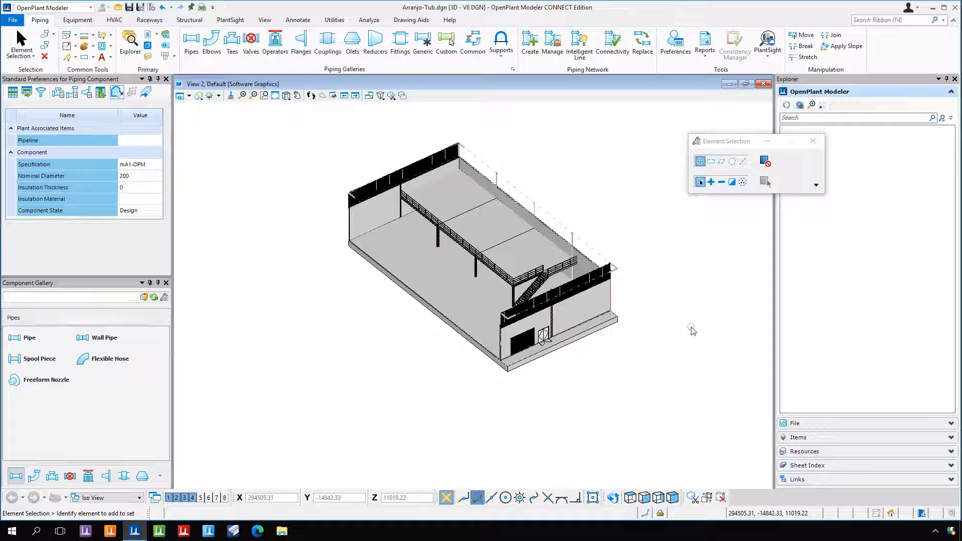
pyautogui.scroll(2, 672, 252)
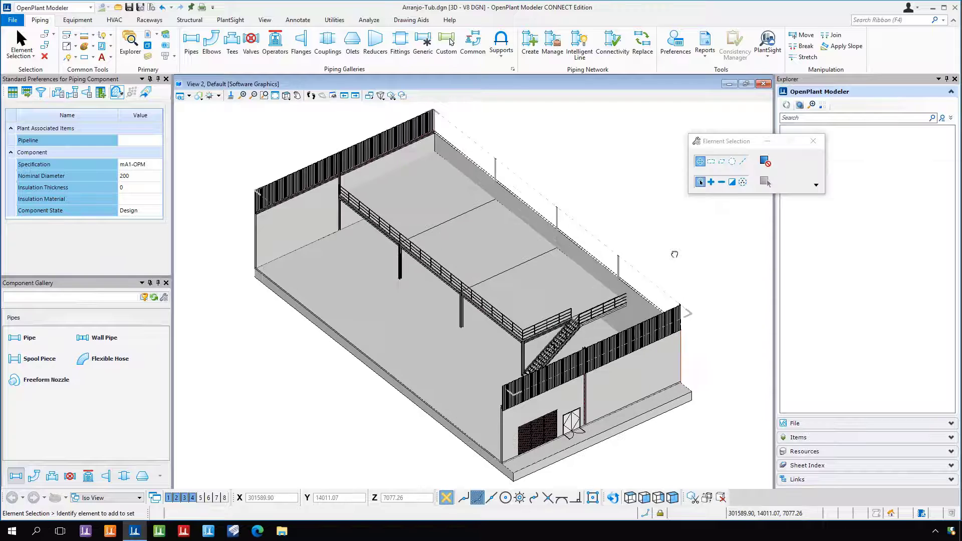
pyautogui.click(265, 20)
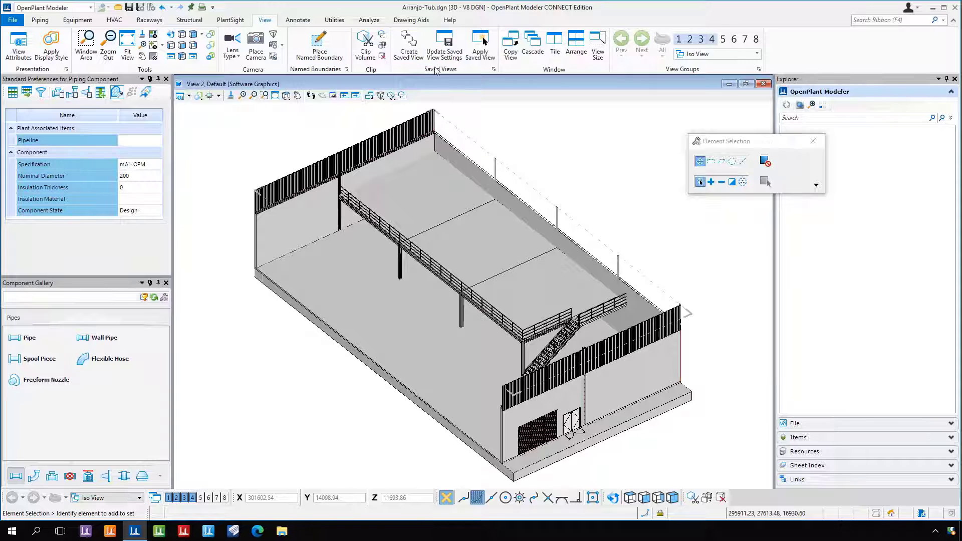
pyautogui.click(414, 50)
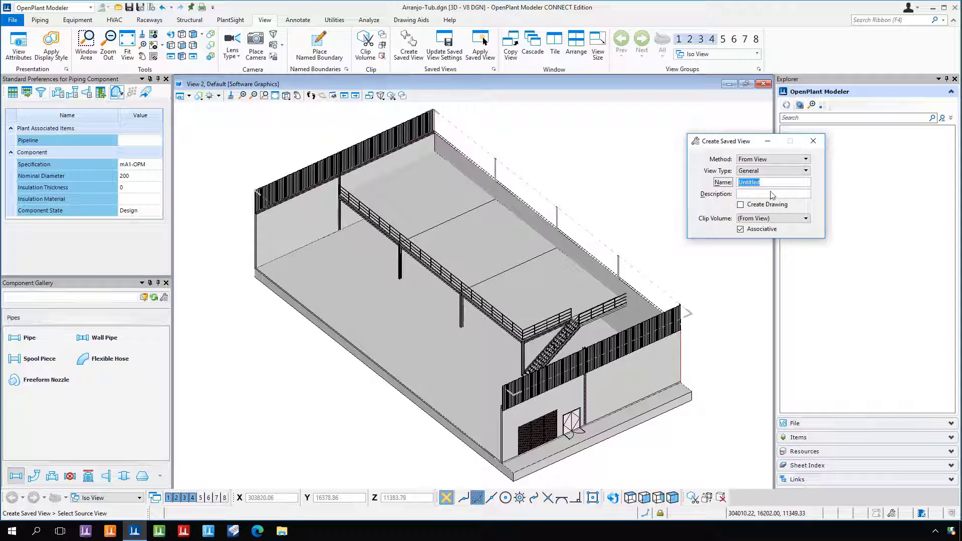
pyautogui.write('Galpao')
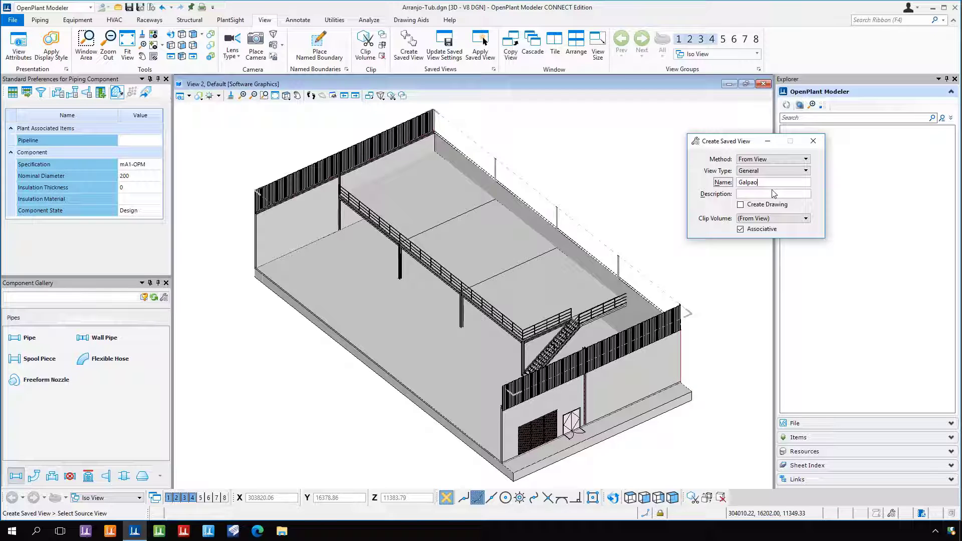
pyautogui.click(623, 224)
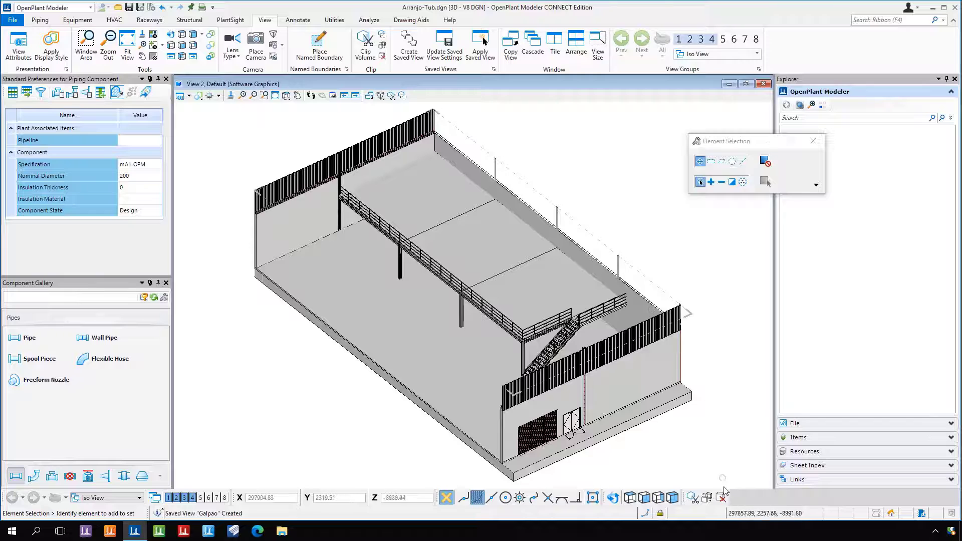
# Clear the clip volume from the isometric view to bring back the whole treatment plant
pyautogui.click(391, 96)
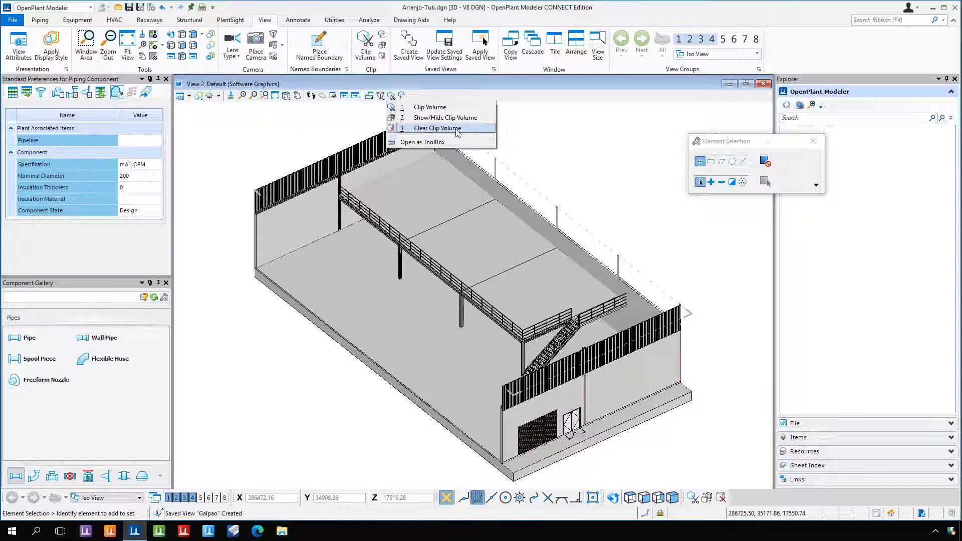
pyautogui.click(457, 129)
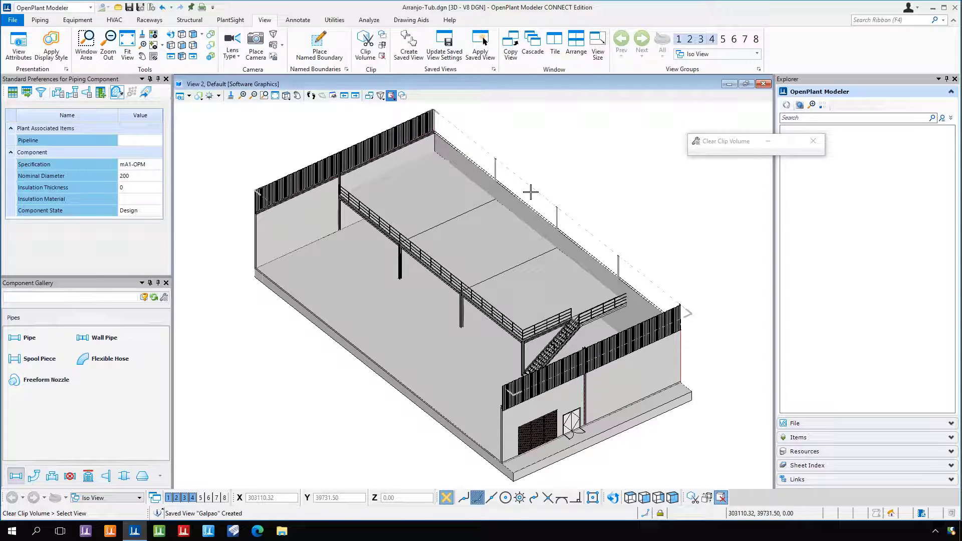
pyautogui.click(565, 224)
pyautogui.scroll(-5, 564, 224)
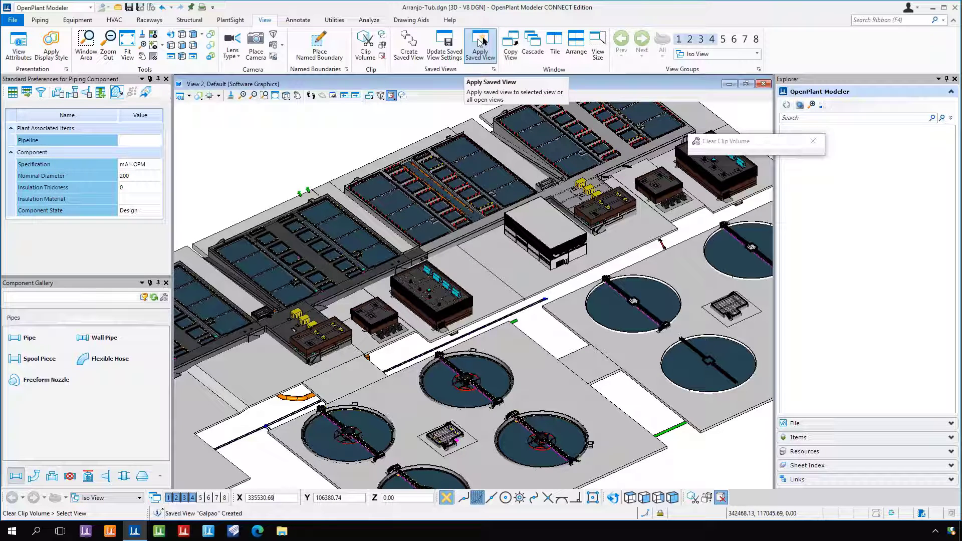
# Apply the saved view Galpao to the isometric view, including its clip volume
pyautogui.click(481, 42)
pyautogui.click(756, 157)
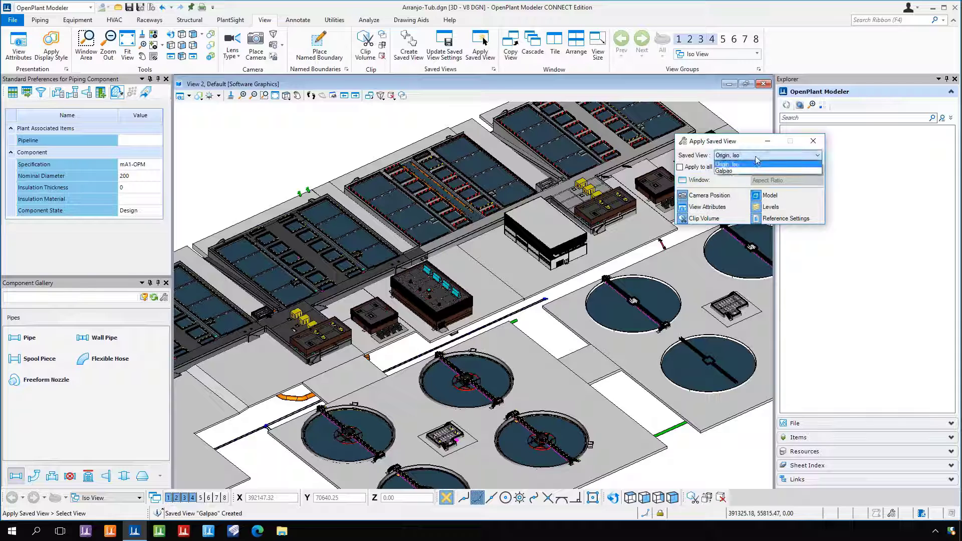
pyautogui.click(730, 172)
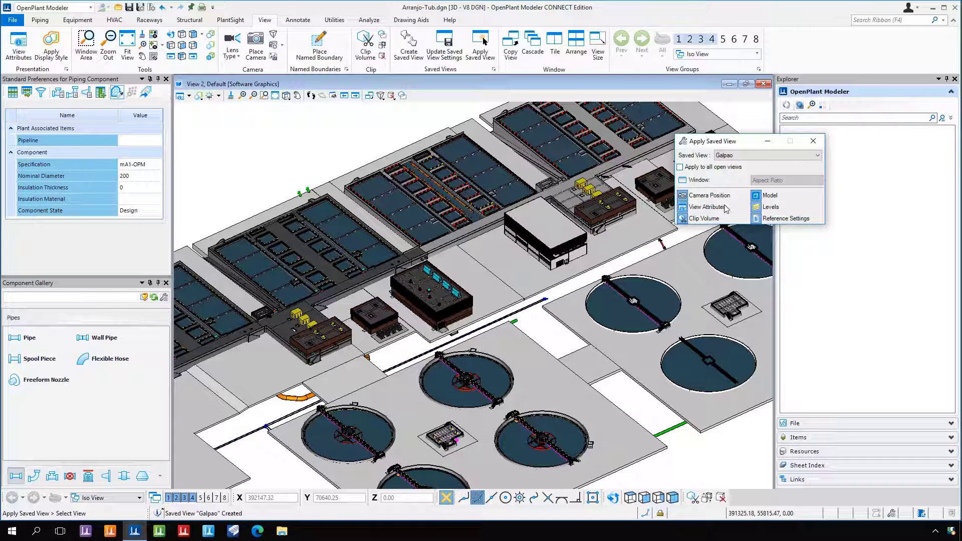
pyautogui.click(627, 264)
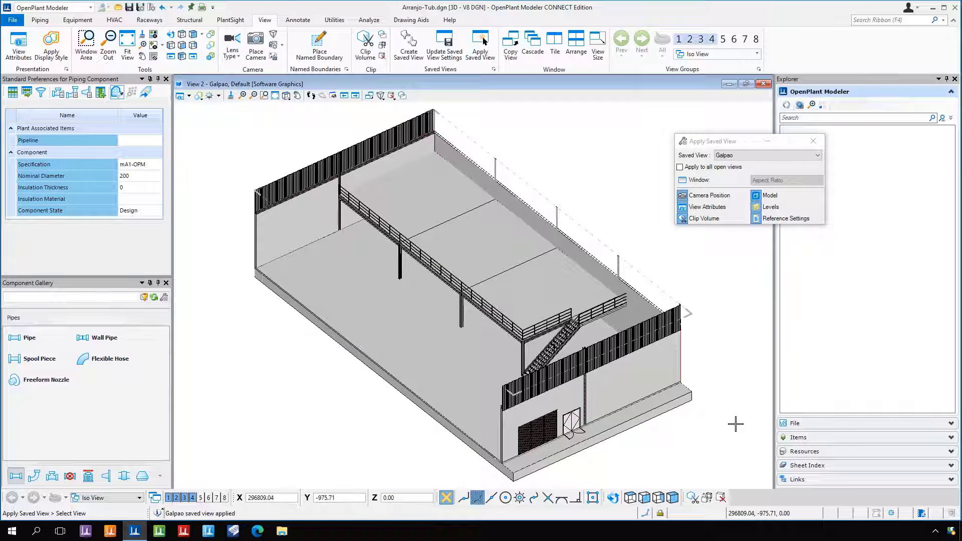
pyautogui.press('Escape')
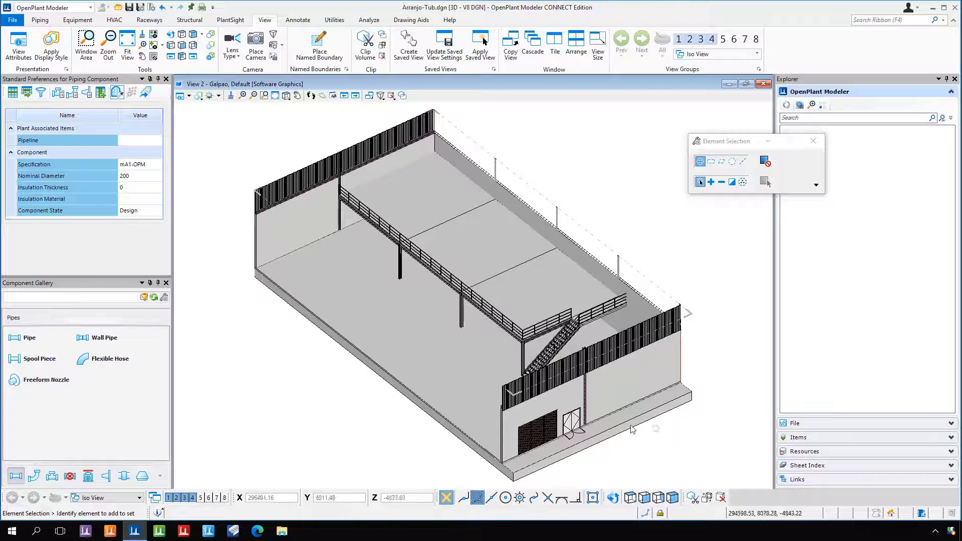
# Place a horizontal pump with the default dimensions on the building's ground floor near the far end wall, aligned parallel to that wall
pyautogui.keyDown('shift'); pyautogui.moveTo(407, 437); pyautogui.dragTo(442, 427, button='middle'); pyautogui.keyUp('shift')
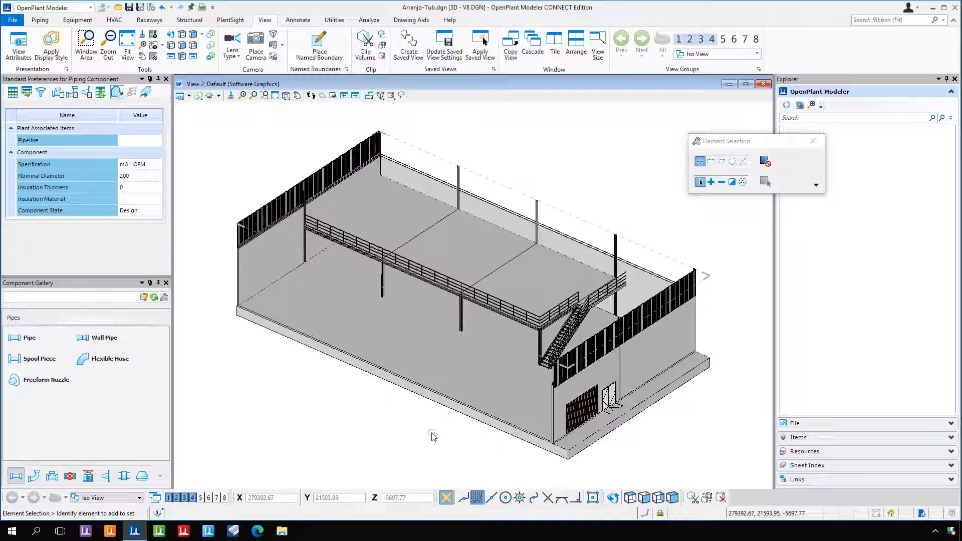
pyautogui.click(87, 24)
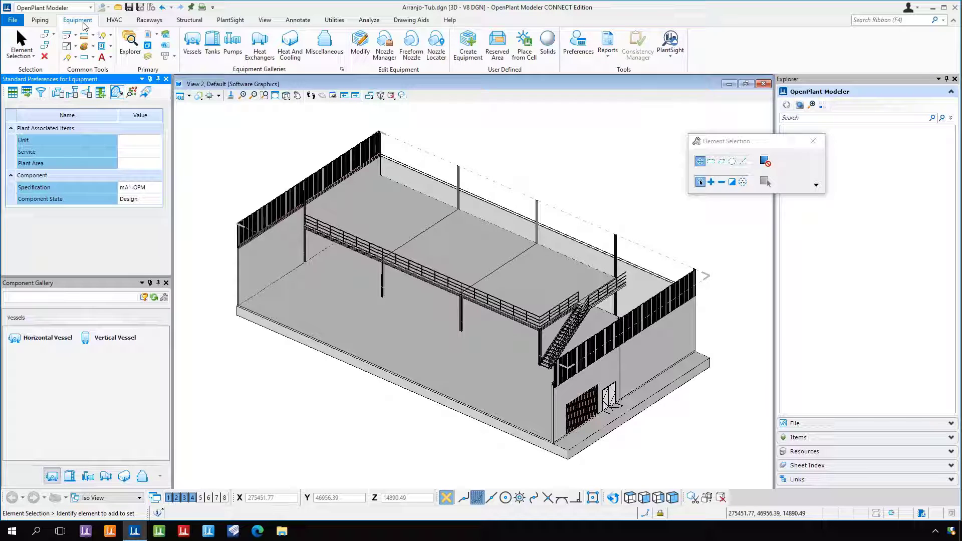
pyautogui.click(235, 44)
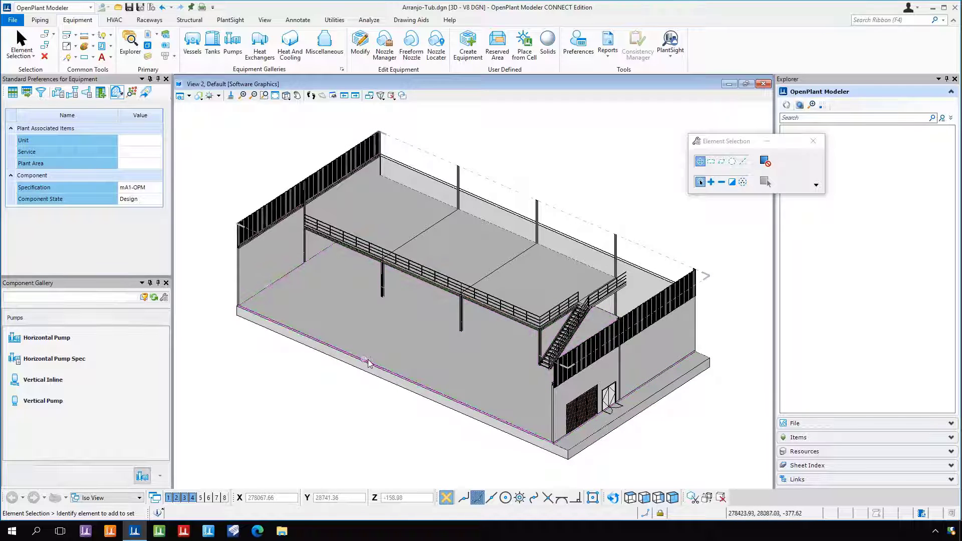
pyautogui.moveTo(368, 363)
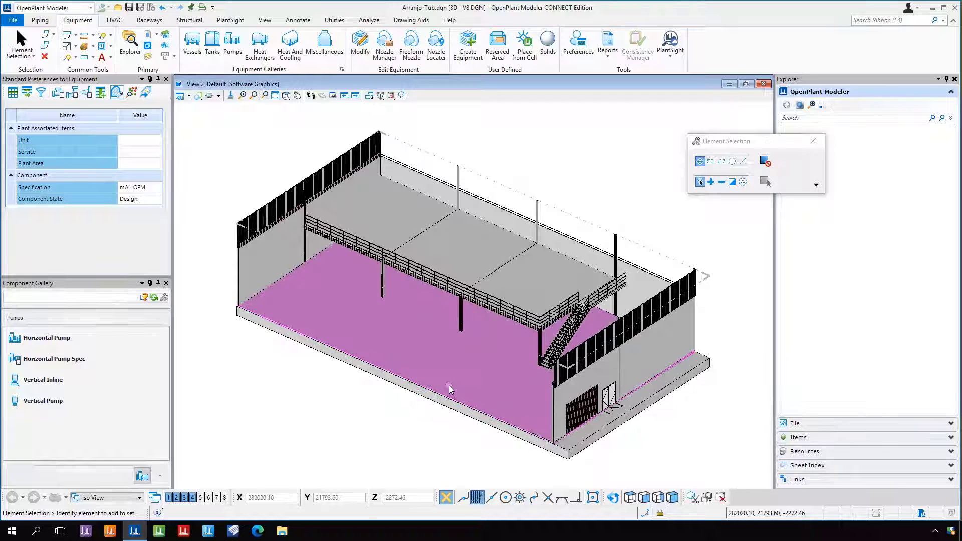
pyautogui.moveTo(449, 390)
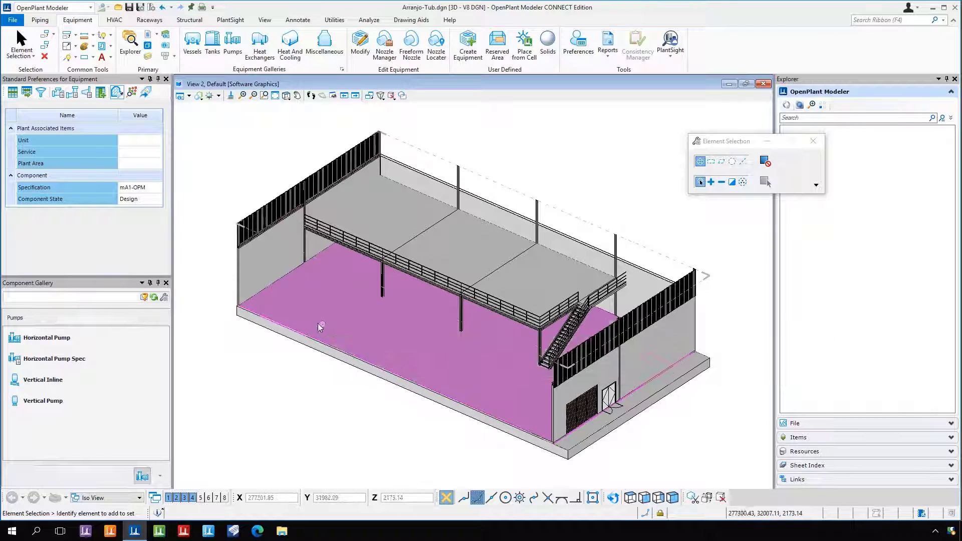
pyautogui.click(55, 344)
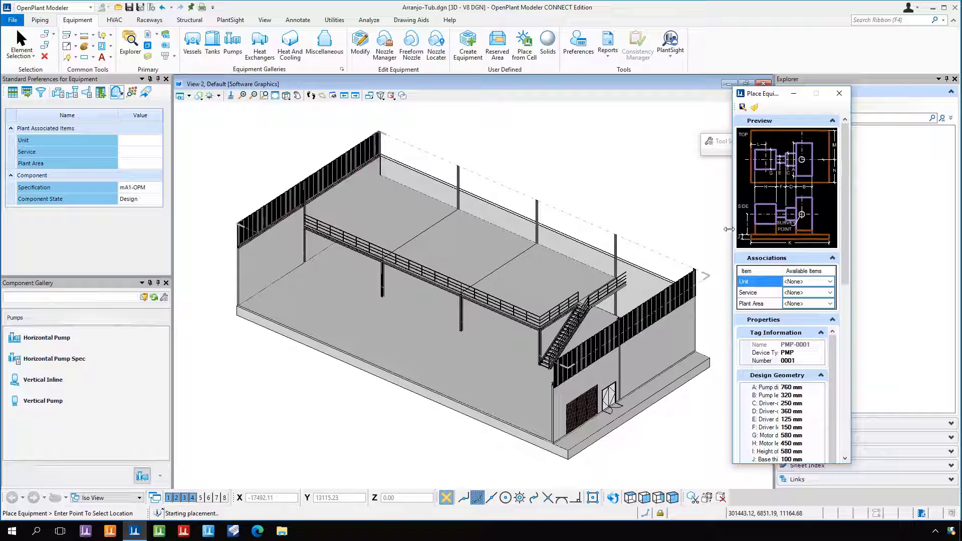
pyautogui.moveTo(732, 229); pyautogui.dragTo(669, 229)
pyautogui.moveTo(752, 98)
pyautogui.mouseDown()
pyautogui.moveTo(813, 89)
pyautogui.moveTo(752, 104)
pyautogui.mouseUp()
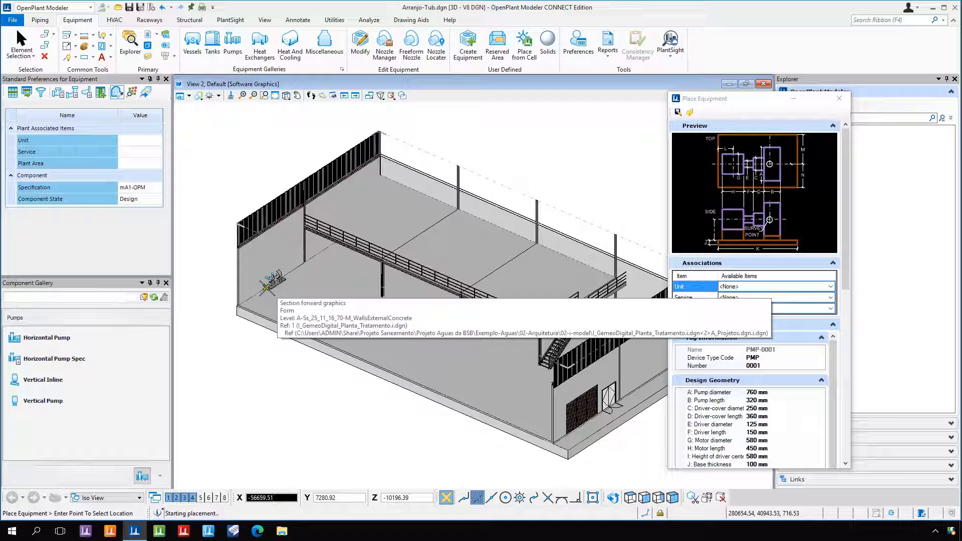
pyautogui.click(267, 287)
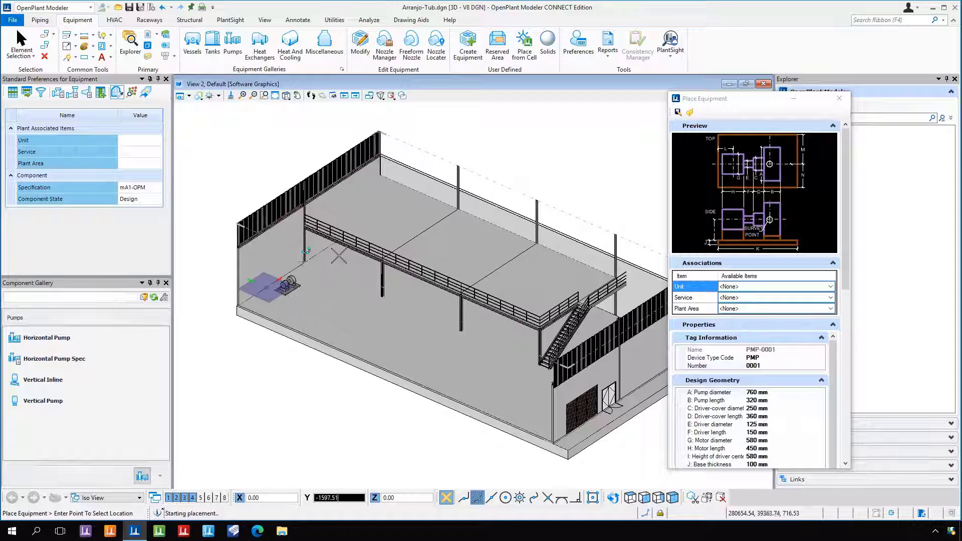
pyautogui.scroll(2, 320, 288)
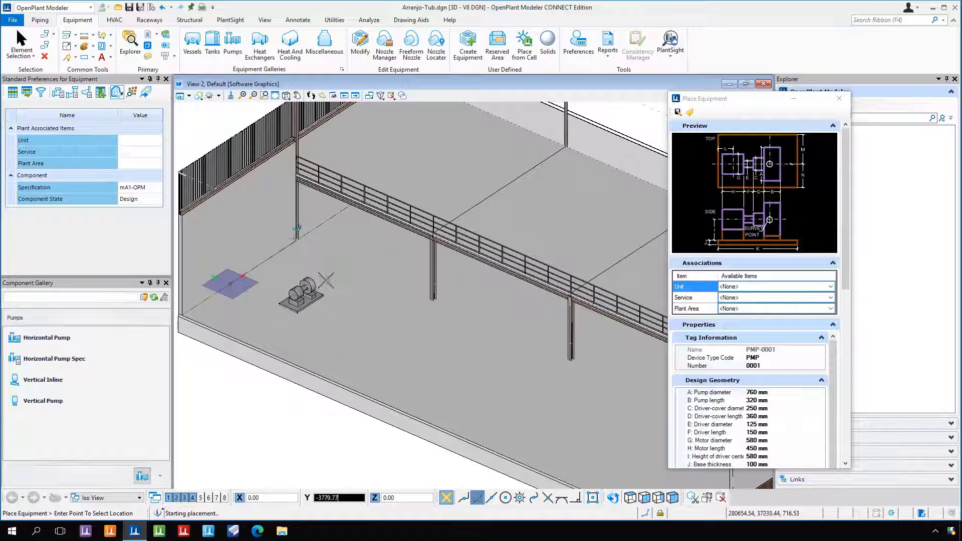
pyautogui.click(364, 212)
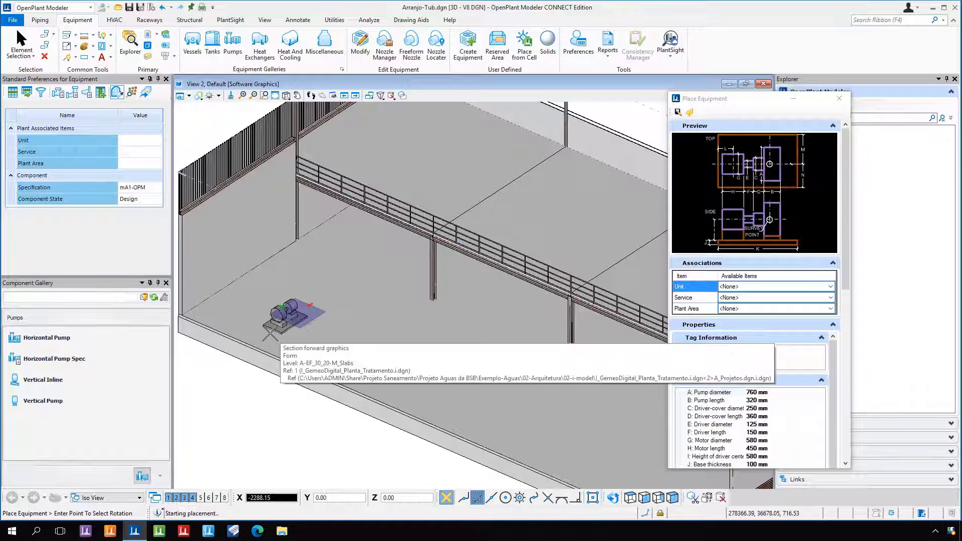
pyautogui.click(269, 361)
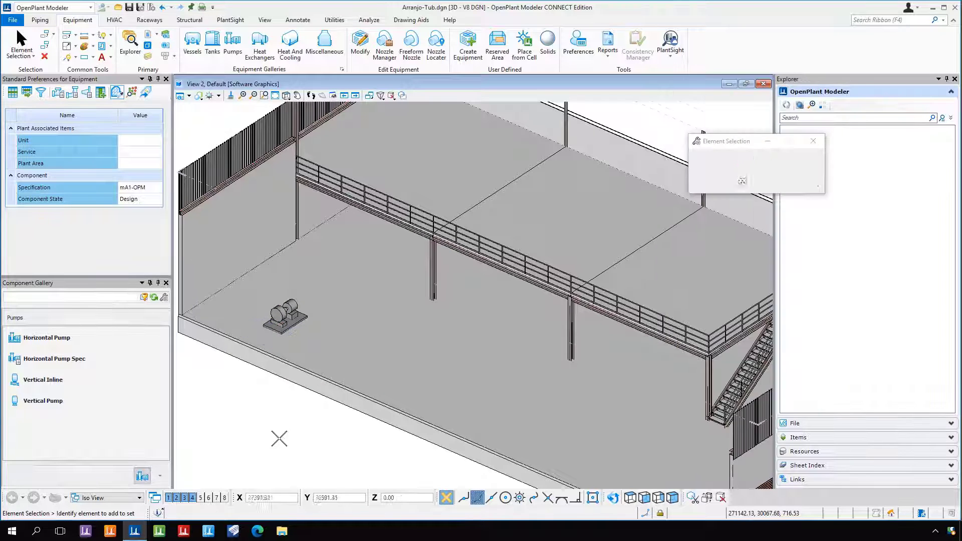
# Move the placed pump along the floor, further inside from the building's open long side
pyautogui.moveTo(277, 373); pyautogui.dragTo(377, 361, button='middle')
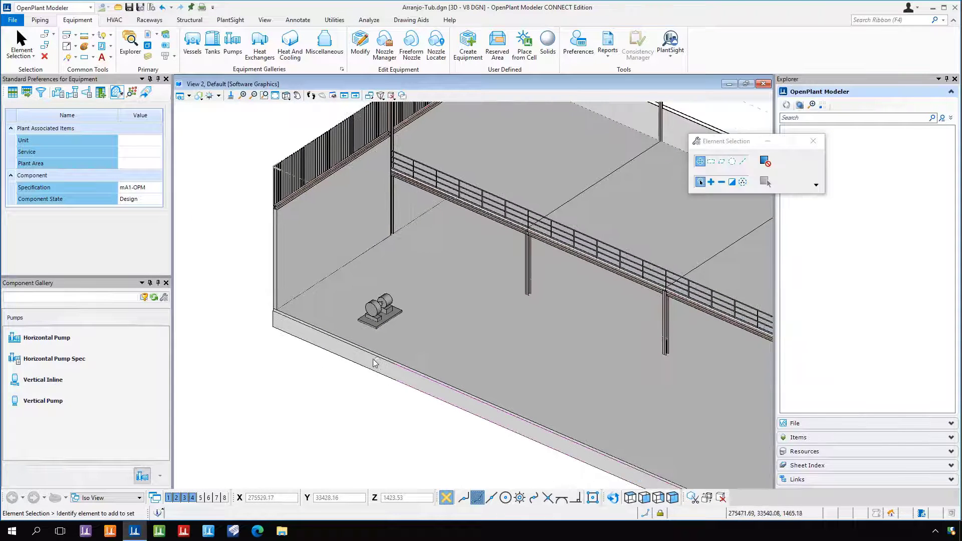
pyautogui.click(381, 315)
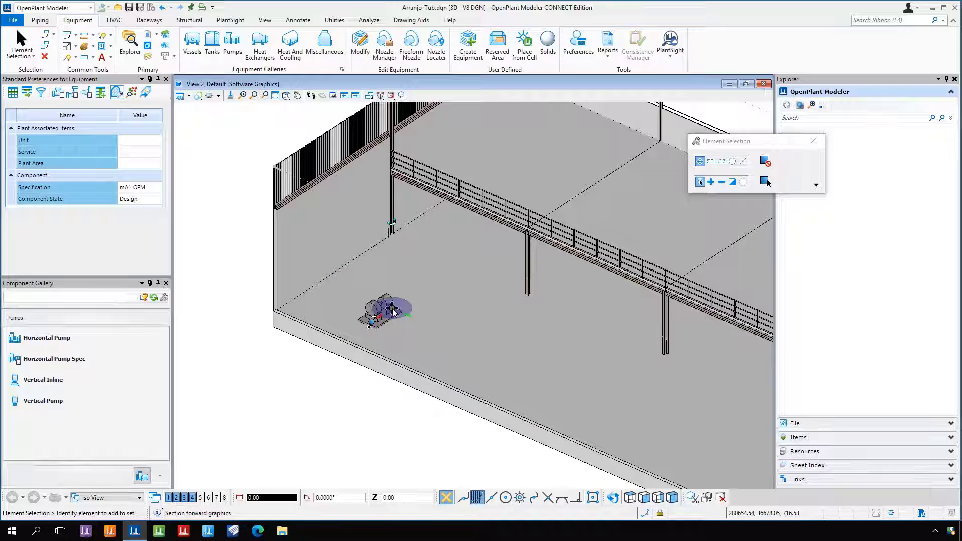
pyautogui.moveTo(392, 309); pyautogui.dragTo(451, 291)
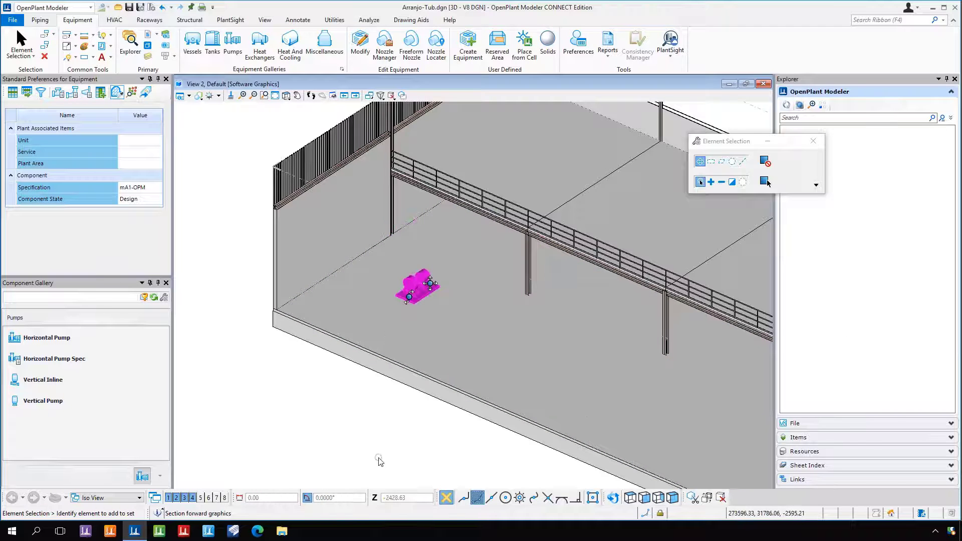
# Try to rotate the pump on the floor with its rotation handle, and clear the selection
pyautogui.click(409, 298)
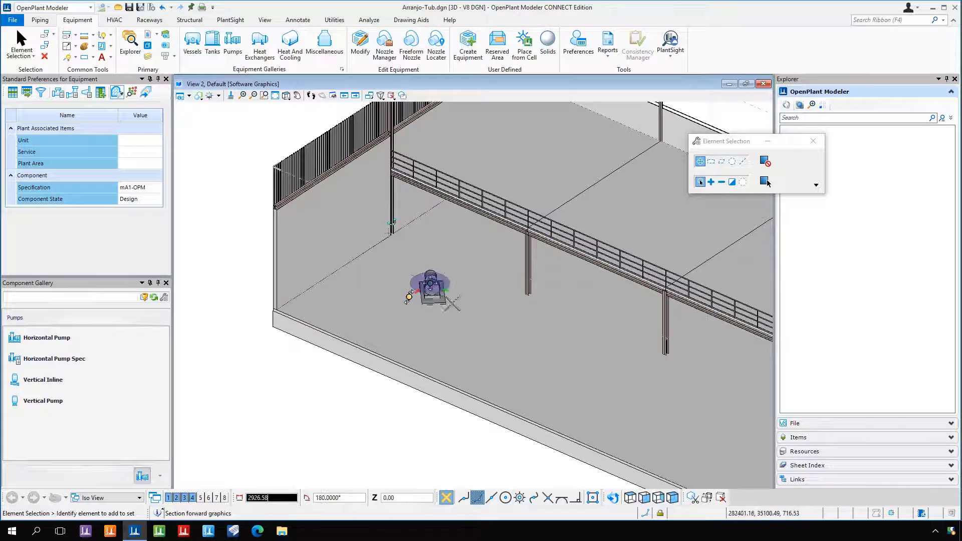
pyautogui.rightClick(254, 320)
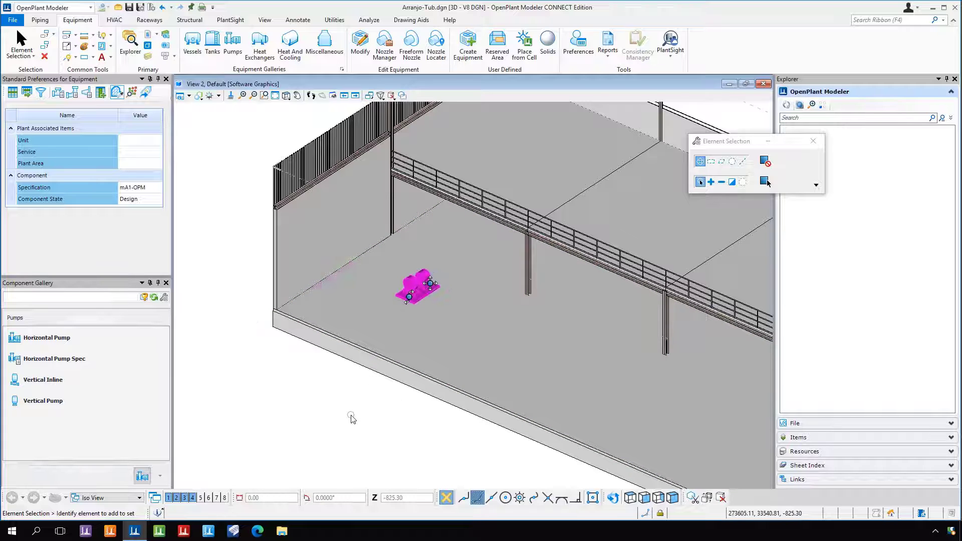
pyautogui.moveTo(359, 352); pyautogui.dragTo(307, 384, button='middle')
pyautogui.click(284, 421)
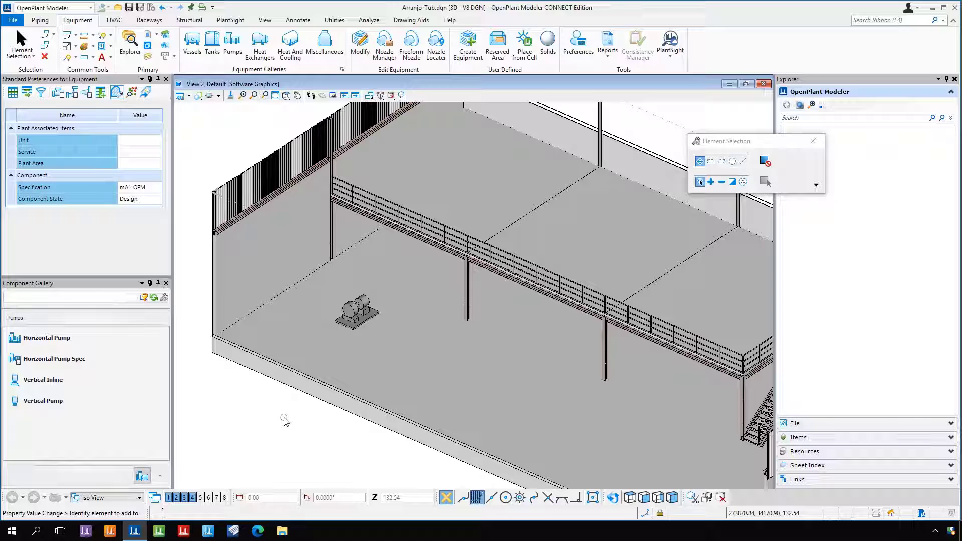
pyautogui.click(366, 315)
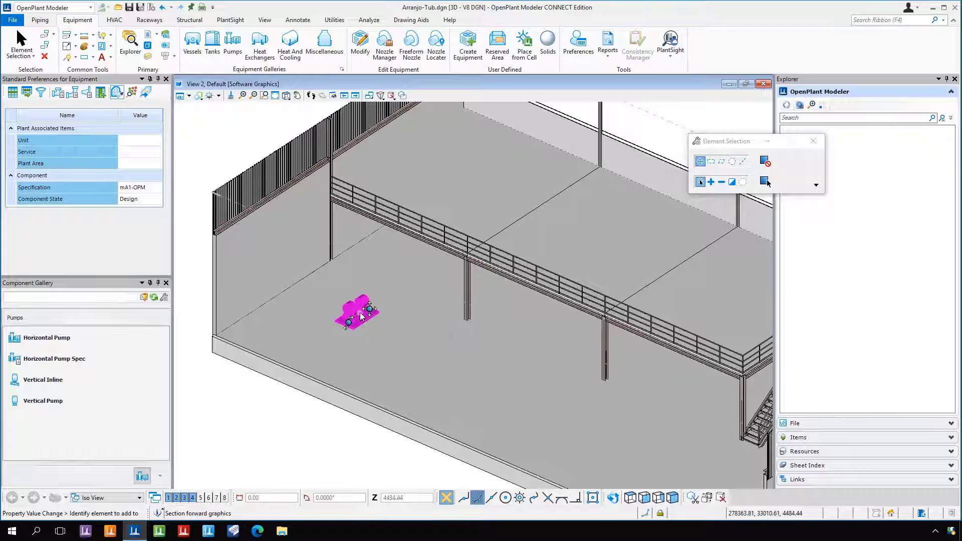
pyautogui.rightClick(361, 316)
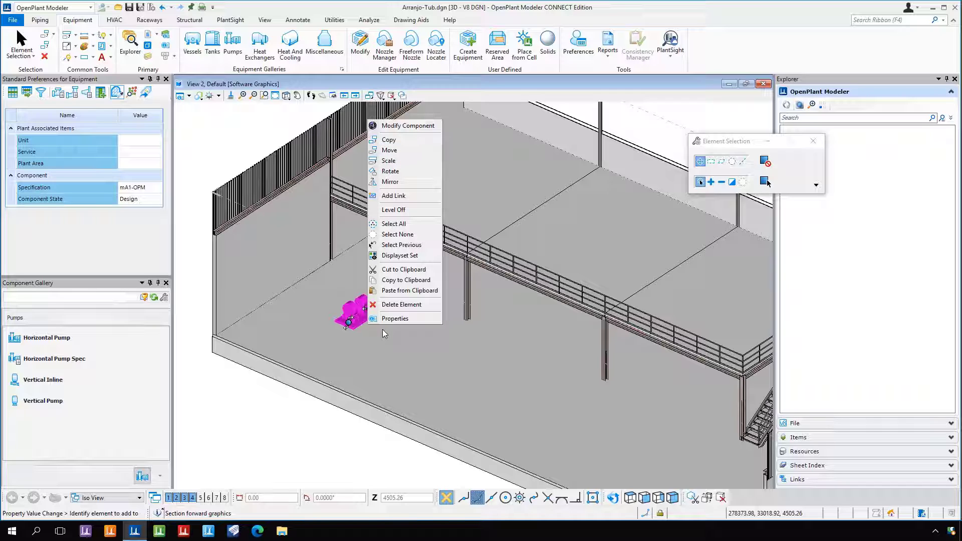
pyautogui.click(289, 424)
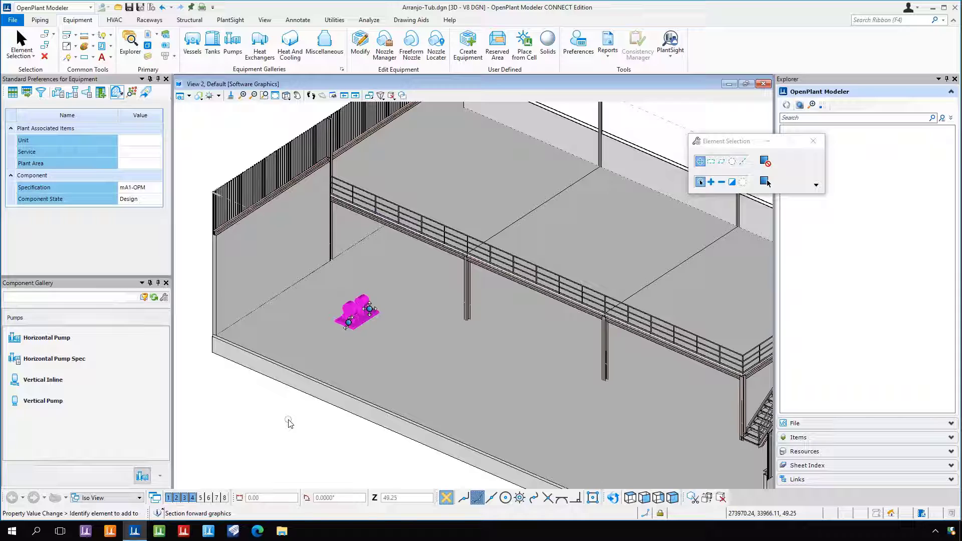
# Open the placed horizontal pump for equipment modification and review its design geometry values
pyautogui.click(290, 424)
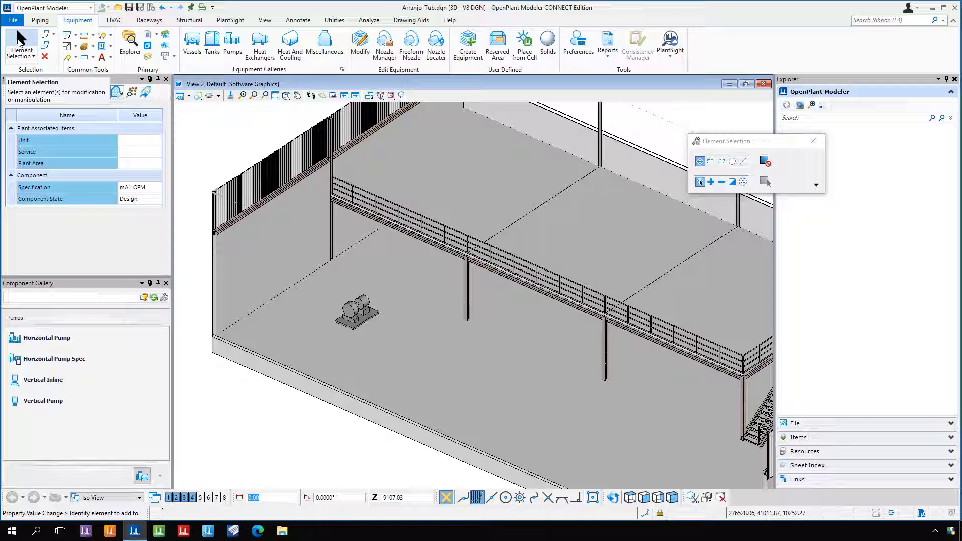
pyautogui.click(21, 40)
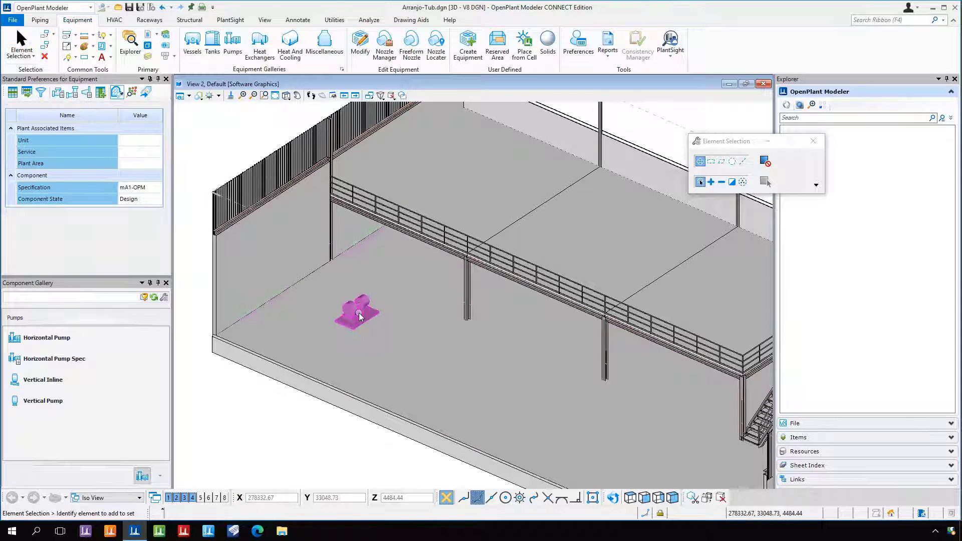
pyautogui.click(360, 317)
pyautogui.doubleClick(360, 317)
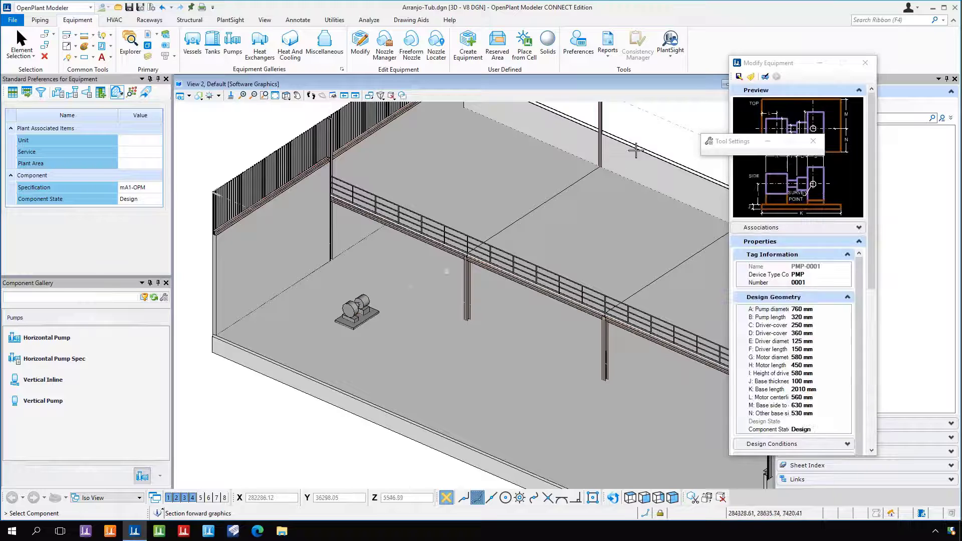
pyautogui.moveTo(728, 110); pyautogui.dragTo(700, 111)
pyautogui.moveTo(789, 71); pyautogui.dragTo(716, 81)
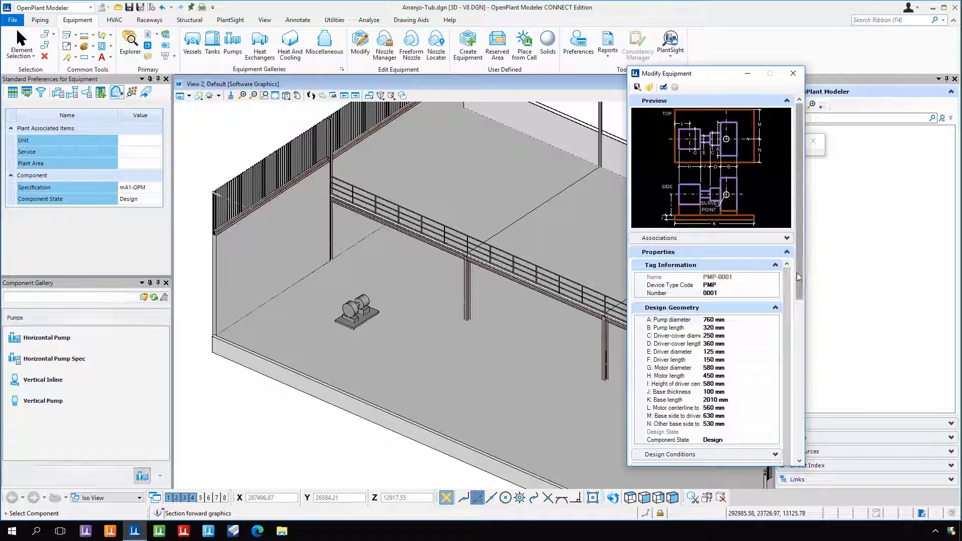
pyautogui.moveTo(797, 272); pyautogui.dragTo(795, 298)
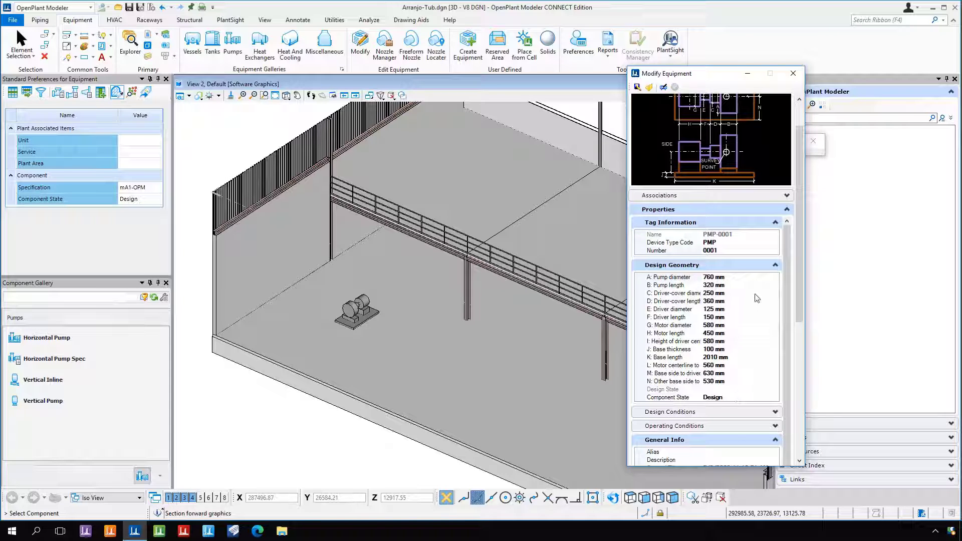
pyautogui.moveTo(801, 254); pyautogui.dragTo(798, 214)
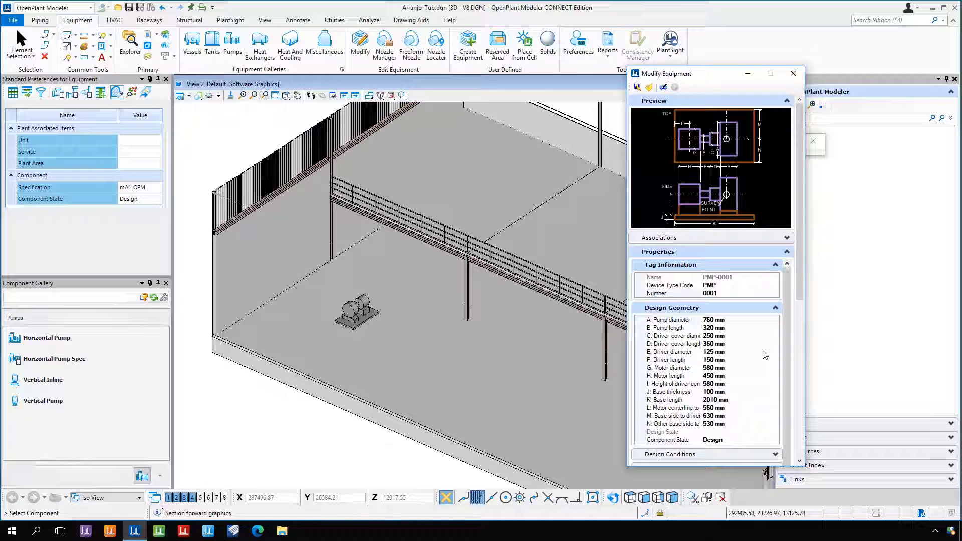
# Load the design data file Bomba-M001A.ecModel.xml from the project's 03-Hidromecanico/04-Padroes folder into the pump
pyautogui.click(650, 89)
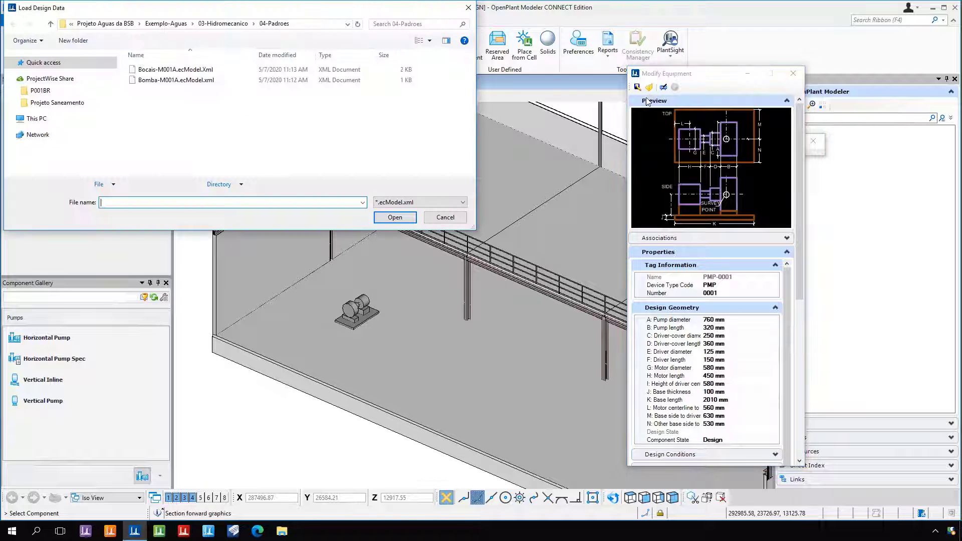
pyautogui.moveTo(245, 14); pyautogui.dragTo(448, 160)
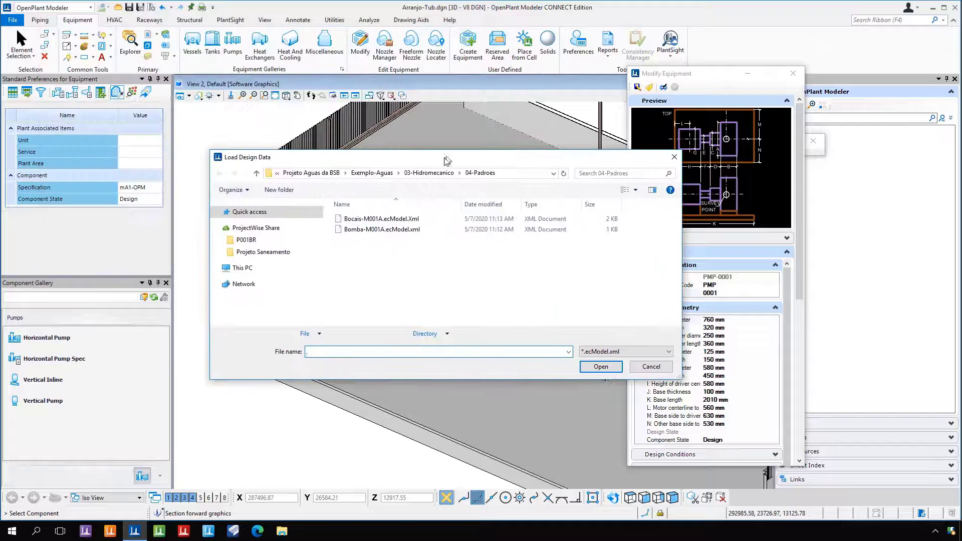
pyautogui.click(266, 228)
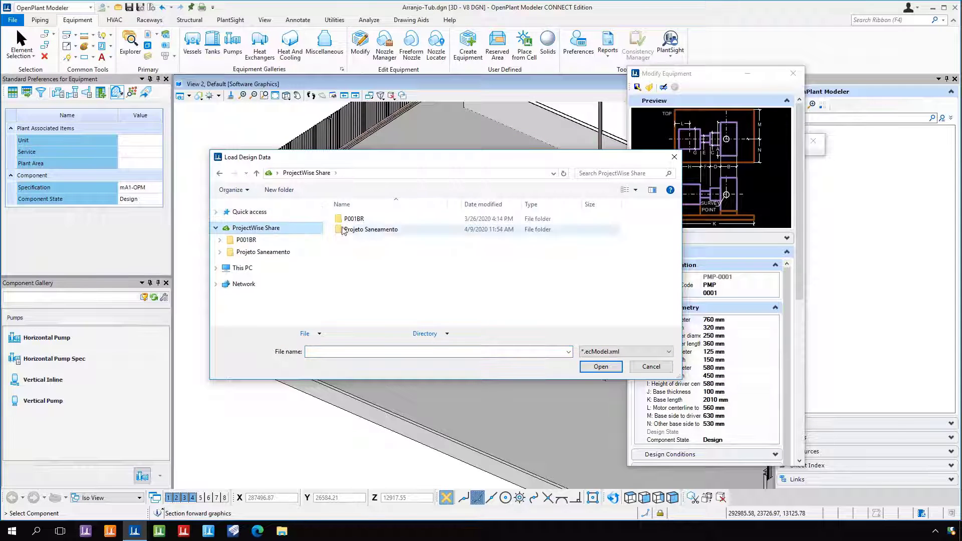
pyautogui.doubleClick(365, 231)
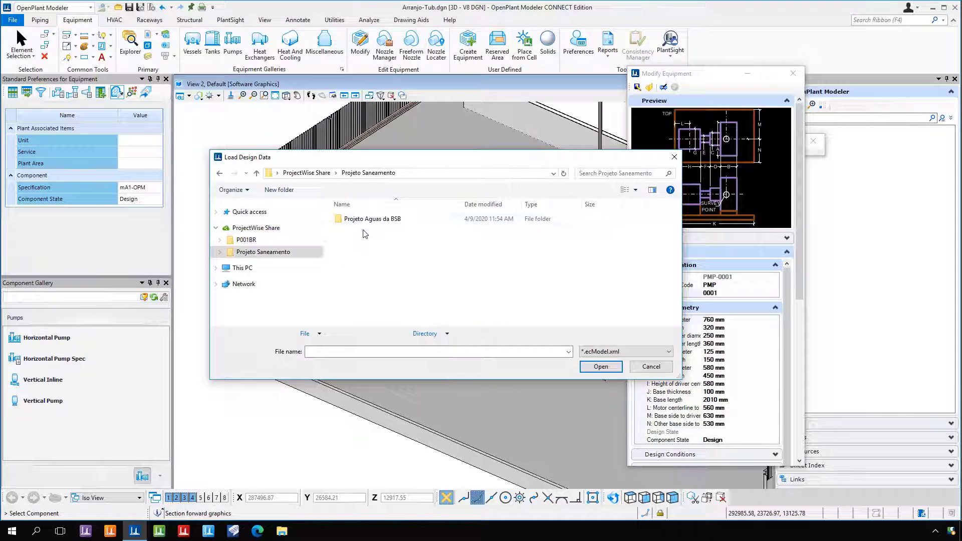
pyautogui.doubleClick(368, 220)
pyautogui.doubleClick(367, 223)
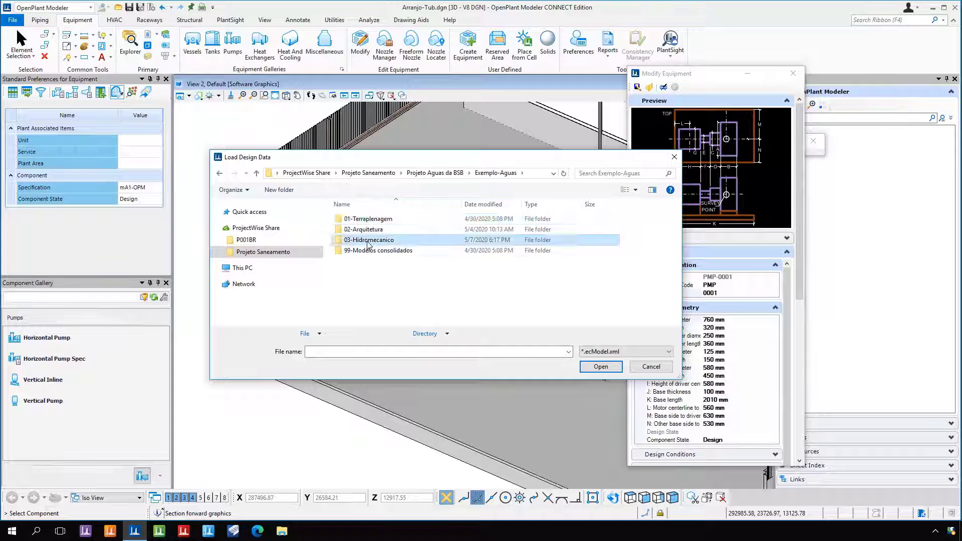
pyautogui.doubleClick(368, 240)
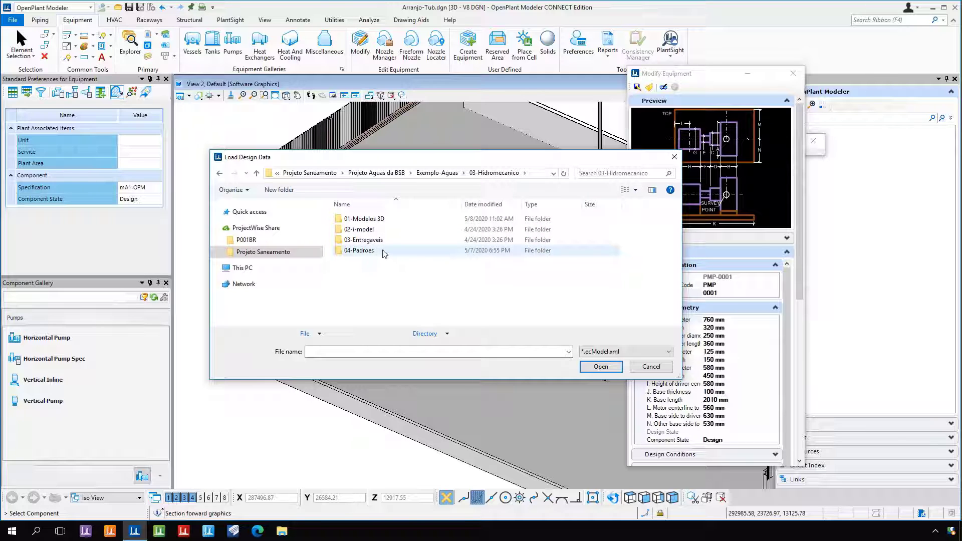
pyautogui.doubleClick(384, 252)
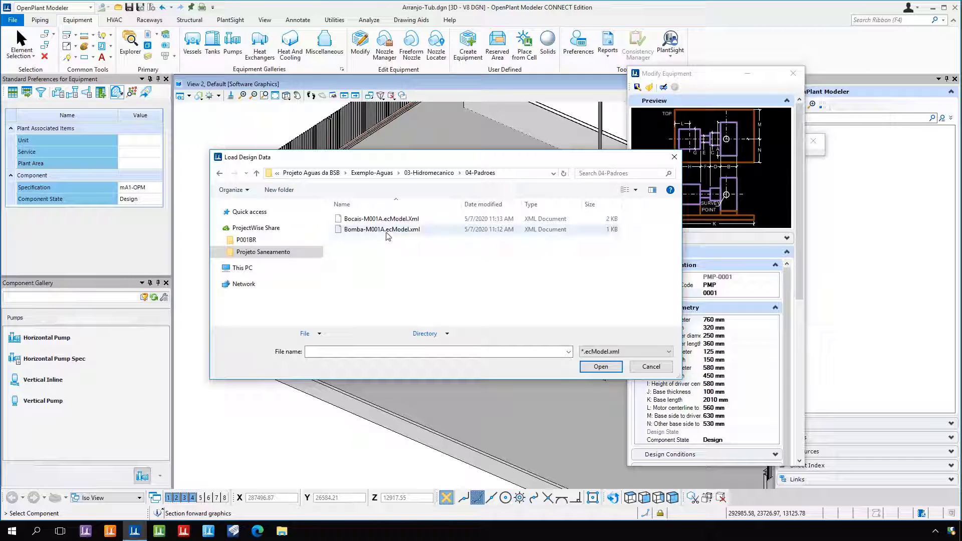
pyautogui.click(371, 233)
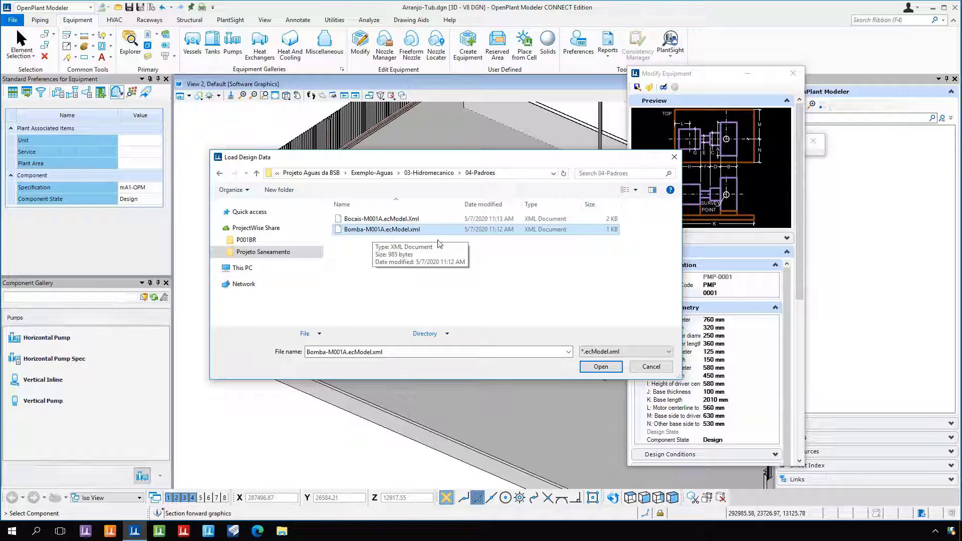
pyautogui.click(601, 366)
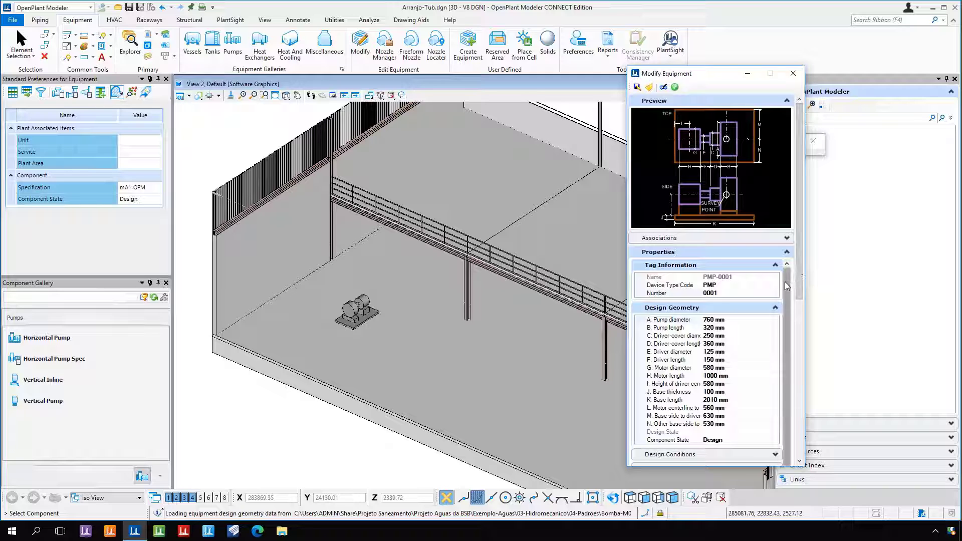
# Apply the loaded design geometry to the pump, inspect the updated model, and finish modifying the equipment
pyautogui.scroll(-3, 780, 324)
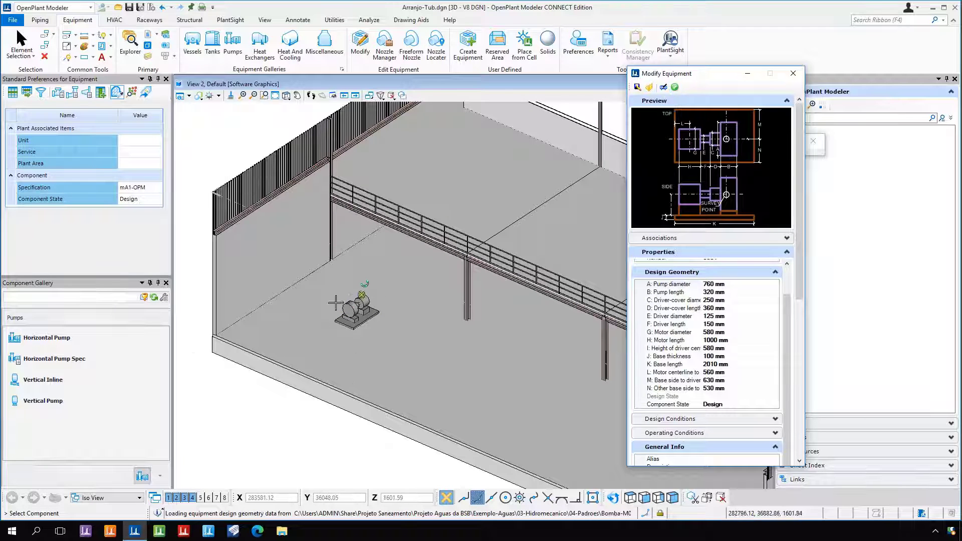
pyautogui.click(675, 88)
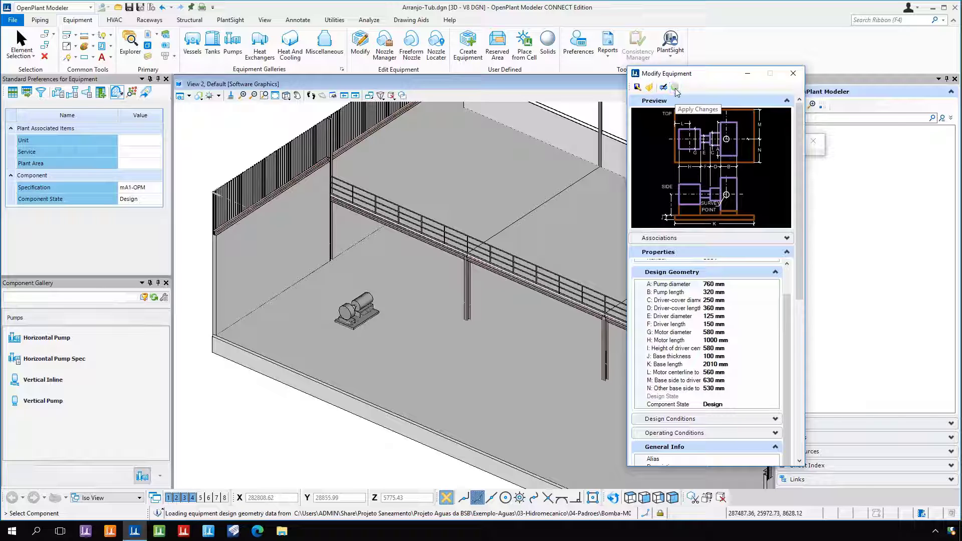
pyautogui.scroll(5, 341, 335)
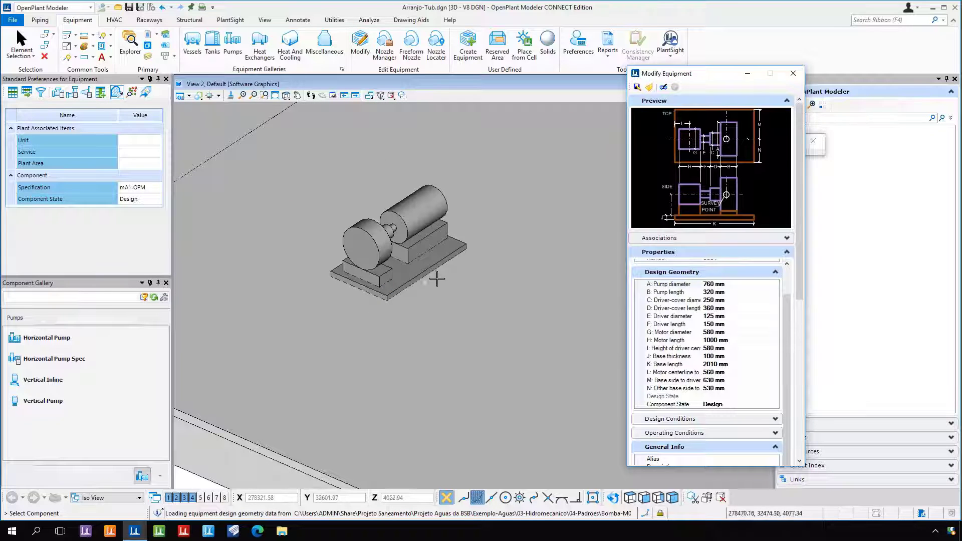
pyautogui.scroll(-2, 404, 282)
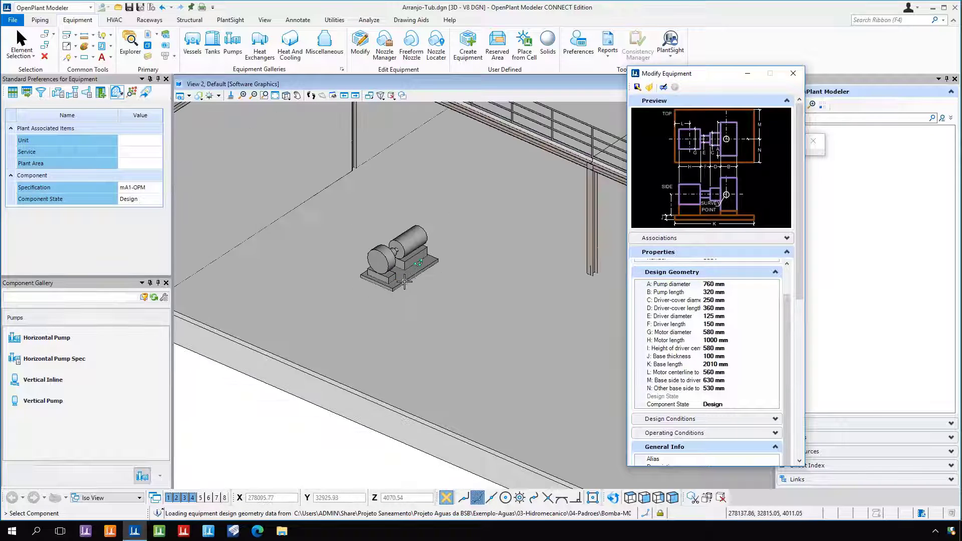
pyautogui.scroll(-2, 442, 284)
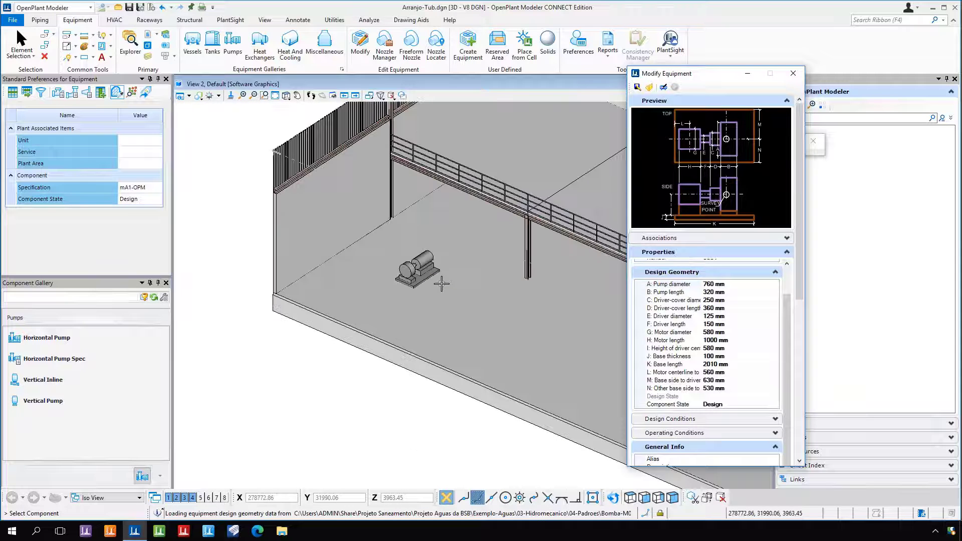
pyautogui.click(793, 74)
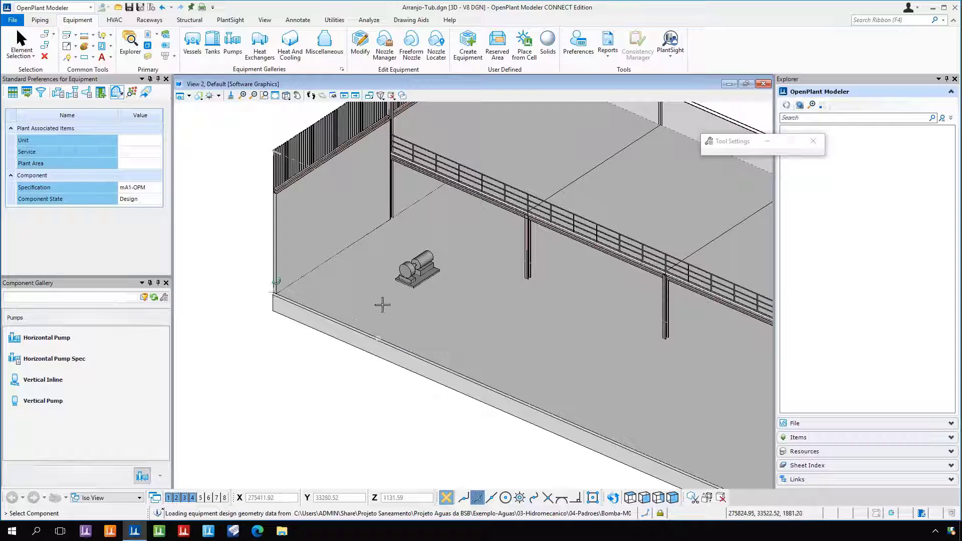
# Open the Nozzle Manager for the pump and load the nozzle definitions from Bocais-M001A.ecModel.Xml as new items
pyautogui.scroll(2, 400, 274)
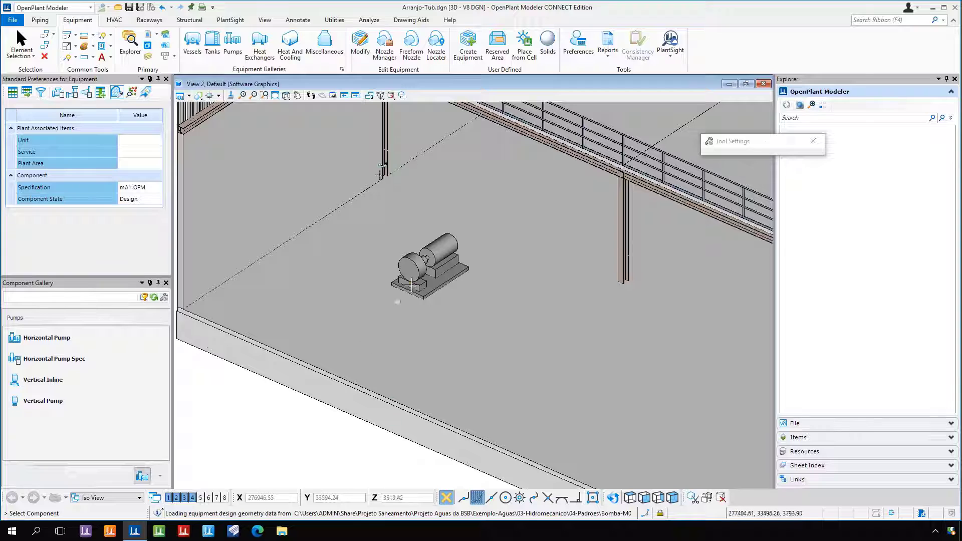
pyautogui.click(390, 51)
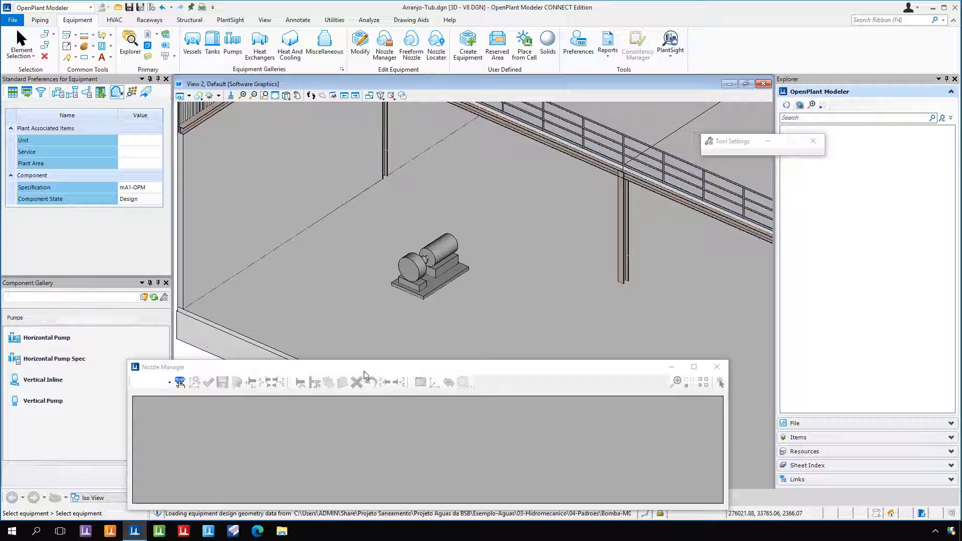
pyautogui.moveTo(367, 368); pyautogui.dragTo(394, 343)
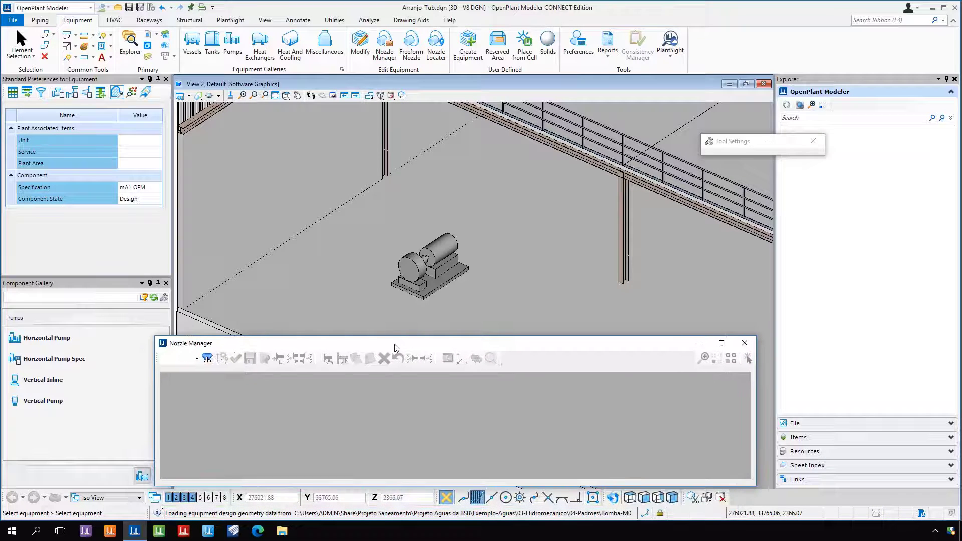
pyautogui.click(402, 255)
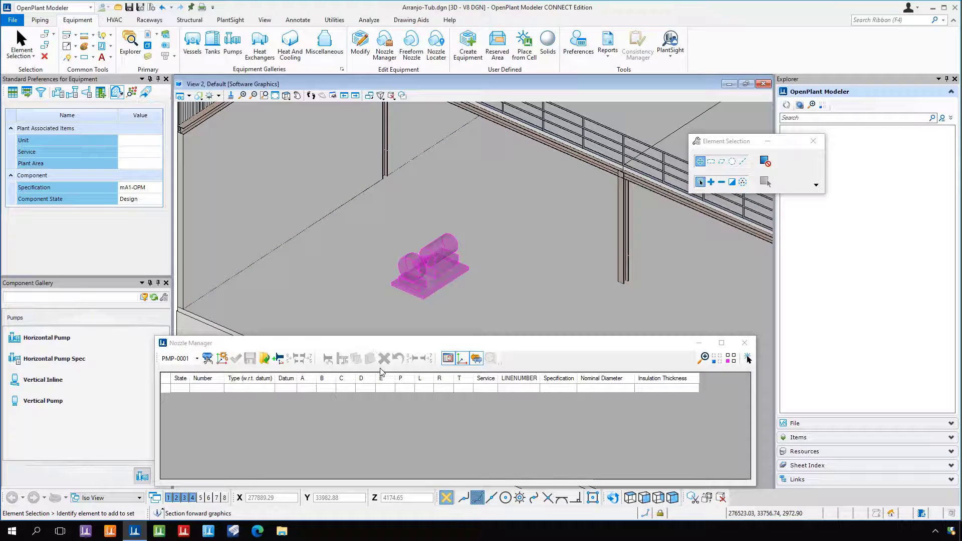
pyautogui.click(264, 359)
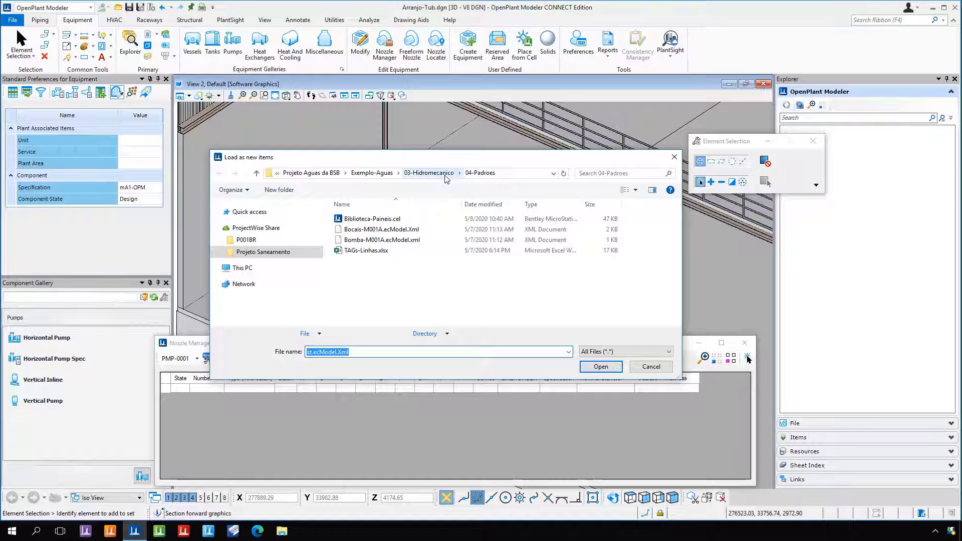
pyautogui.click(388, 232)
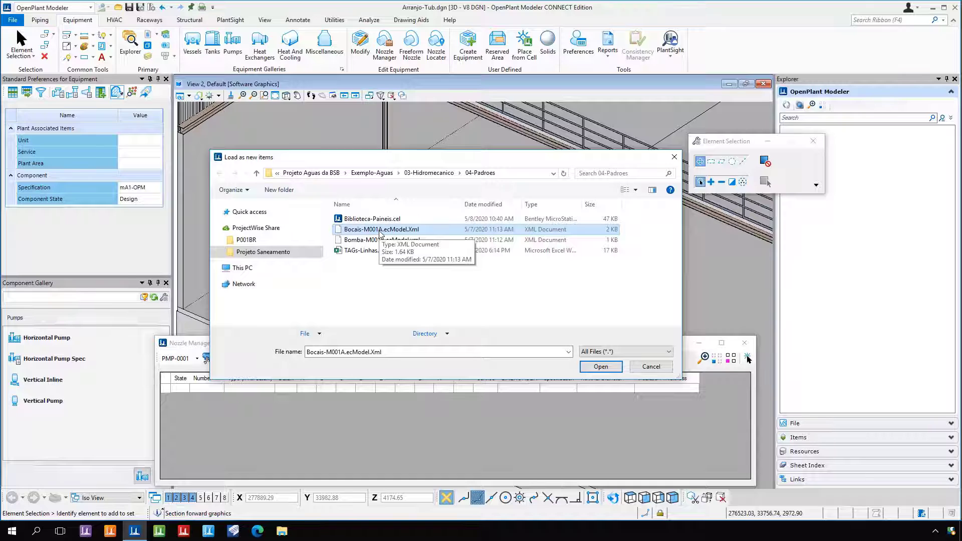
pyautogui.doubleClick(380, 231)
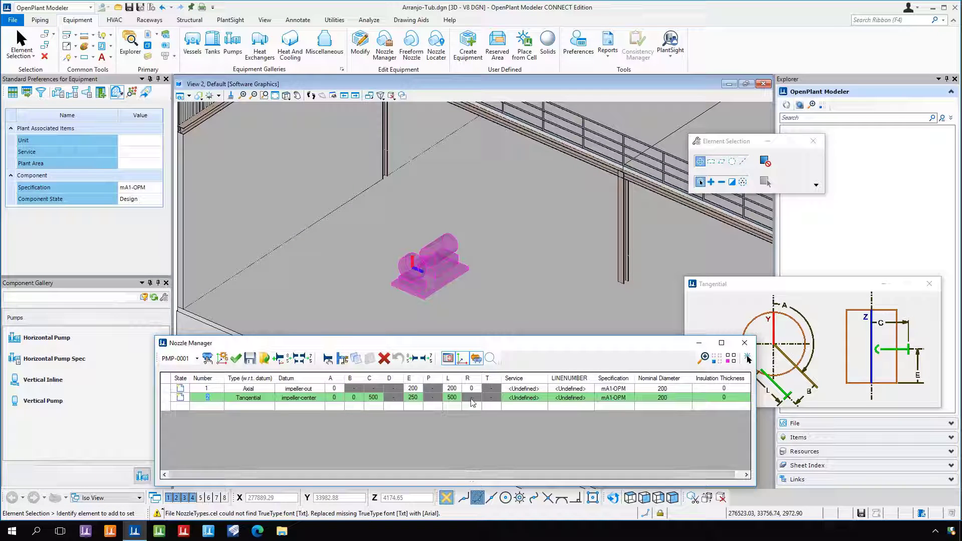
# Create the loaded axial and tangential nozzles on the pump, using the 150LB RF flanged entry for nozzle 1 and the default for nozzle 2
pyautogui.moveTo(747, 357); pyautogui.dragTo(695, 341)
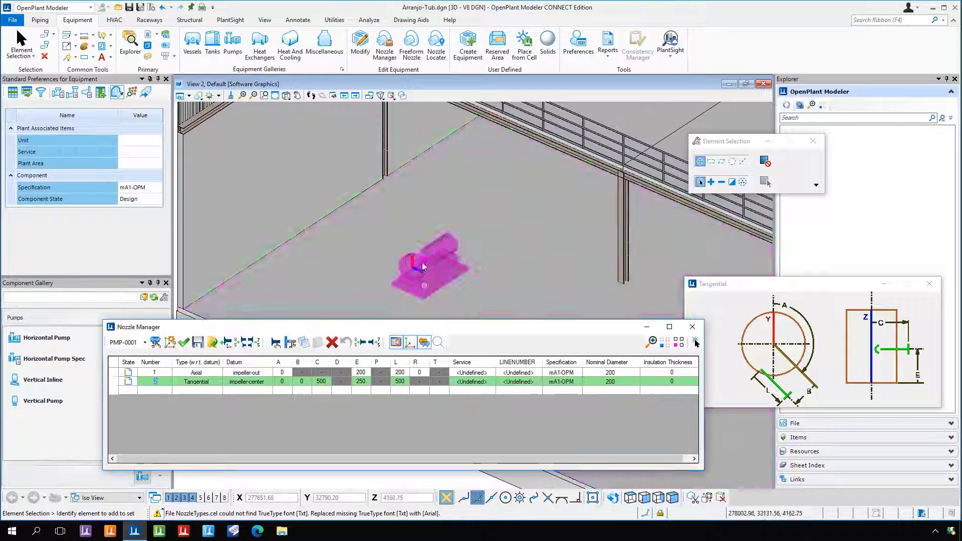
pyautogui.scroll(2, 422, 300)
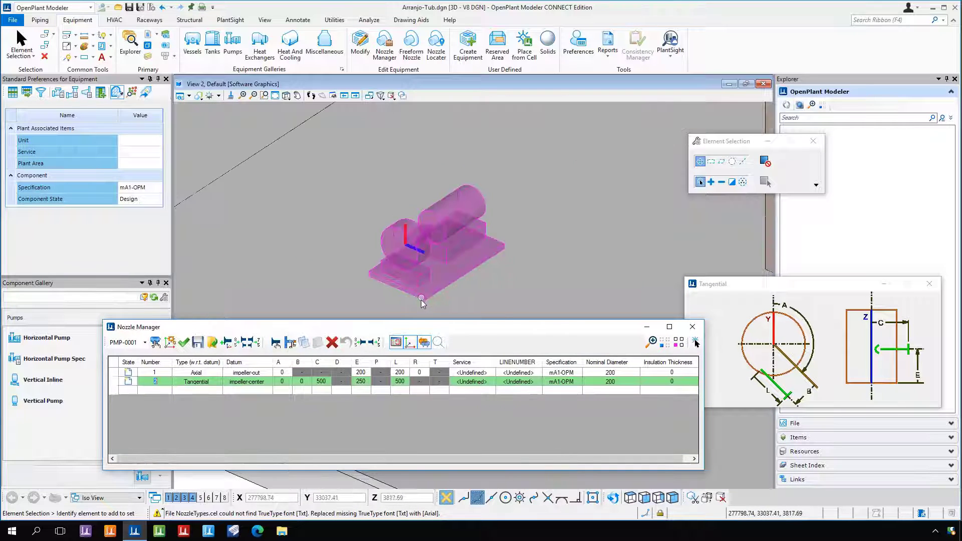
pyautogui.click(184, 343)
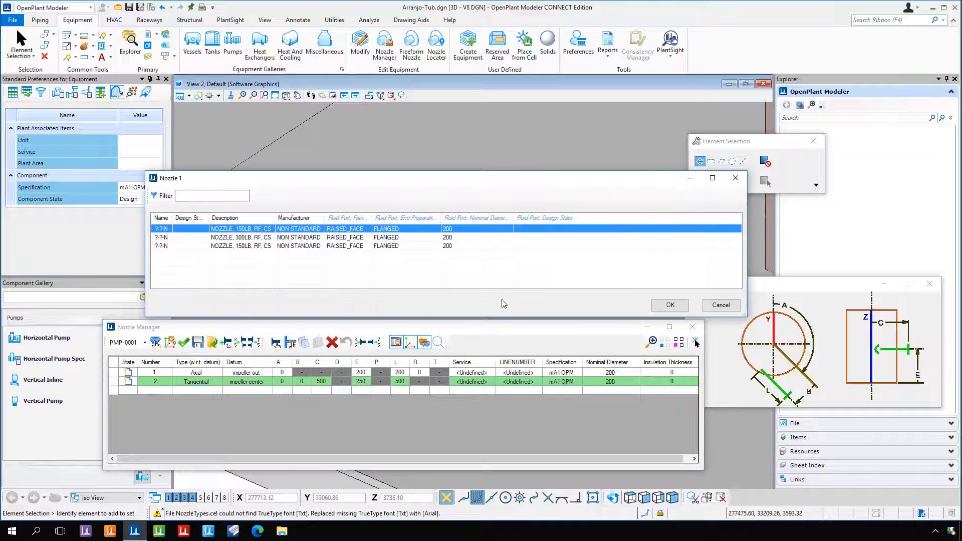
pyautogui.click(671, 307)
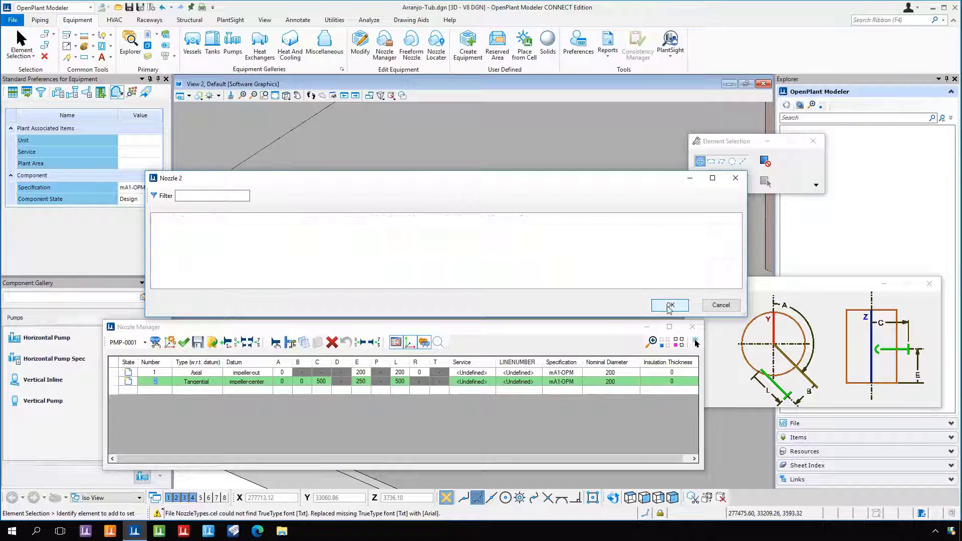
pyautogui.click(669, 309)
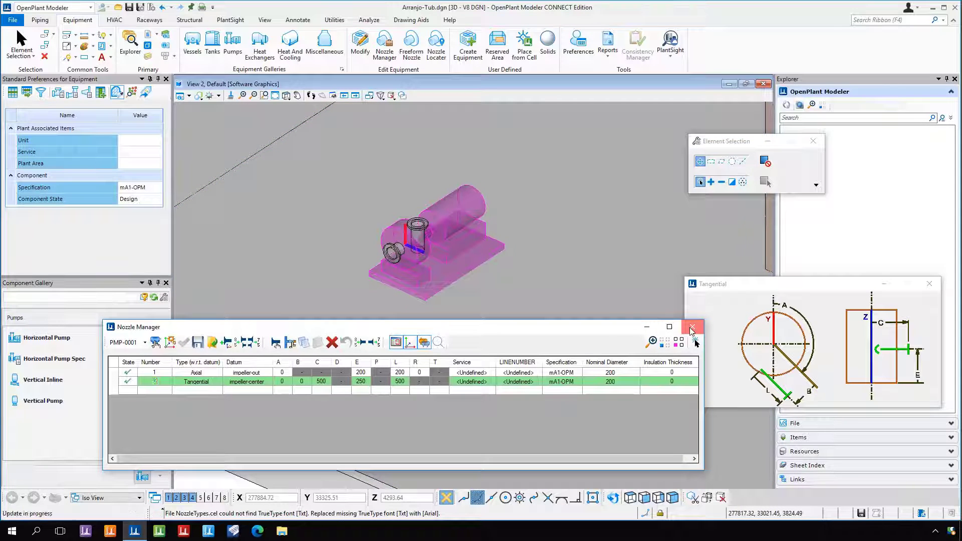
pyautogui.click(693, 327)
# Start copying the horizontal pump on the building floor with the number of copies set to 4
pyautogui.scroll(-2, 568, 312)
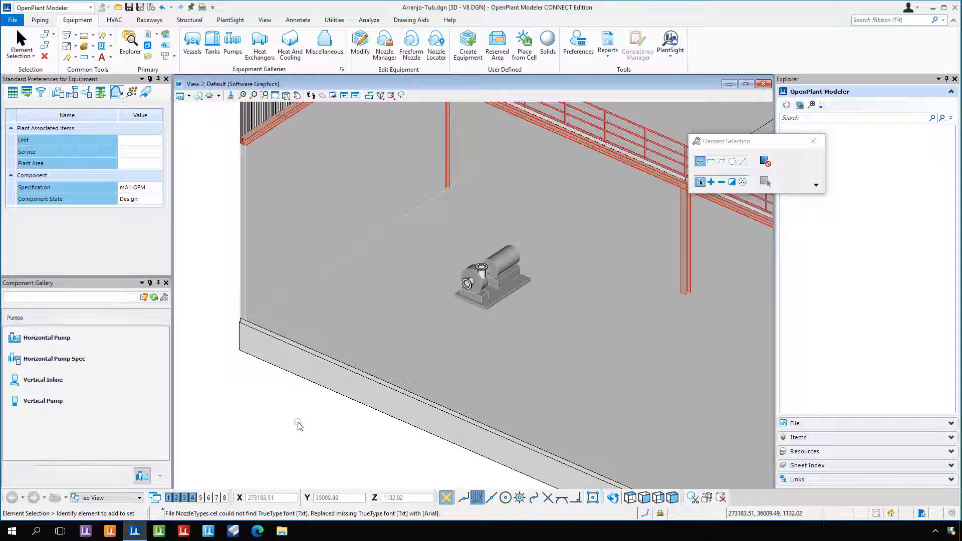
pyautogui.click(513, 287)
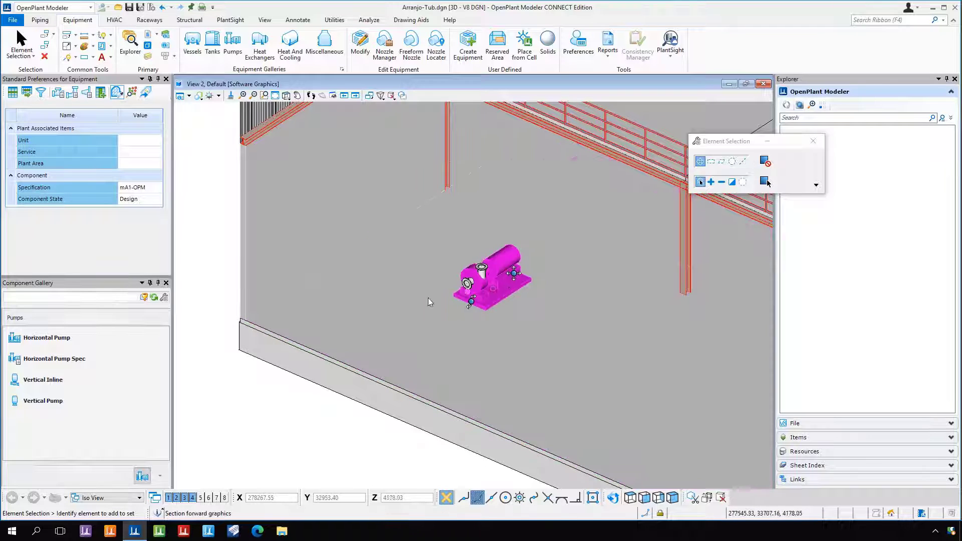
pyautogui.scroll(-3, 333, 295)
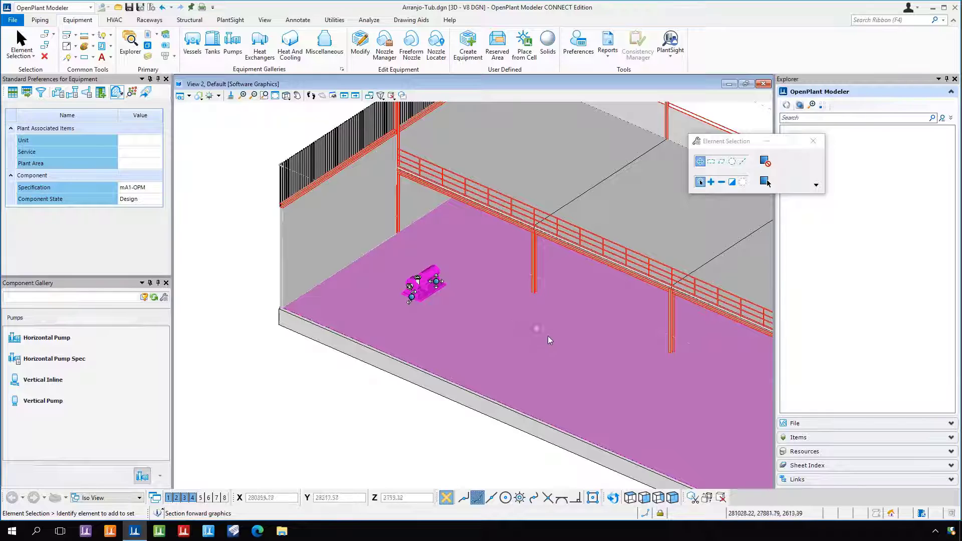
pyautogui.rightClick(430, 295)
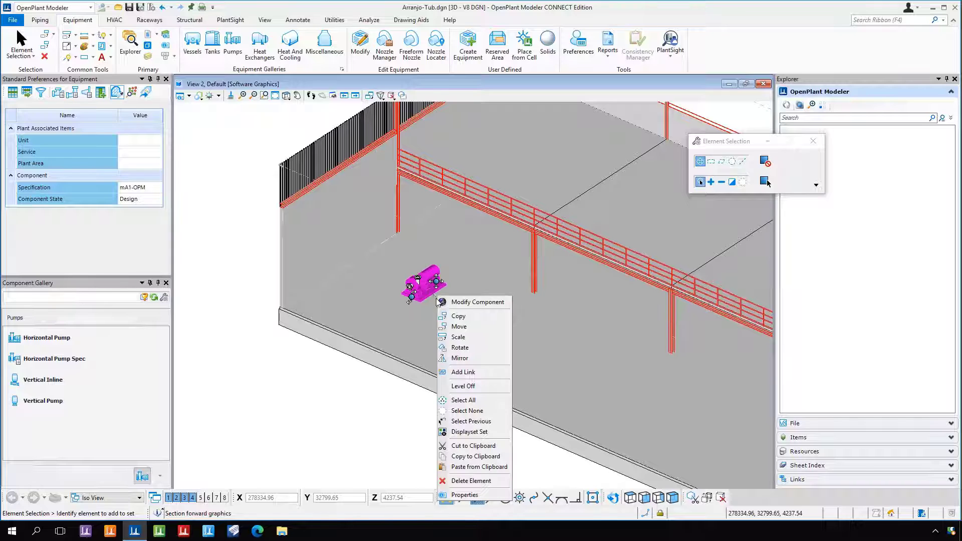
pyautogui.click(458, 316)
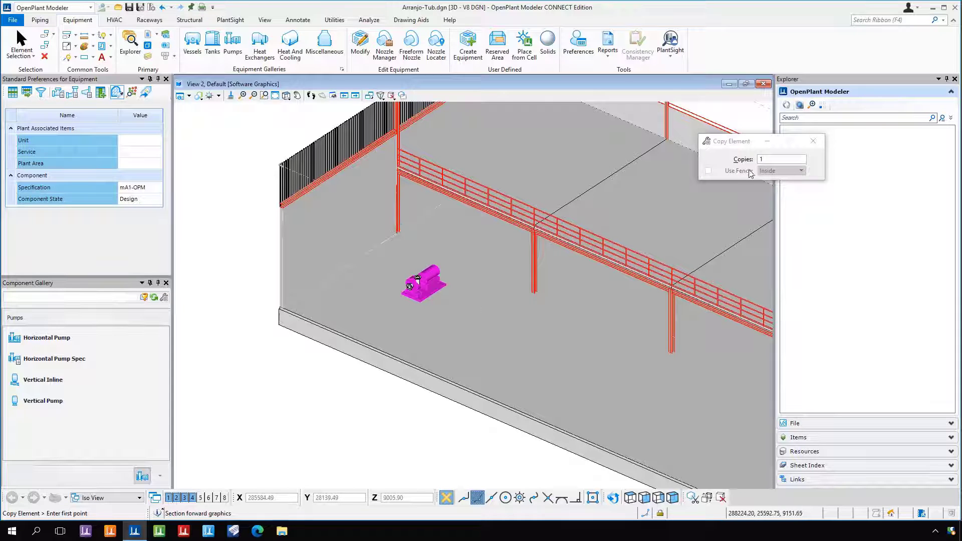
pyautogui.click(769, 160)
pyautogui.doubleClick(769, 161)
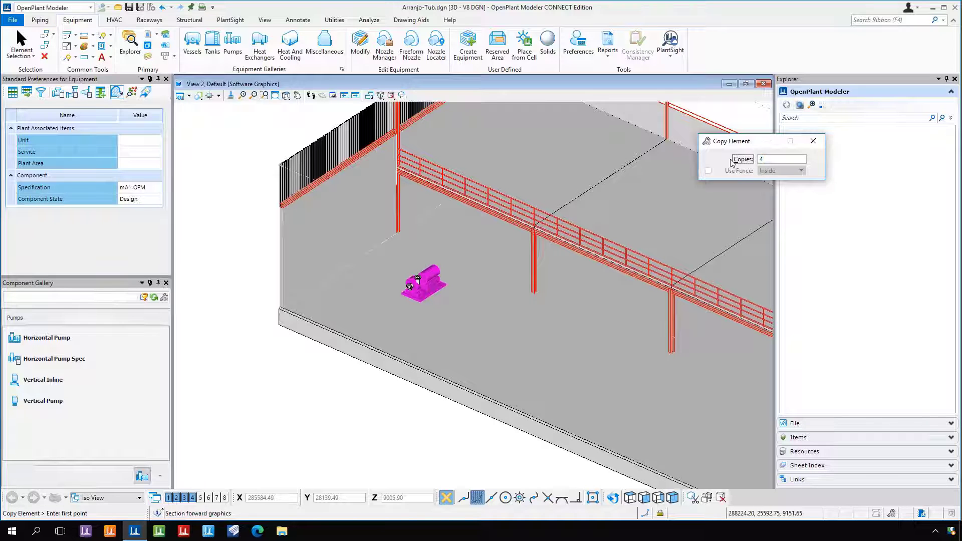
pyautogui.press('Return')
# Place the four pump copies in a row at 3000 spacing along negative Y, using the base slab's front corner as reference, and finish copying
pyautogui.scroll(2, 378, 317)
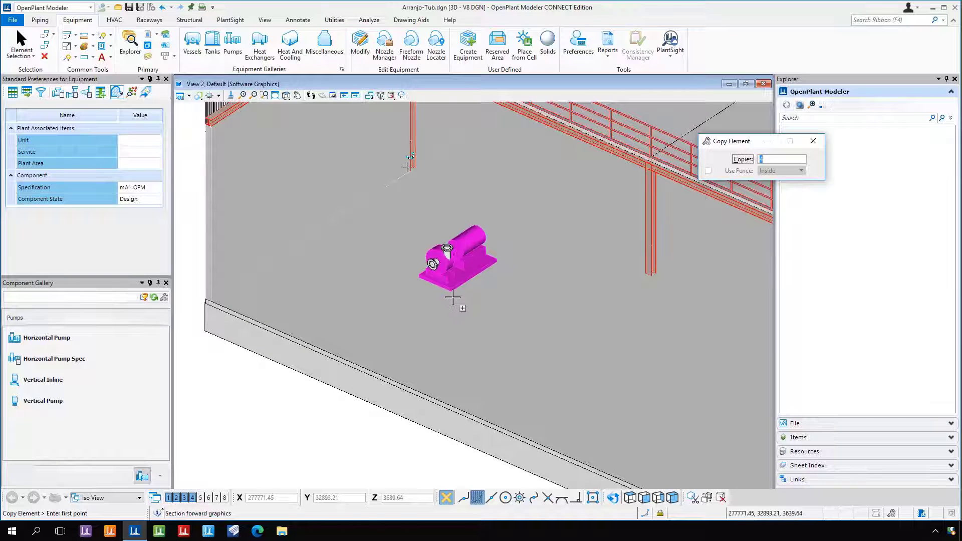
pyautogui.scroll(2, 452, 296)
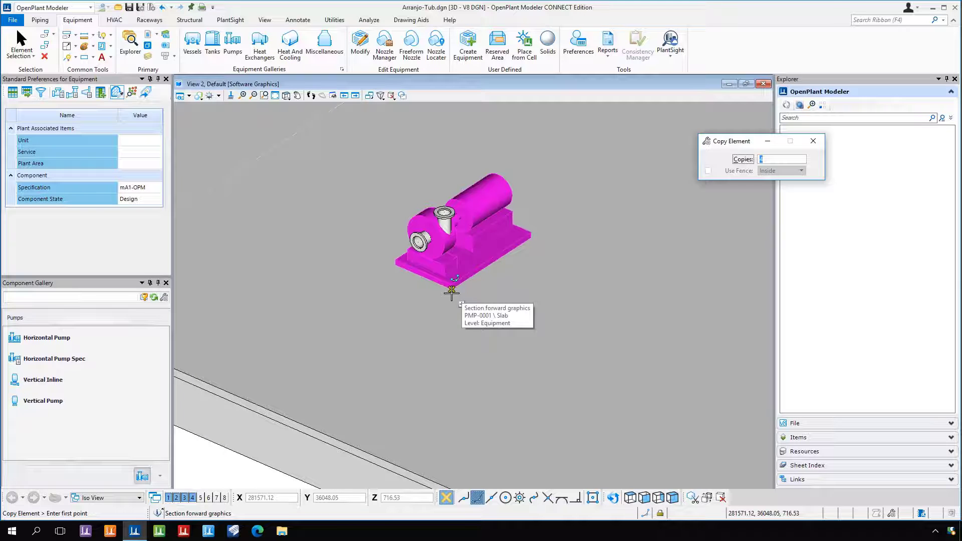
pyautogui.click(452, 292)
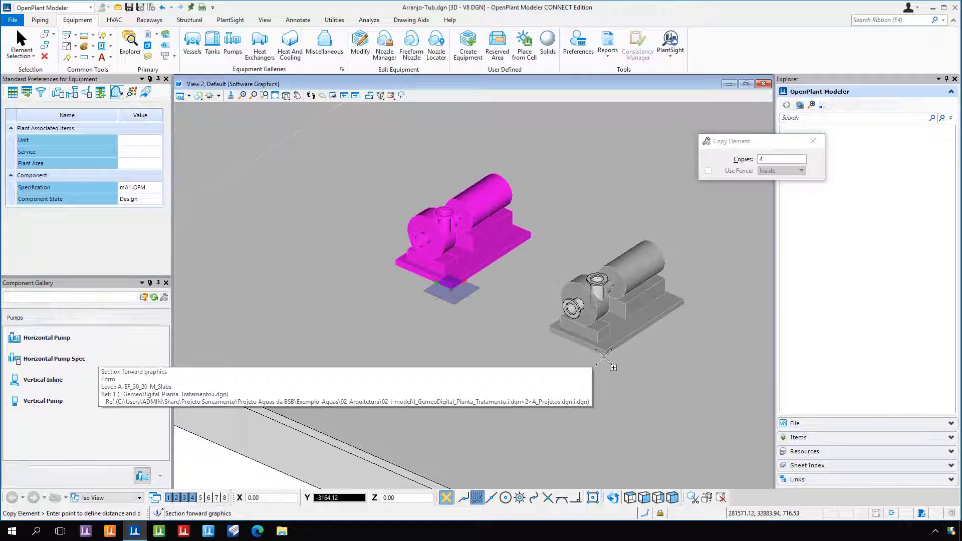
pyautogui.write('3')
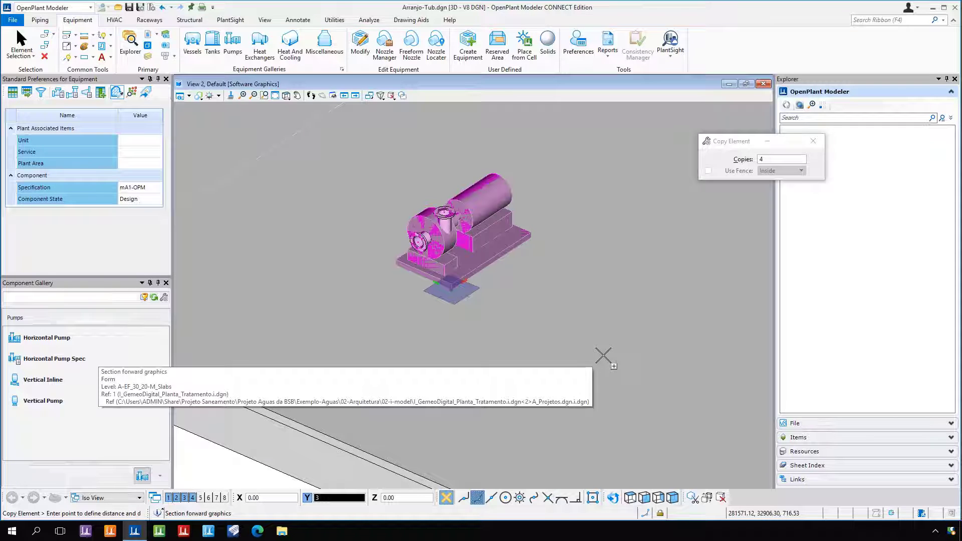
pyautogui.write('000')
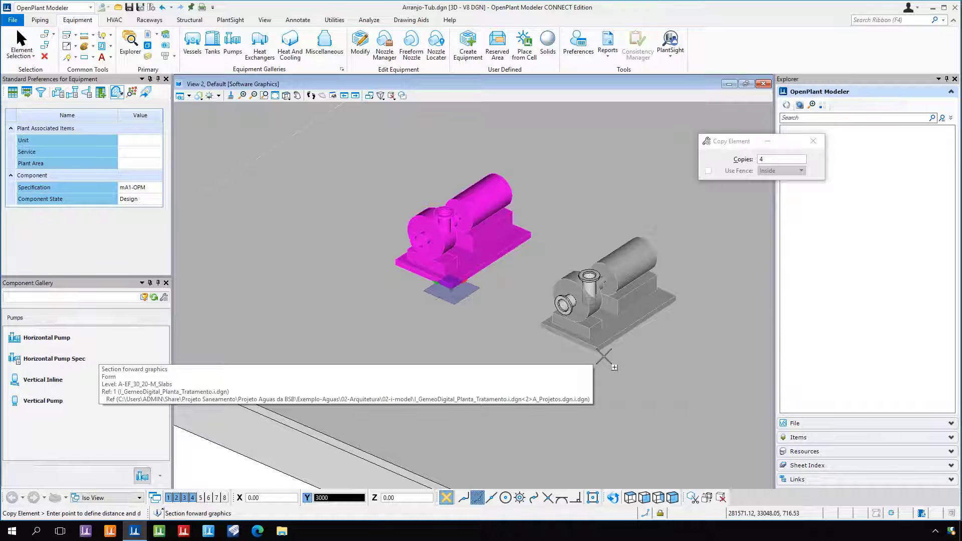
pyautogui.click(604, 357)
pyautogui.scroll(-2, 501, 312)
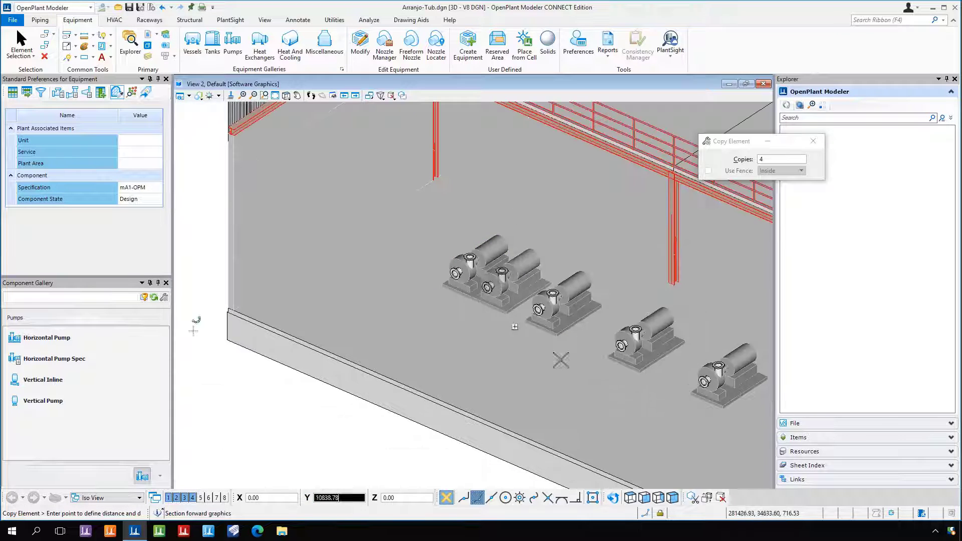
pyautogui.scroll(-1, 471, 332)
pyautogui.moveTo(640, 308); pyautogui.dragTo(595, 283, button='middle')
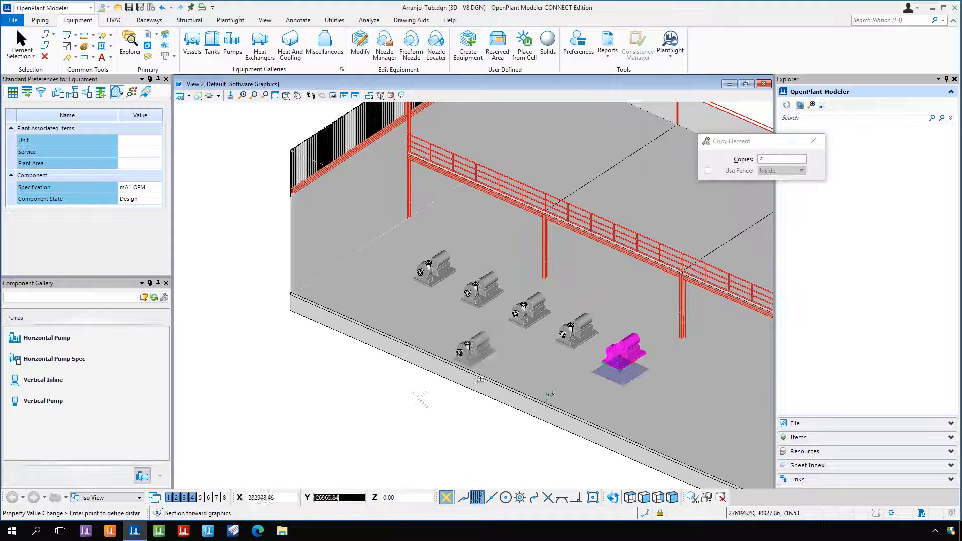
pyautogui.rightClick(409, 415)
pyautogui.click(484, 441)
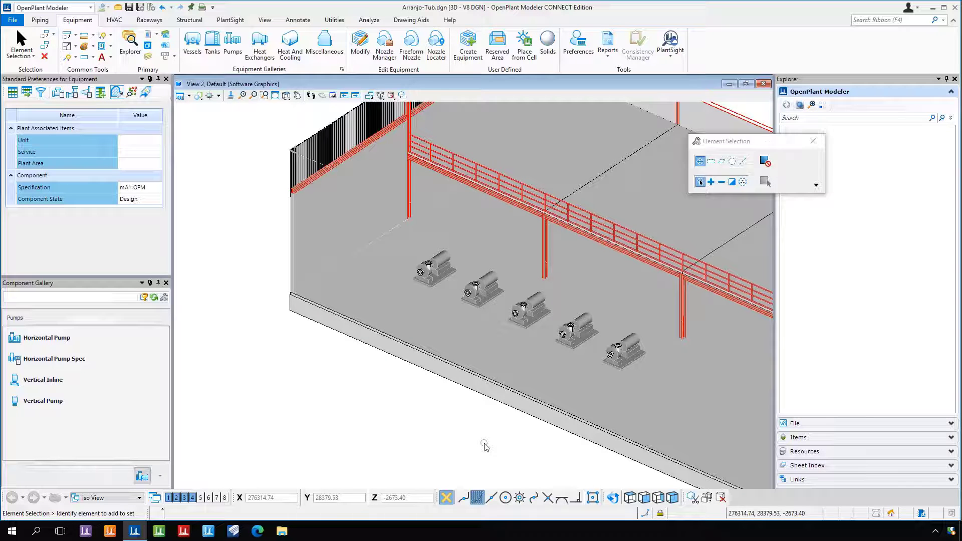
# Start placing equipment from a cell and load the library Biblioteca-Paineis.cel from the 04-Padroes folder
pyautogui.moveTo(510, 344); pyautogui.dragTo(447, 359, button='middle')
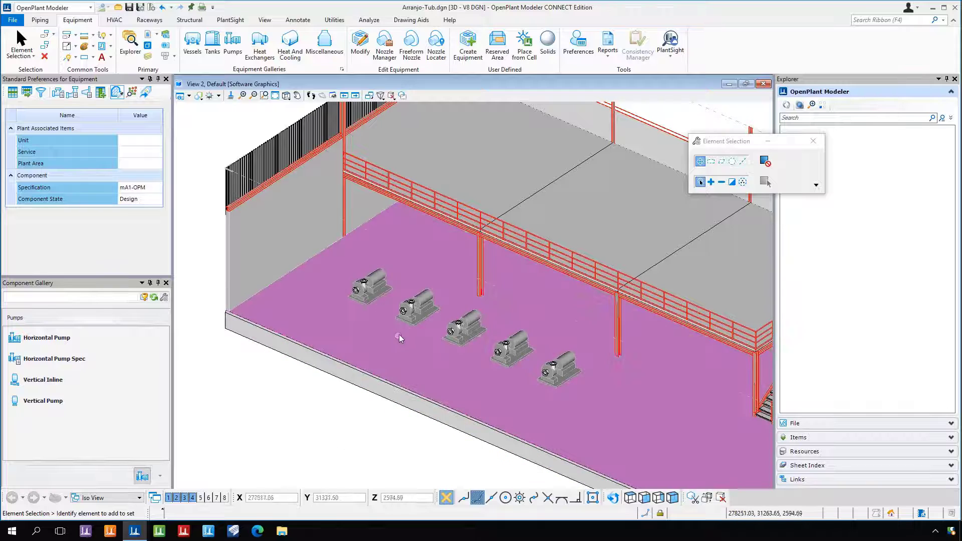
pyautogui.moveTo(403, 344); pyautogui.dragTo(341, 341, button='middle')
pyautogui.scroll(2, 340, 341)
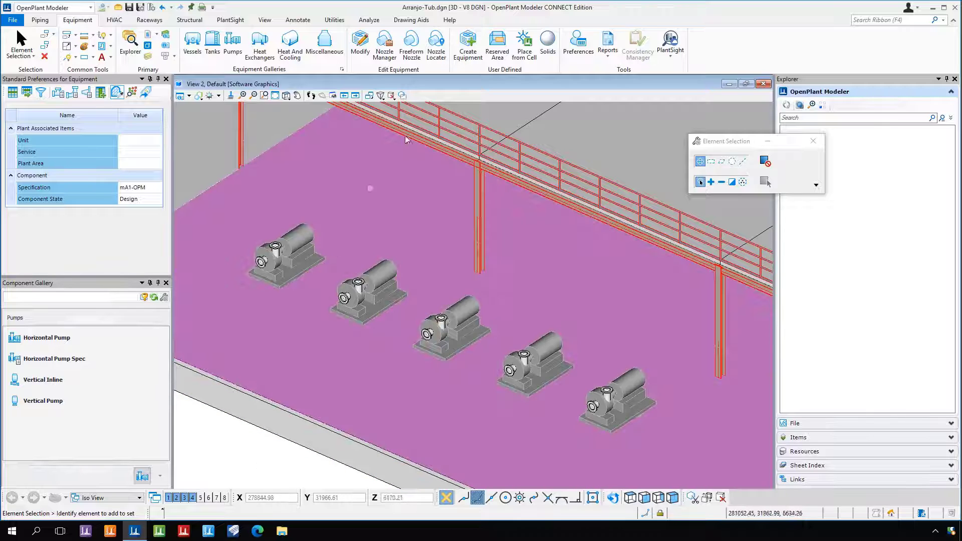
pyautogui.click(528, 45)
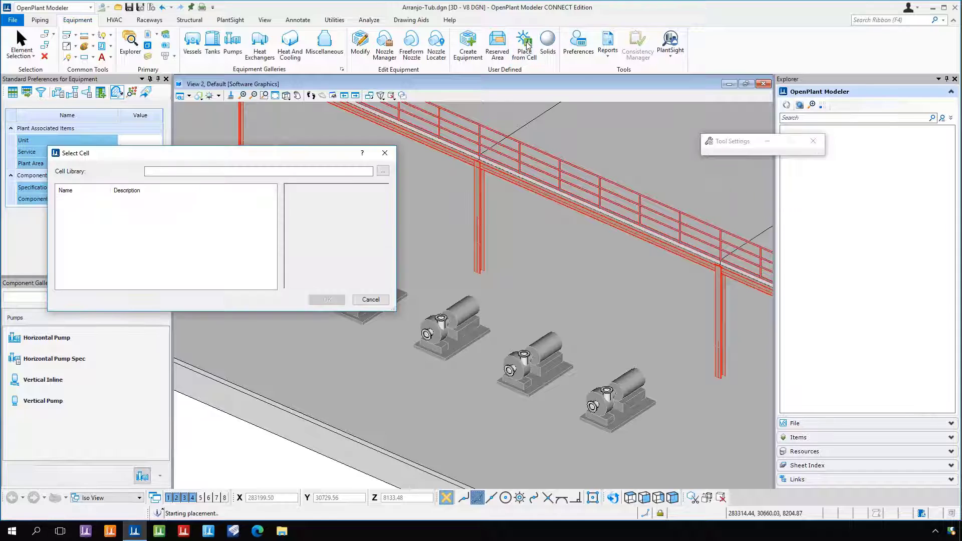
pyautogui.moveTo(299, 154); pyautogui.dragTo(597, 122)
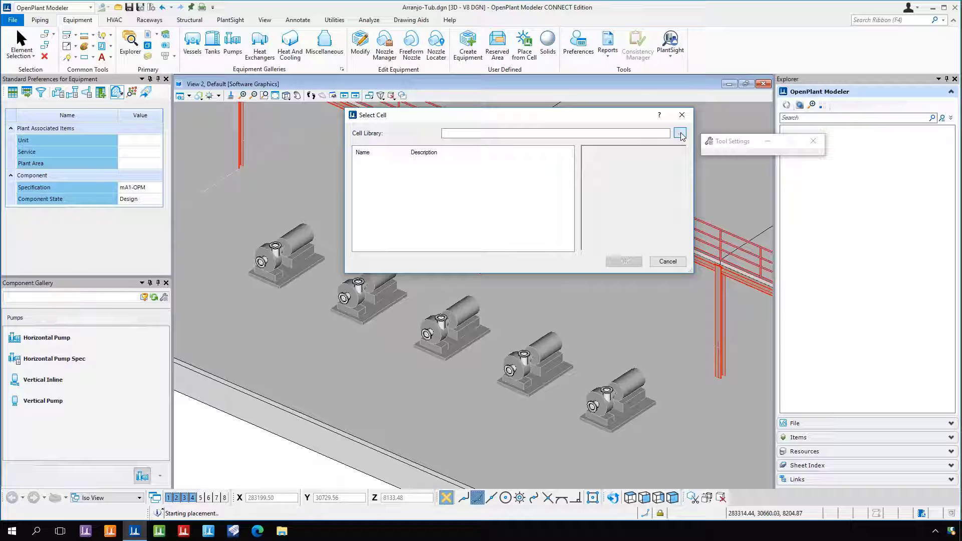
pyautogui.click(681, 133)
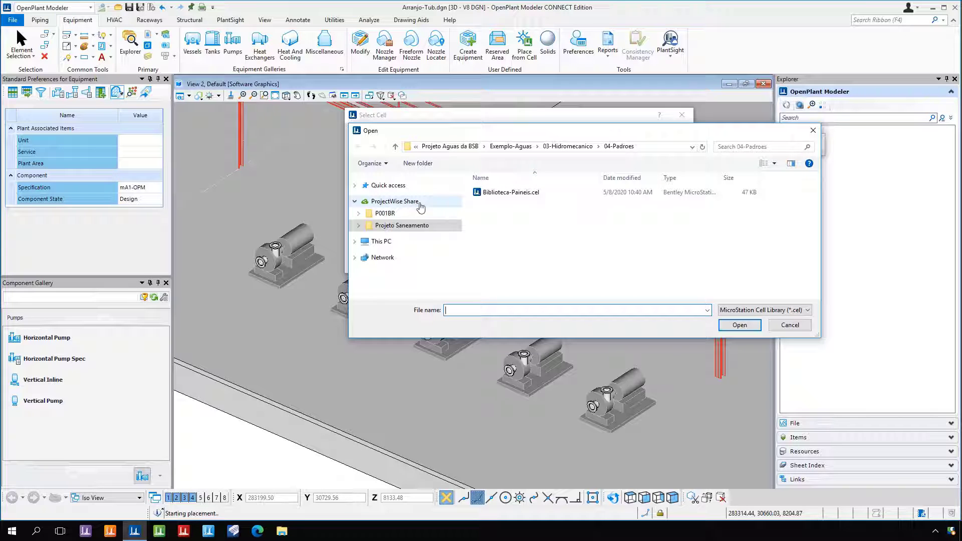
pyautogui.click(529, 195)
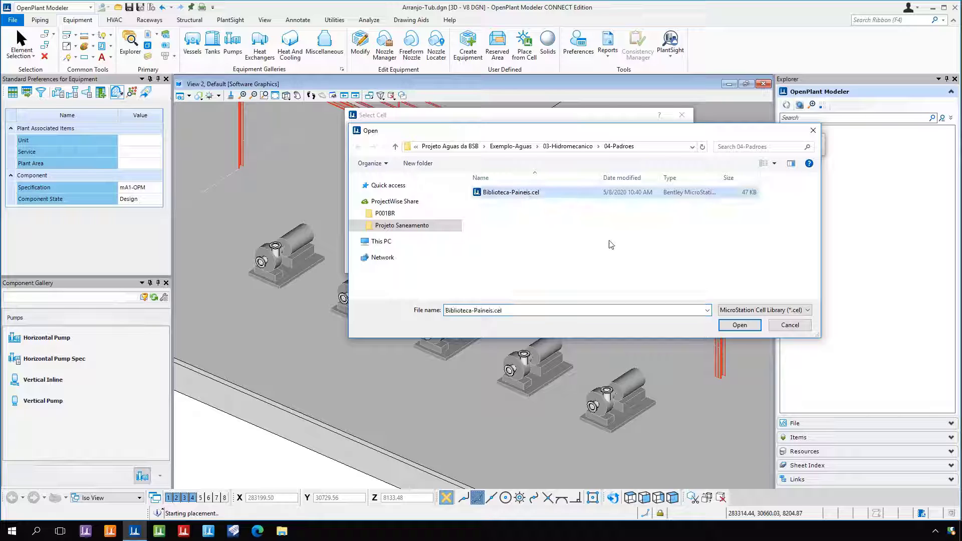
pyautogui.click(740, 325)
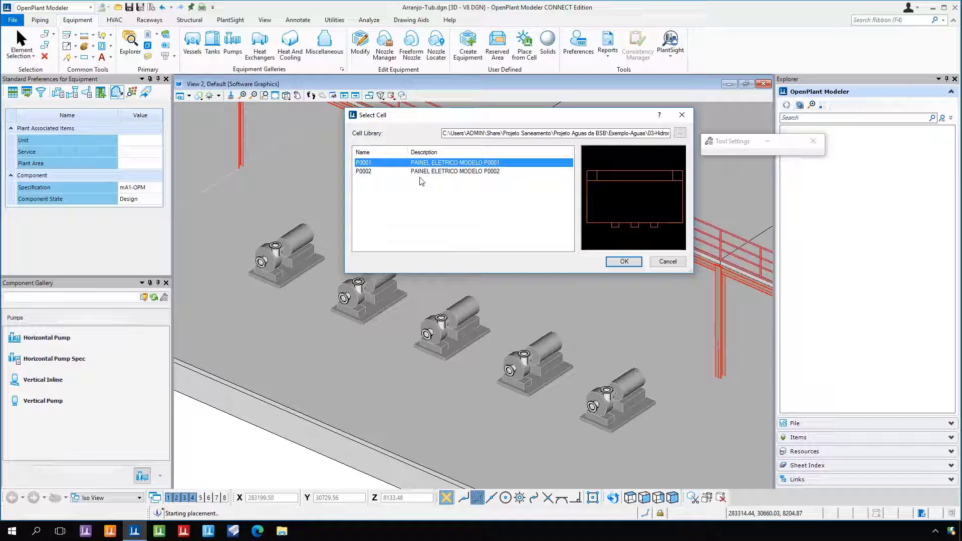
# Choose the electrical panel cell P0001 and place it on the floor in front of the first pump
pyautogui.click(382, 173)
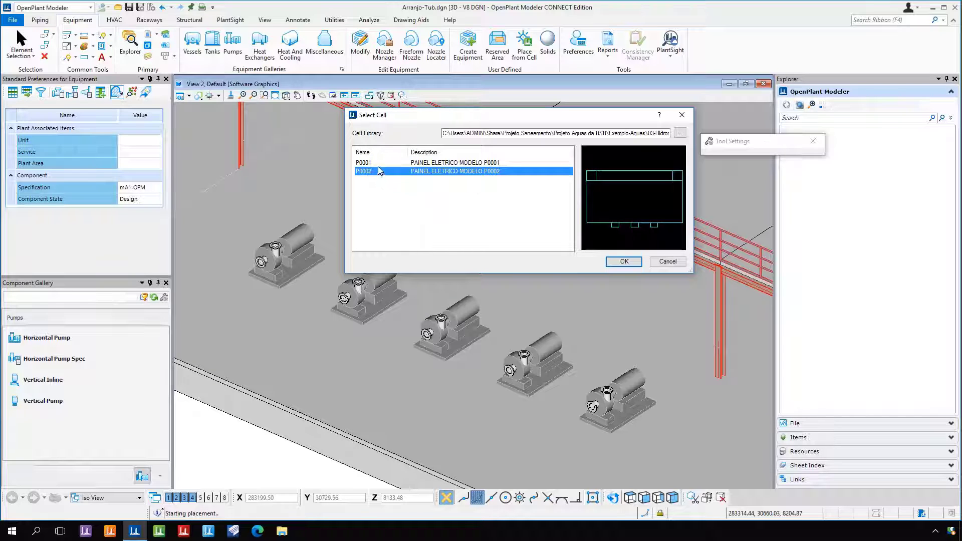
pyautogui.click(374, 166)
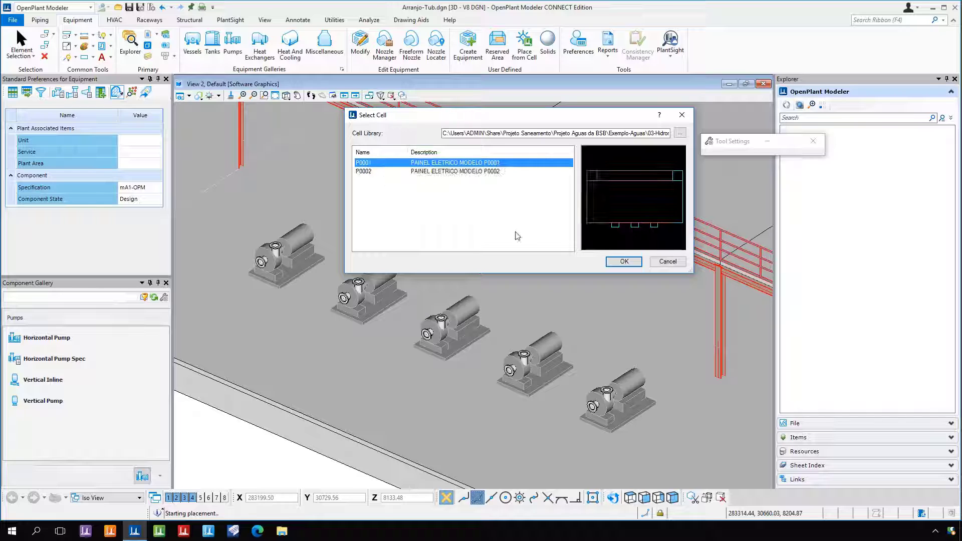
pyautogui.click(624, 261)
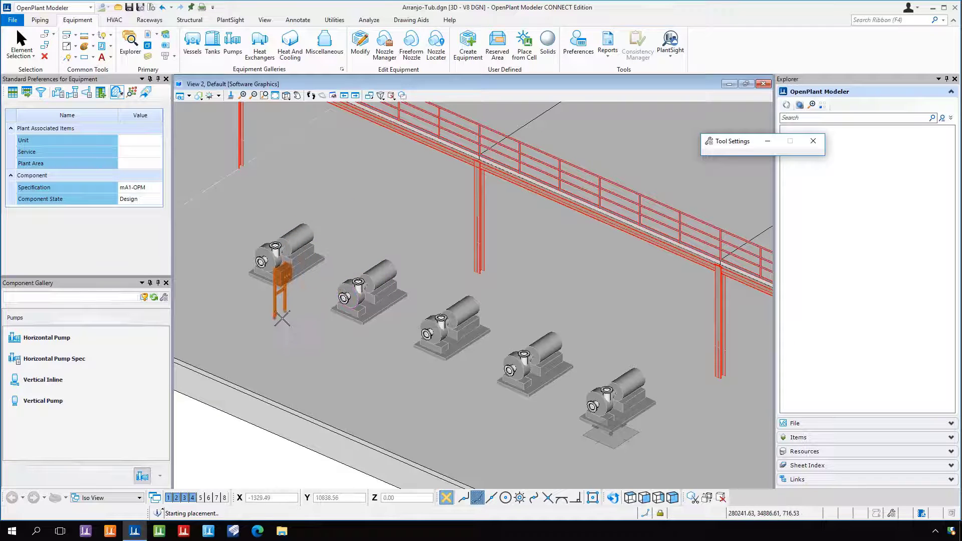
pyautogui.moveTo(282, 319); pyautogui.dragTo(322, 337, button='middle')
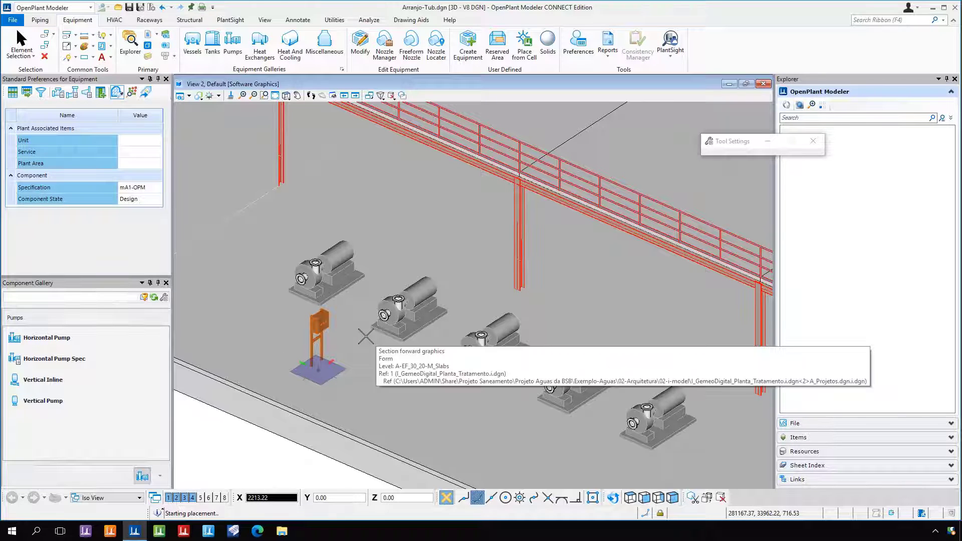
pyautogui.click(366, 336)
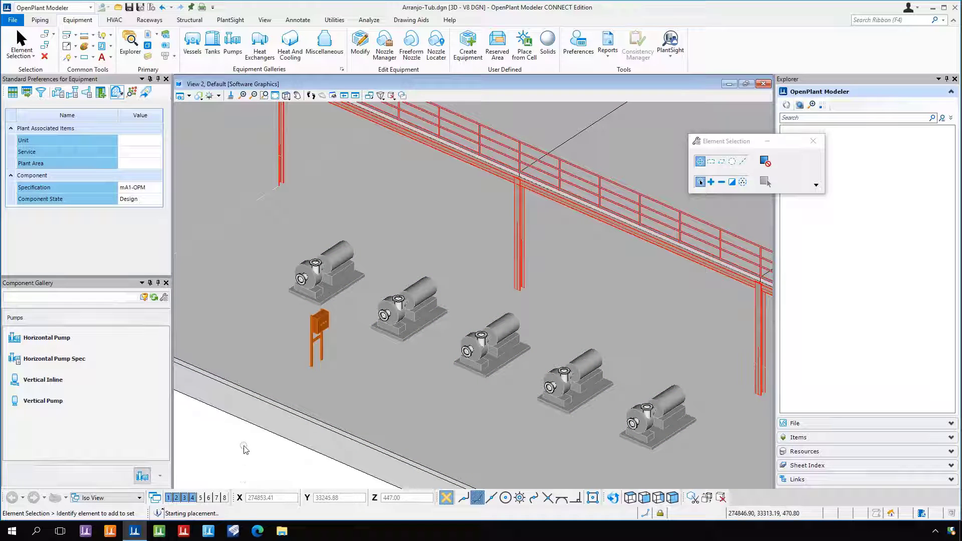
# Start moving the electrical panel, picking the bottom corner of its front leg as the base point
pyautogui.moveTo(224, 436); pyautogui.dragTo(262, 448, button='middle')
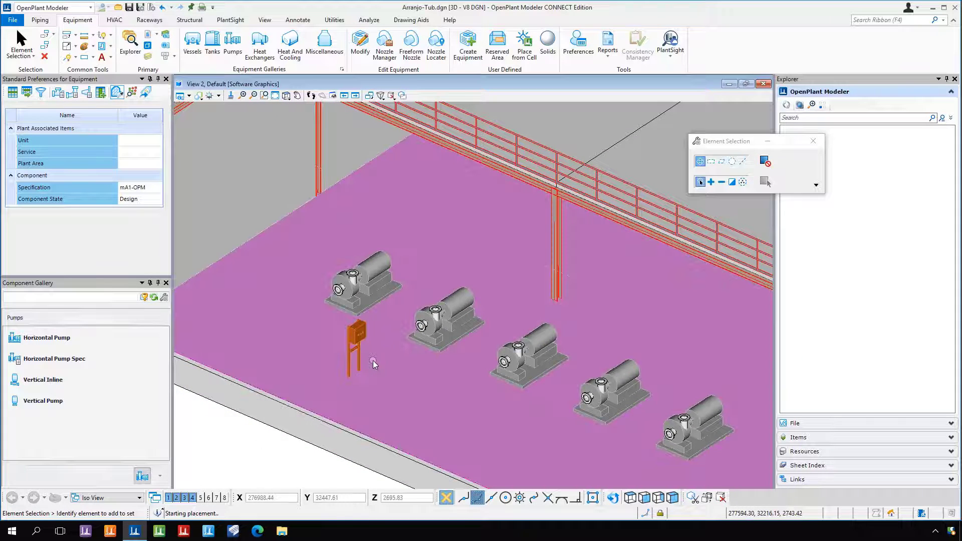
pyautogui.rightClick(368, 366)
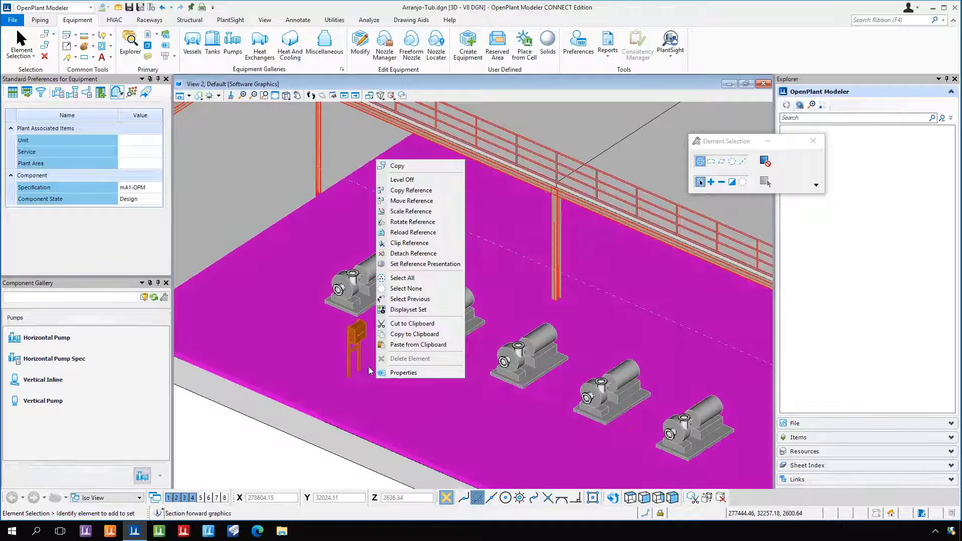
pyautogui.click(285, 469)
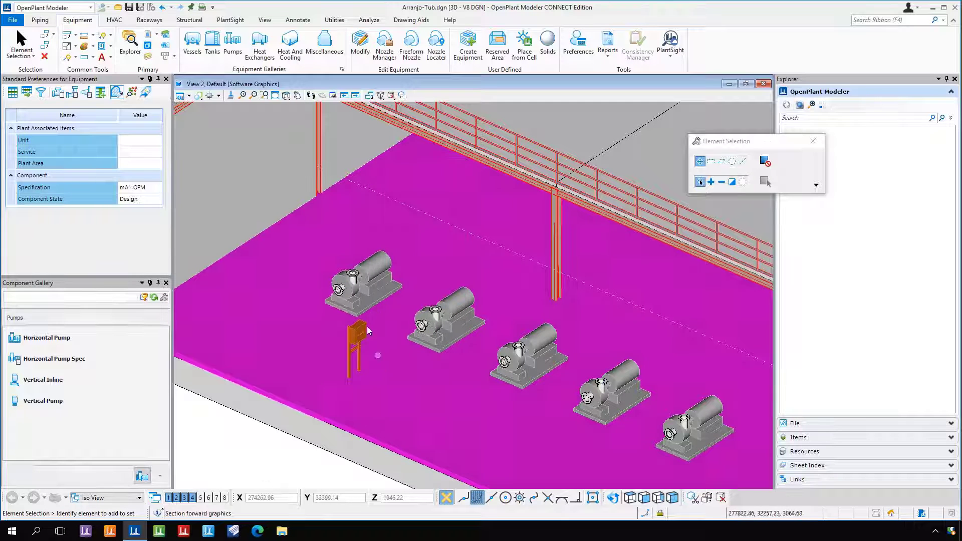
pyautogui.click(355, 344)
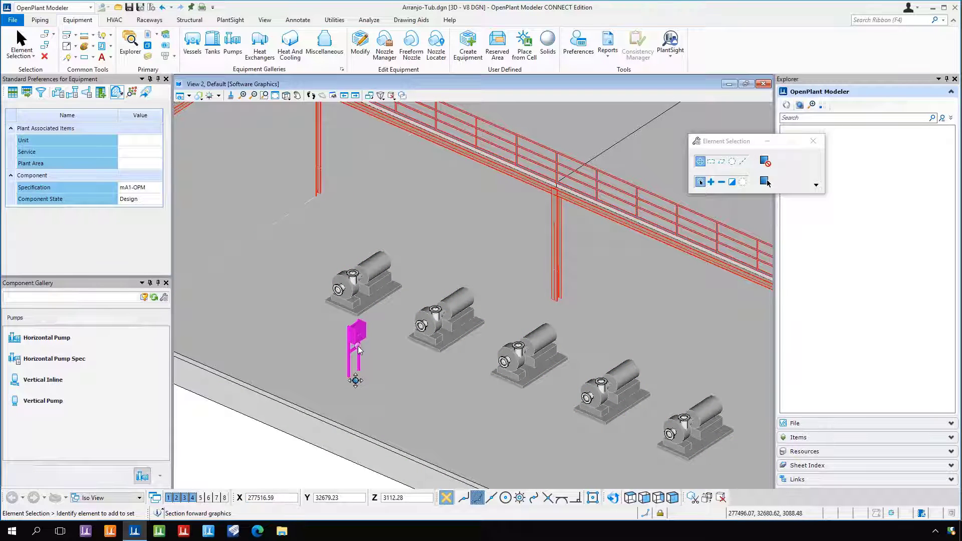
pyautogui.rightClick(358, 348)
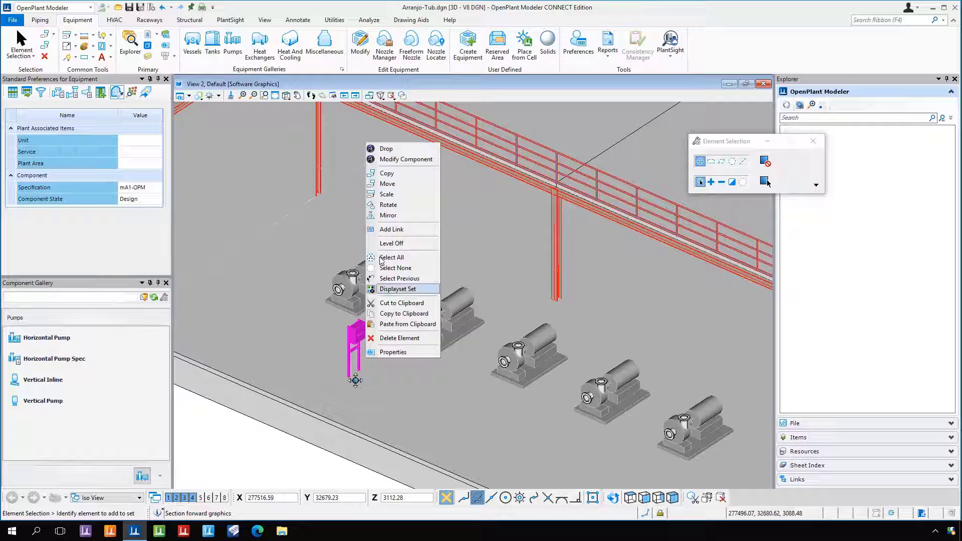
pyautogui.click(386, 186)
pyautogui.scroll(3, 337, 389)
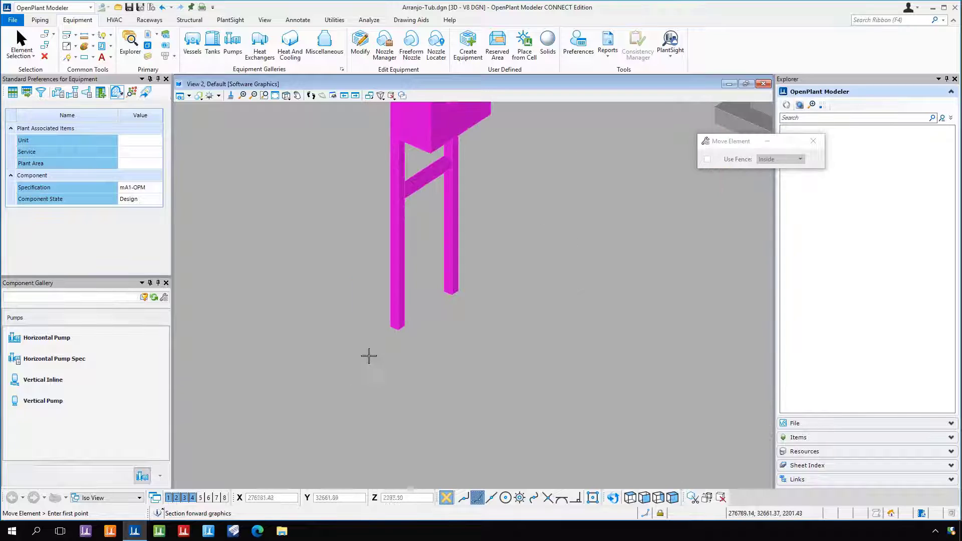
pyautogui.click(387, 326)
pyautogui.scroll(-5, 467, 341)
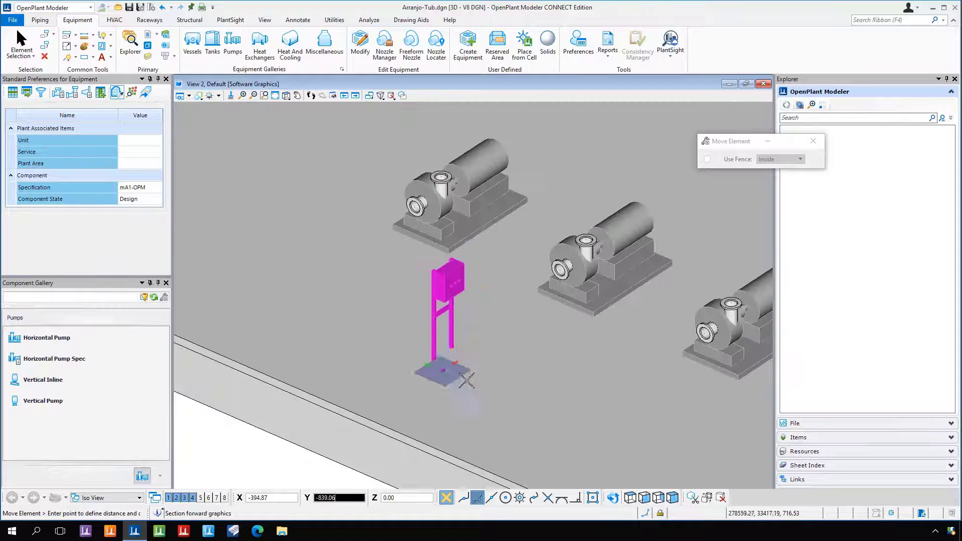
# Place the panel 150 along negative Y from the front corner of the first pump's base slab and finish moving
pyautogui.scroll(5, 481, 319)
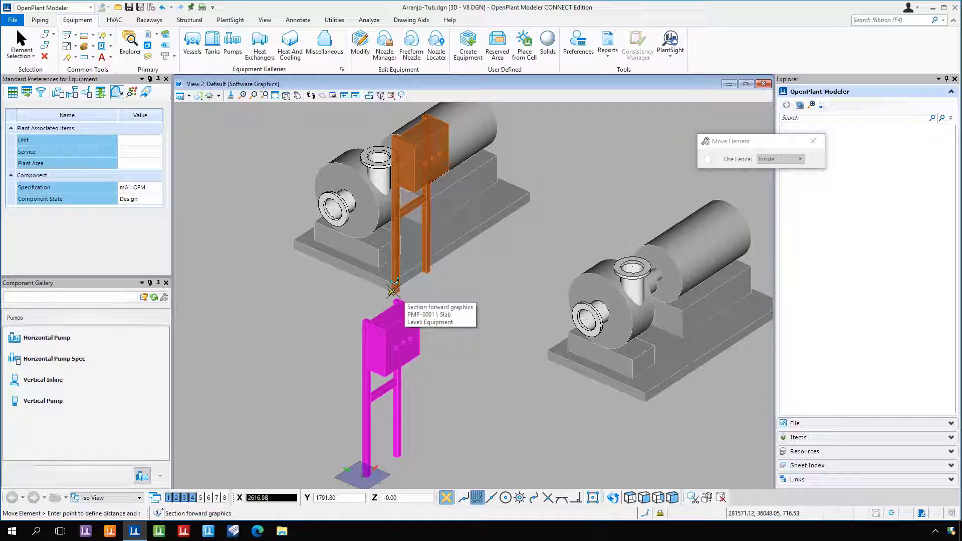
pyautogui.click(394, 292)
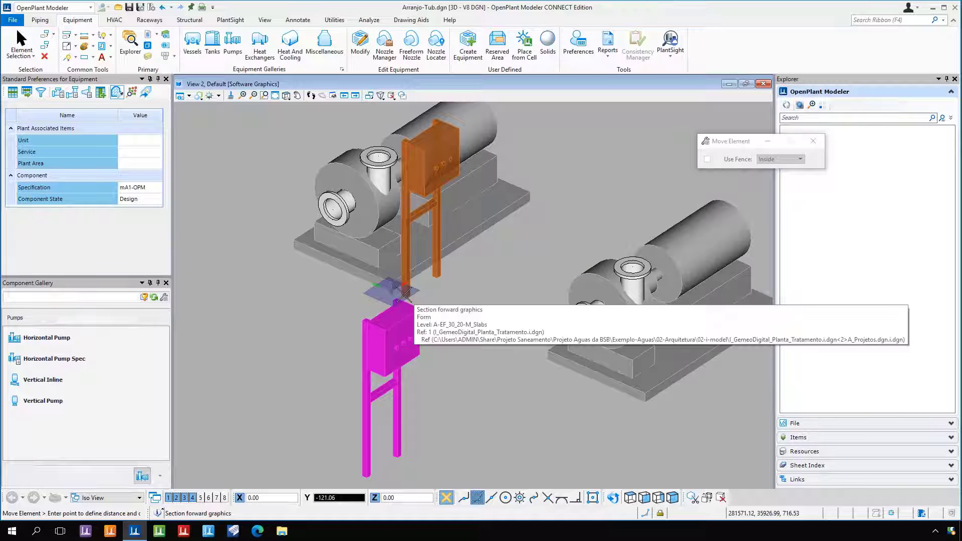
pyautogui.write('150')
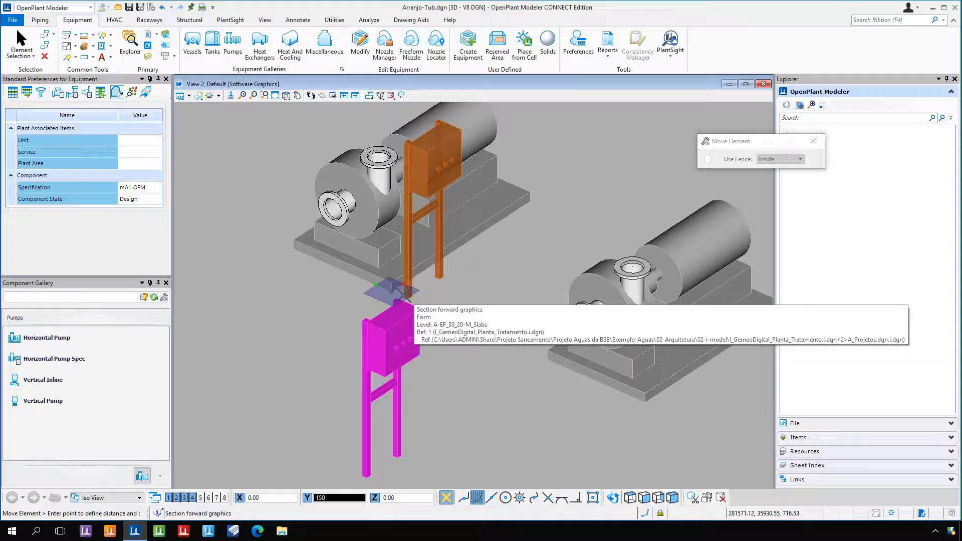
pyautogui.click(404, 295)
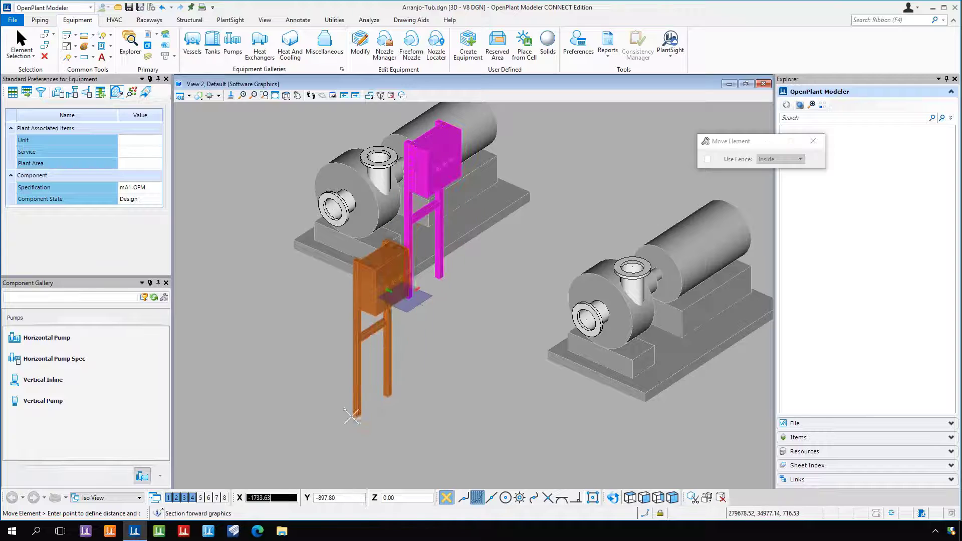
pyautogui.scroll(-2, 365, 361)
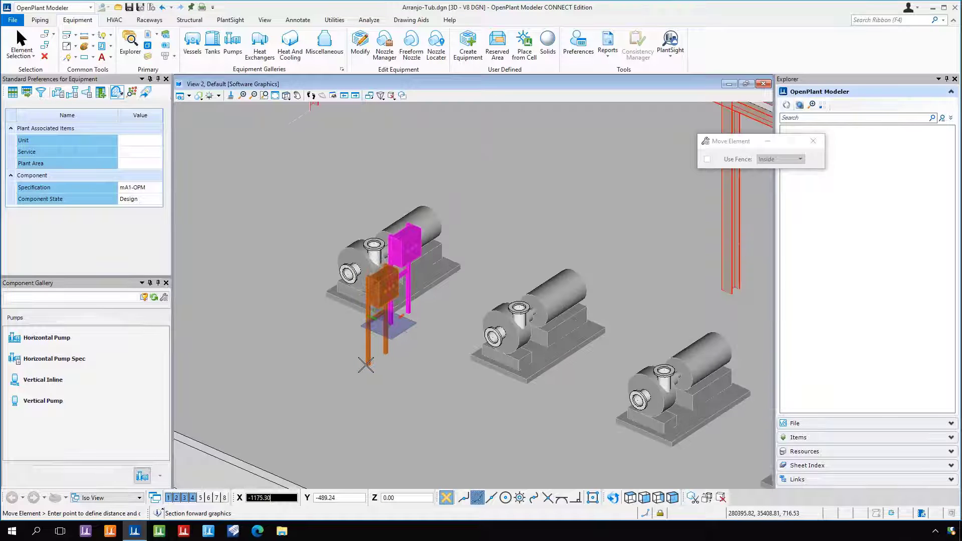
pyautogui.press('Escape')
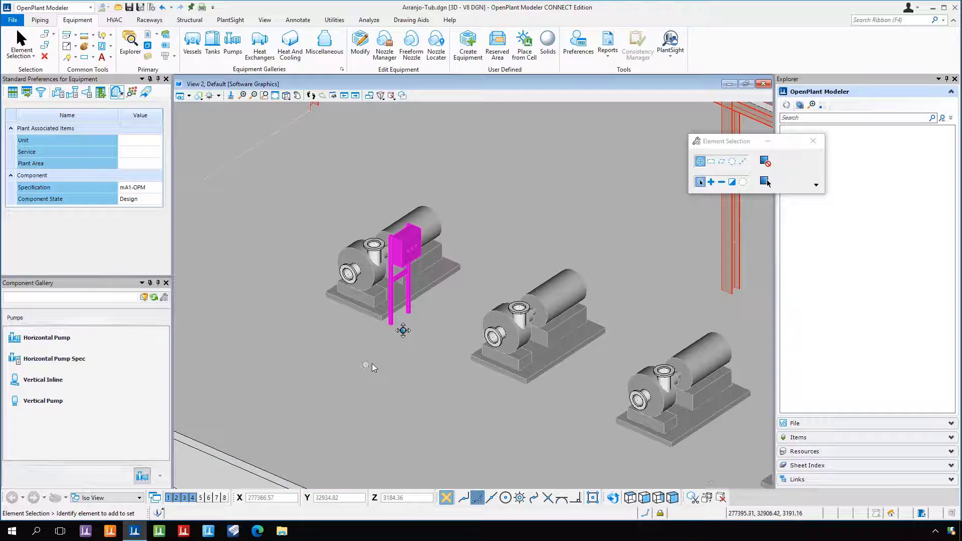
# Start copying the panel from the front corner of the first pump's base slab with the number of copies set to 4
pyautogui.scroll(-2, 372, 363)
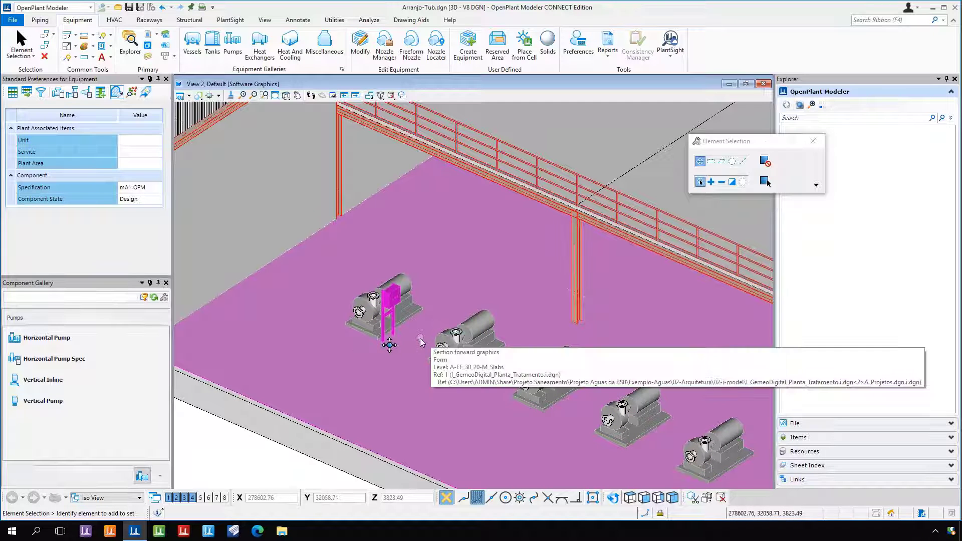
pyautogui.scroll(4, 389, 340)
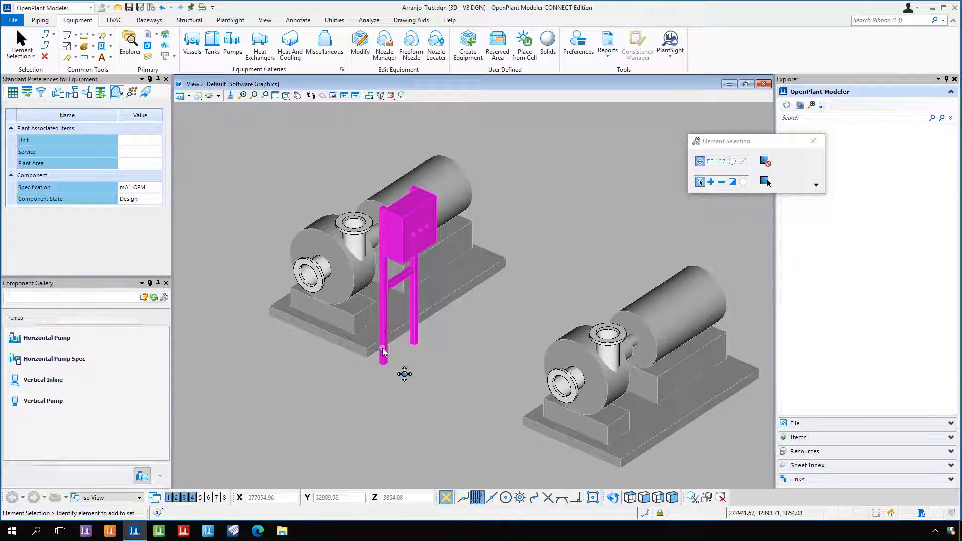
pyautogui.rightClick(384, 352)
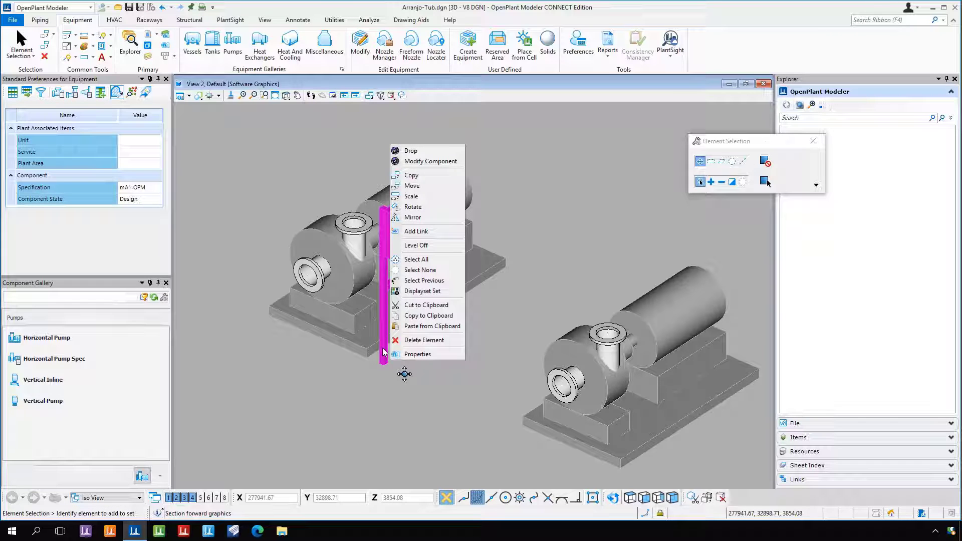
pyautogui.click(429, 175)
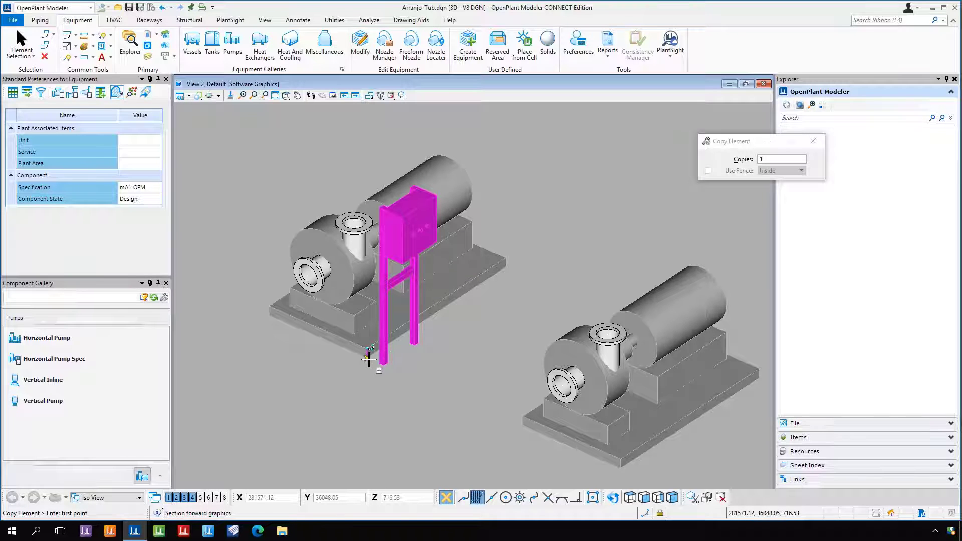
pyautogui.click(368, 357)
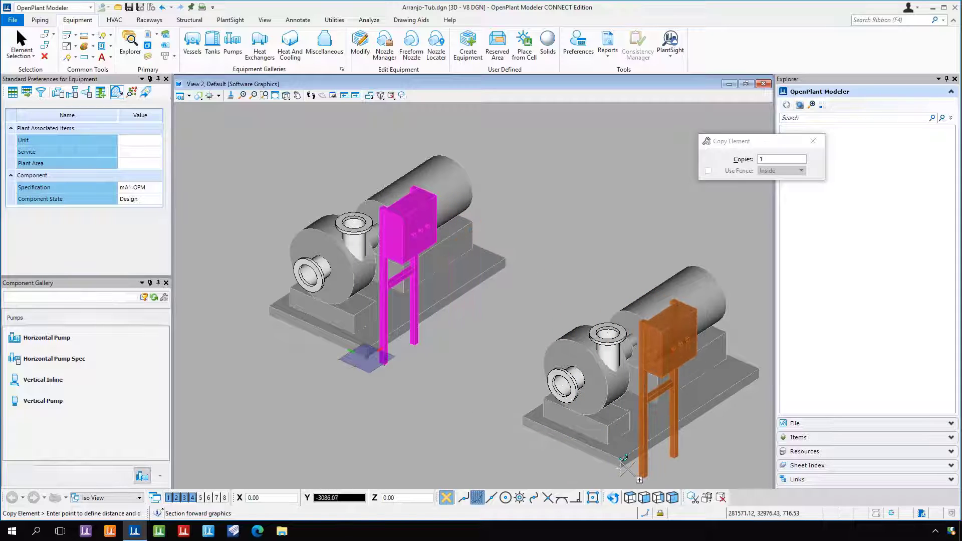
pyautogui.scroll(-5, 572, 416)
pyautogui.scroll(5, 576, 421)
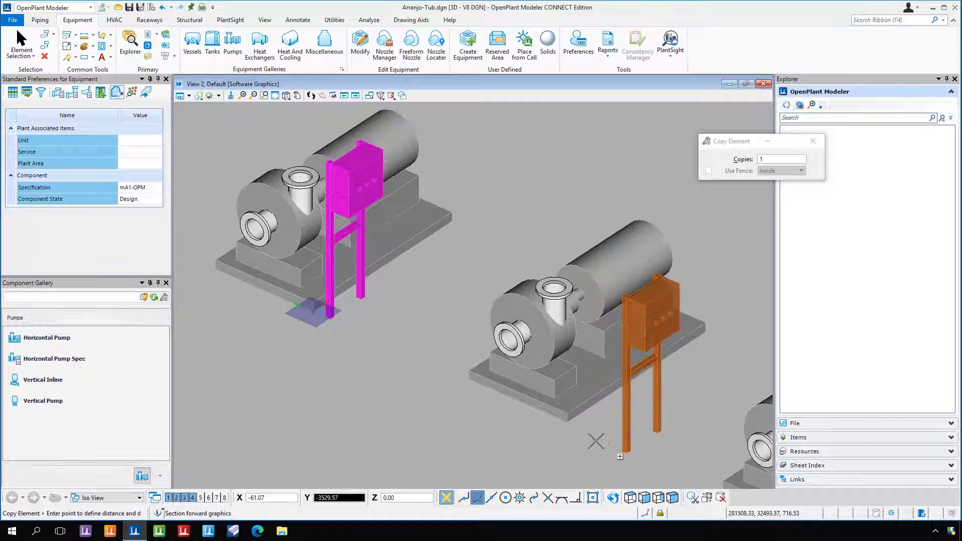
pyautogui.scroll(-2, 597, 441)
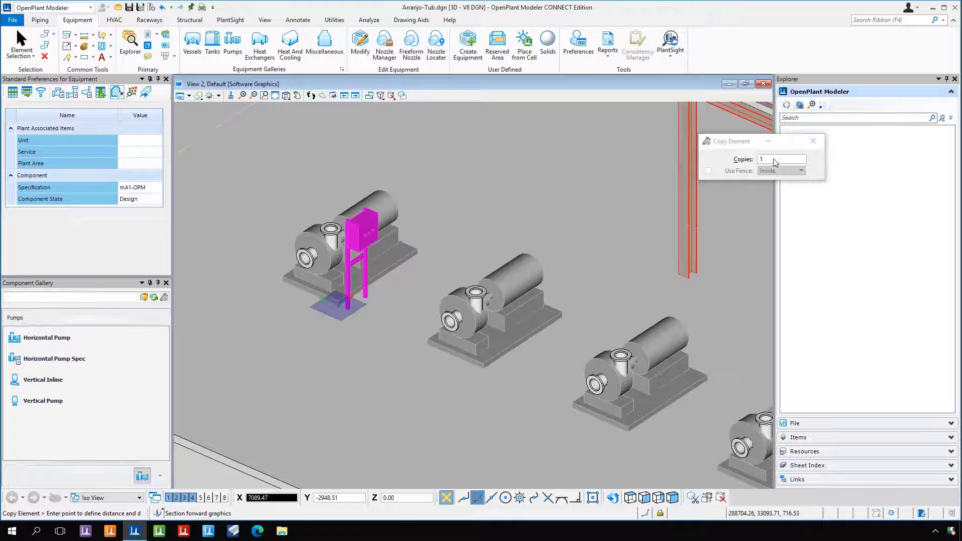
pyautogui.click(715, 159)
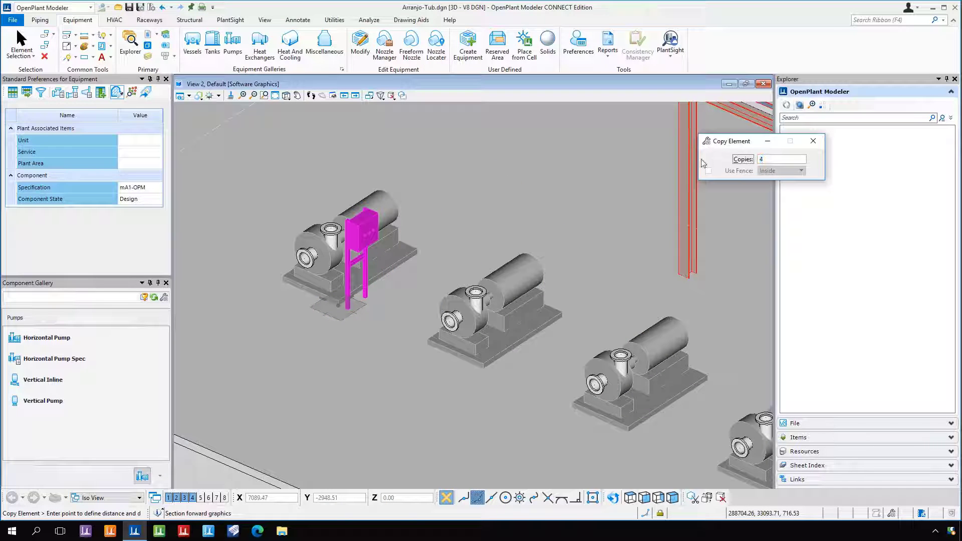
# Place the four panel copies using the second pump's matching slab corner as the spacing point, finish copying and clear the selection
pyautogui.scroll(-3, 499, 291)
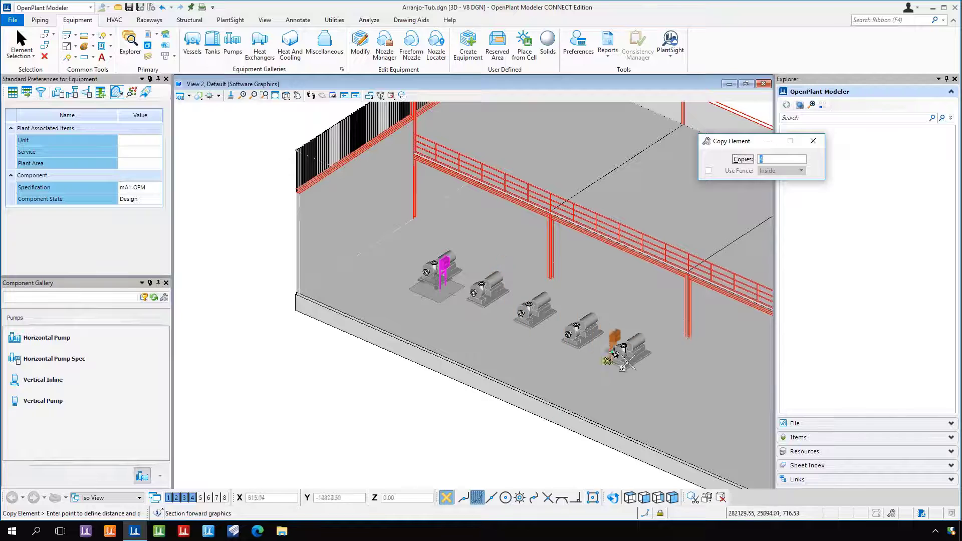
pyautogui.scroll(5, 500, 301)
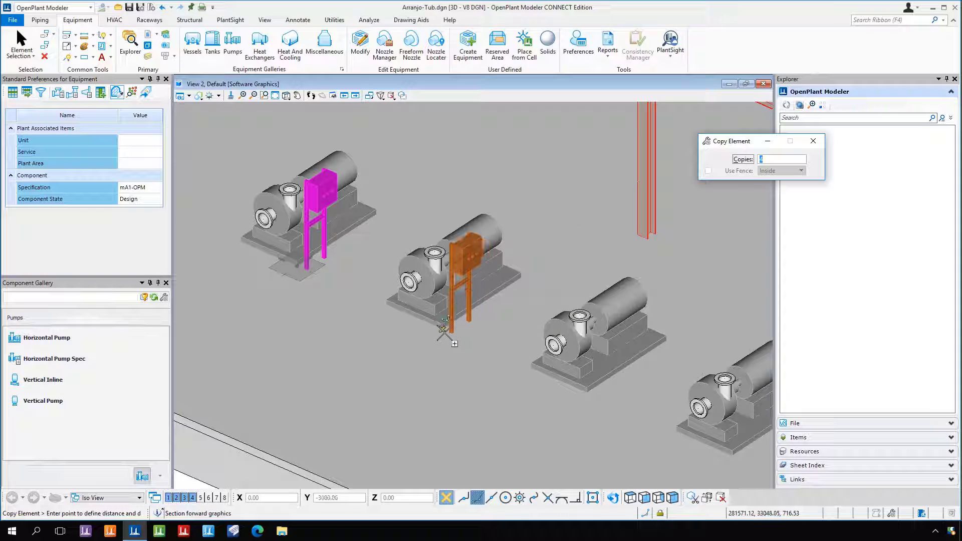
pyautogui.scroll(2, 443, 331)
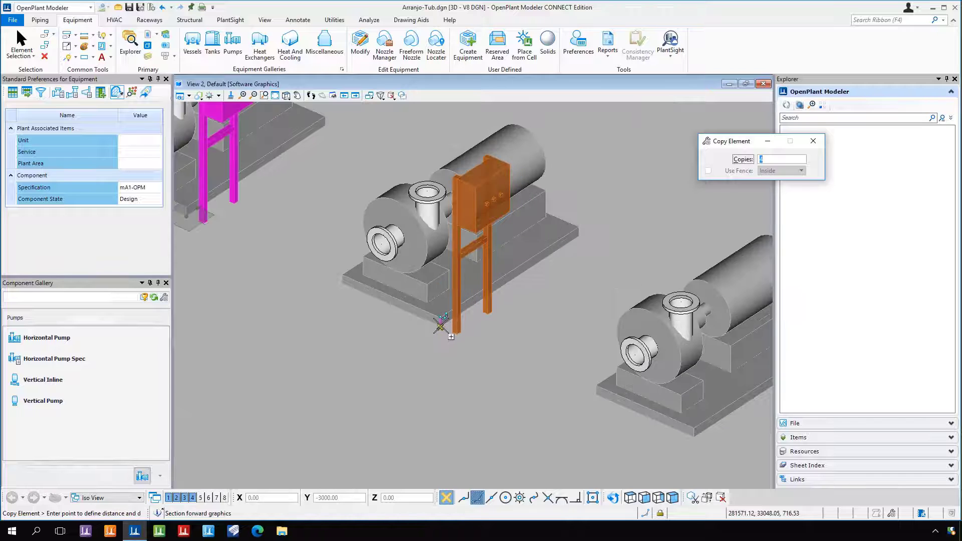
pyautogui.scroll(-3, 441, 327)
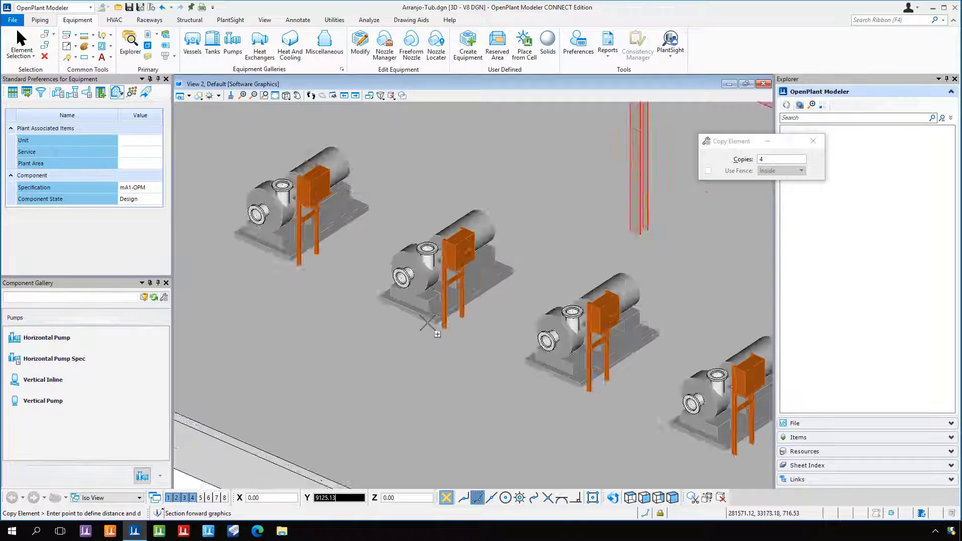
pyautogui.scroll(-3, 428, 323)
pyautogui.rightClick(276, 458)
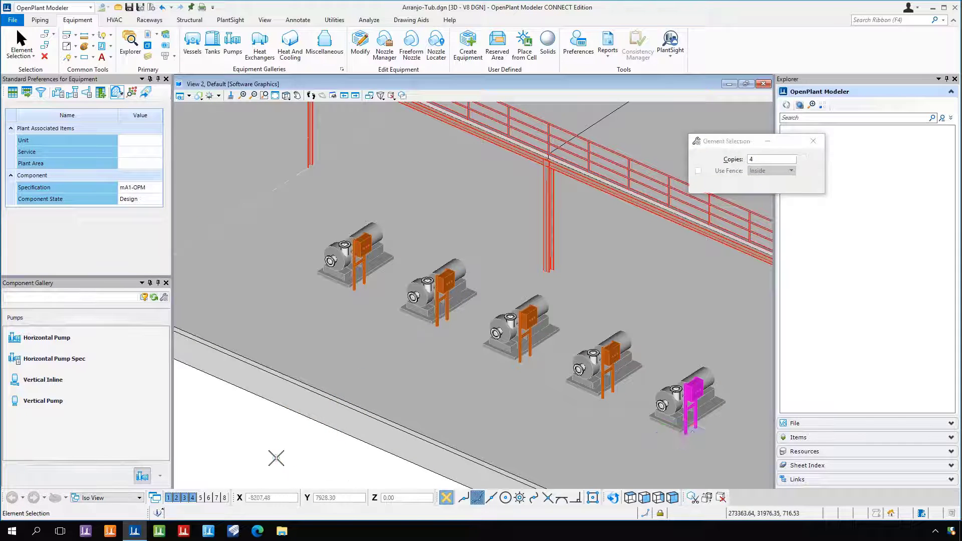
pyautogui.click(276, 457)
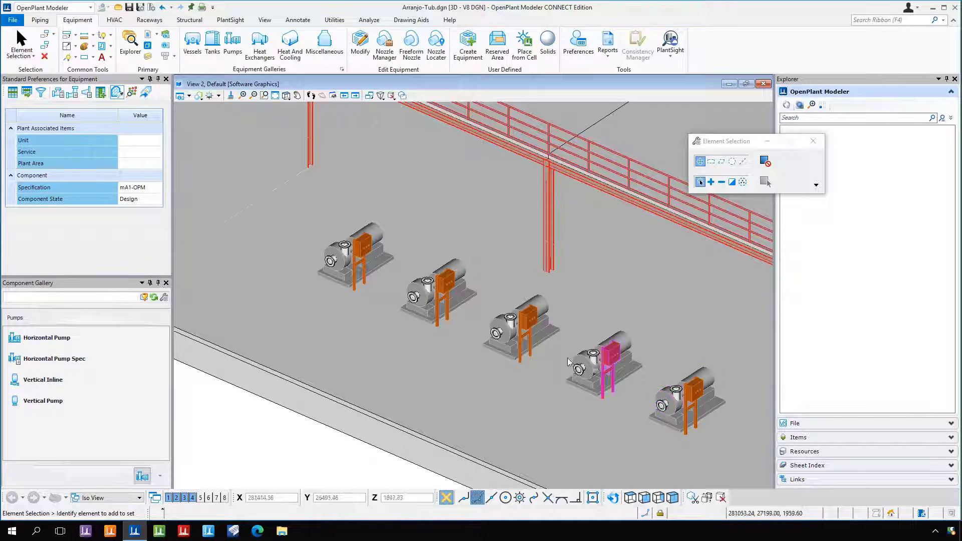
# Set the second pump's tag number to 0002, apply the change and finish modifying the equipment
pyautogui.doubleClick(462, 290)
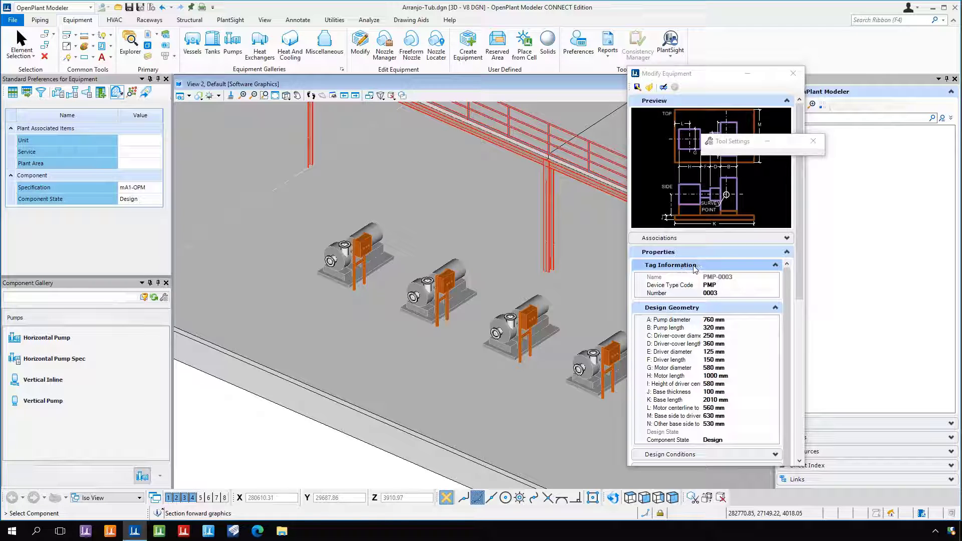
pyautogui.click(728, 294)
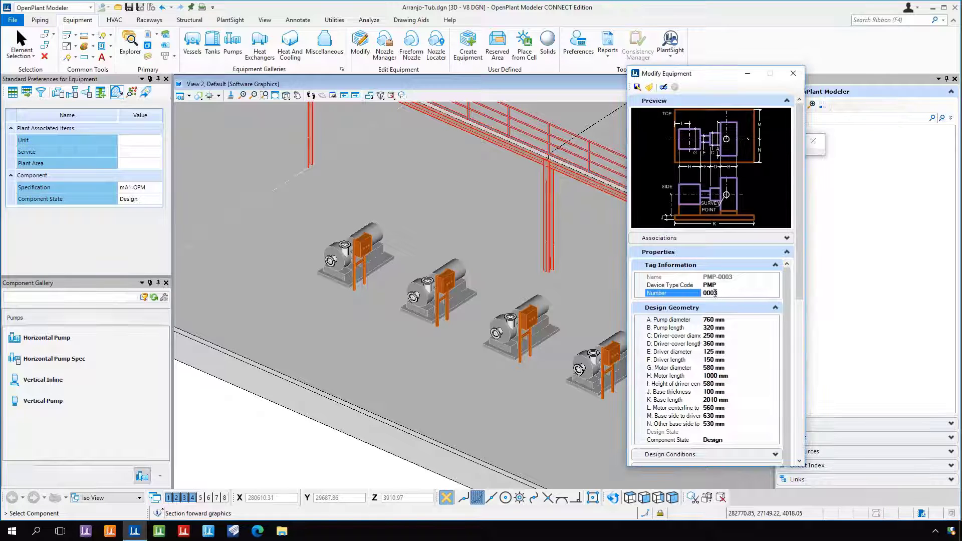
pyautogui.moveTo(716, 294); pyautogui.dragTo(733, 292)
pyautogui.write('2')
pyautogui.press('Tab')
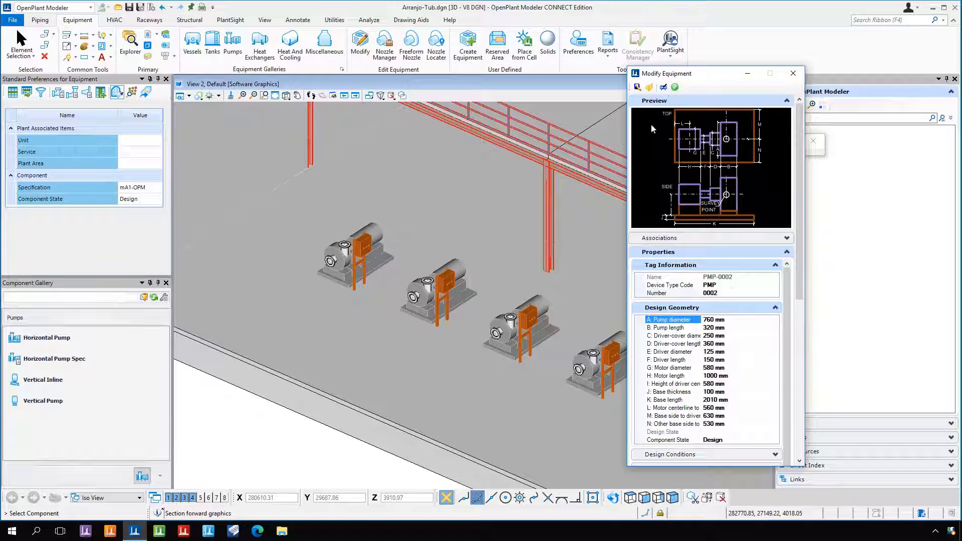
pyautogui.click(676, 88)
pyautogui.click(793, 74)
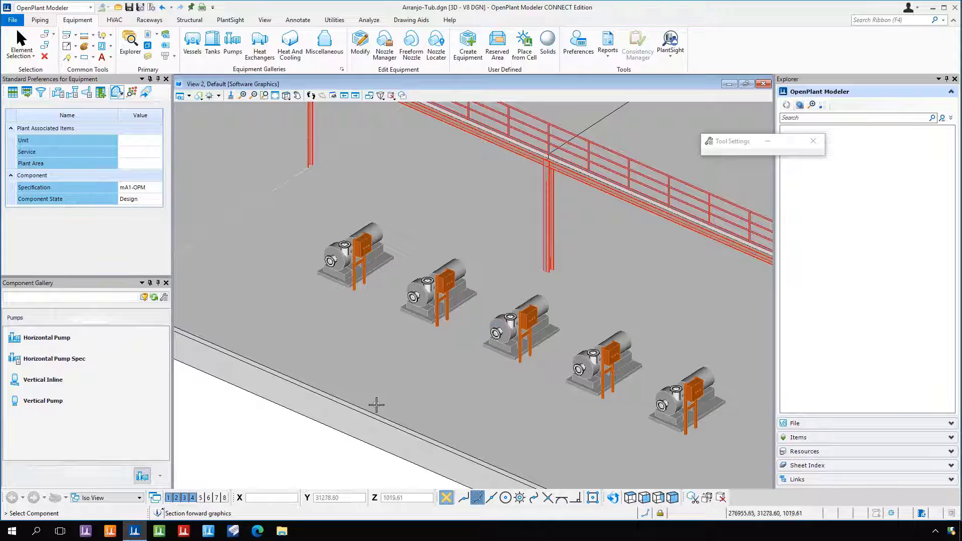
pyautogui.click(22, 36)
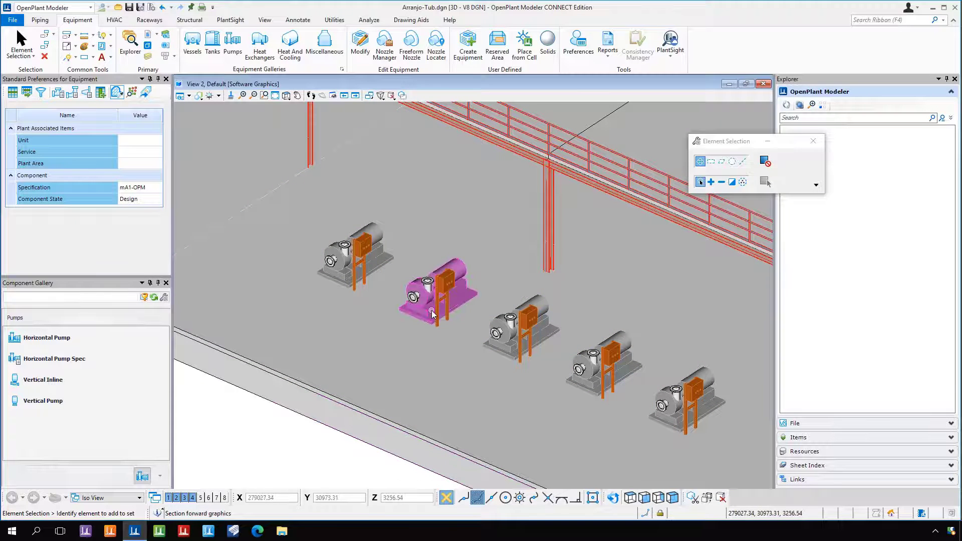
# Start a new pipeline from the piping component preferences and create unit U1 as its associated unit
pyautogui.moveTo(484, 346); pyautogui.dragTo(428, 309, button='middle')
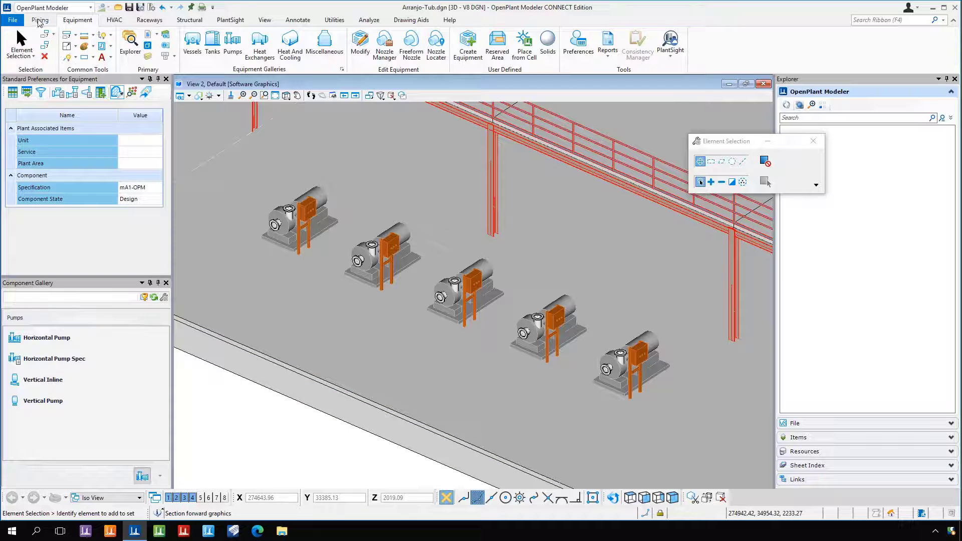
pyautogui.click(39, 20)
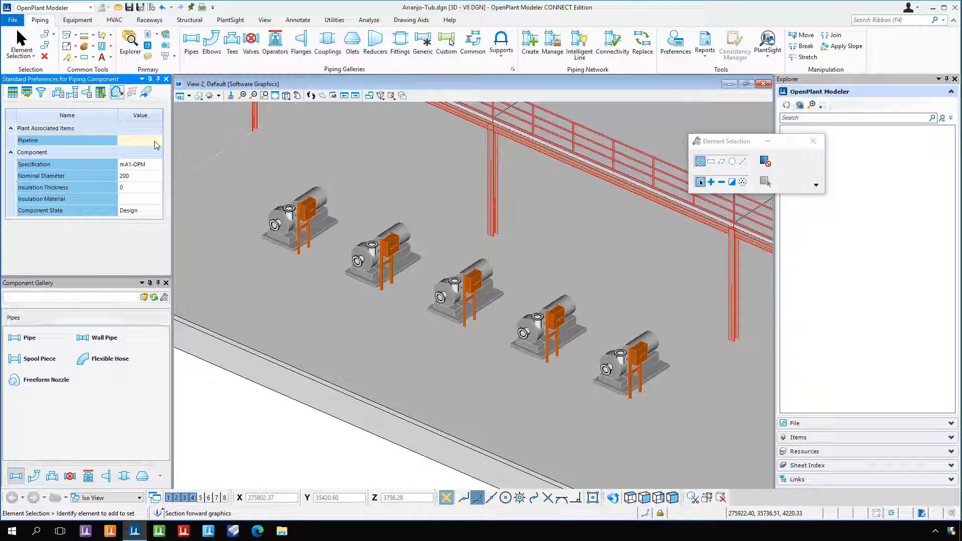
pyautogui.click(159, 139)
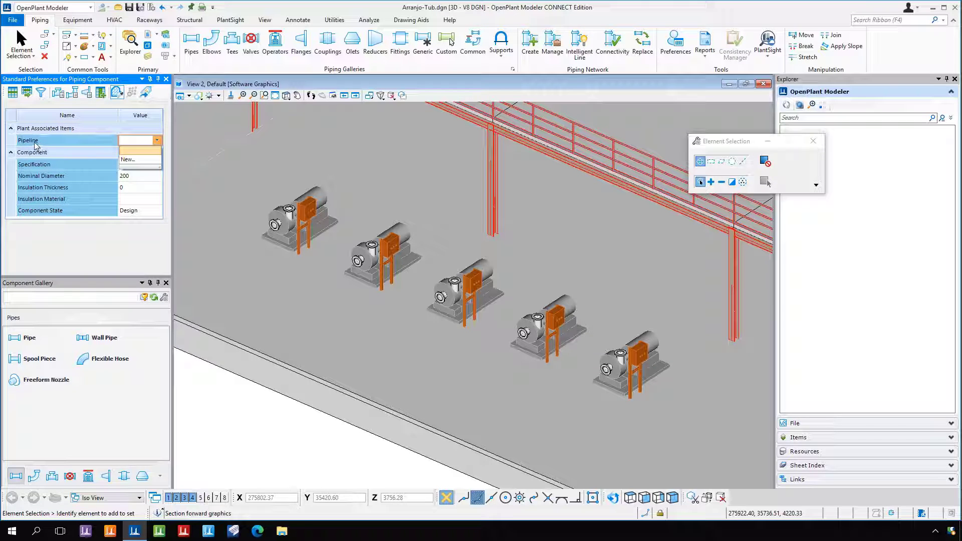
pyautogui.click(128, 160)
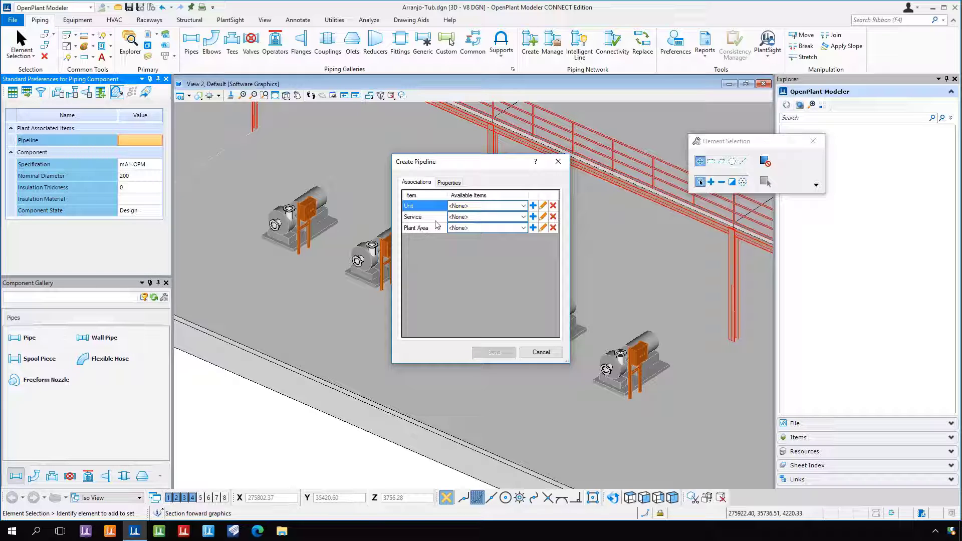
pyautogui.moveTo(452, 169); pyautogui.dragTo(574, 216)
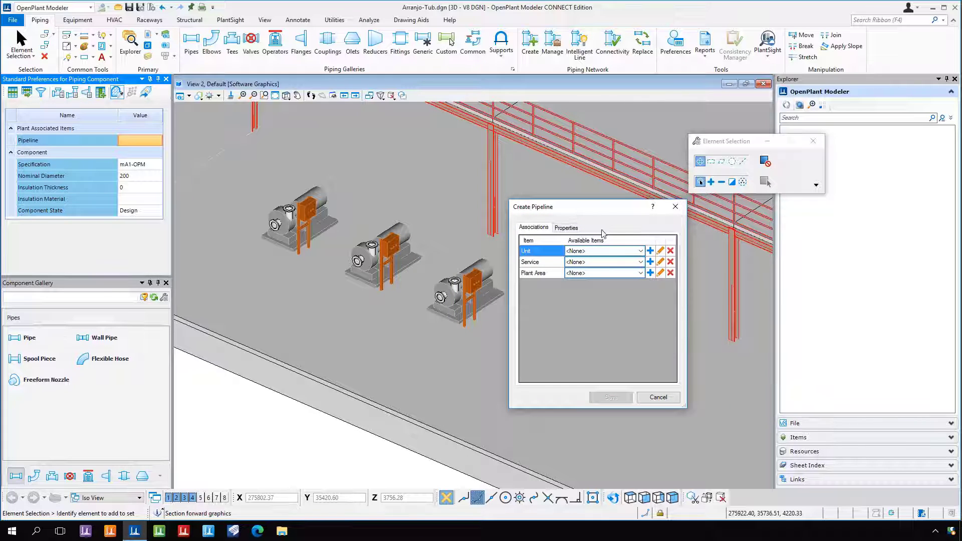
pyautogui.click(650, 251)
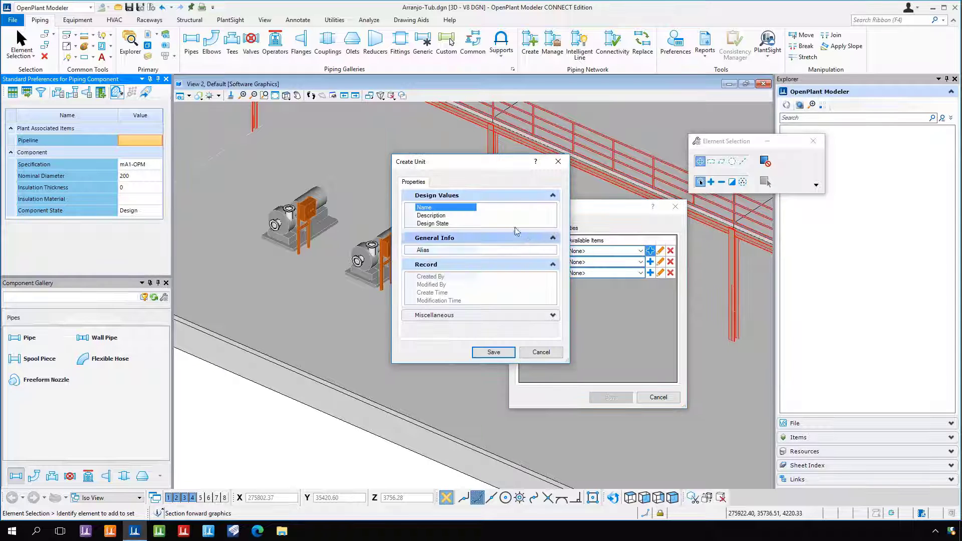
pyautogui.write('U')
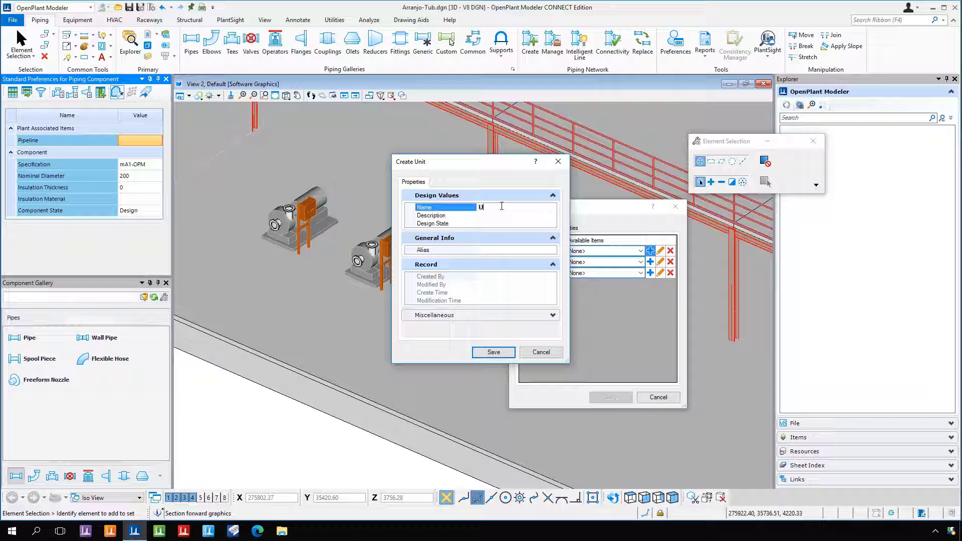
pyautogui.write('1')
pyautogui.click(494, 353)
# Create service S1 and plant area A1 as associated items for the new pipeline
pyautogui.click(650, 262)
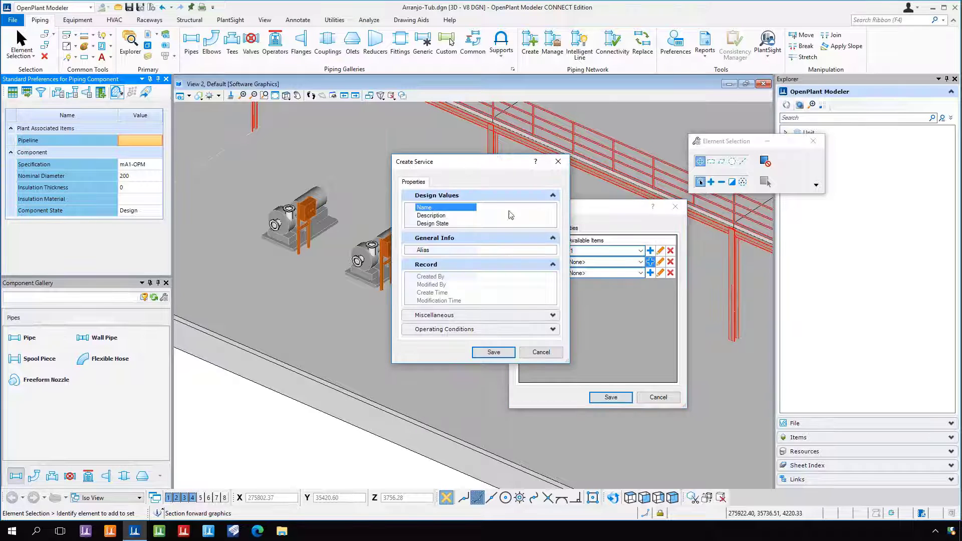
pyautogui.write('S')
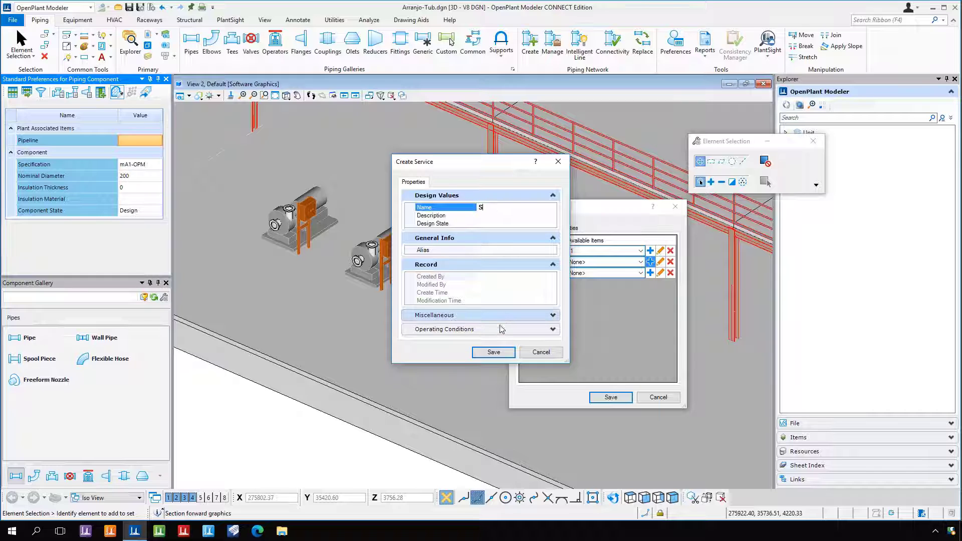
pyautogui.write('1')
pyautogui.click(496, 352)
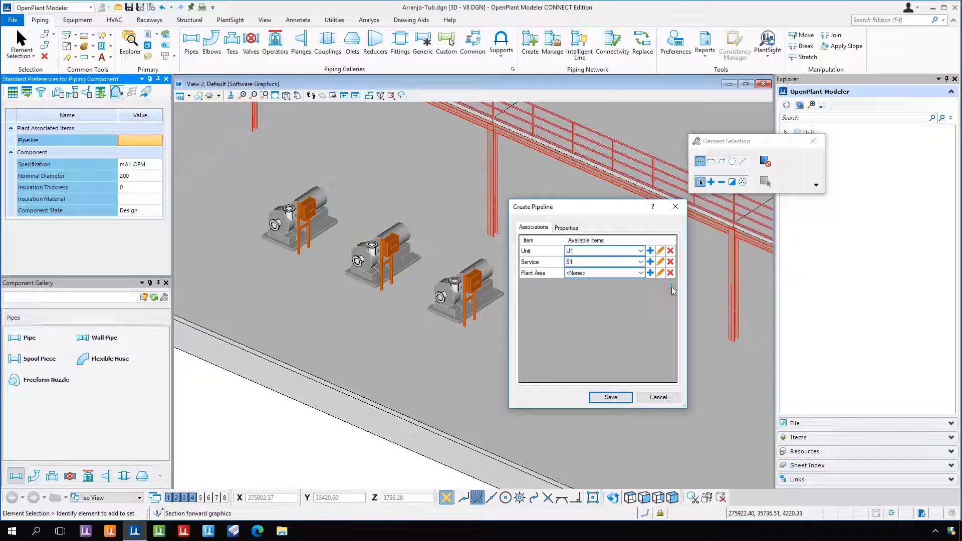
pyautogui.click(650, 273)
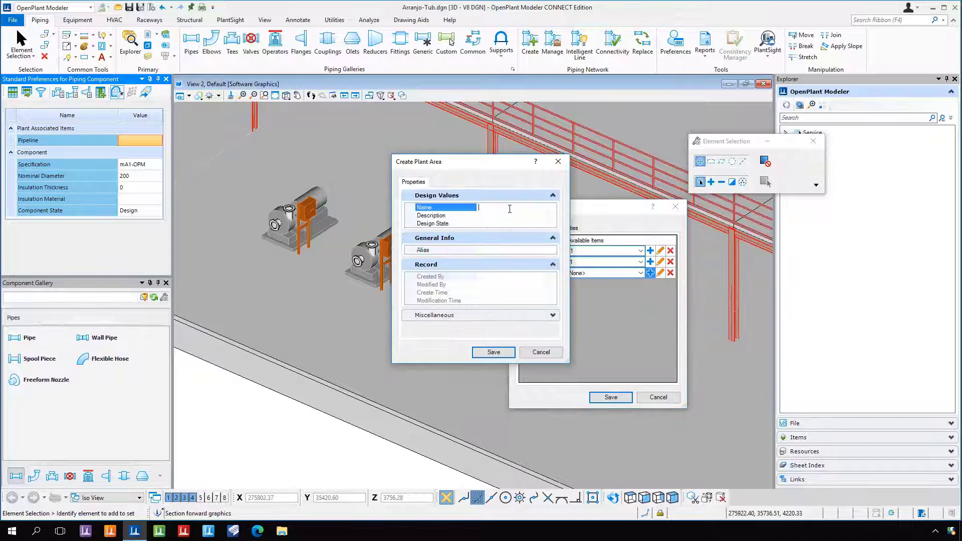
pyautogui.write('A1')
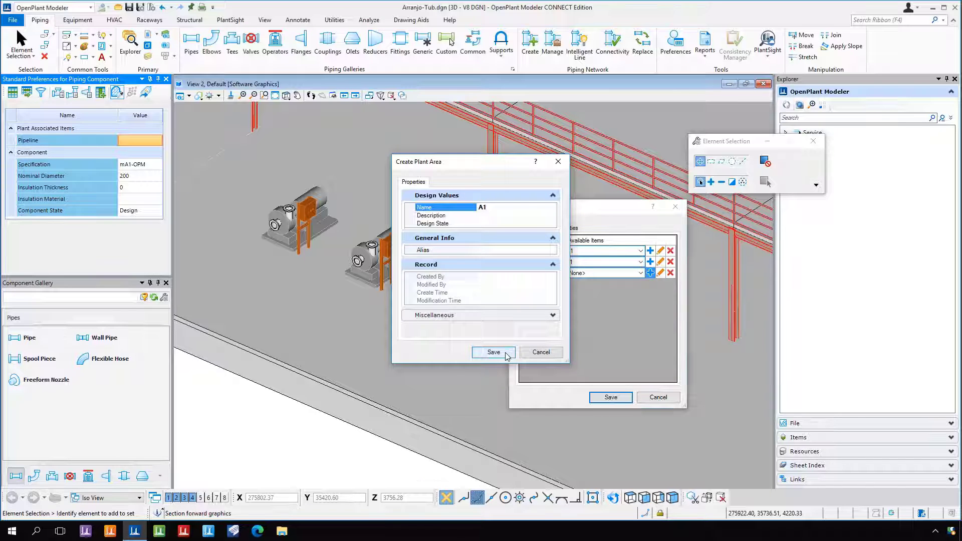
pyautogui.click(507, 356)
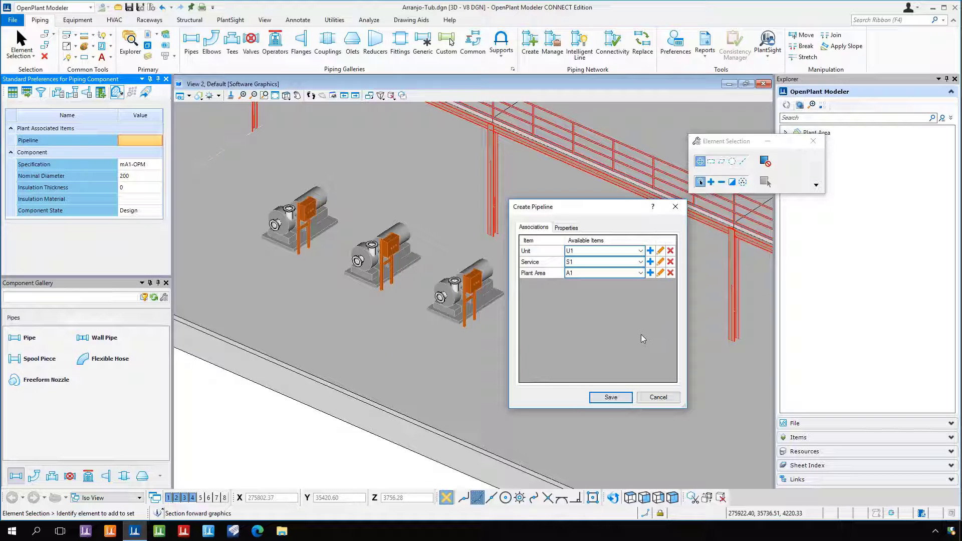
# Set the new pipeline's number to 01 in its tag information
pyautogui.click(567, 228)
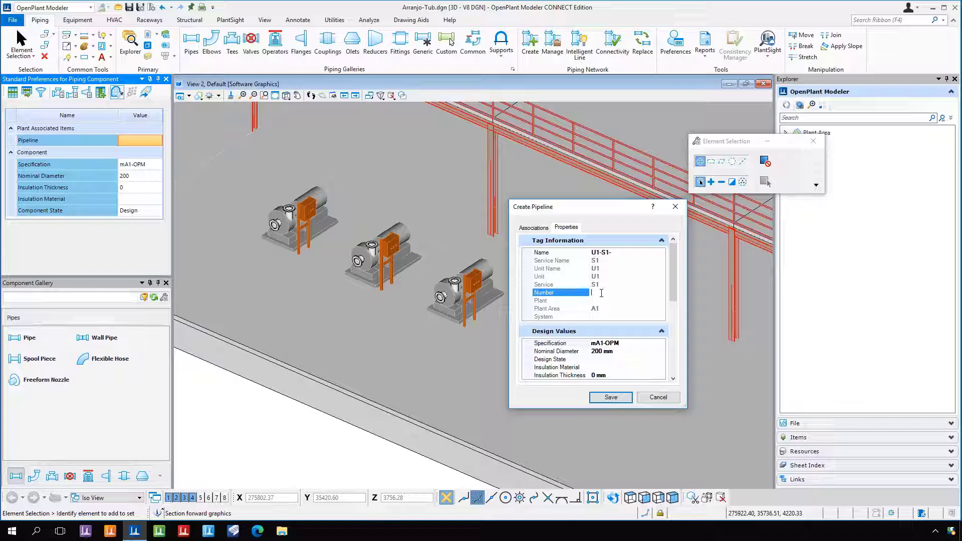
pyautogui.click(606, 292)
pyautogui.write('01')
pyautogui.press('Tab')
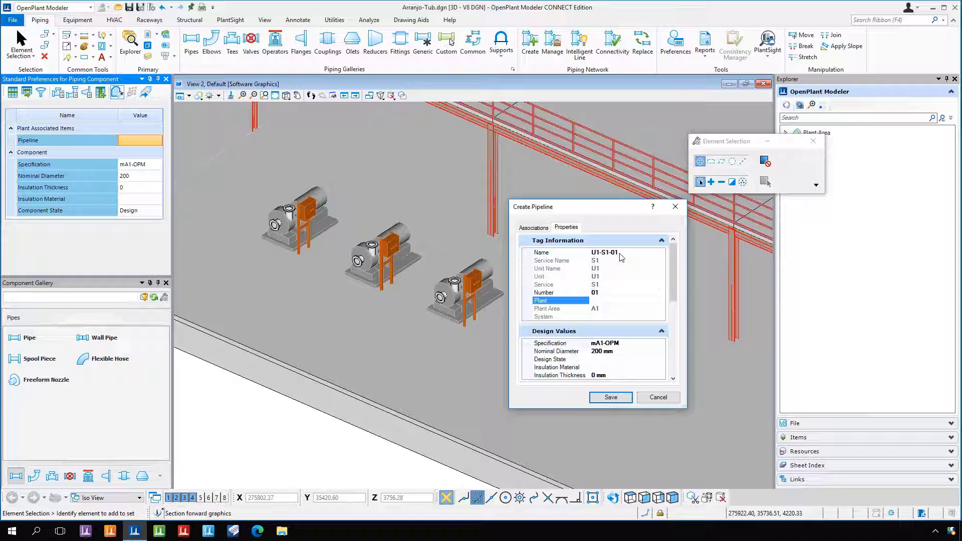
# Change the pipeline's number to 99 to try out its effect on the pipeline name
pyautogui.click(595, 292)
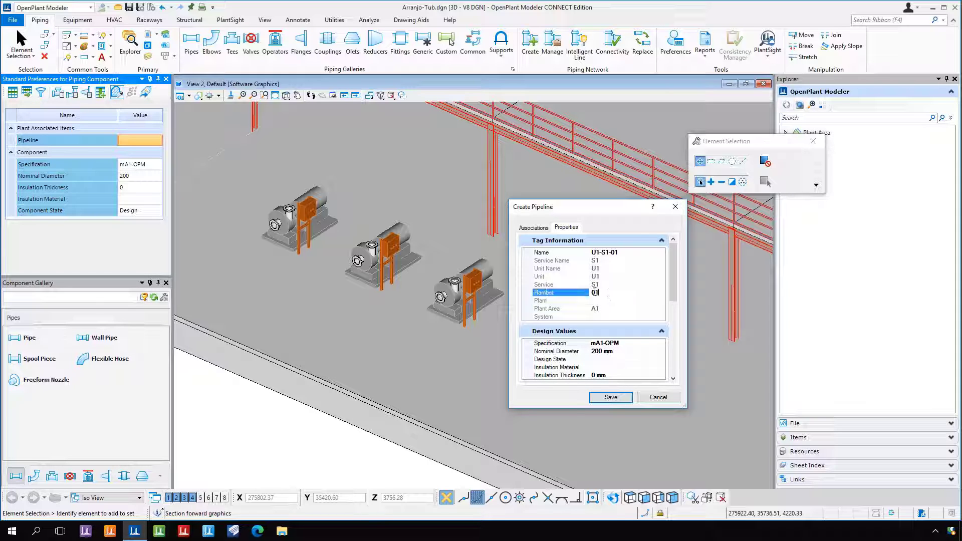
pyautogui.doubleClick(595, 293)
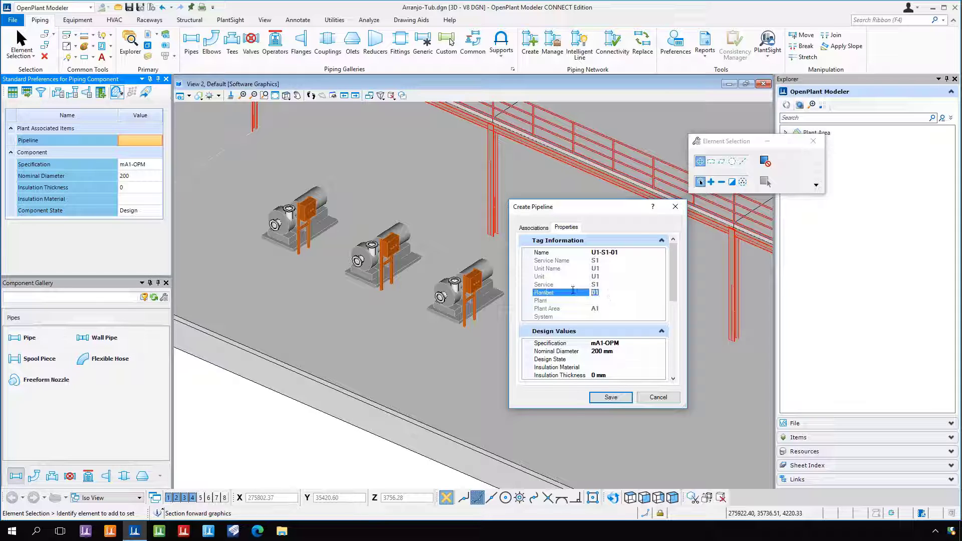
pyautogui.write('99')
pyautogui.click(612, 302)
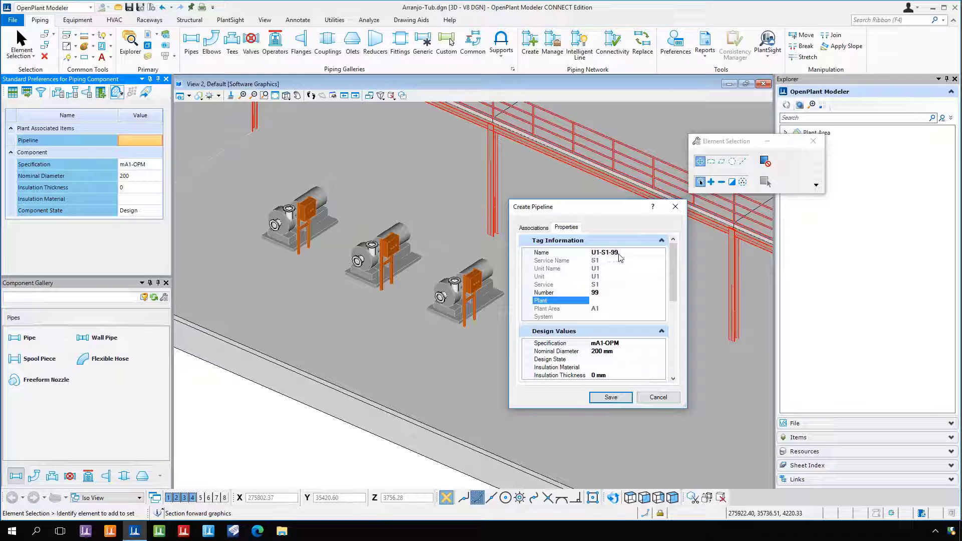
# Set the pipeline's number back to 01 and save the pipeline
pyautogui.click(604, 293)
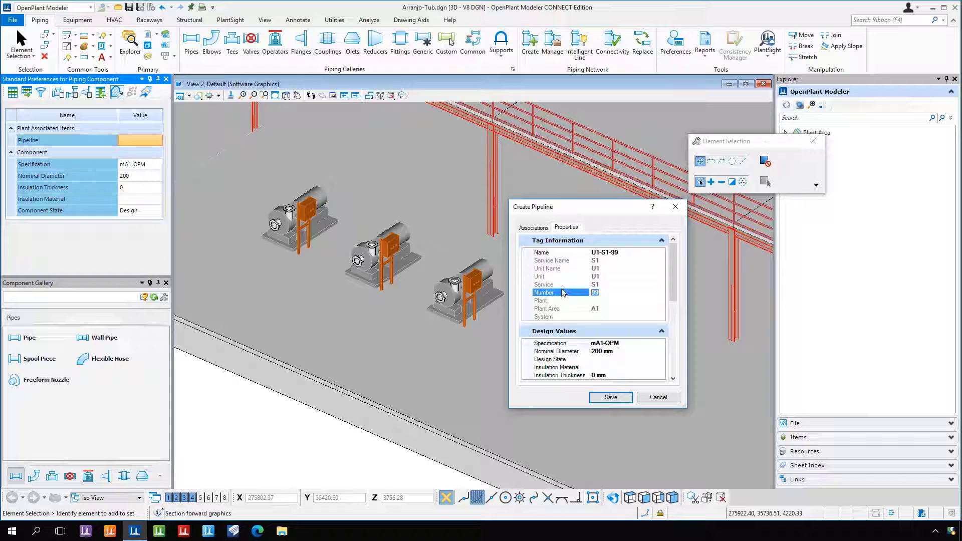
pyautogui.write('01')
pyautogui.click(604, 299)
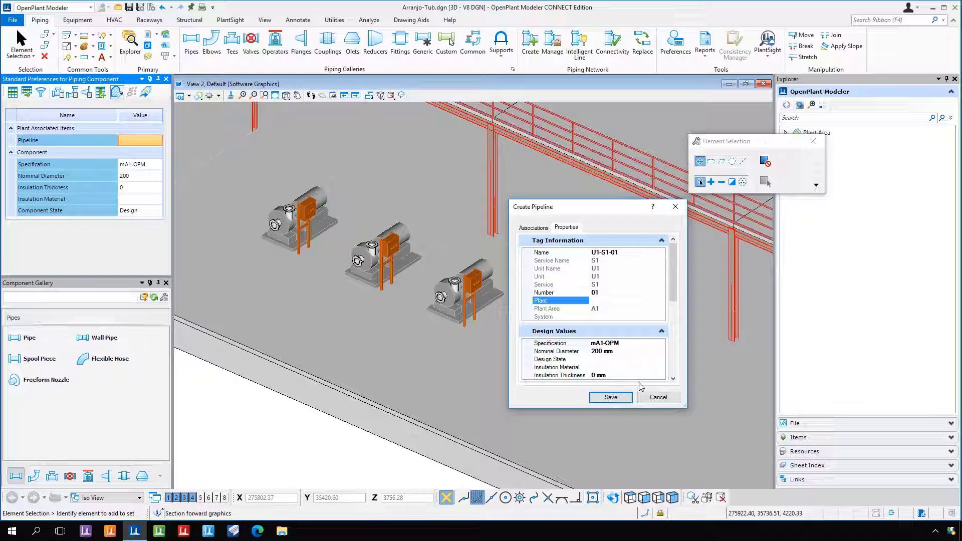
pyautogui.click(611, 397)
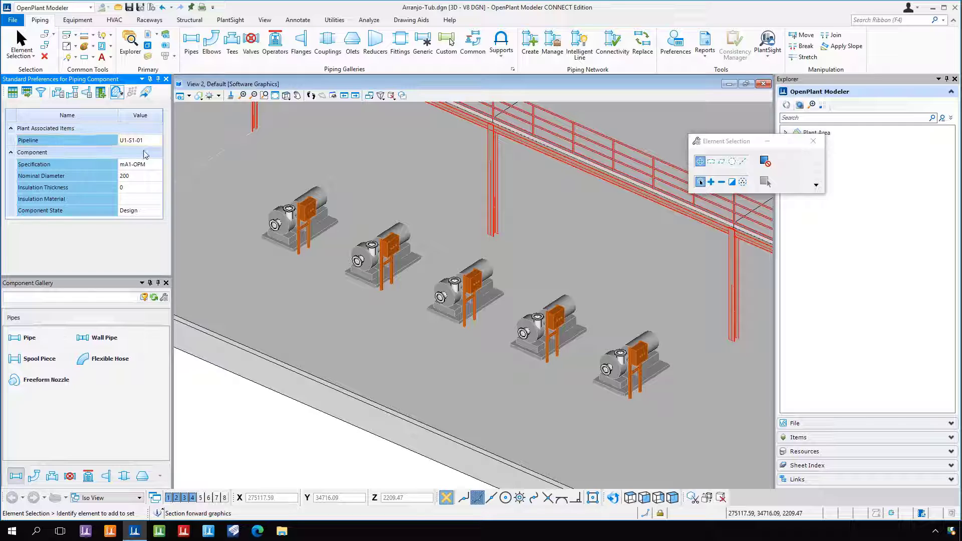
# Choose U1-S1-01 as the active pipeline in the piping component preferences
pyautogui.click(157, 140)
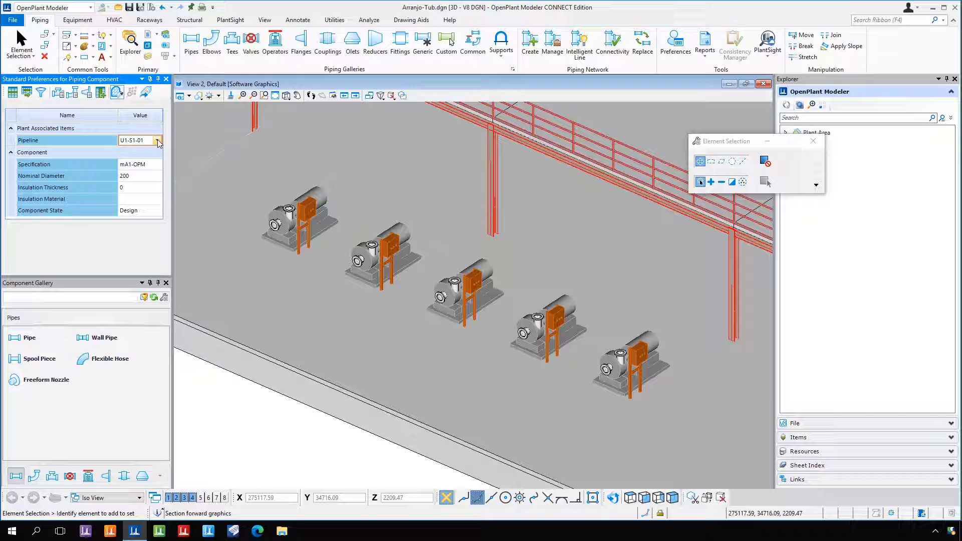
pyautogui.click(157, 140)
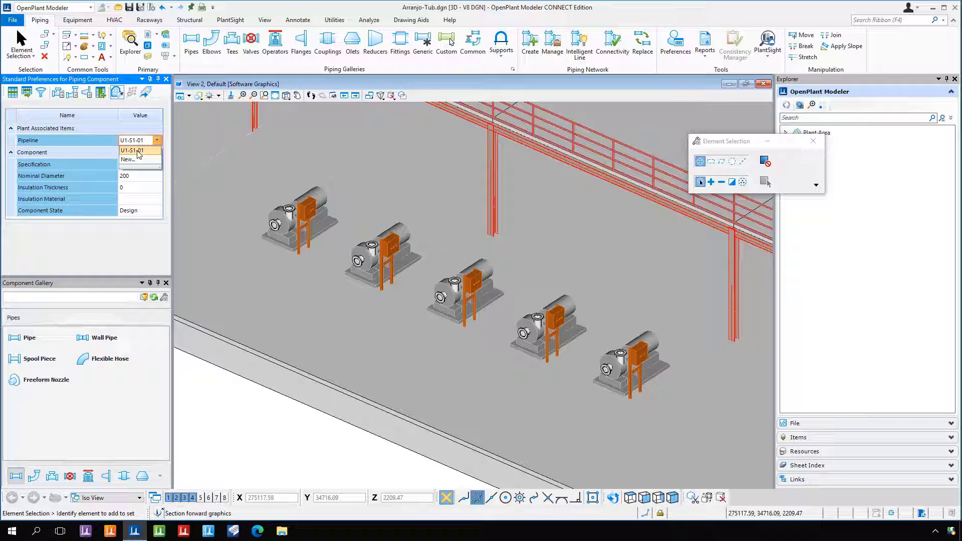
pyautogui.click(148, 151)
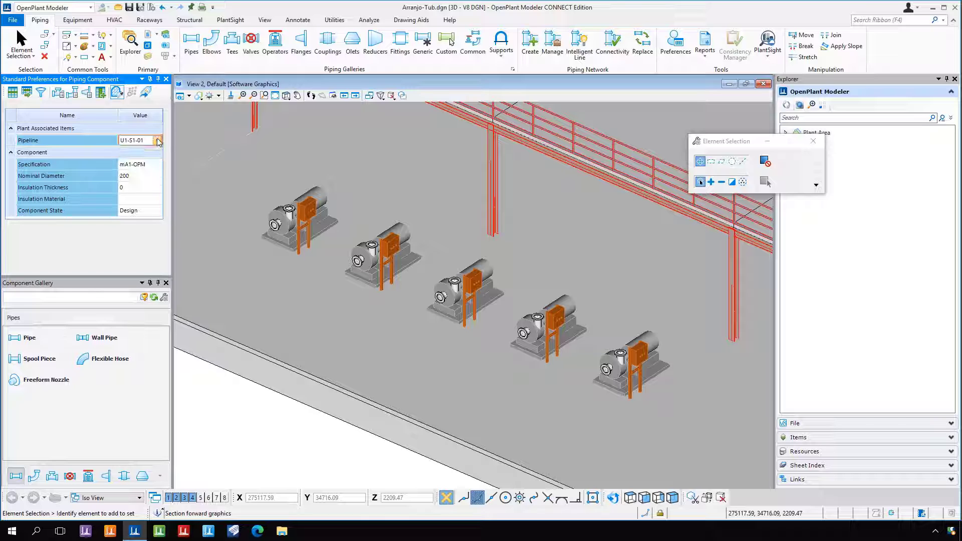
# Start placing a pipe and set its placement point to the pipe centre
pyautogui.click(191, 46)
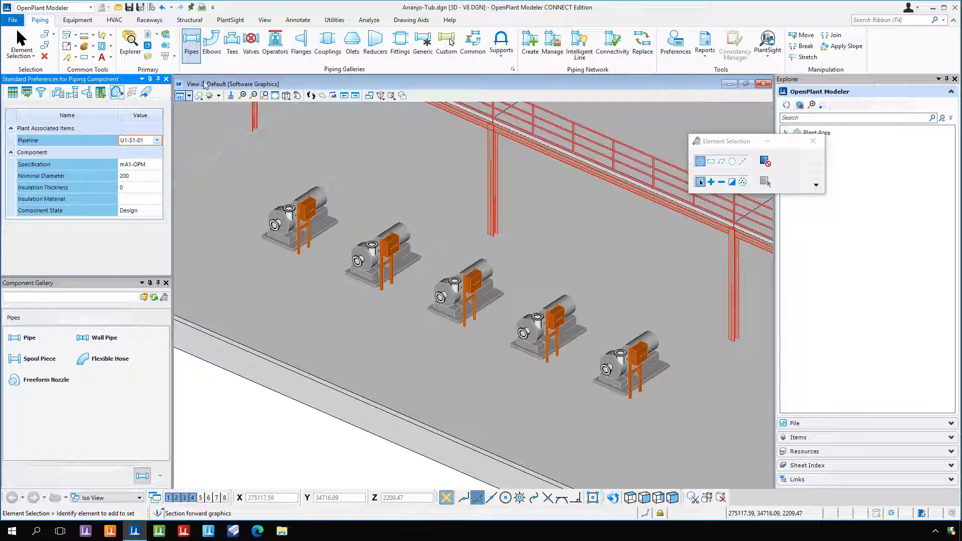
pyautogui.click(29, 339)
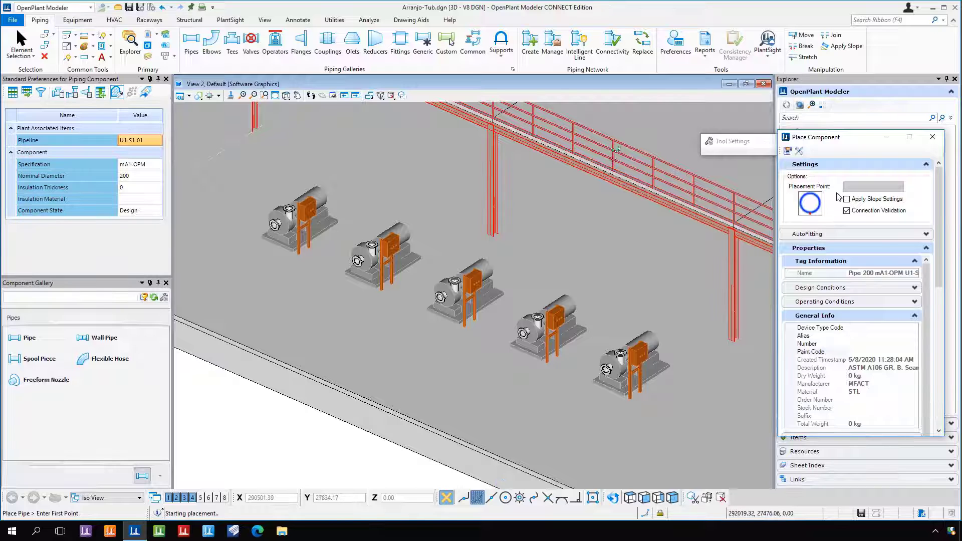
pyautogui.moveTo(845, 141); pyautogui.dragTo(658, 147)
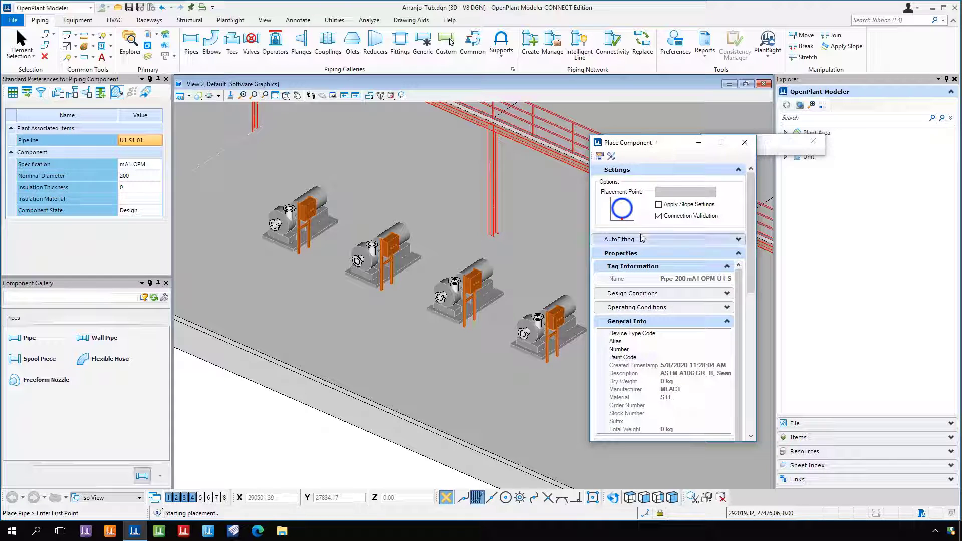
pyautogui.click(622, 211)
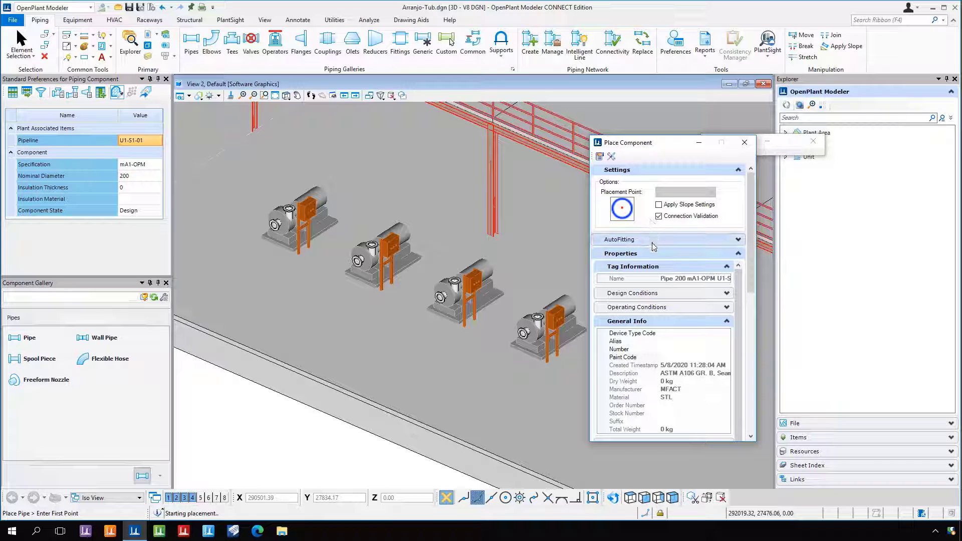
# Examine the pipe's design and operating condition properties and the AutoFitting options before placement
pyautogui.click(727, 322)
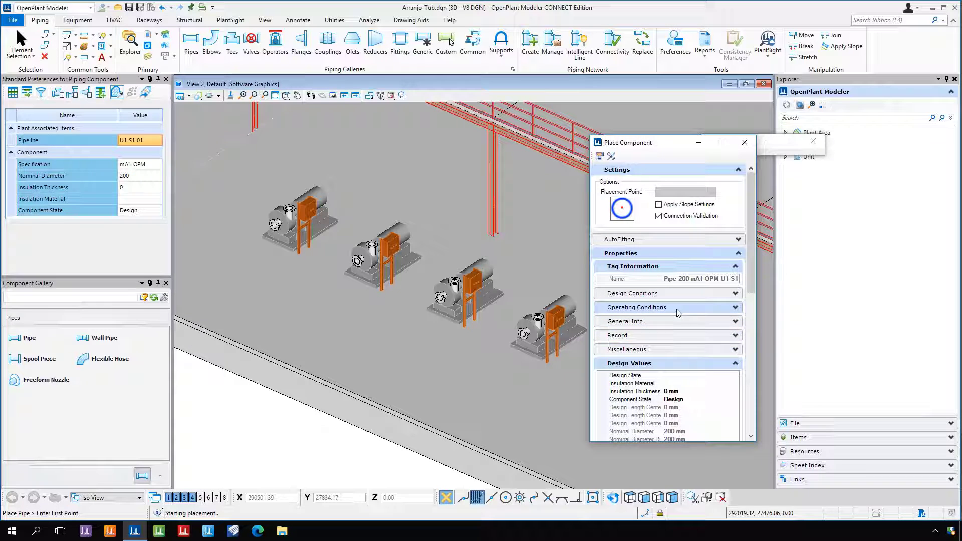
pyautogui.click(667, 363)
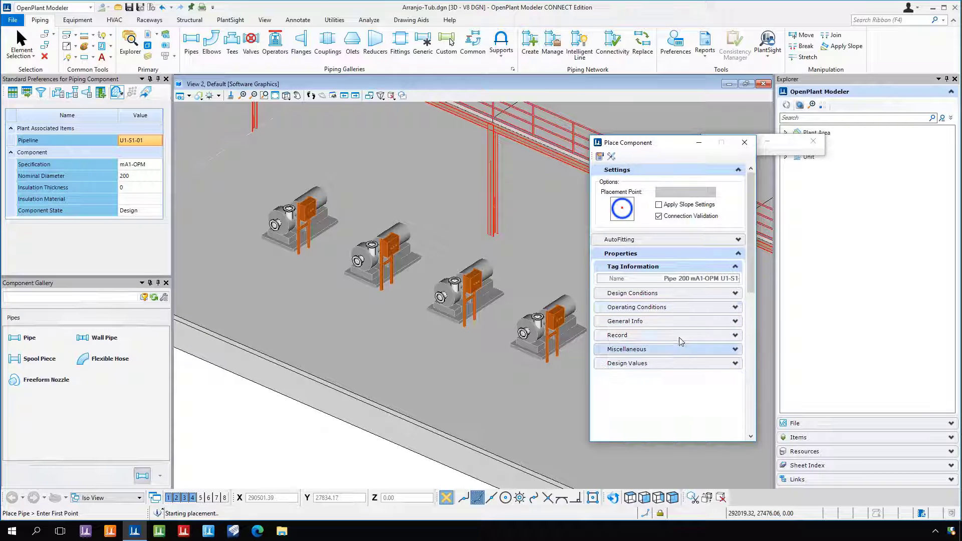
pyautogui.click(679, 309)
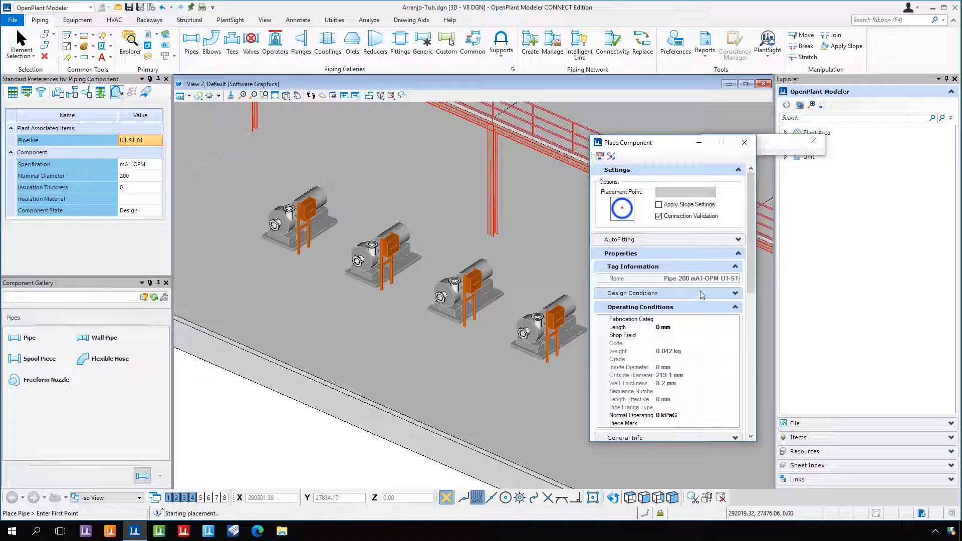
pyautogui.click(736, 268)
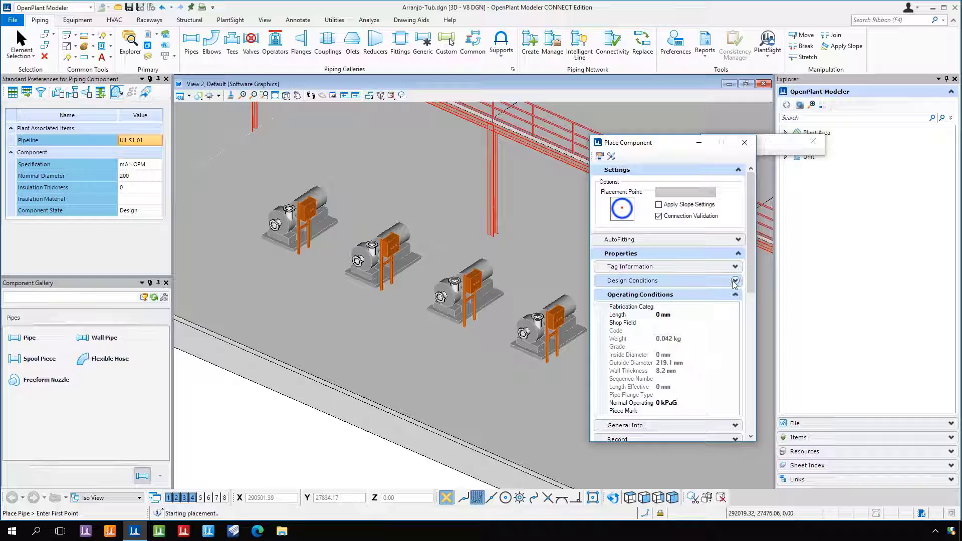
pyautogui.click(736, 281)
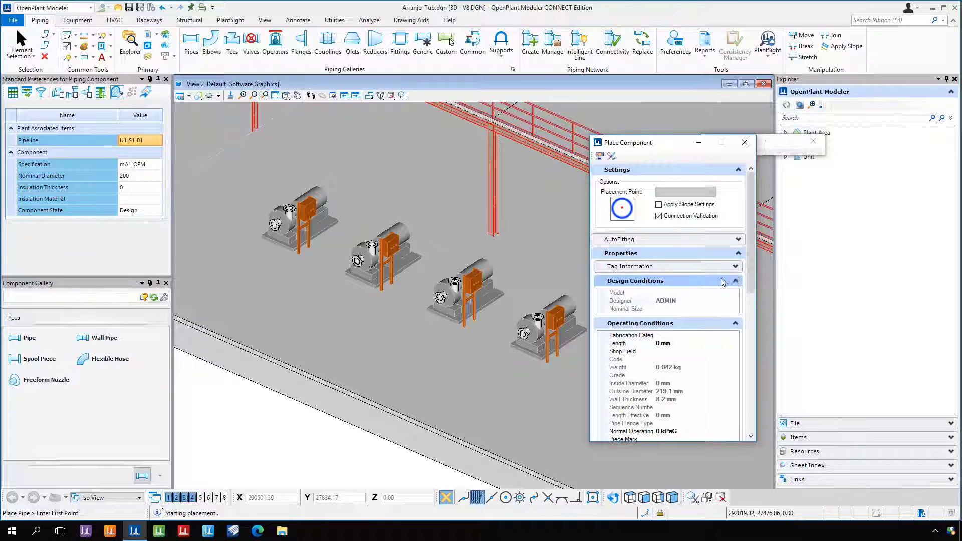
pyautogui.click(721, 283)
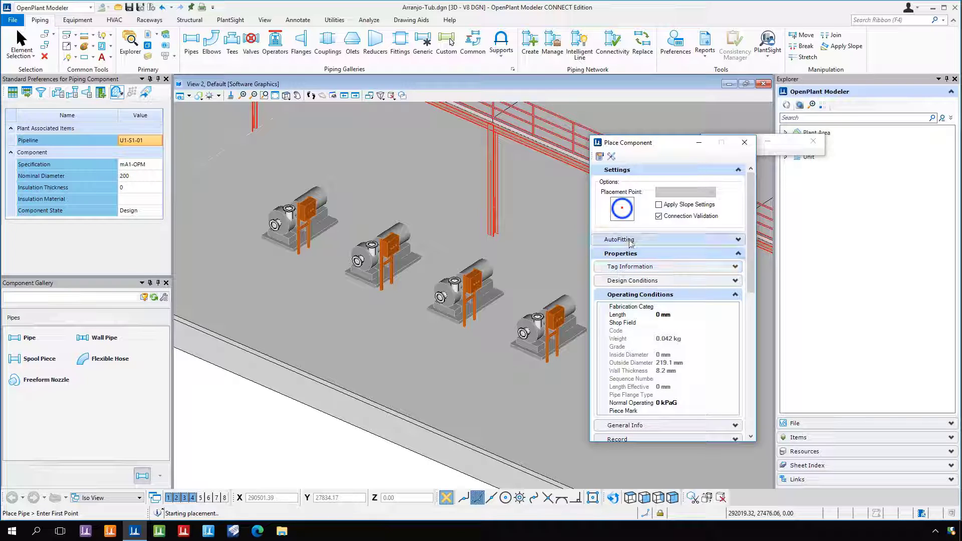
pyautogui.click(657, 241)
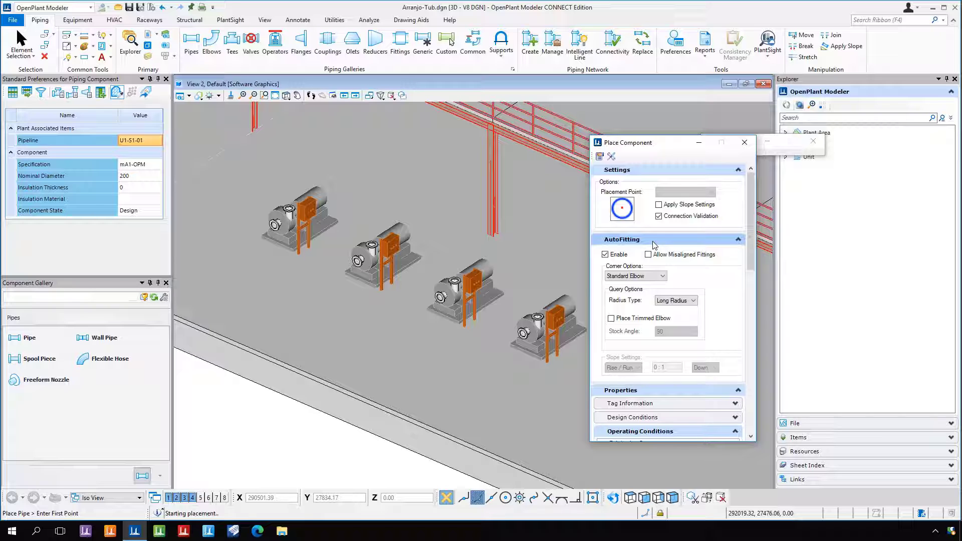
# Run pipe 1500 mm straight out from the first pump's front nozzle and turn it 1500 mm sideways along Y with an automatic standard elbow
pyautogui.scroll(5, 275, 224)
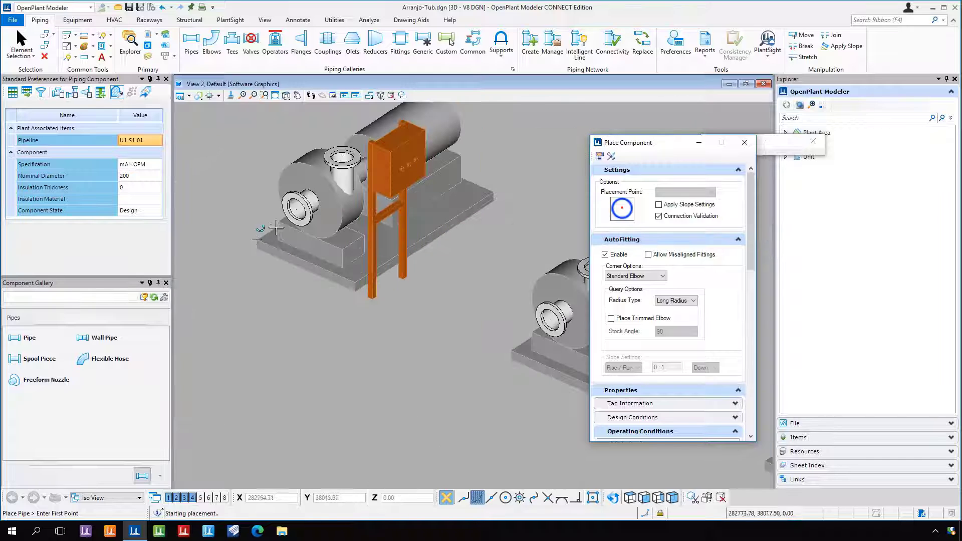
pyautogui.click(297, 207)
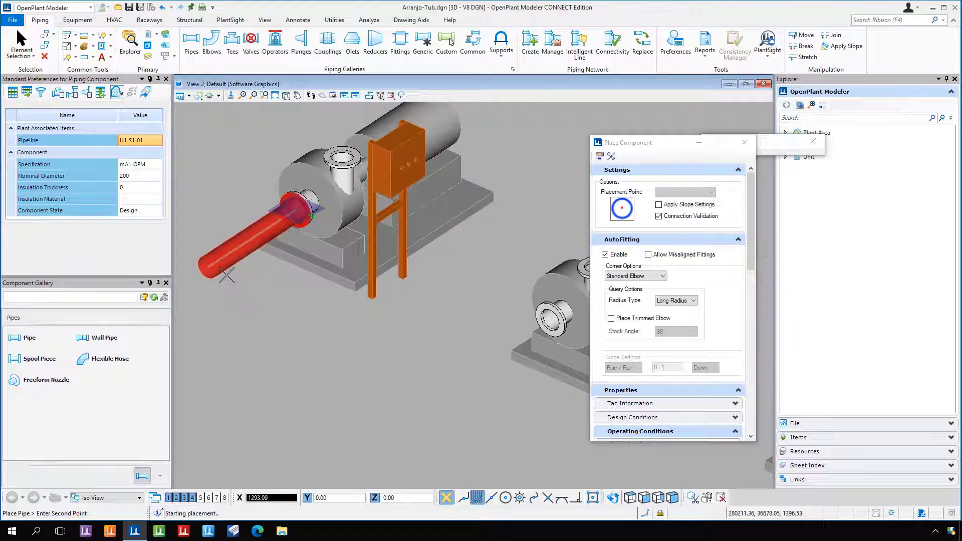
pyautogui.moveTo(243, 277); pyautogui.dragTo(314, 291, button='middle')
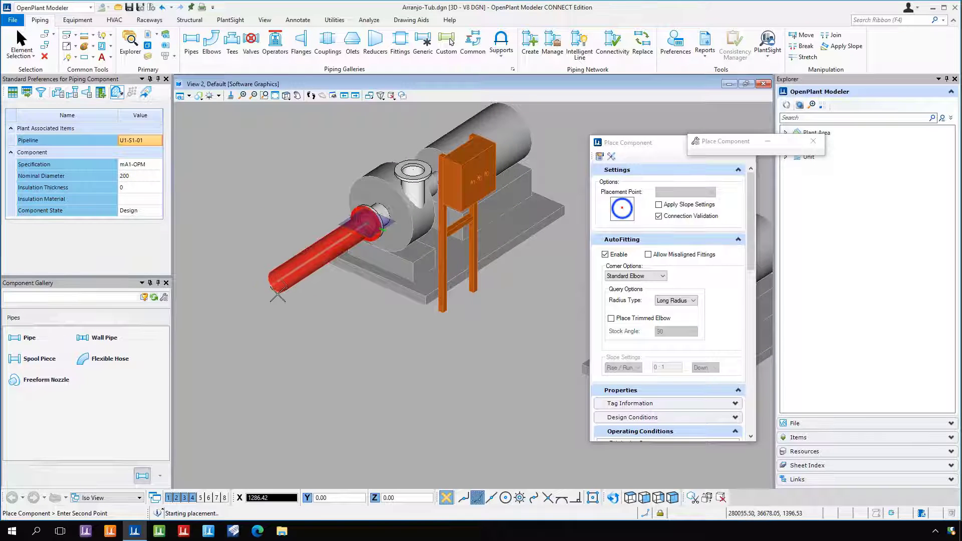
pyautogui.scroll(2, 341, 256)
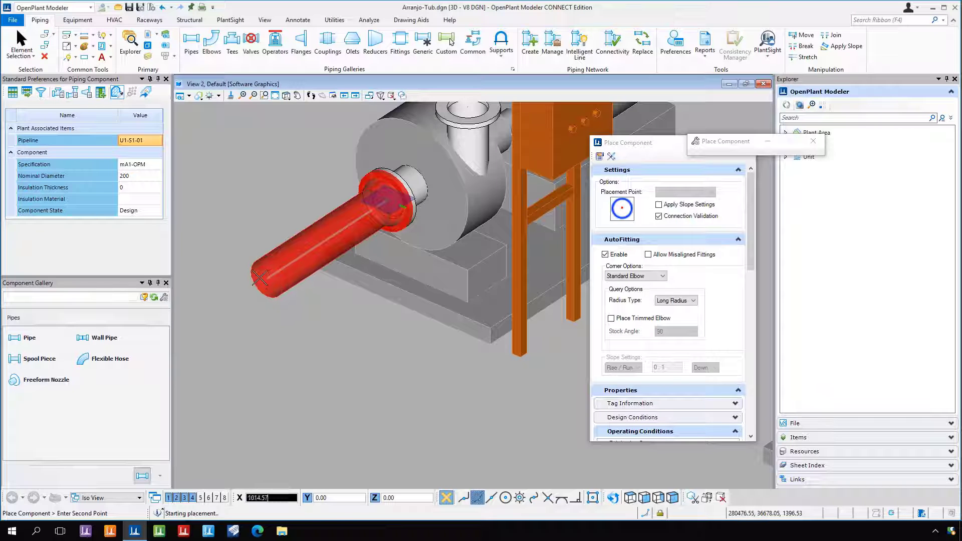
pyautogui.scroll(-2, 244, 281)
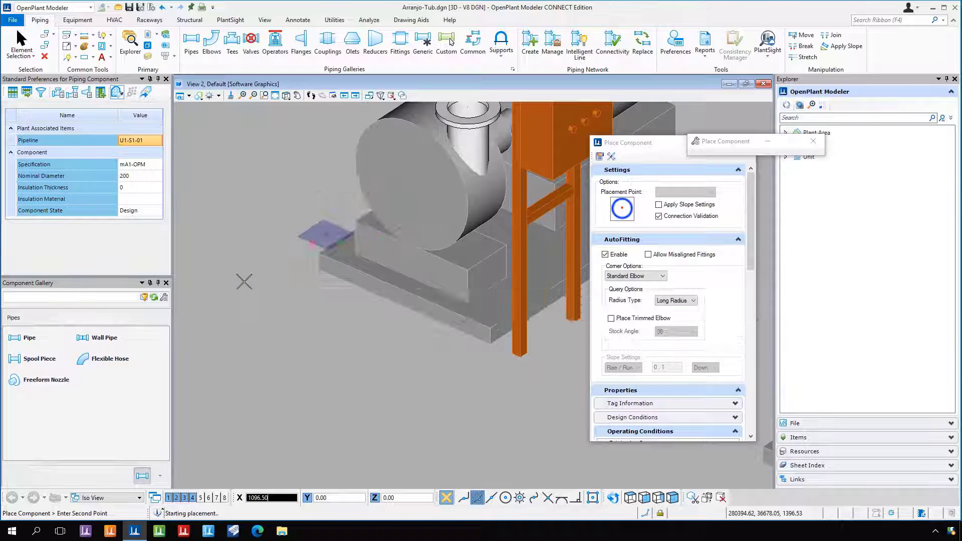
pyautogui.moveTo(246, 282); pyautogui.dragTo(320, 273, button='middle')
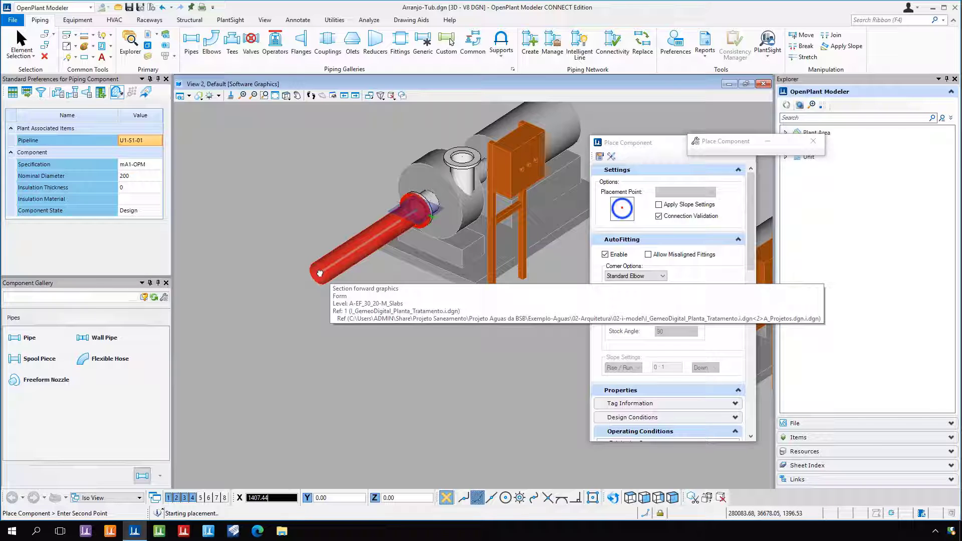
pyautogui.write('150')
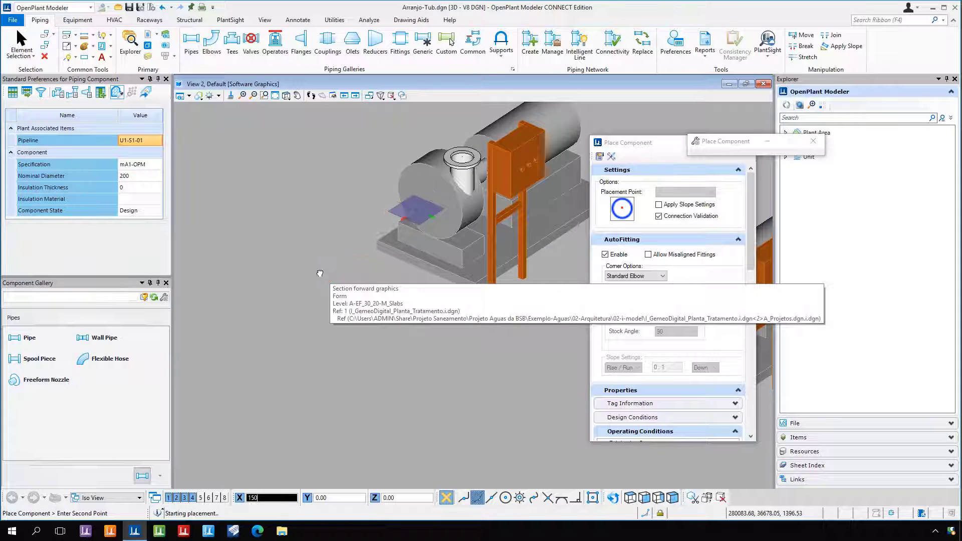
pyautogui.write('0')
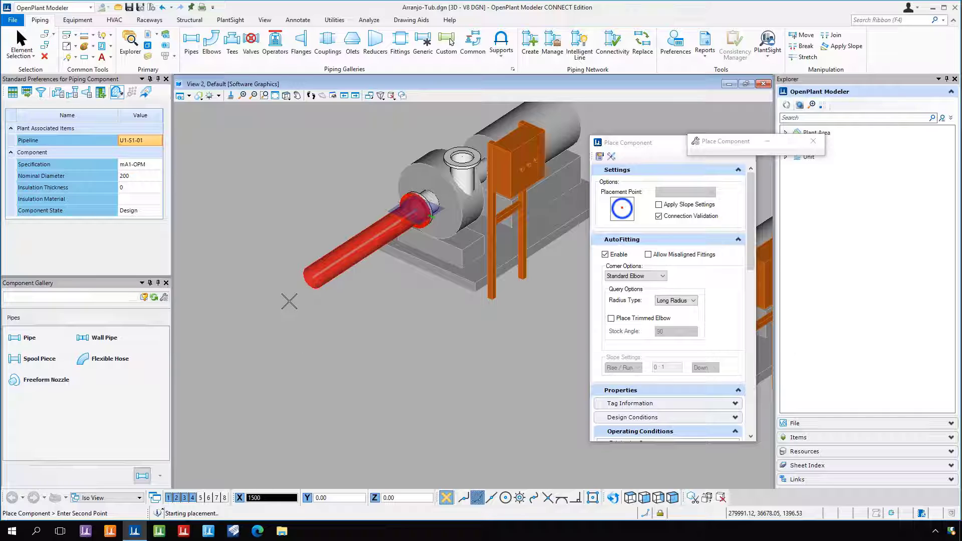
pyautogui.click(289, 301)
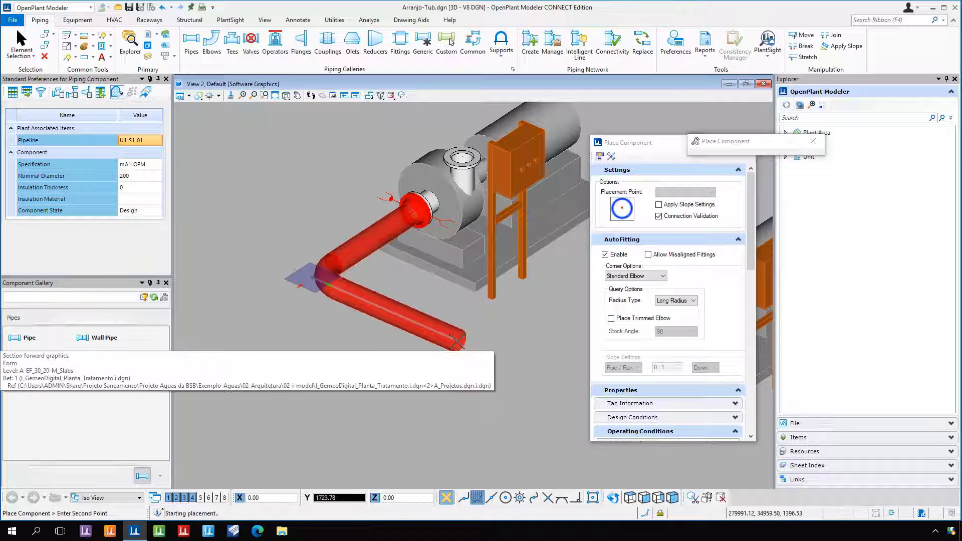
pyautogui.write('1500')
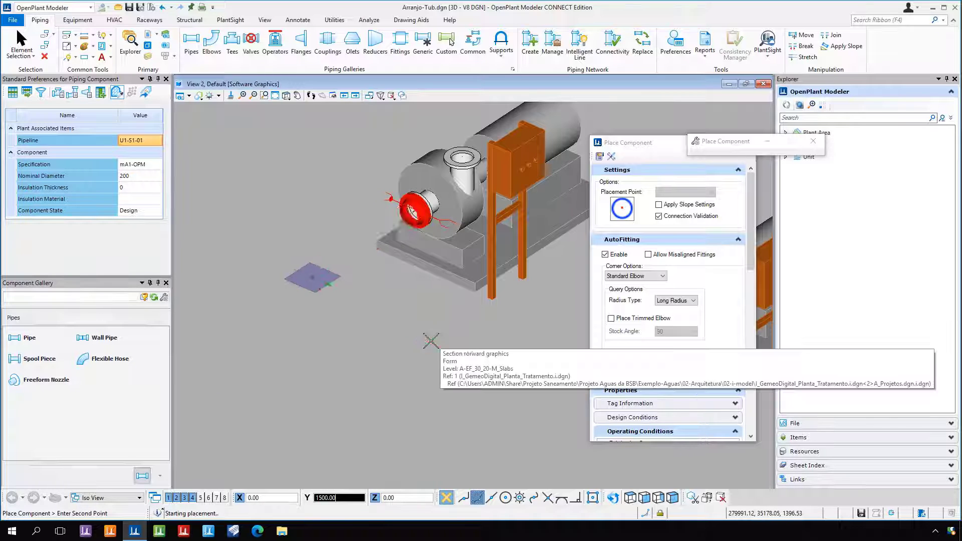
pyautogui.click(452, 395)
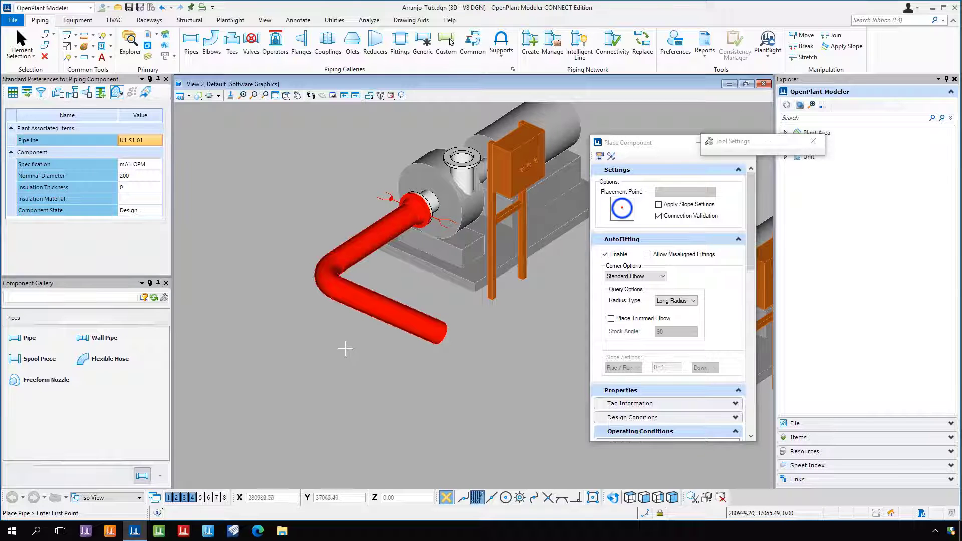
# Place a perpendicular branch pipe about 1230 mm long from the middle of the sideways pipe run and end pipe placement
pyautogui.click(390, 312)
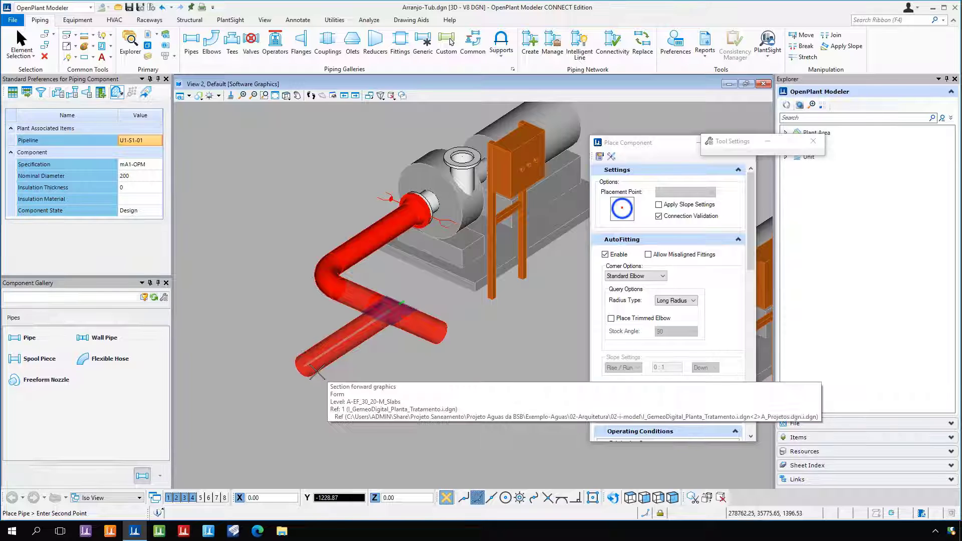
pyautogui.click(341, 373)
pyautogui.rightClick(387, 376)
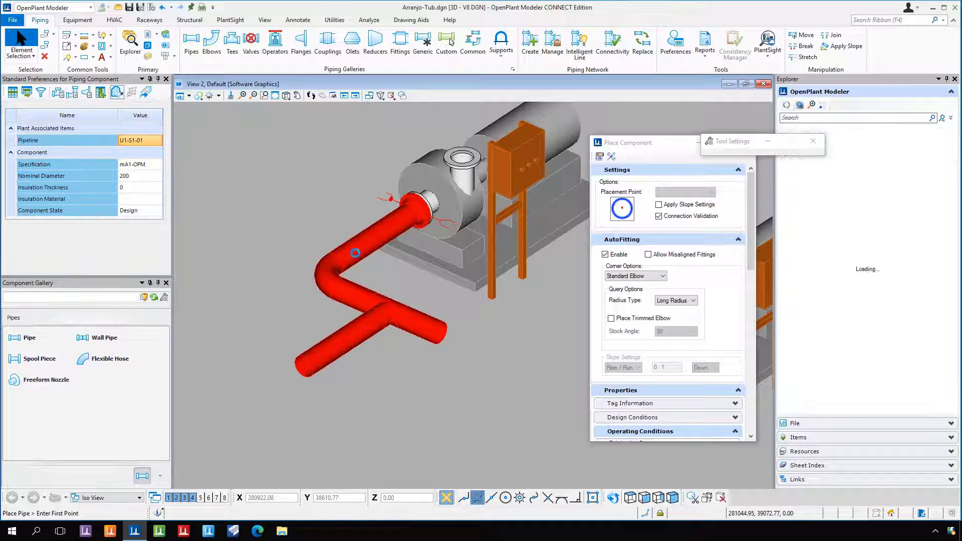
pyautogui.press('Escape')
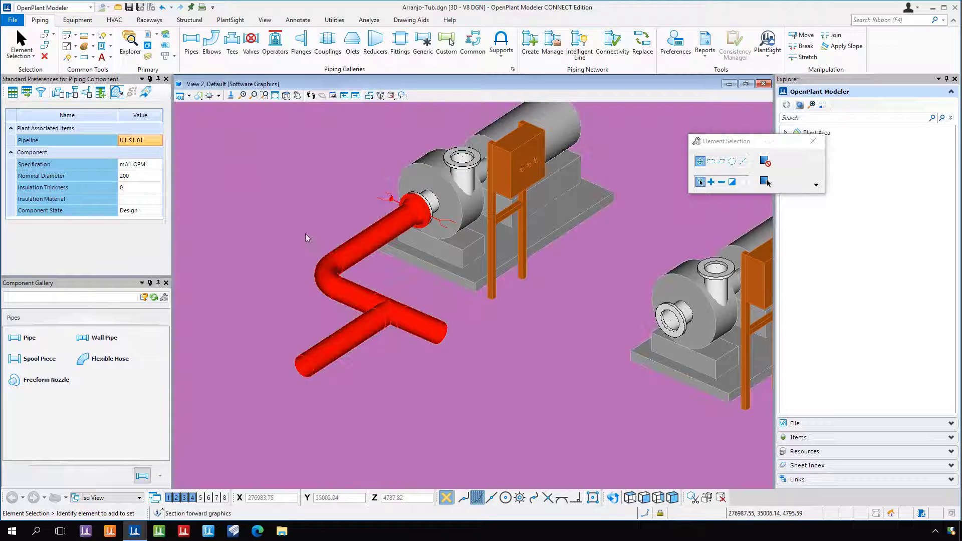
# Delete all the trial piping at the first pump, including the branch, both pipe runs, the elbow and the nozzle flange connection
pyautogui.moveTo(305, 234); pyautogui.dragTo(405, 334)
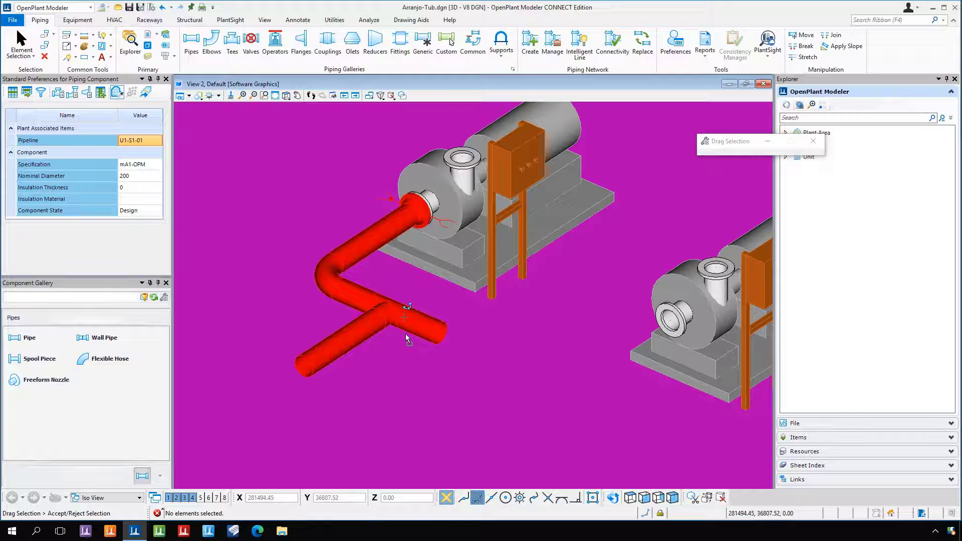
pyautogui.click(405, 333)
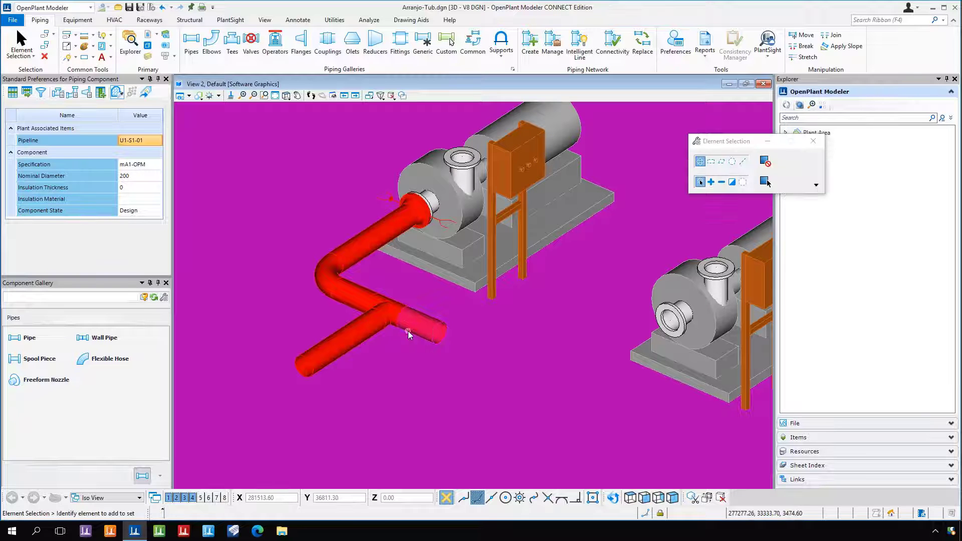
pyautogui.click(435, 327)
pyautogui.press('Delete')
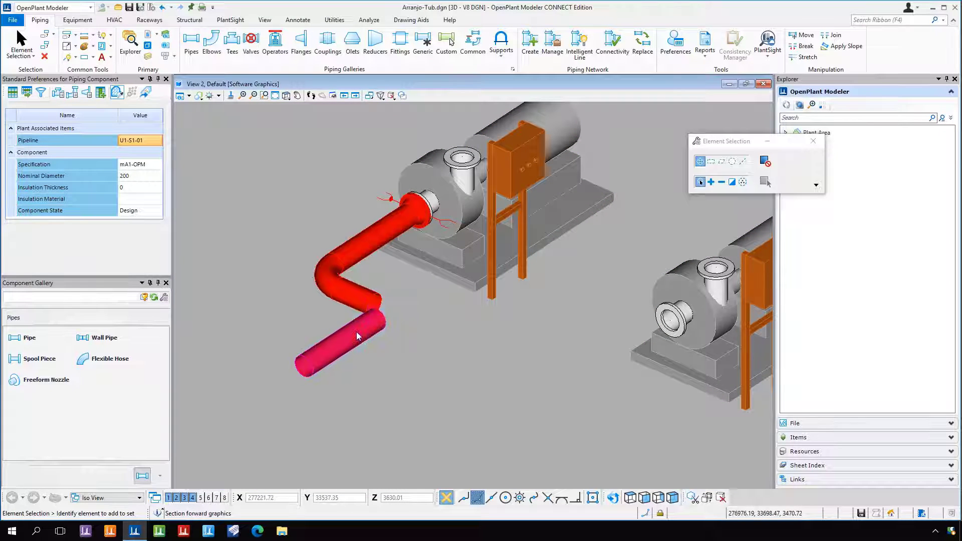
pyautogui.click(356, 332)
pyautogui.click(358, 299)
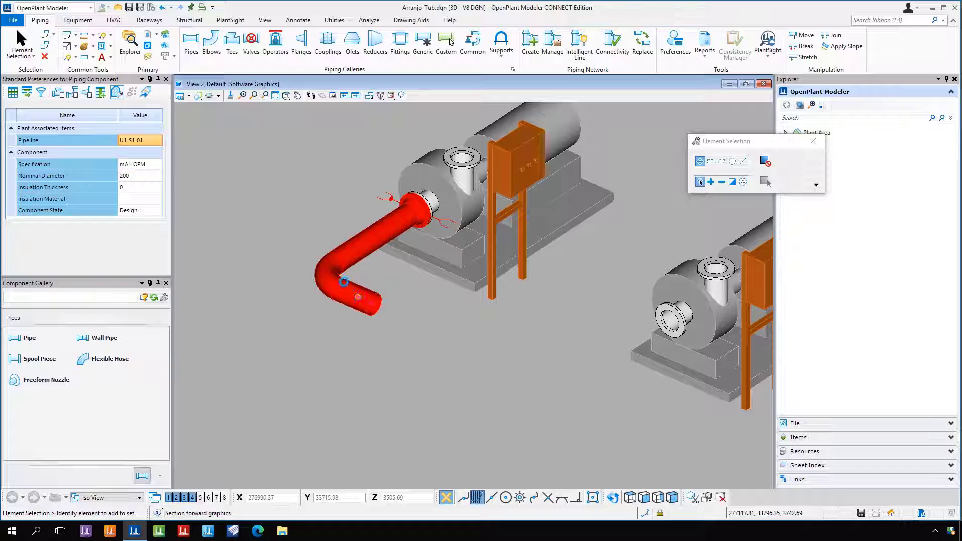
pyautogui.click(359, 244)
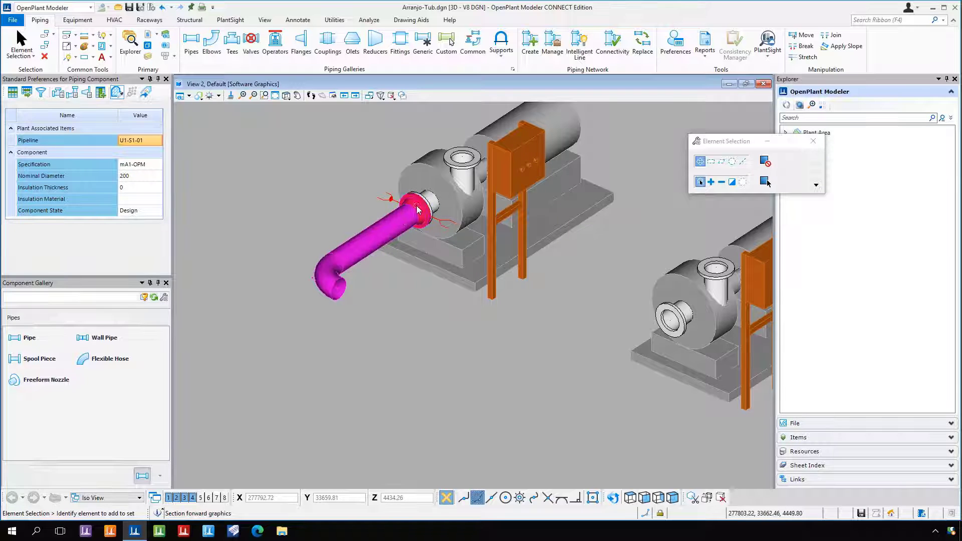
pyautogui.press('Delete')
pyautogui.click(443, 241)
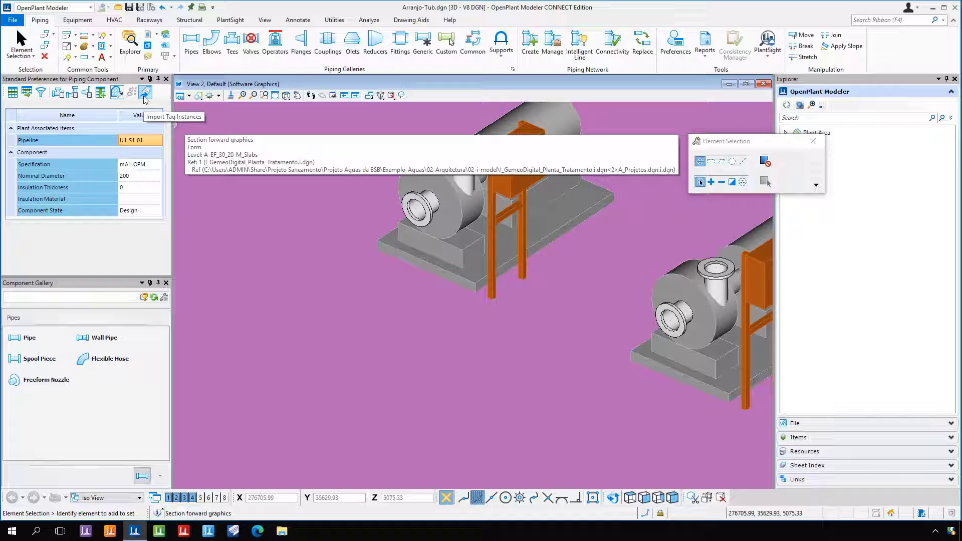
pyautogui.click(154, 142)
pyautogui.click(156, 142)
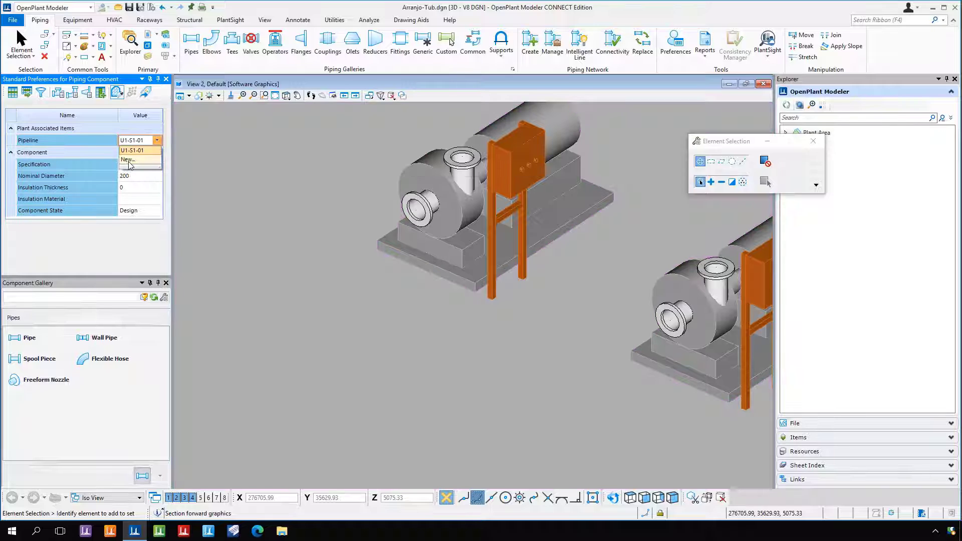
pyautogui.click(129, 160)
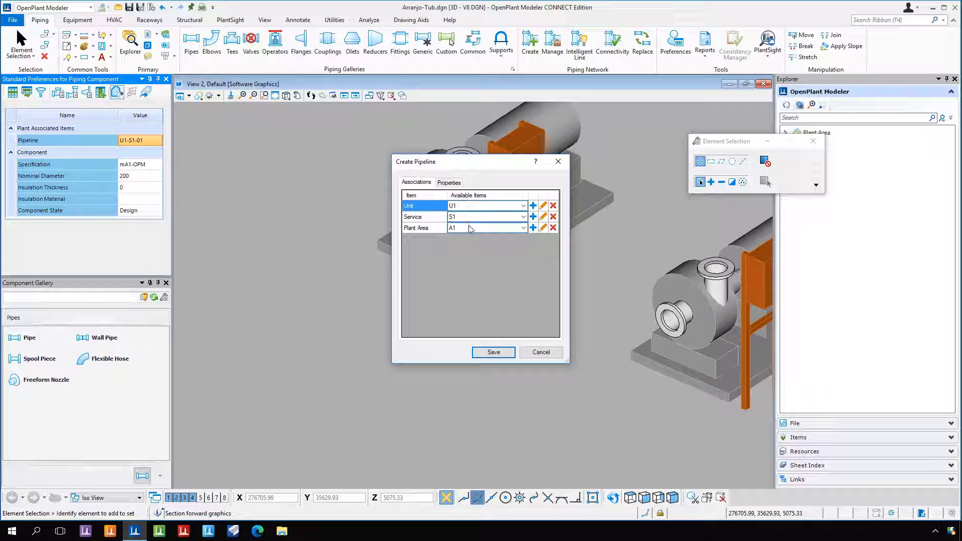
pyautogui.click(542, 353)
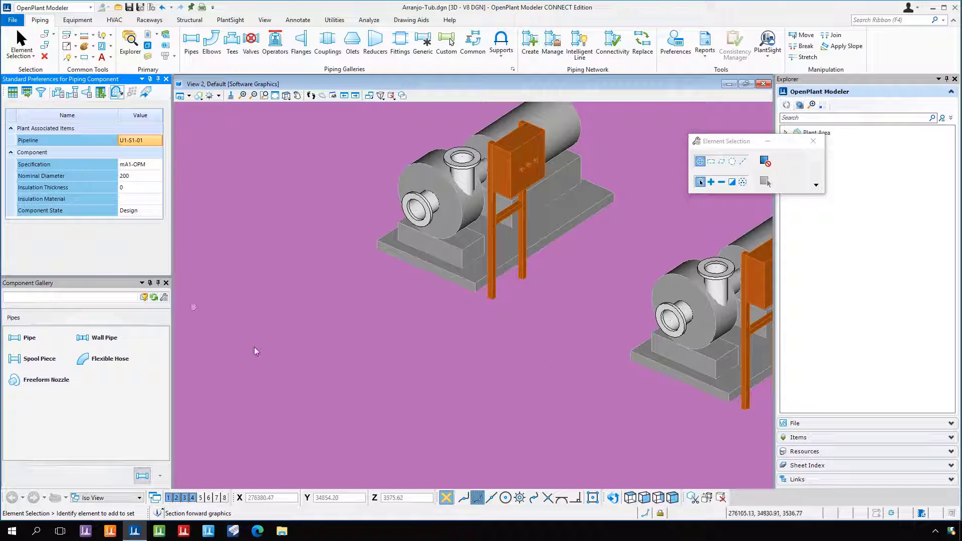
# Switch to File Explorer and open TAGs-Linhas.xlsx from Projeto Saneamento > Projeto Aguas da BSB > Exemplo-Aguas > 03-Hidromecanico > 04-Padroes
pyautogui.scroll(-2, 367, 329)
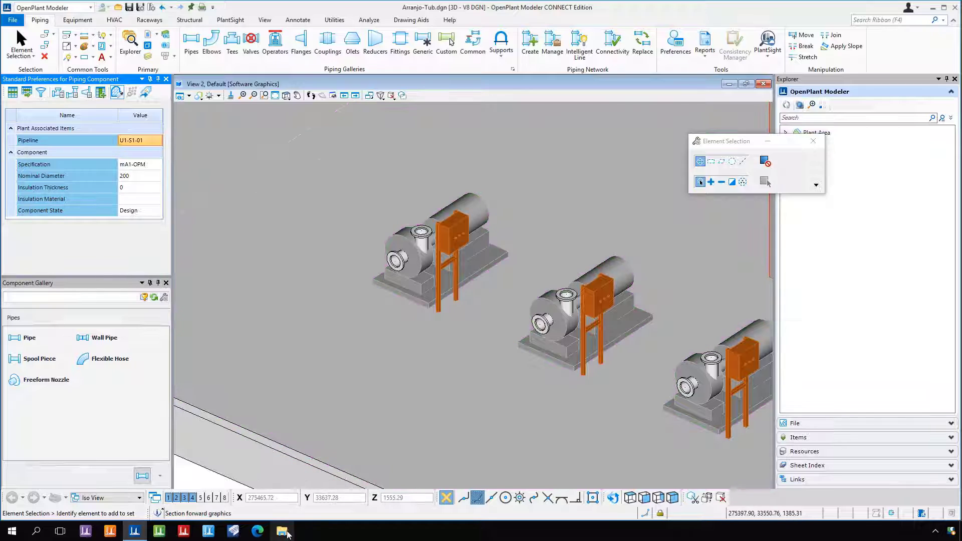
pyautogui.click(283, 532)
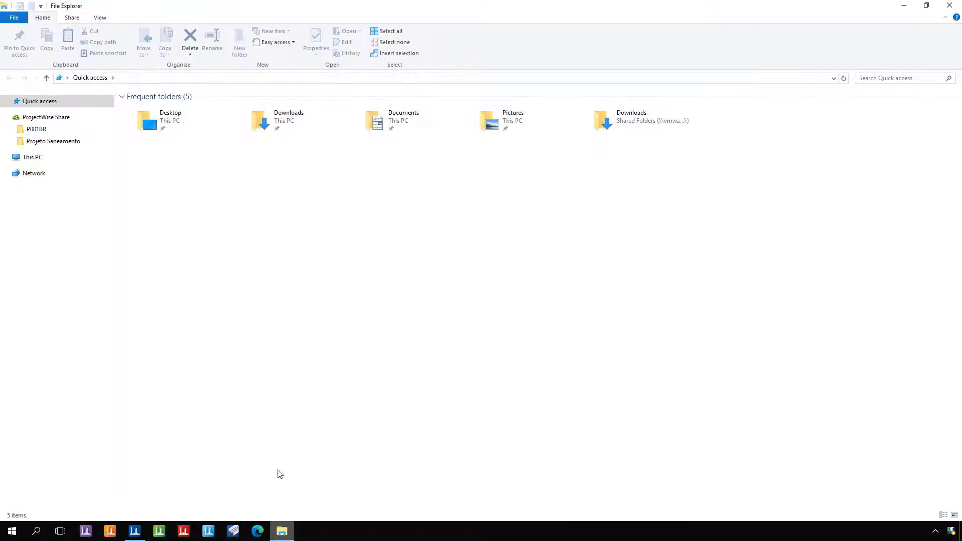
pyautogui.click(51, 118)
pyautogui.click(175, 122)
pyautogui.doubleClick(176, 120)
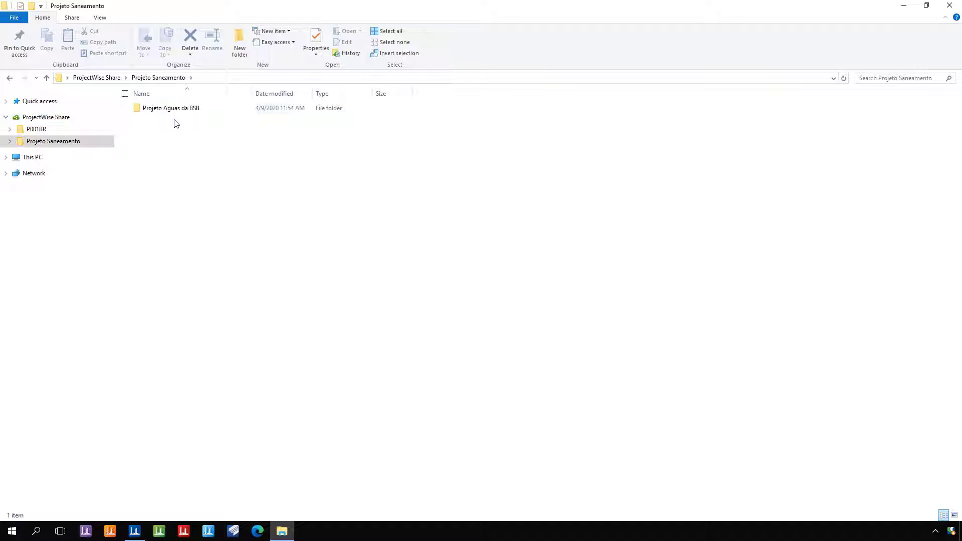
pyautogui.doubleClick(176, 109)
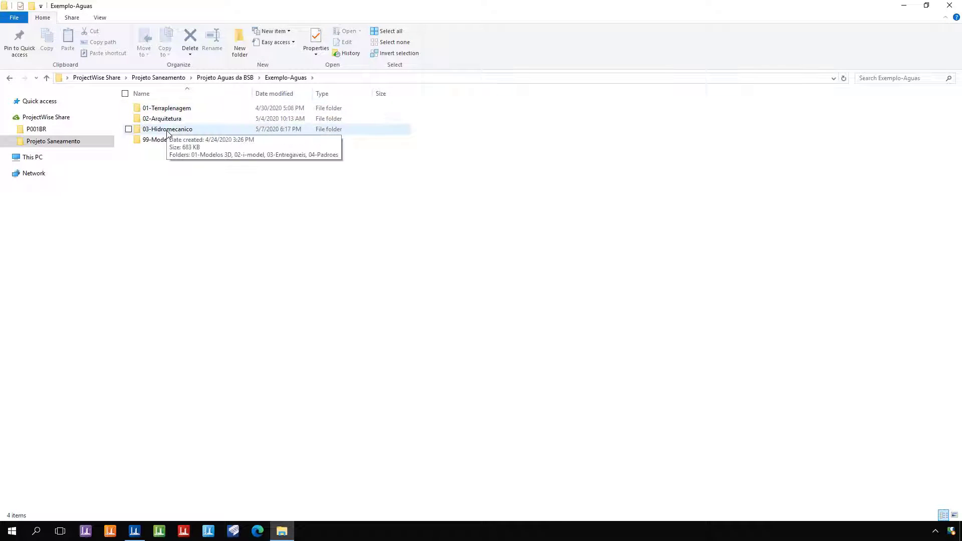
pyautogui.doubleClick(165, 129)
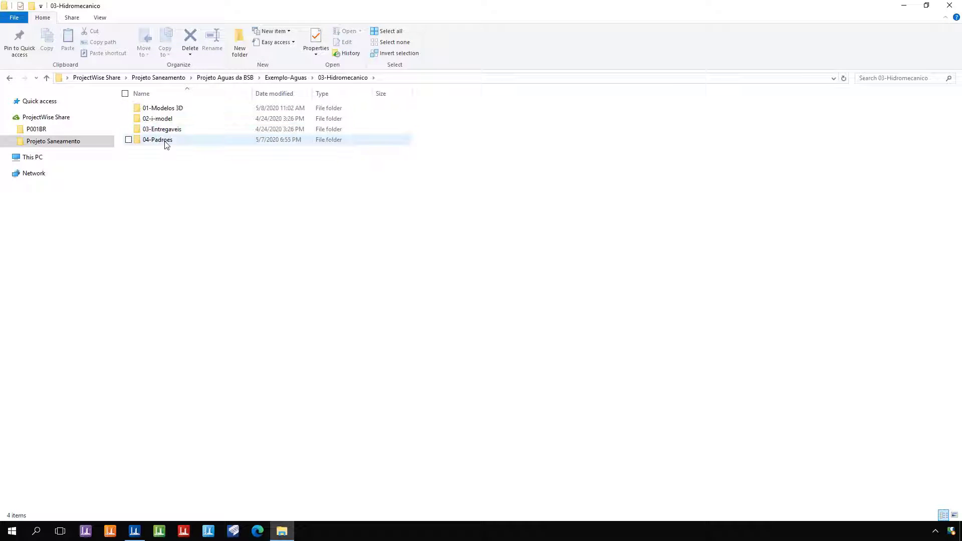
pyautogui.doubleClick(165, 139)
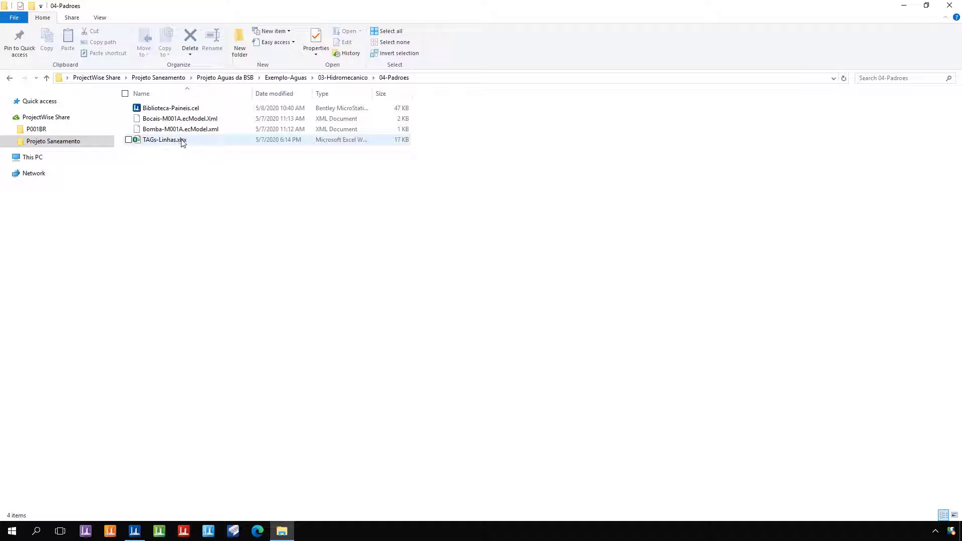
pyautogui.click(183, 142)
pyautogui.doubleClick(182, 141)
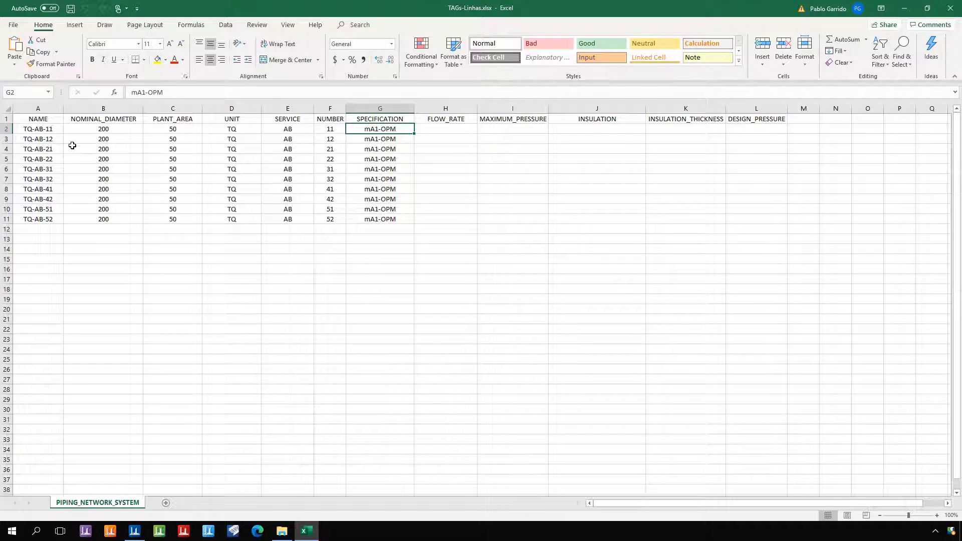
# Review the pipeline names, nominal diameters and plant areas in the spreadsheet and return to OpenPlant Modeler to view the row of pumps
pyautogui.moveTo(49, 129); pyautogui.dragTo(50, 219)
pyautogui.moveTo(118, 129); pyautogui.dragTo(118, 219)
pyautogui.moveTo(193, 129); pyautogui.dragTo(186, 219)
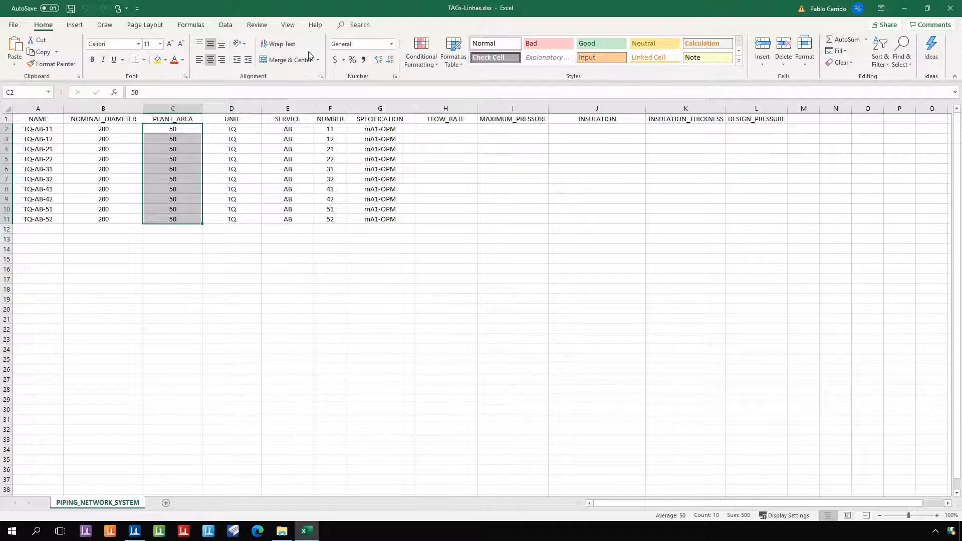
pyautogui.moveTo(285, 6); pyautogui.dragTo(380, 45)
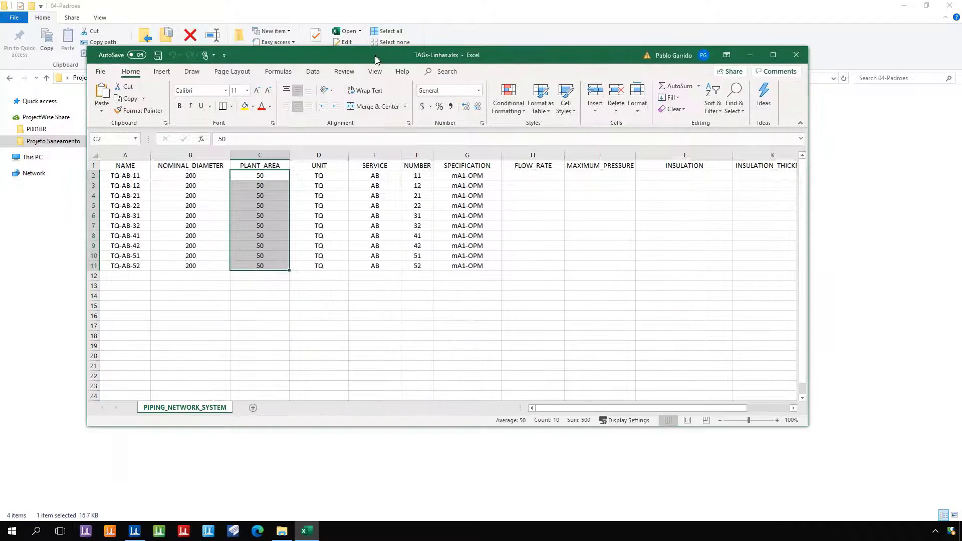
pyautogui.click(134, 532)
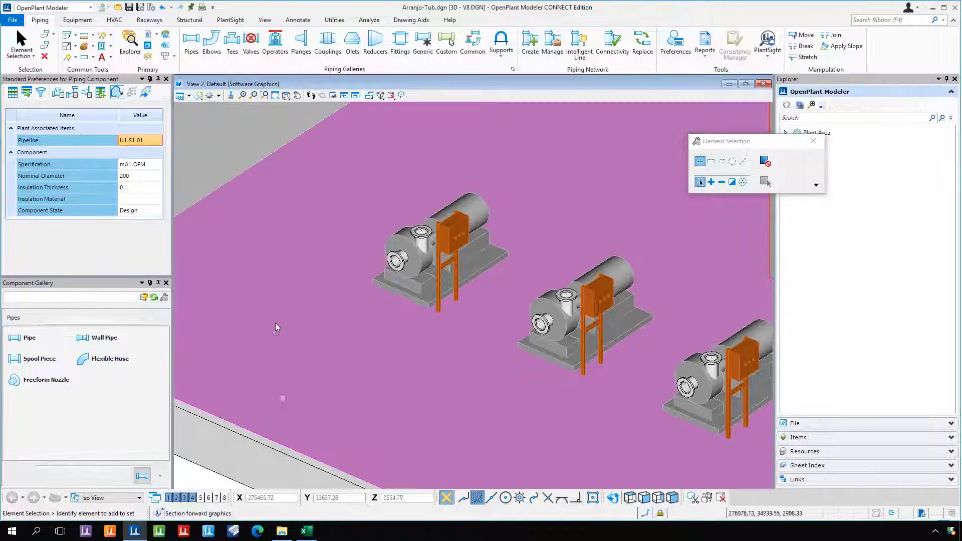
pyautogui.scroll(-5, 271, 305)
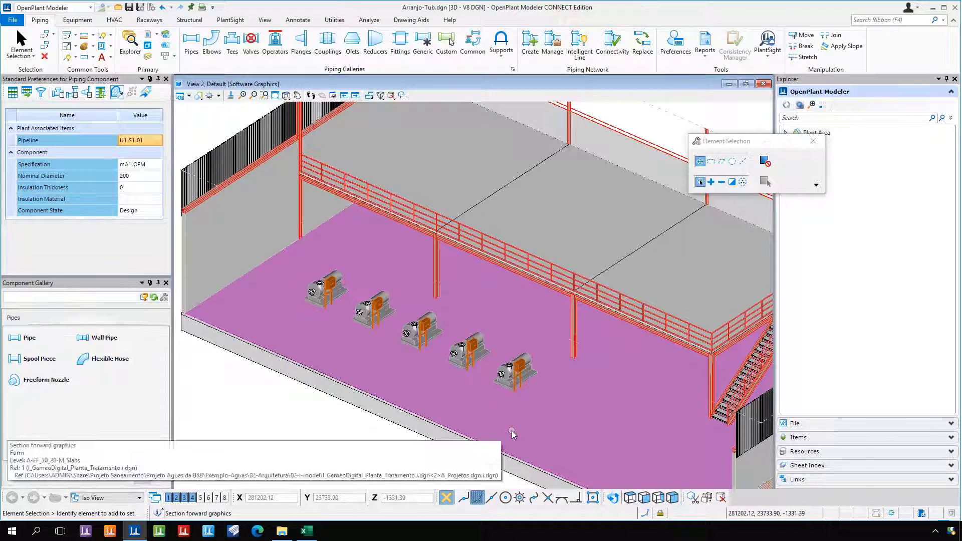
# Switch to the TAGs-Linhas.xlsx spreadsheet in Excel, examine the pipeline tags in the NAME column, and close the workbook
pyautogui.scroll(3, 341, 358)
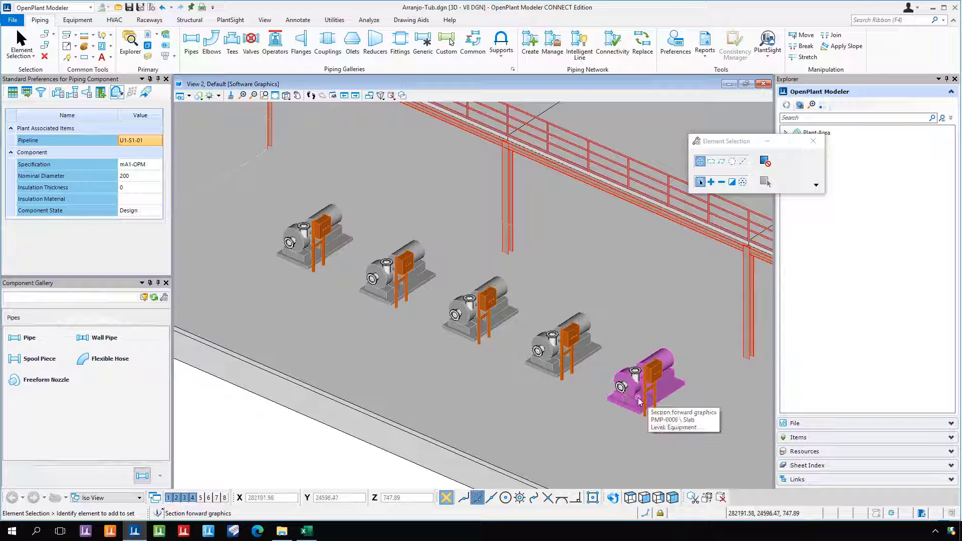
pyautogui.hotkey('alt', 'Tab')
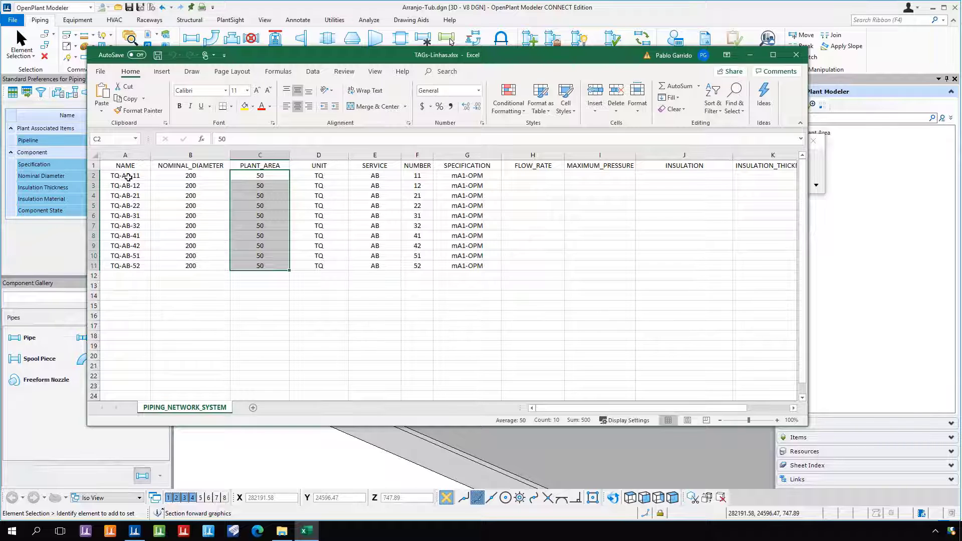
pyautogui.moveTo(128, 177); pyautogui.dragTo(128, 266)
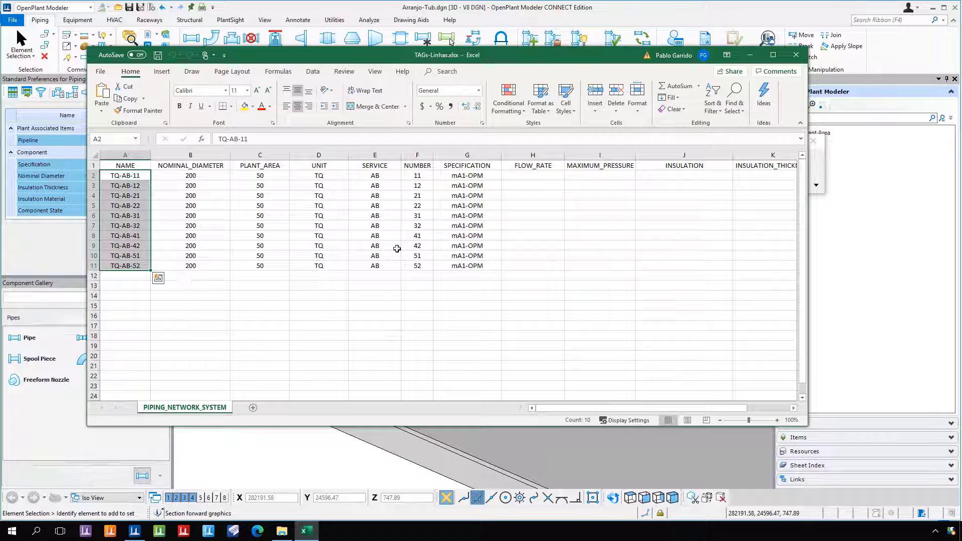
pyautogui.click(796, 59)
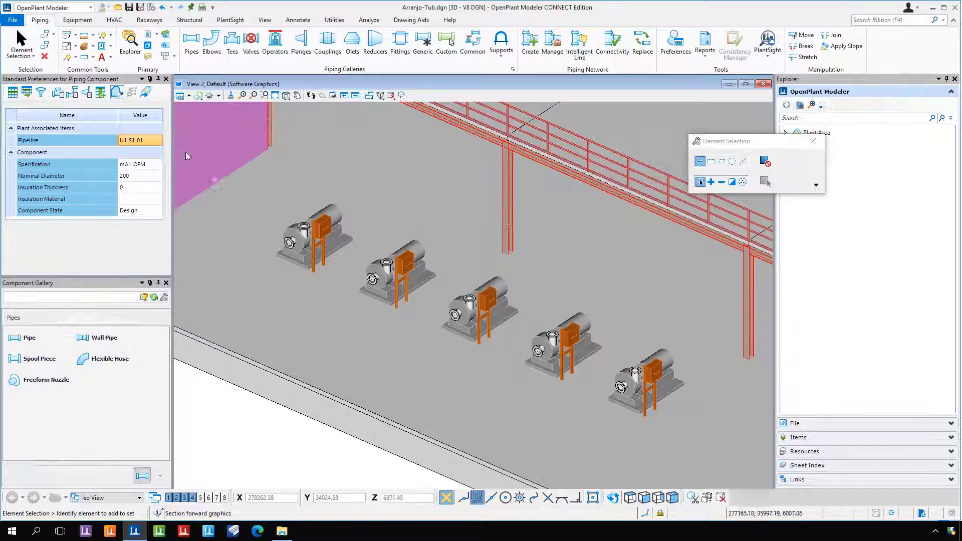
# Import all the new pipeline instances from TAGs-Linhas.xlsx into the model and close the import log
pyautogui.click(146, 94)
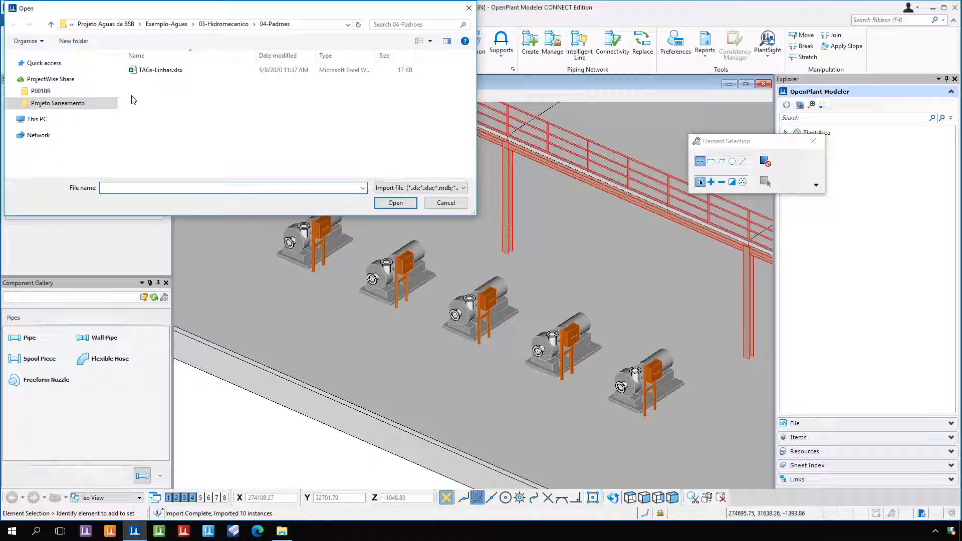
pyautogui.click(167, 71)
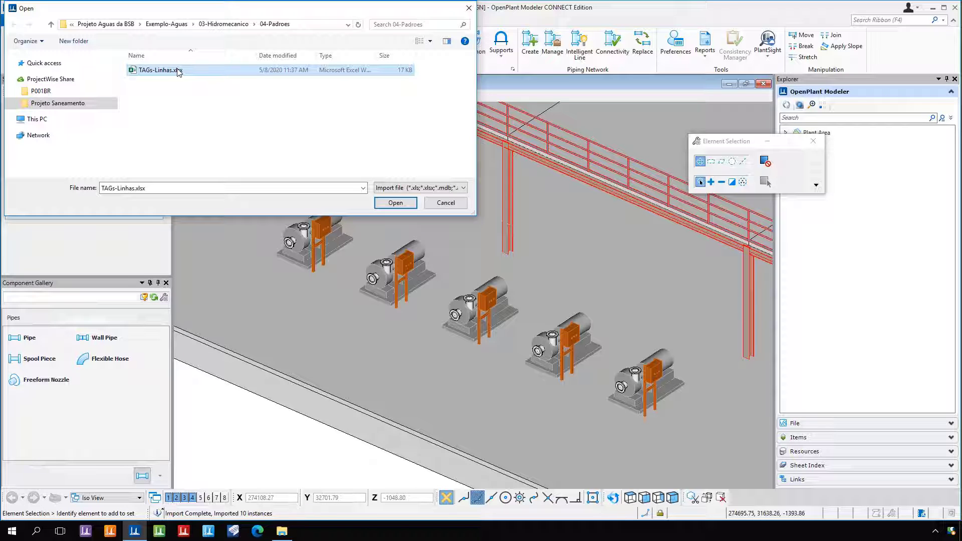
pyautogui.click(387, 205)
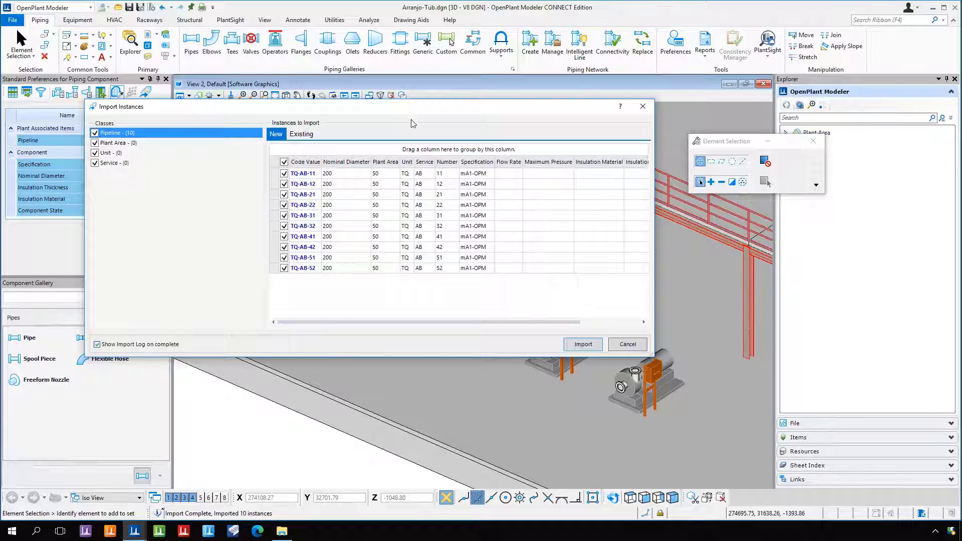
pyautogui.moveTo(411, 112); pyautogui.dragTo(507, 154)
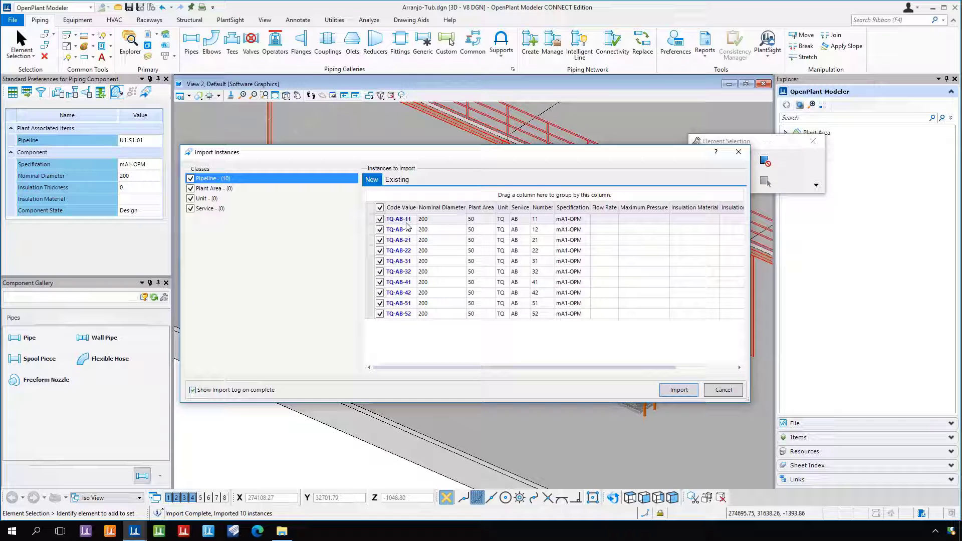
pyautogui.click(680, 391)
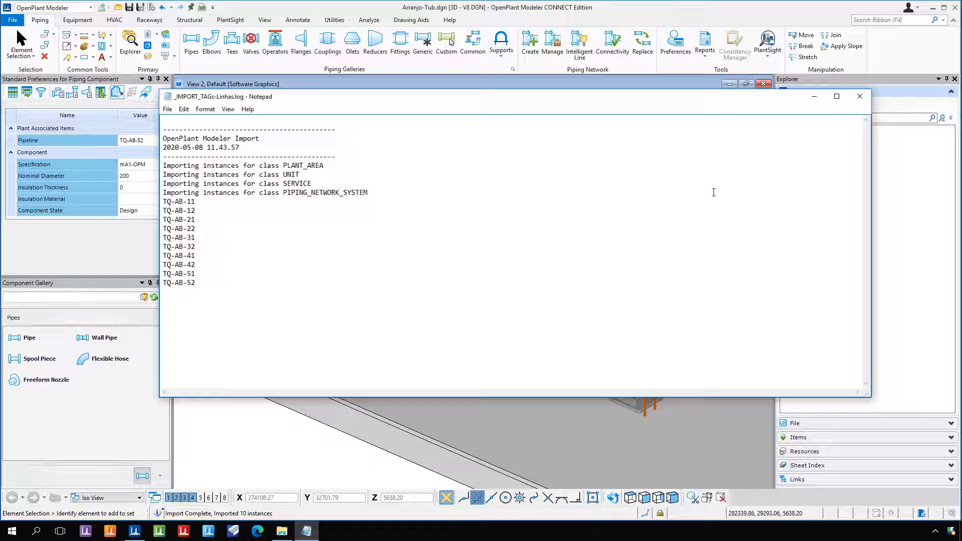
pyautogui.click(859, 98)
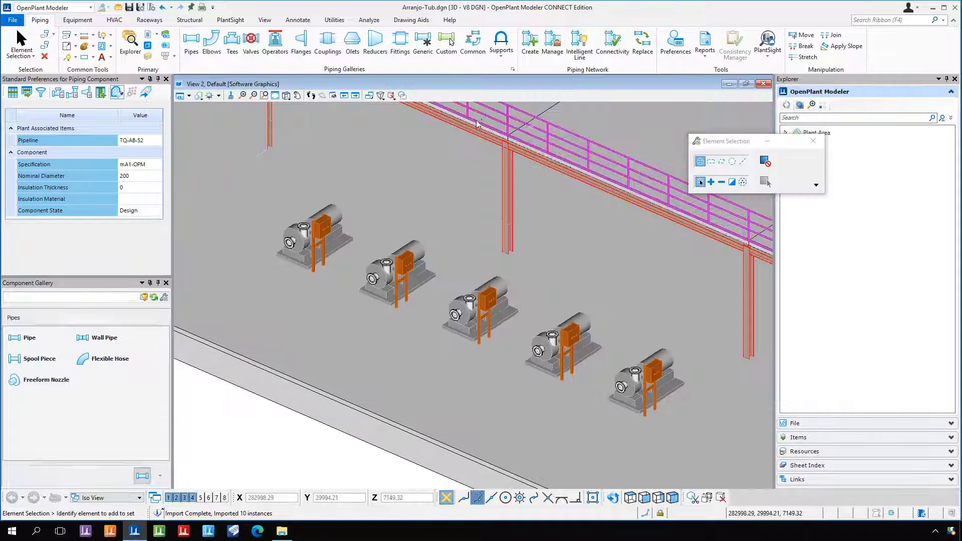
# Review the imported lines in the Pipeline Manager, sorted by name, and close it
pyautogui.click(555, 59)
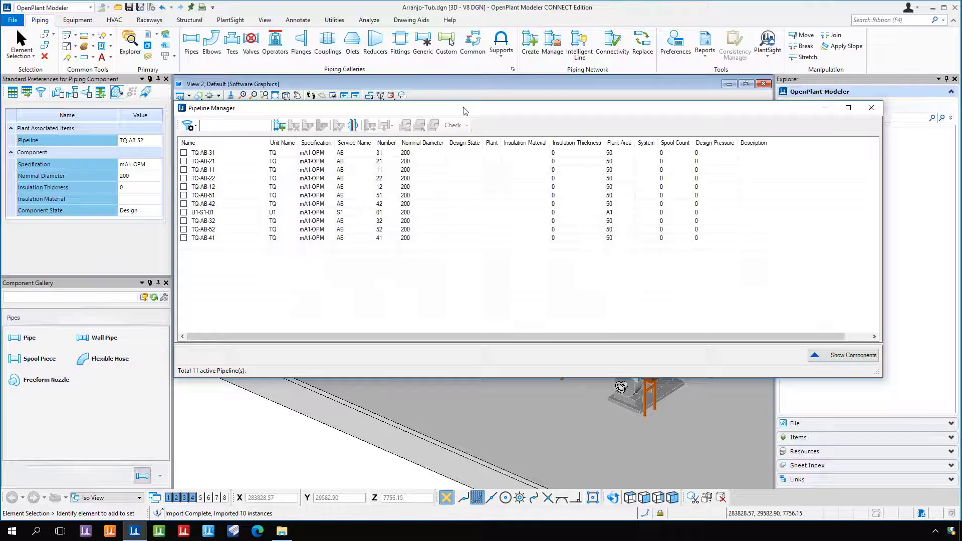
pyautogui.moveTo(464, 110); pyautogui.dragTo(478, 145)
pyautogui.click(254, 179)
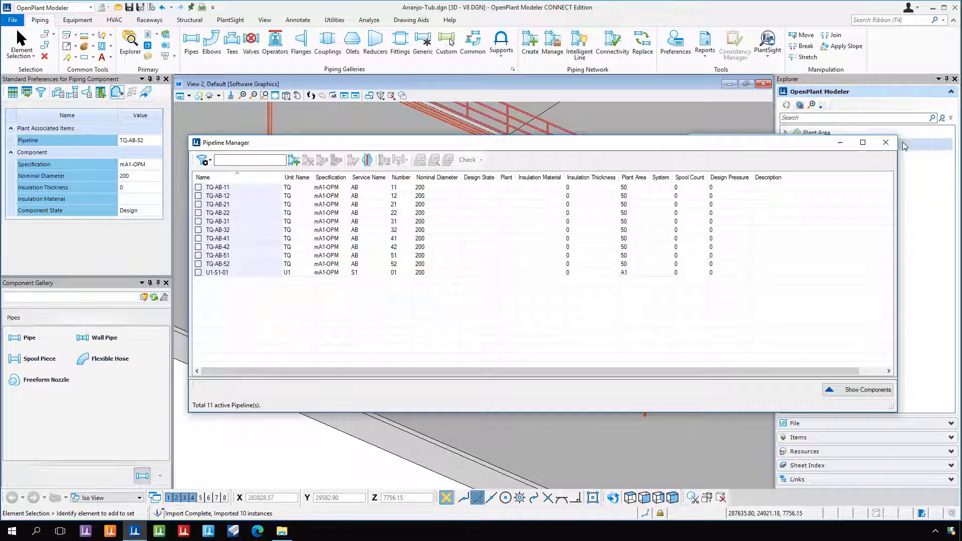
pyautogui.click(886, 143)
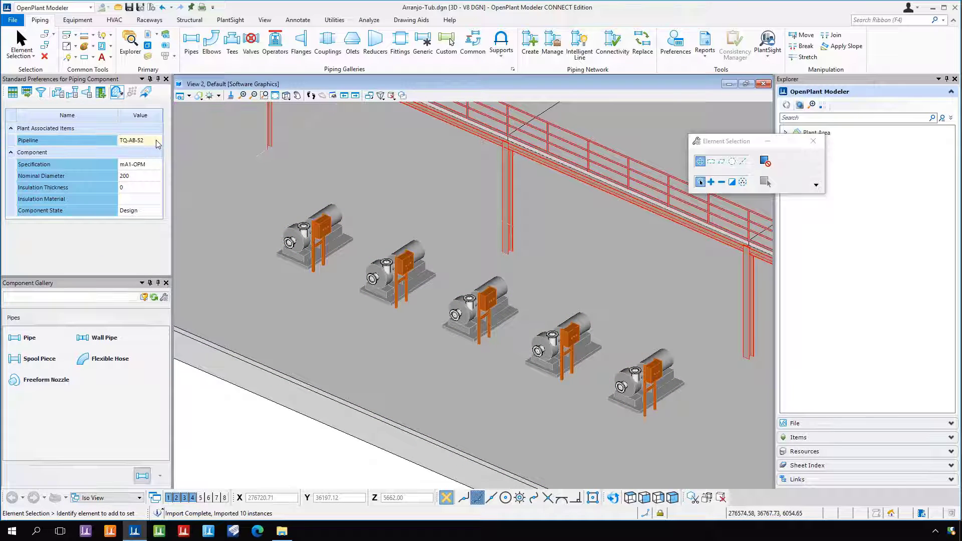
# Make TQ-AB-11 the active pipeline and place a 1500 mm pipe straight out of the first pump's front nozzle
pyautogui.click(157, 143)
pyautogui.click(158, 141)
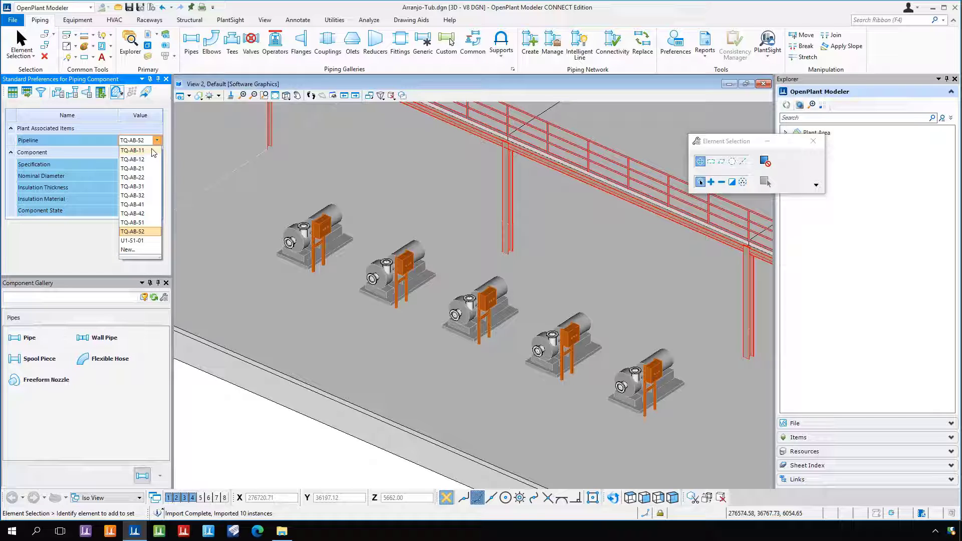
pyautogui.click(151, 151)
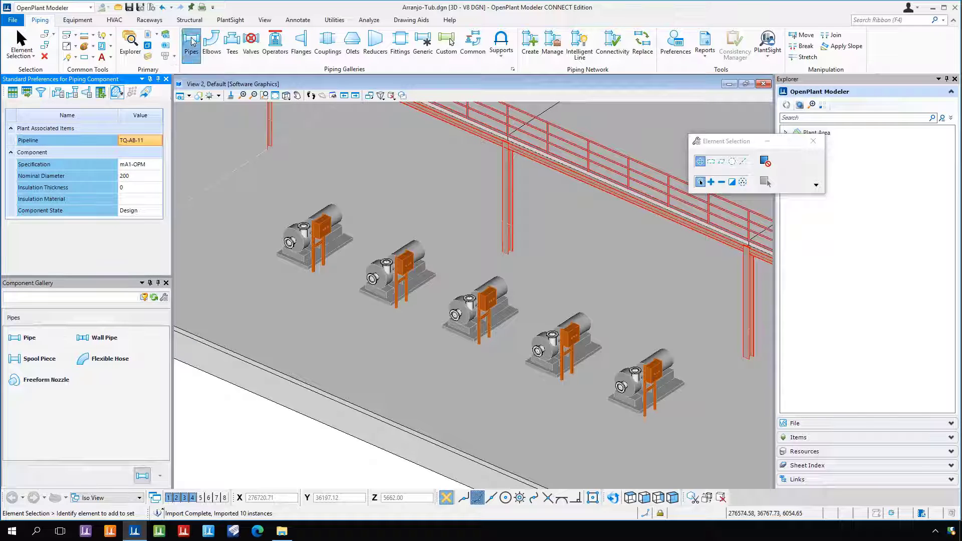
pyautogui.click(29, 340)
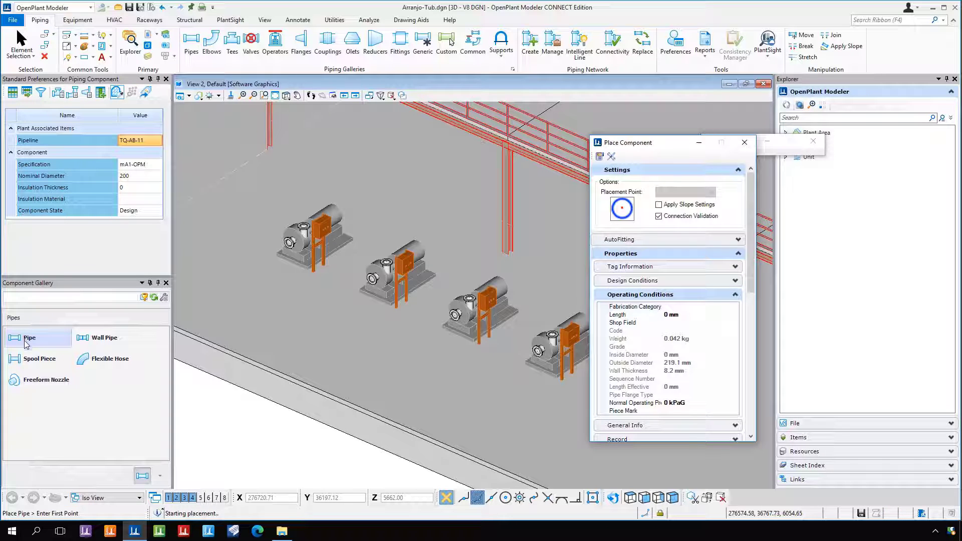
pyautogui.scroll(5, 290, 243)
pyautogui.click(287, 242)
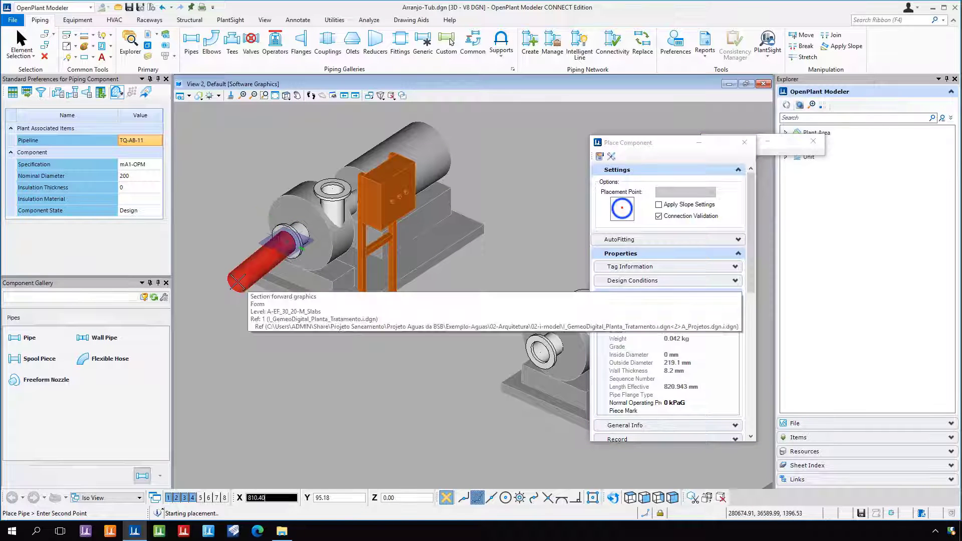
pyautogui.scroll(-3, 237, 283)
pyautogui.moveTo(237, 283); pyautogui.dragTo(288, 291, button='middle')
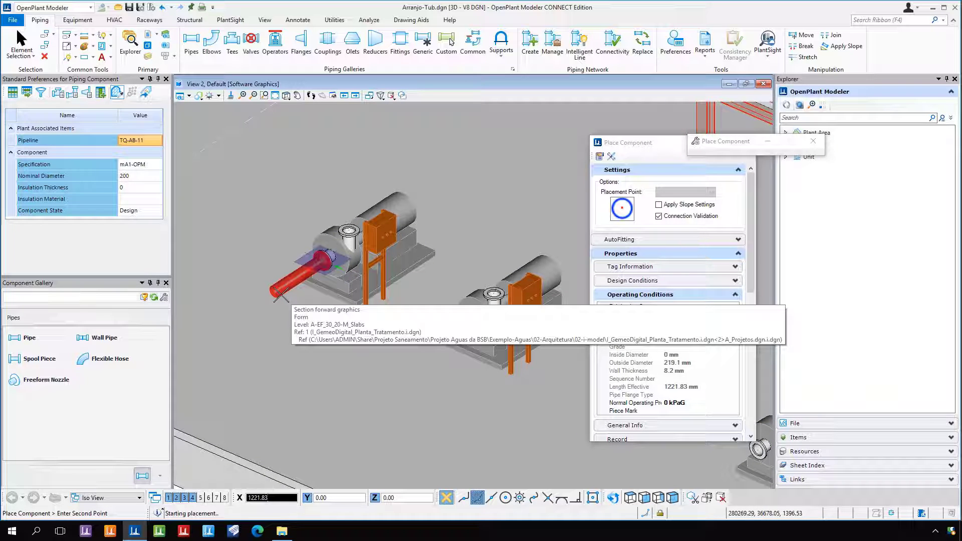
pyautogui.write('15')
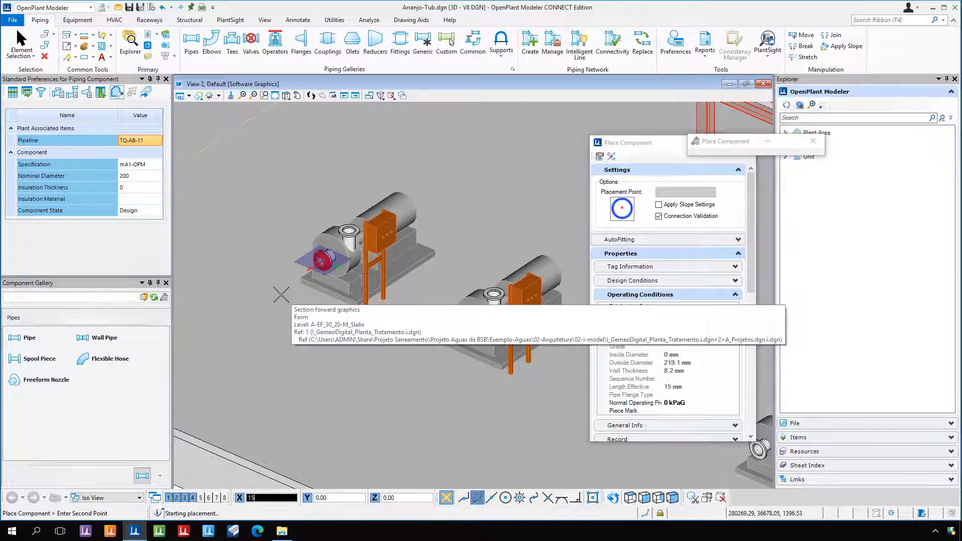
pyautogui.write('00')
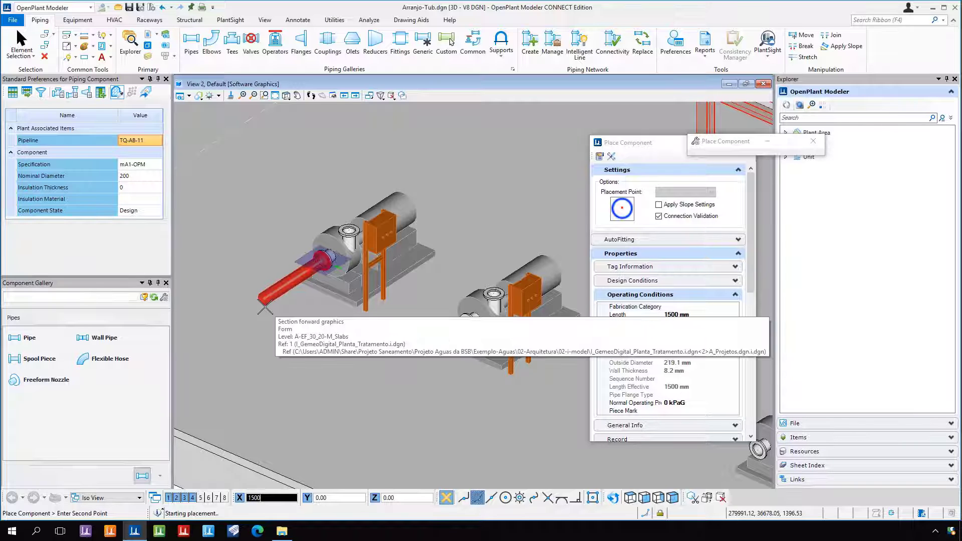
pyautogui.press('Return')
# Turn the TQ-AB-11 pipe at its free end and run it as a header alongside the pump row, ending past the fifth pump
pyautogui.scroll(-3, 280, 311)
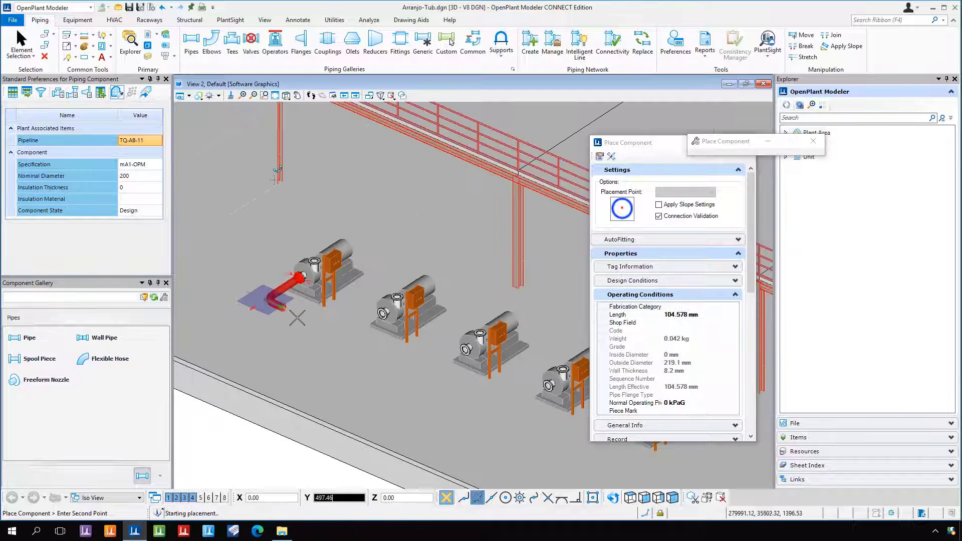
pyautogui.moveTo(636, 147); pyautogui.dragTo(828, 159)
pyautogui.moveTo(496, 426); pyautogui.dragTo(479, 334, button='middle')
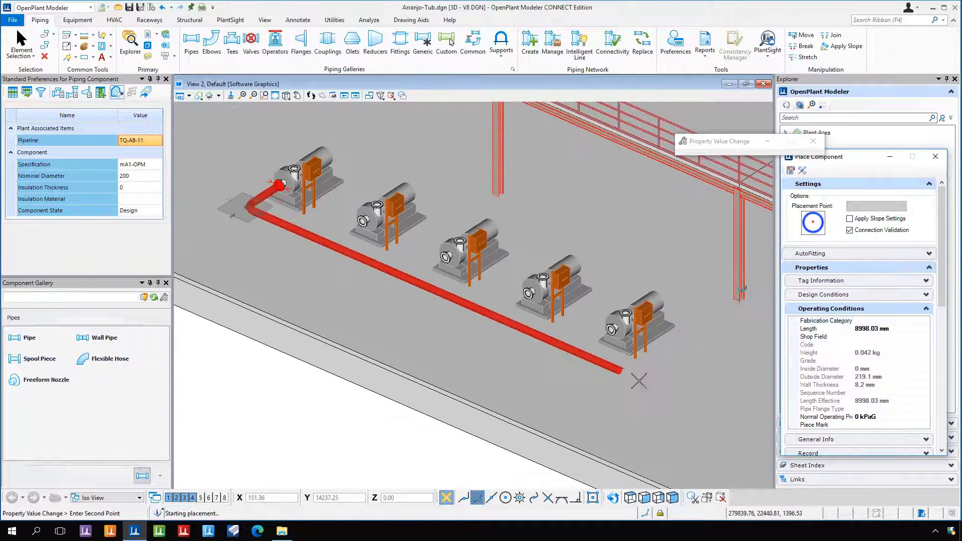
pyautogui.click(426, 500)
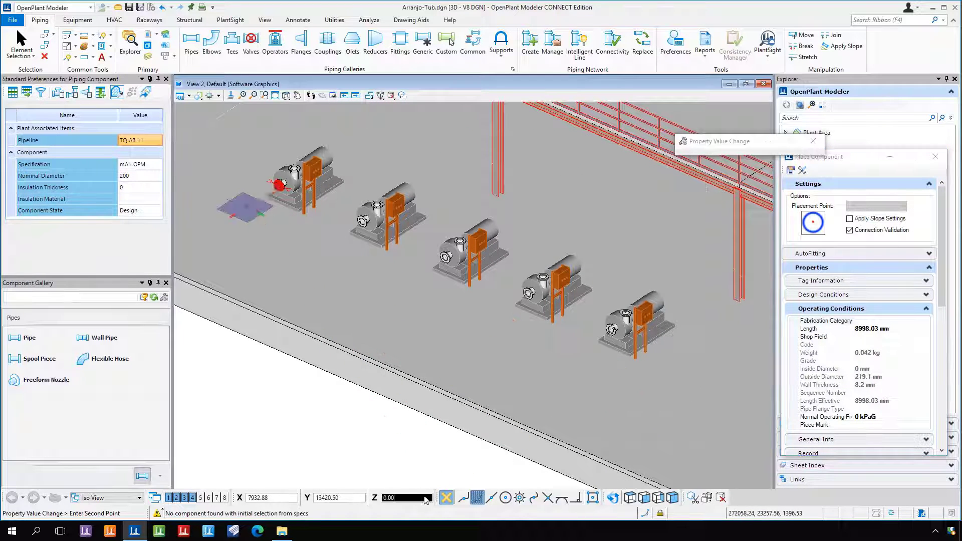
pyautogui.click(714, 354)
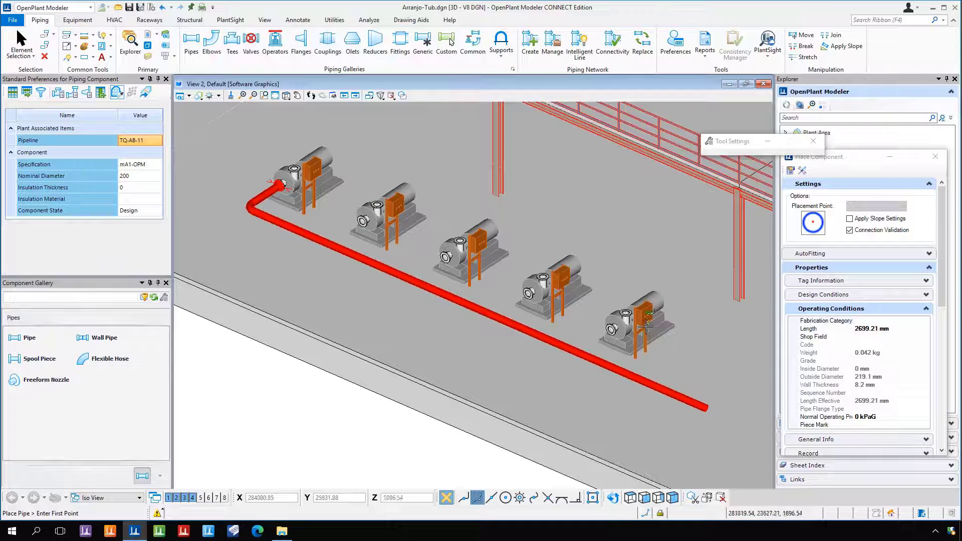
# Make TQ-AB-21 the active pipeline and place a pipe from the second pump's front nozzle to the header
pyautogui.click(142, 141)
pyautogui.click(157, 141)
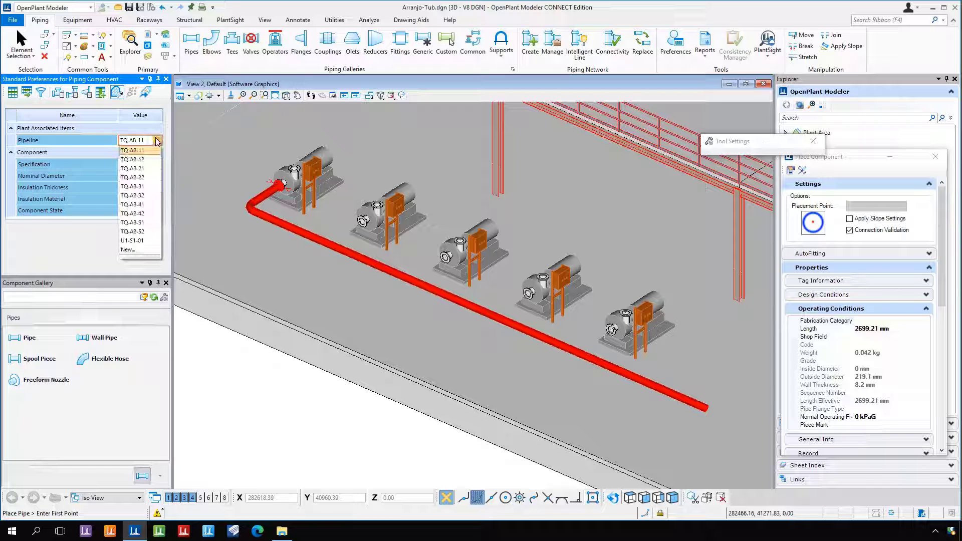
pyautogui.click(143, 170)
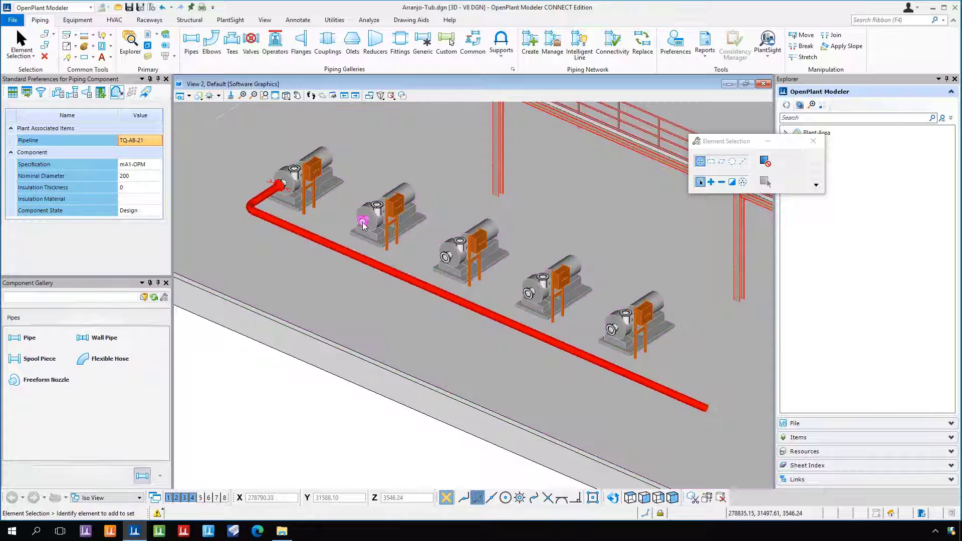
pyautogui.click(16, 339)
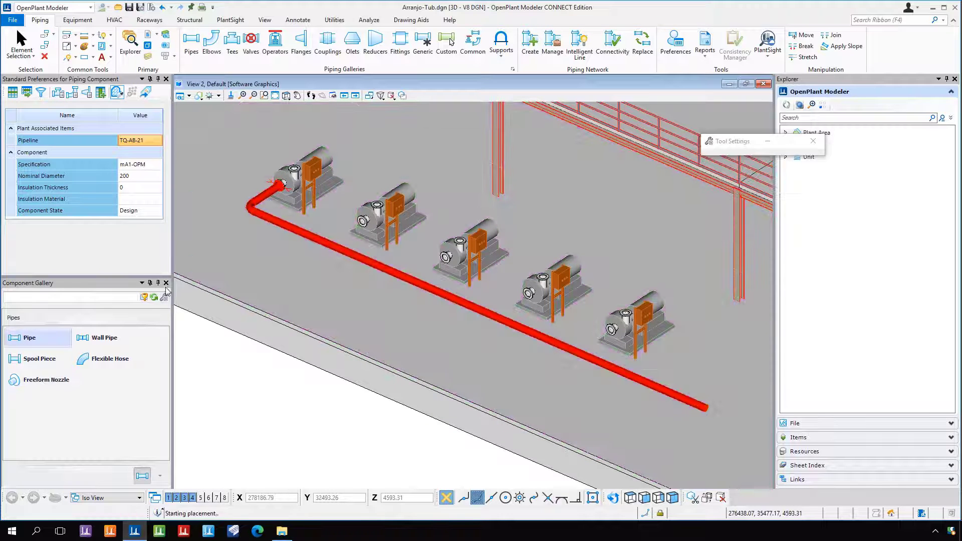
pyautogui.scroll(2, 362, 222)
pyautogui.click(362, 221)
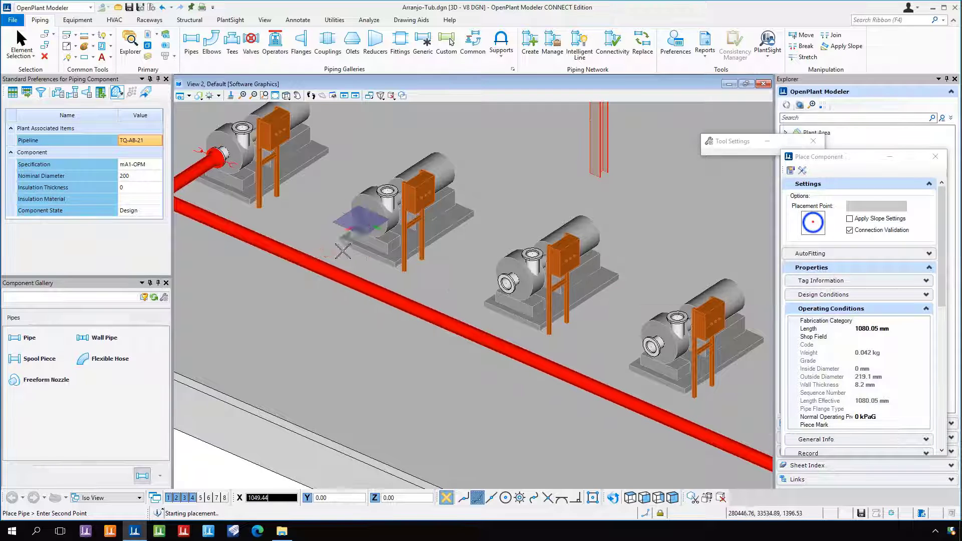
pyautogui.click(566, 377)
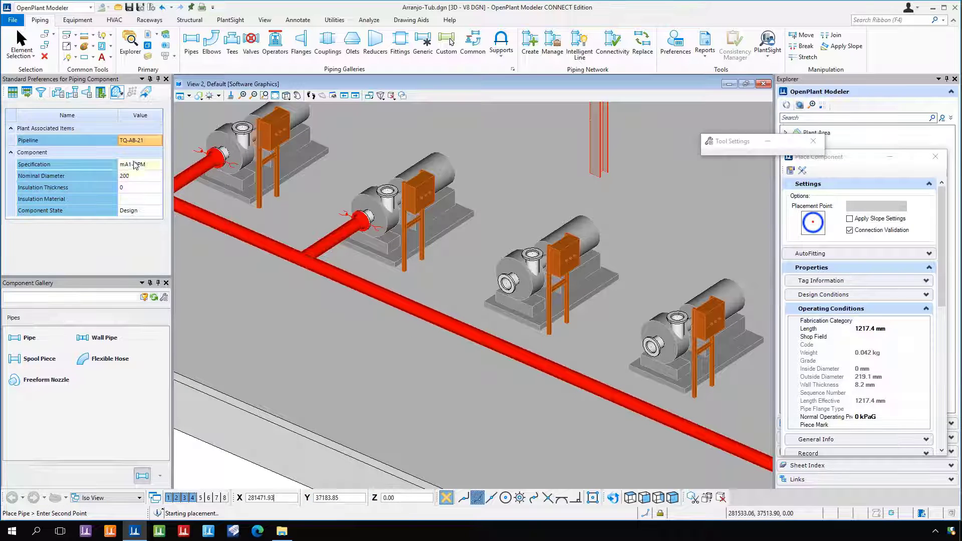
# Make TQ-AB-31 the active pipeline and place a pipe connecting the third pump's front nozzle to the header
pyautogui.click(157, 142)
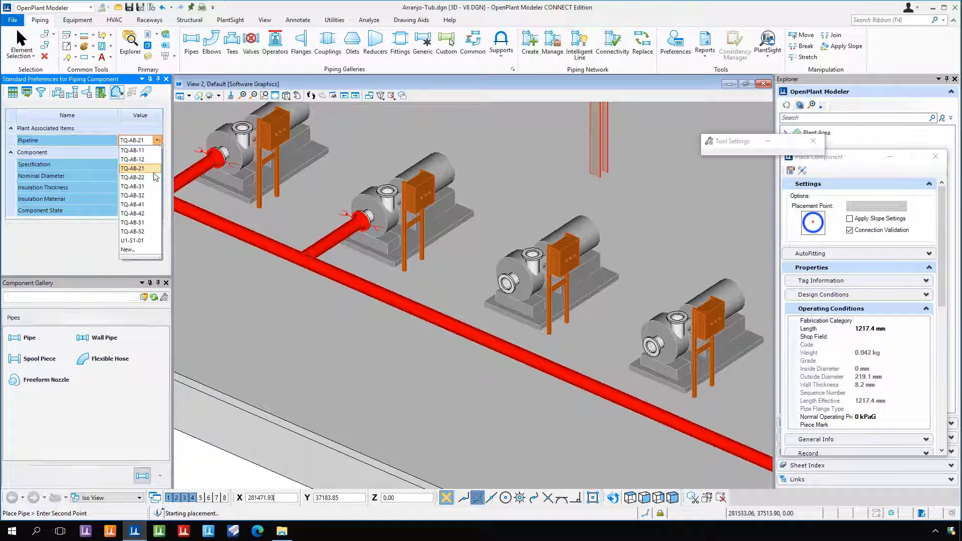
pyautogui.click(147, 188)
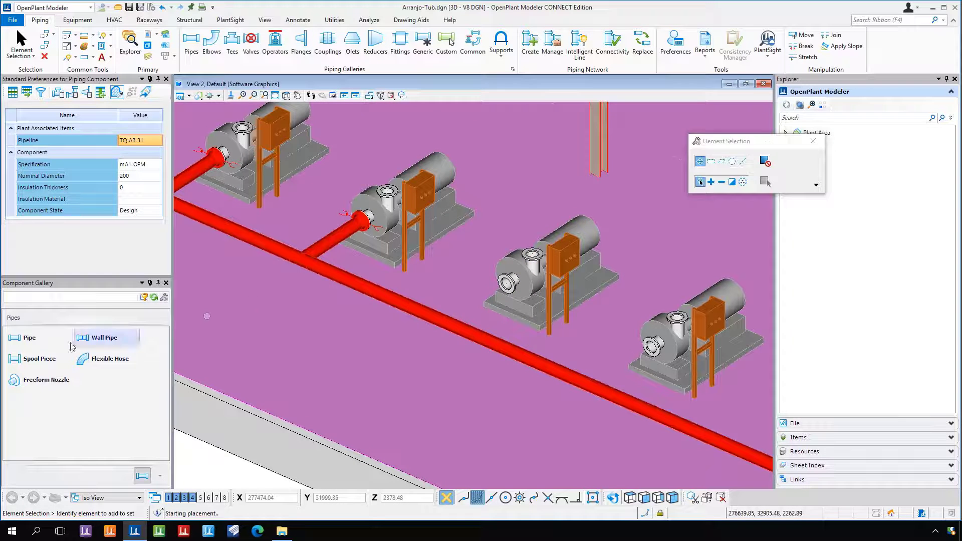
pyautogui.click(29, 337)
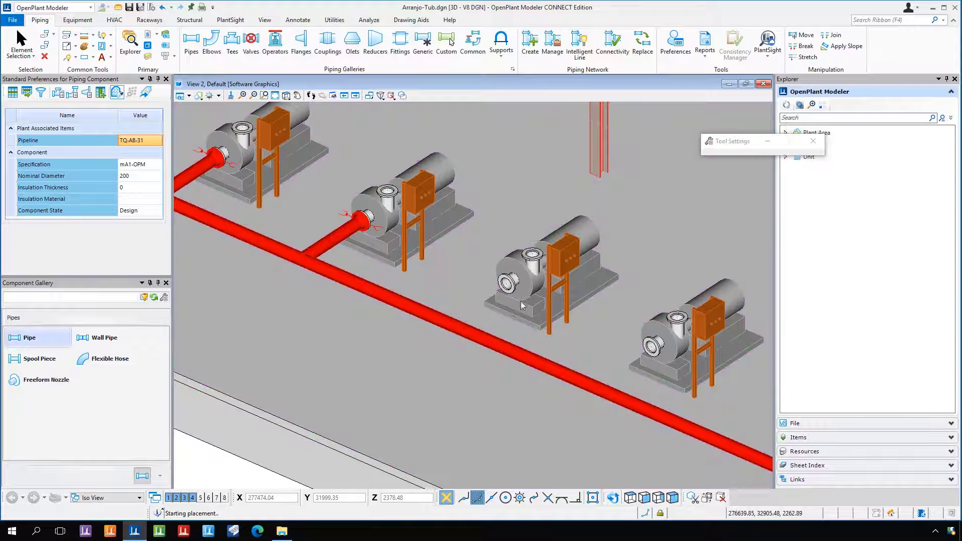
pyautogui.click(507, 284)
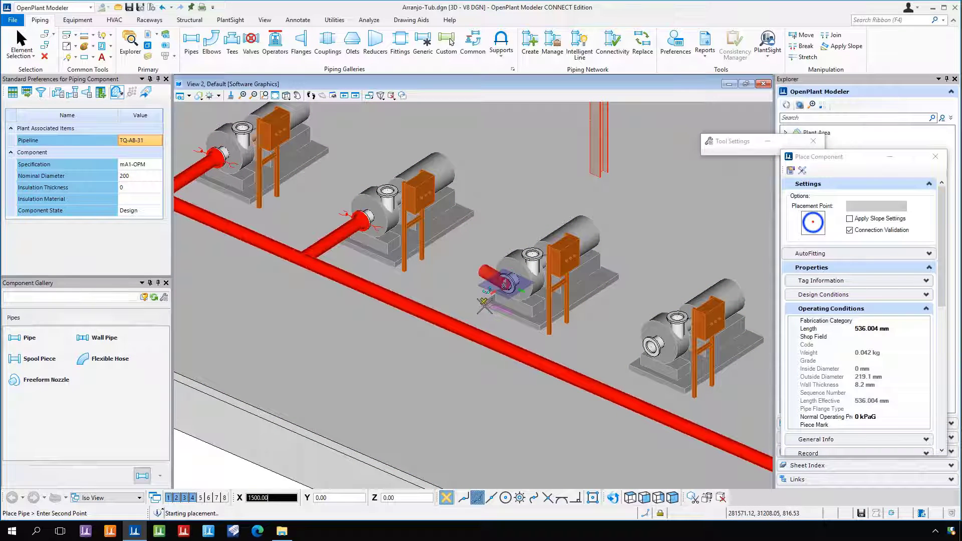
pyautogui.click(639, 407)
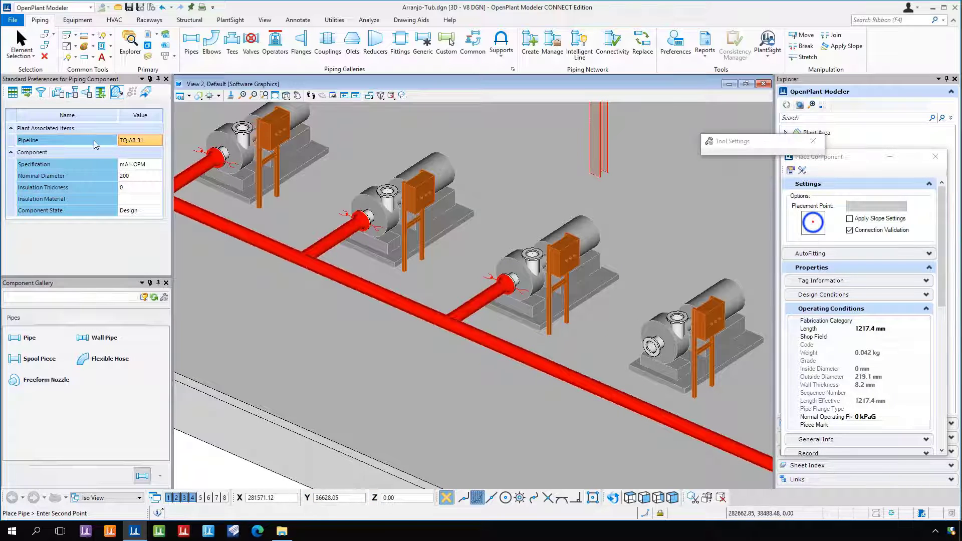
# Make TQ-AB-41 the active pipeline and place a pipe connecting the fourth pump's front nozzle to the header
pyautogui.click(135, 143)
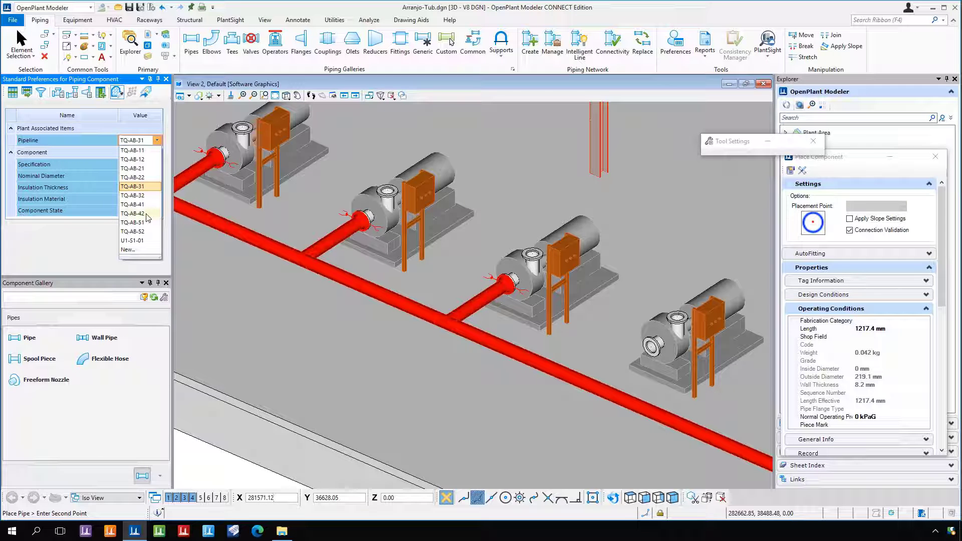
pyautogui.click(142, 204)
pyautogui.press('Escape')
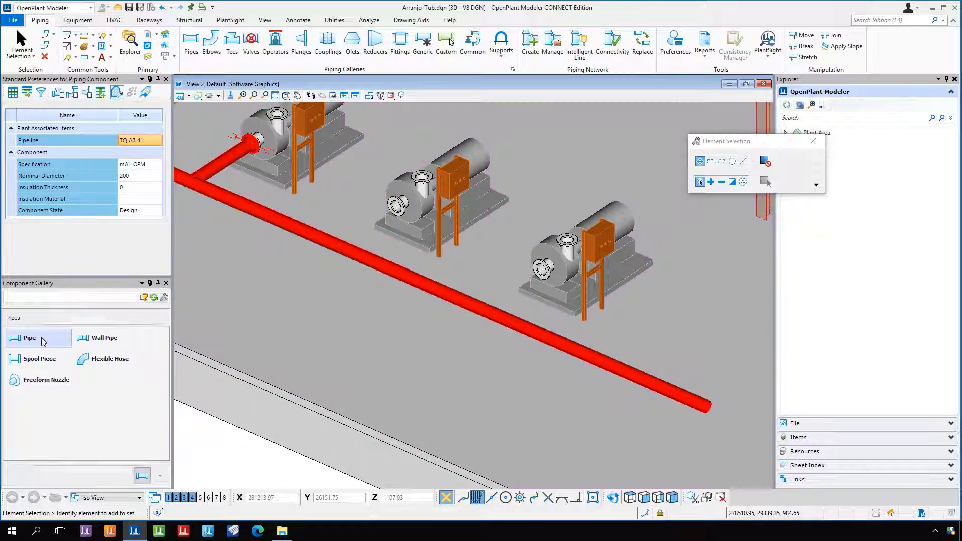
pyautogui.click(31, 338)
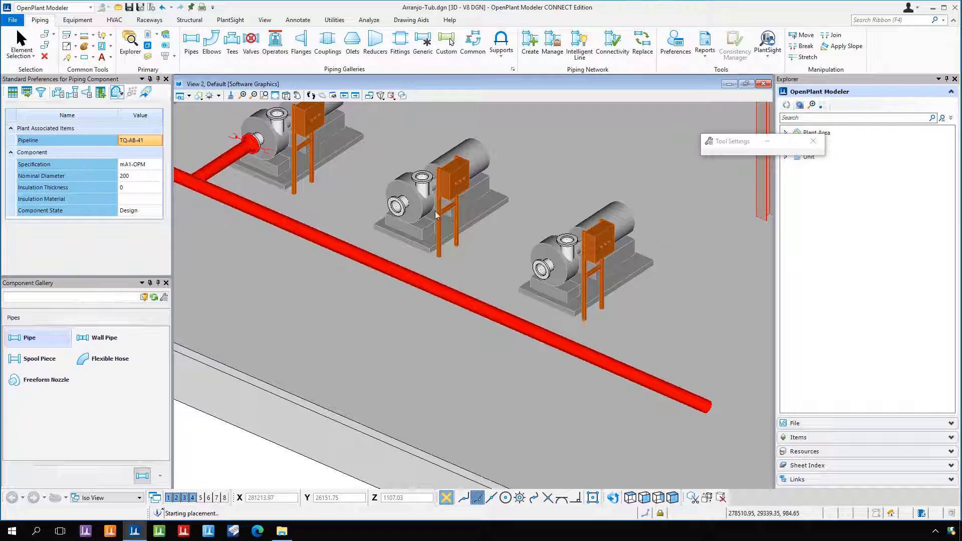
pyautogui.click(396, 206)
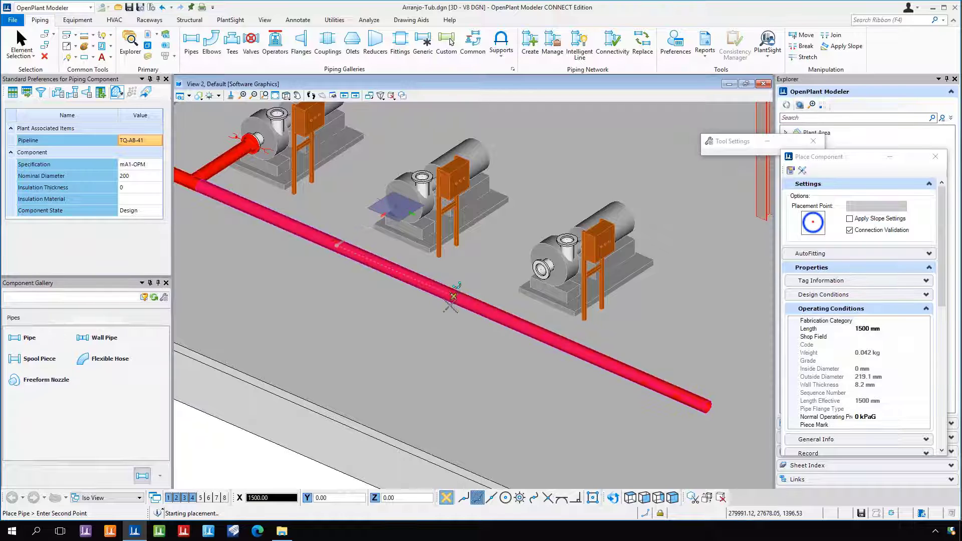
pyautogui.click(424, 323)
# Make TQ-AB-51 the active pipeline and place a pipe from the fifth pump's front nozzle to the header, entering a 1500 mm length
pyautogui.click(149, 141)
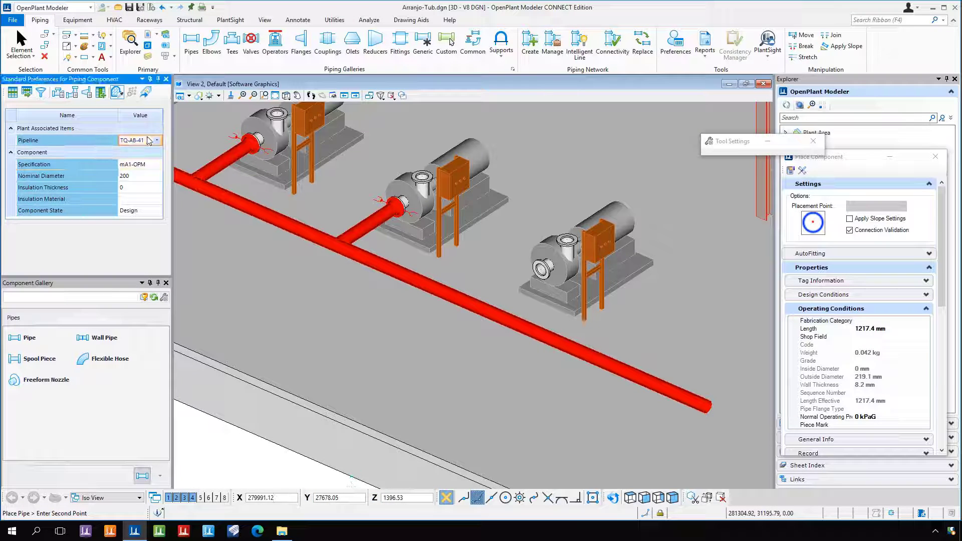
pyautogui.click(157, 141)
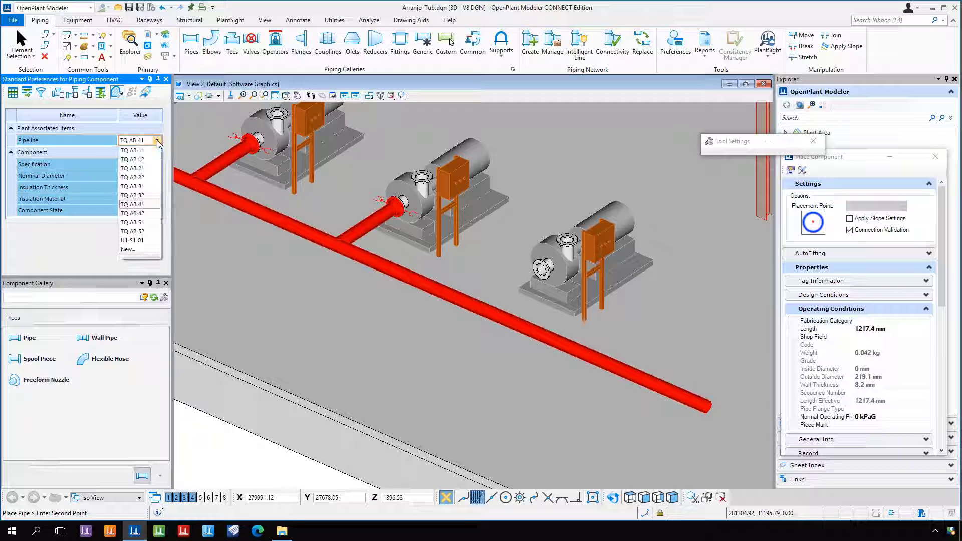
pyautogui.click(135, 222)
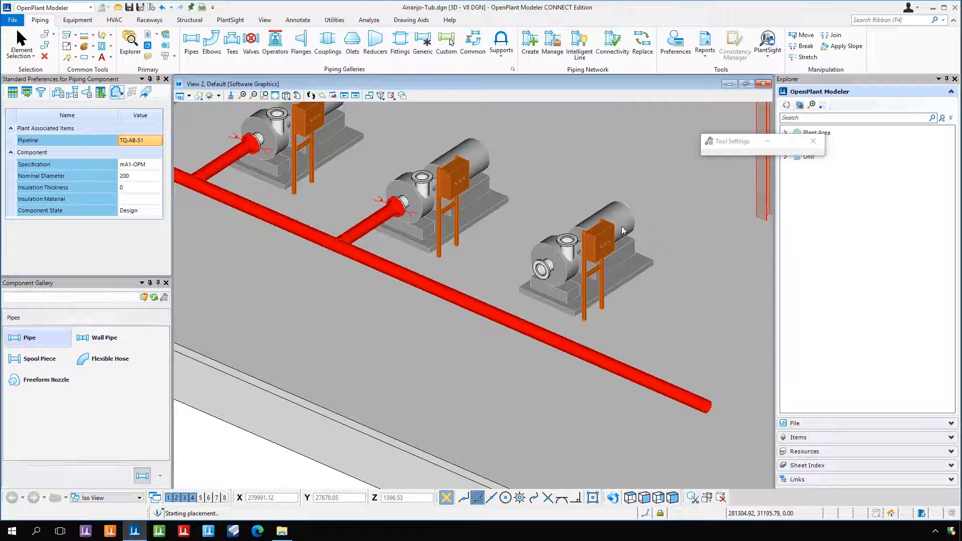
pyautogui.click(540, 270)
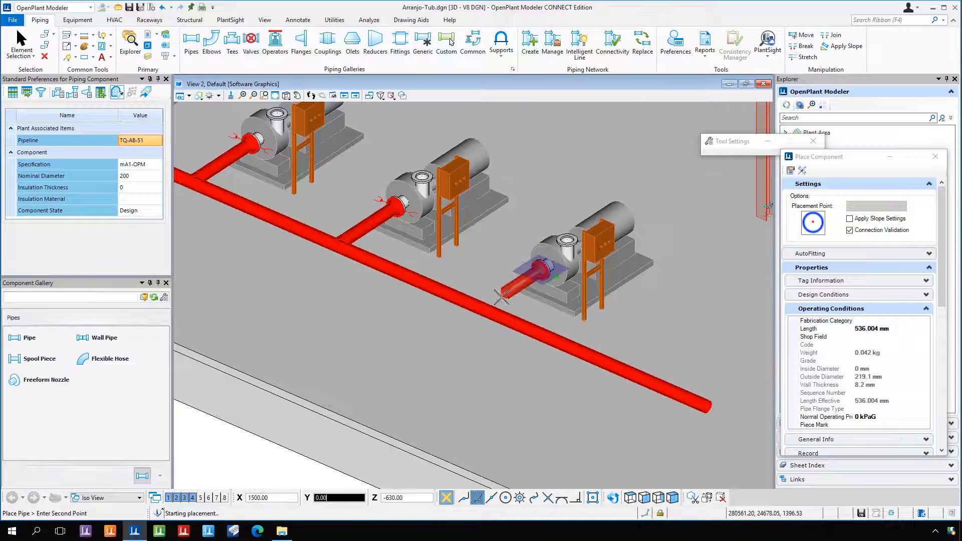
pyautogui.write('1500')
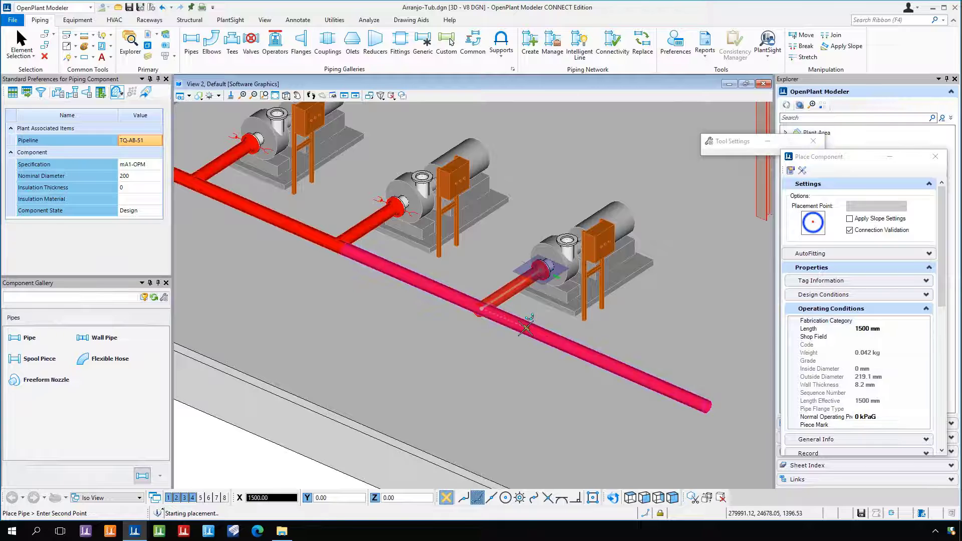
pyautogui.click(532, 334)
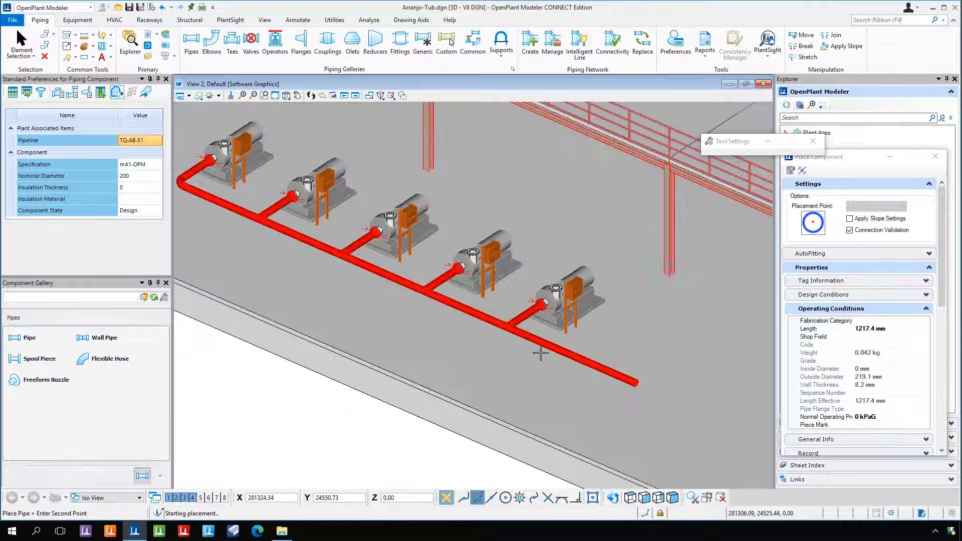
pyautogui.scroll(-3, 526, 336)
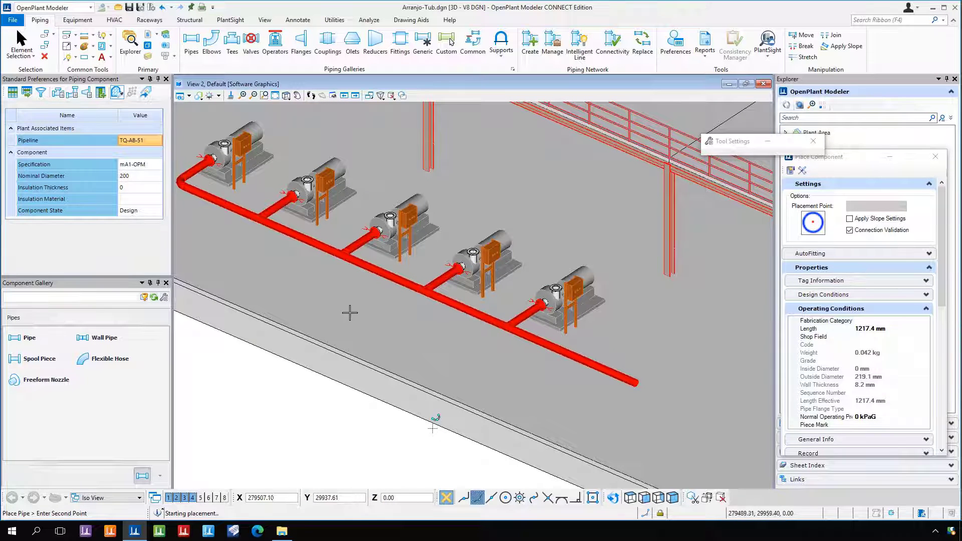
pyautogui.moveTo(350, 313); pyautogui.dragTo(394, 374, button='middle')
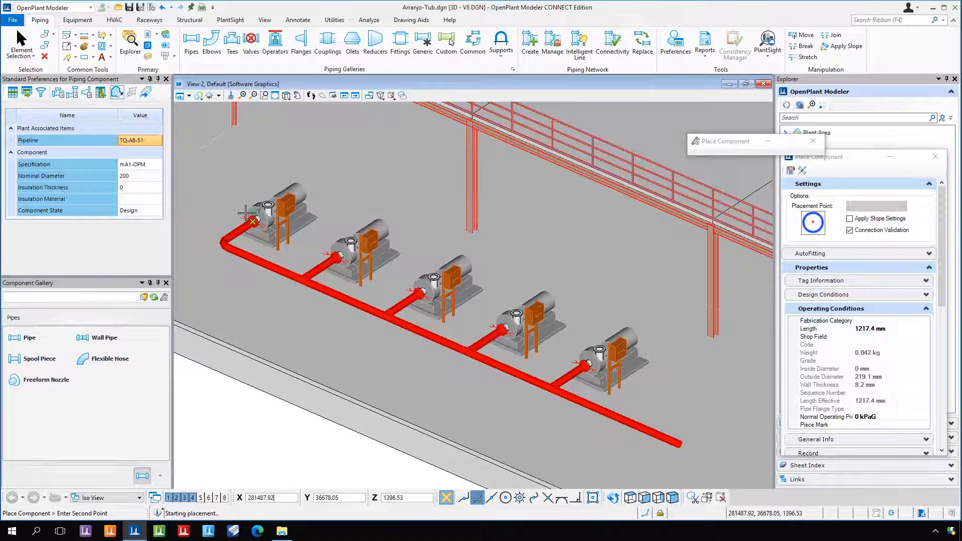
pyautogui.click(250, 40)
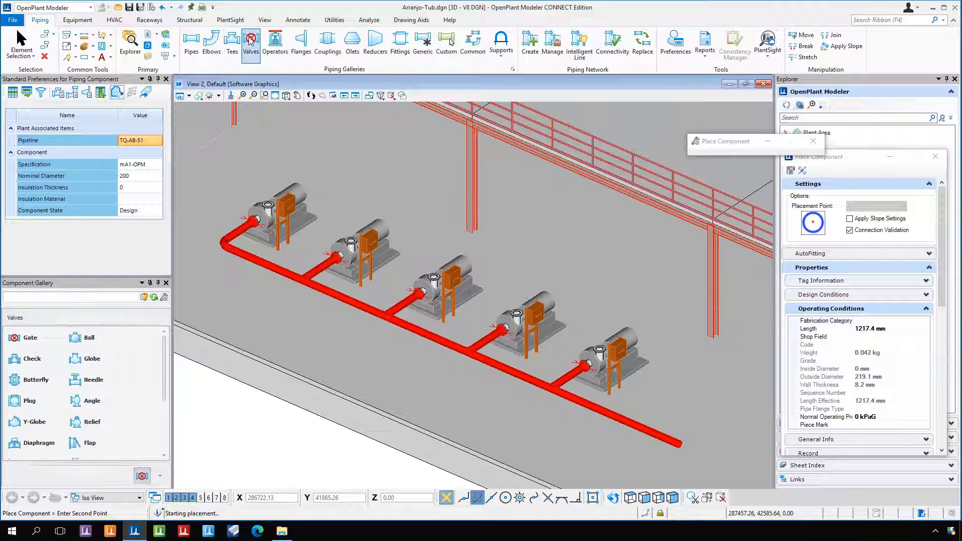
pyautogui.click(28, 341)
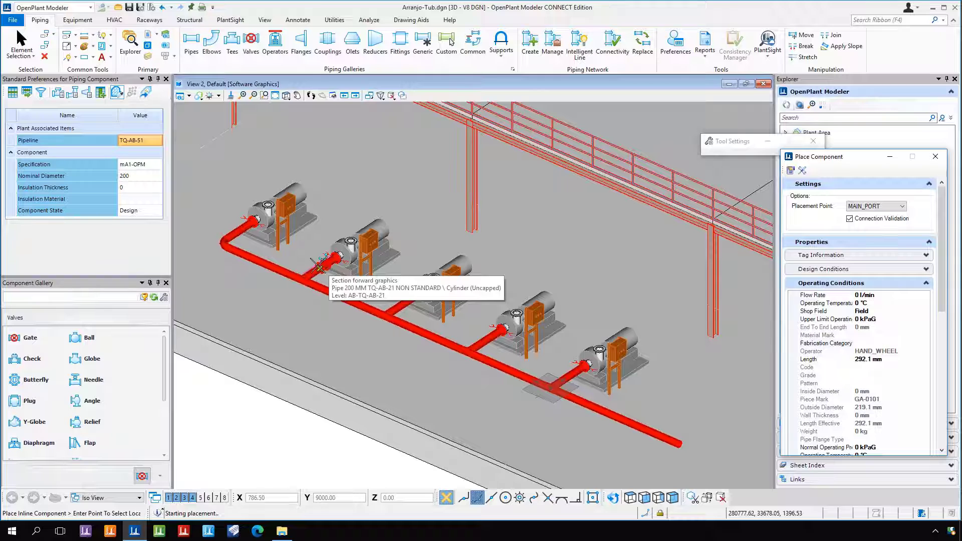
pyautogui.click(239, 230)
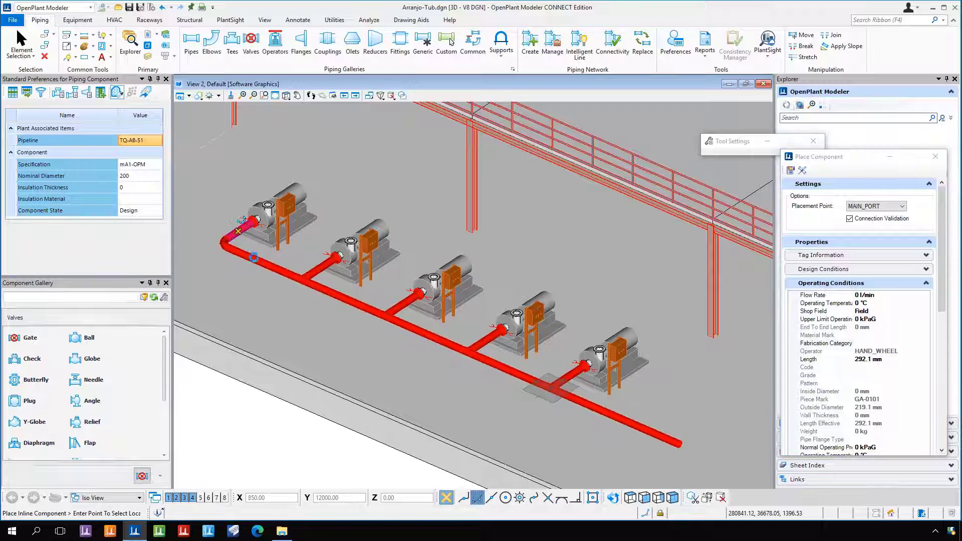
pyautogui.press('Escape')
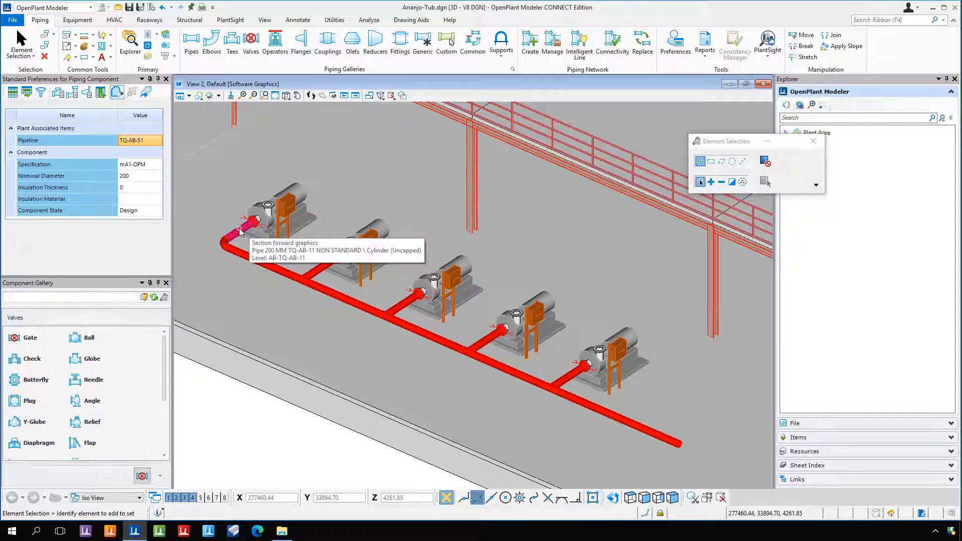
pyautogui.click(141, 140)
pyautogui.click(158, 141)
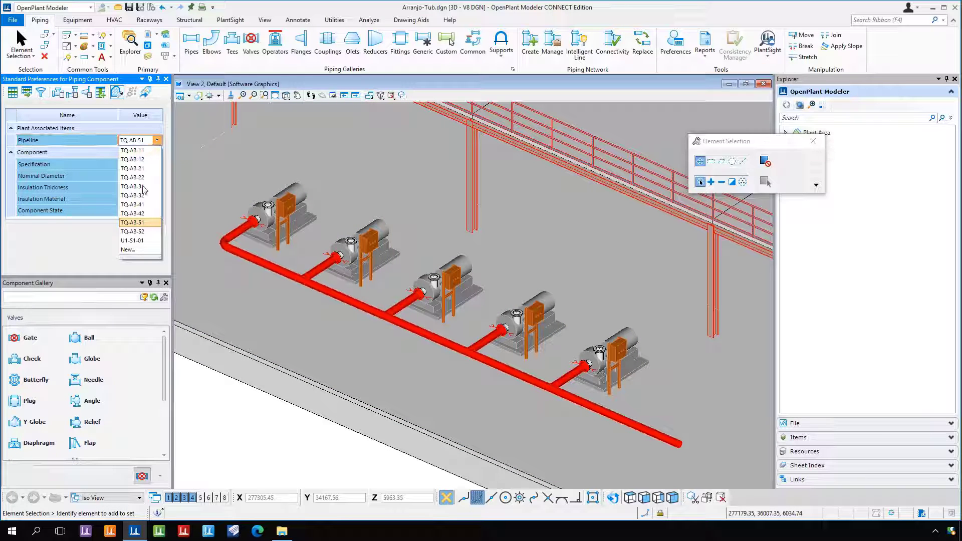
pyautogui.click(103, 238)
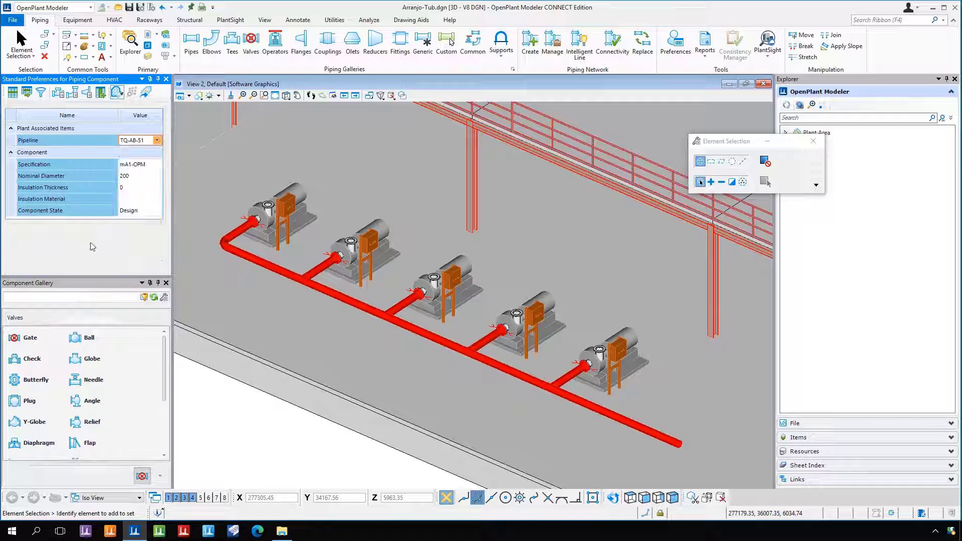
# Place a gate valve inline on the first pump's TQ-AB-11 nozzle pipe, using placement point OTHER and orienting the handwheel upward
pyautogui.click(30, 341)
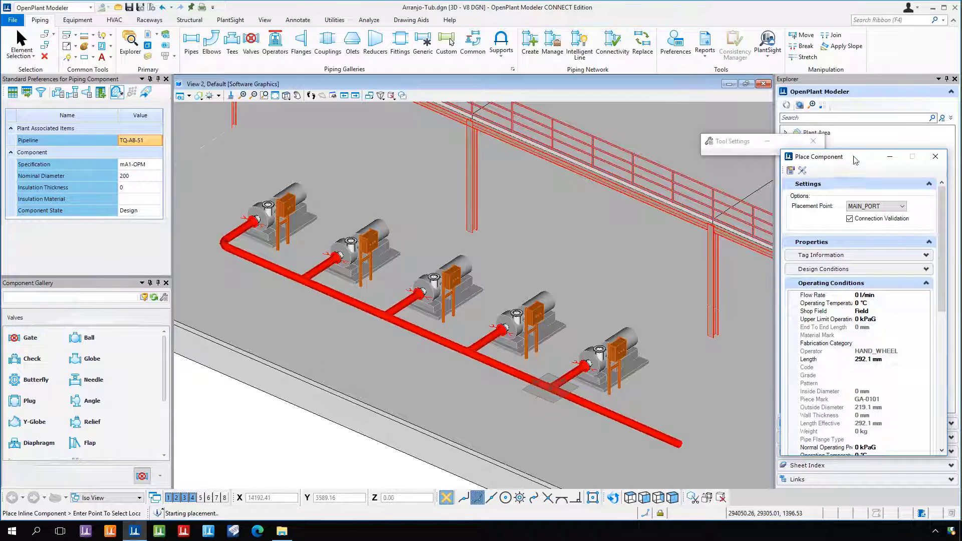
pyautogui.moveTo(856, 160); pyautogui.dragTo(771, 132)
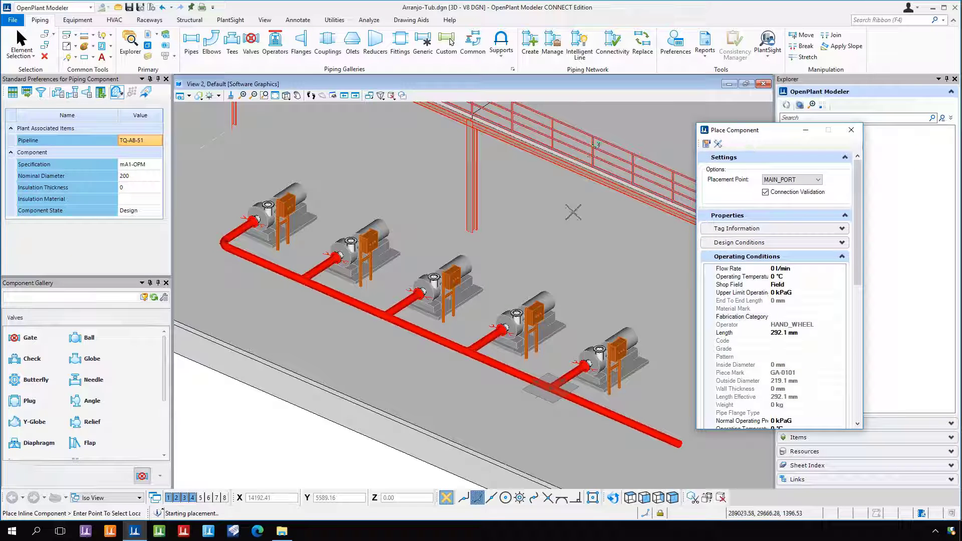
pyautogui.click(785, 180)
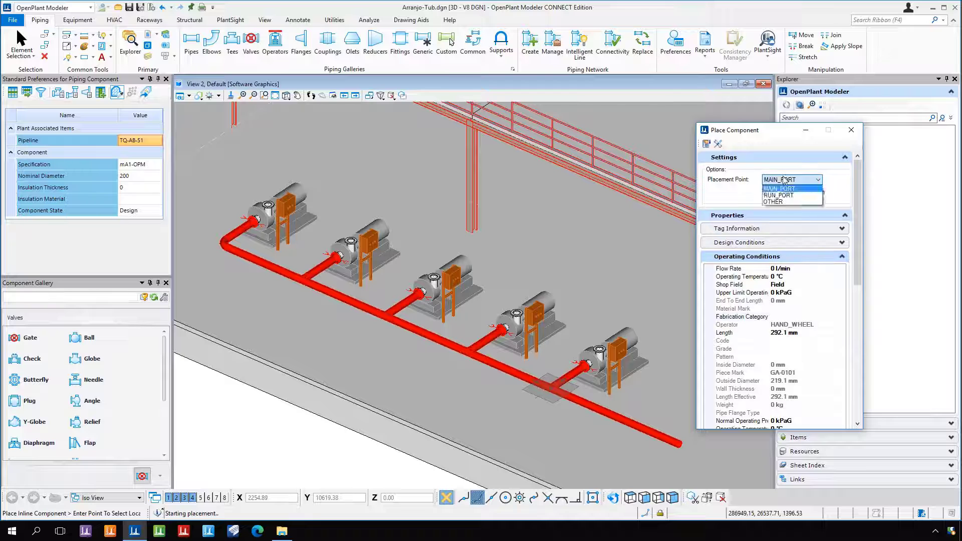
pyautogui.click(773, 202)
pyautogui.scroll(5, 221, 229)
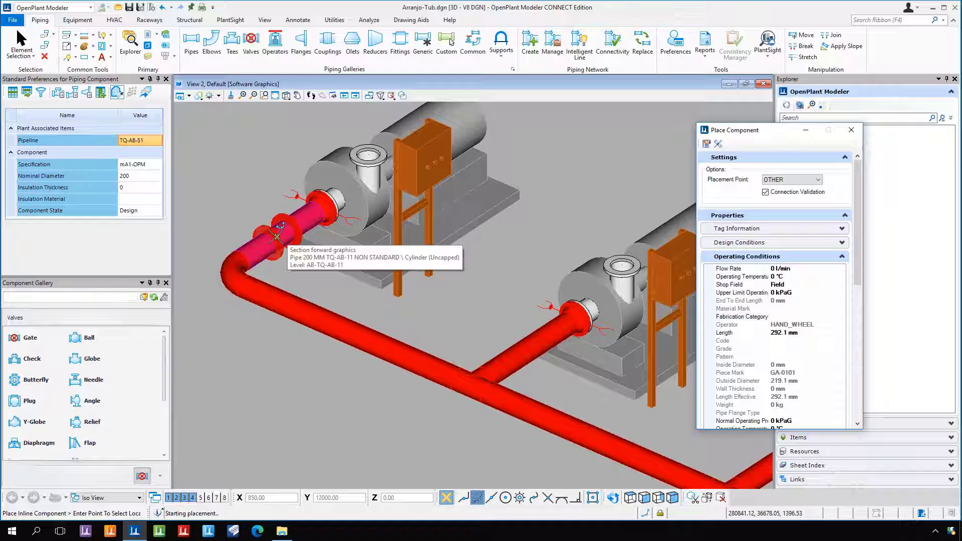
pyautogui.click(120, 94)
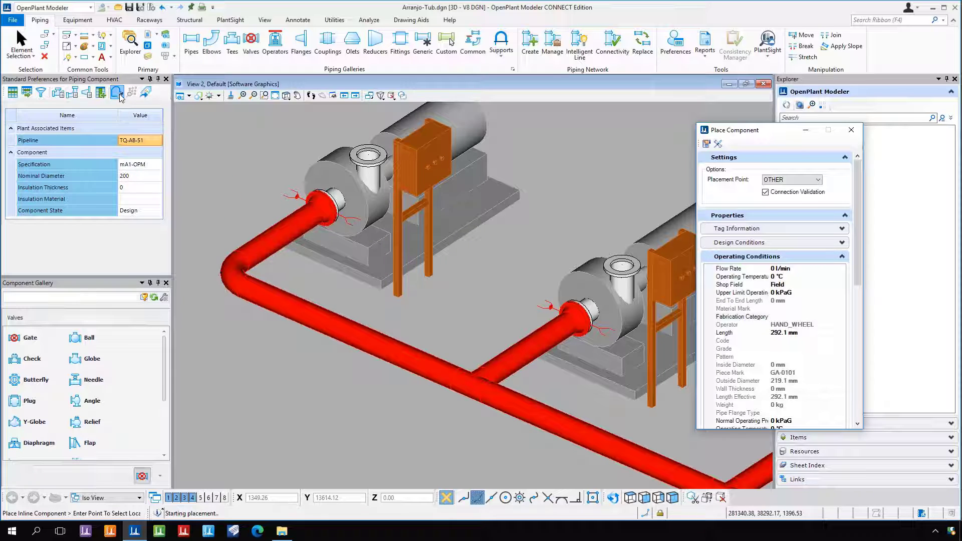
pyautogui.click(277, 238)
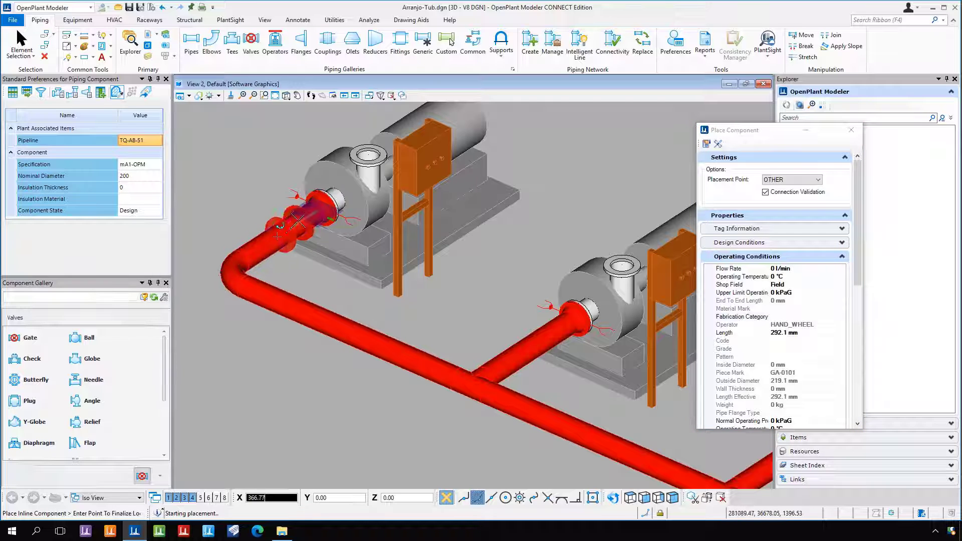
pyautogui.click(279, 238)
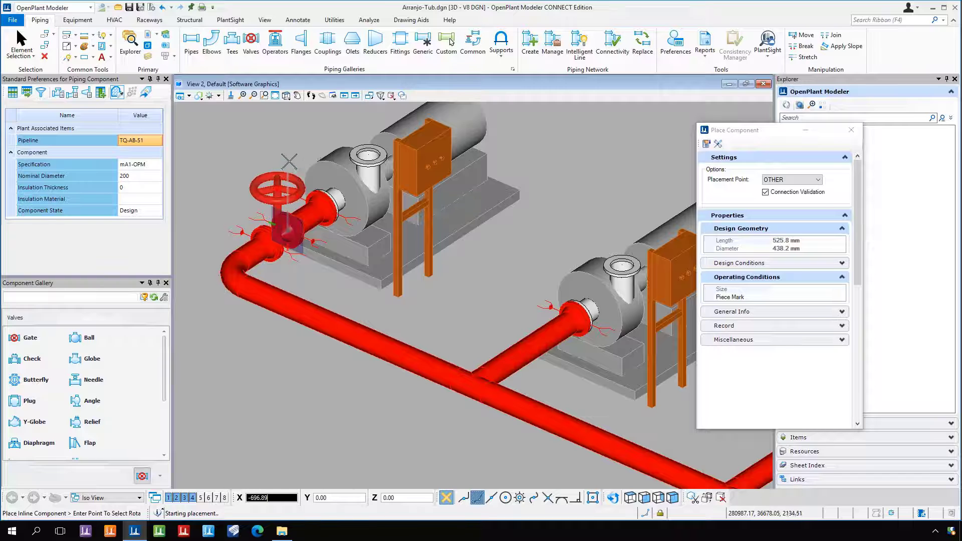
pyautogui.click(289, 160)
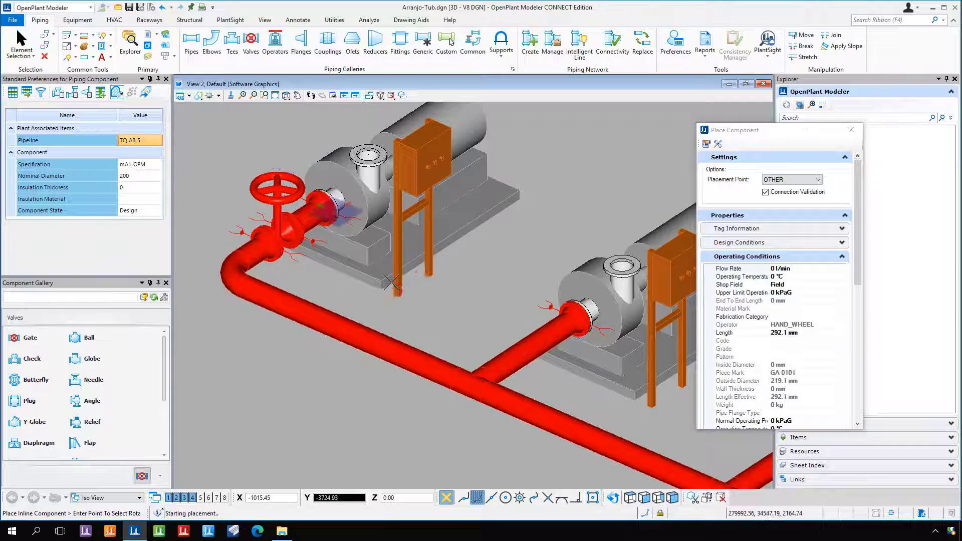
# Place a gate valve at the middle of the second pump's TQ-AB-21 branch pipe with its handwheel facing up
pyautogui.scroll(-2, 529, 341)
pyautogui.moveTo(522, 344); pyautogui.dragTo(357, 290, button='middle')
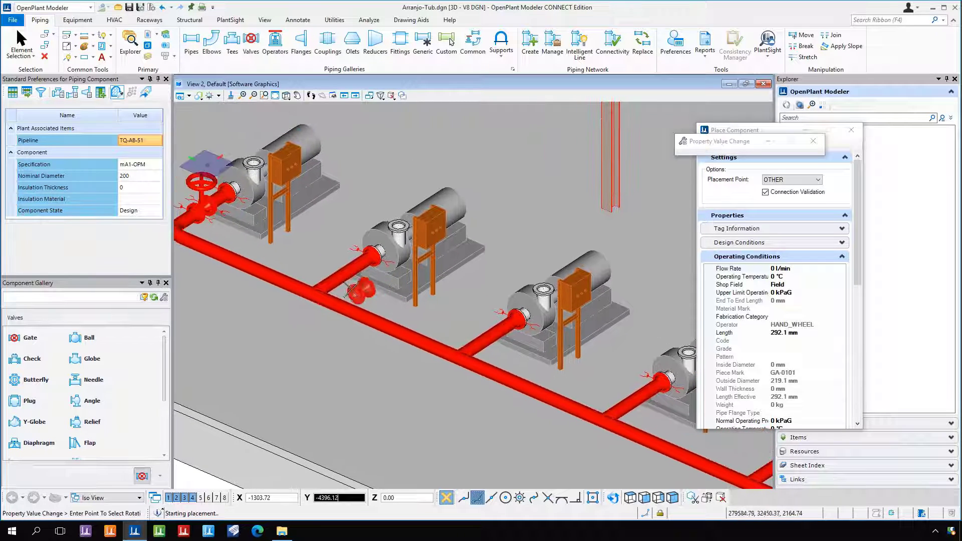
pyautogui.click(115, 95)
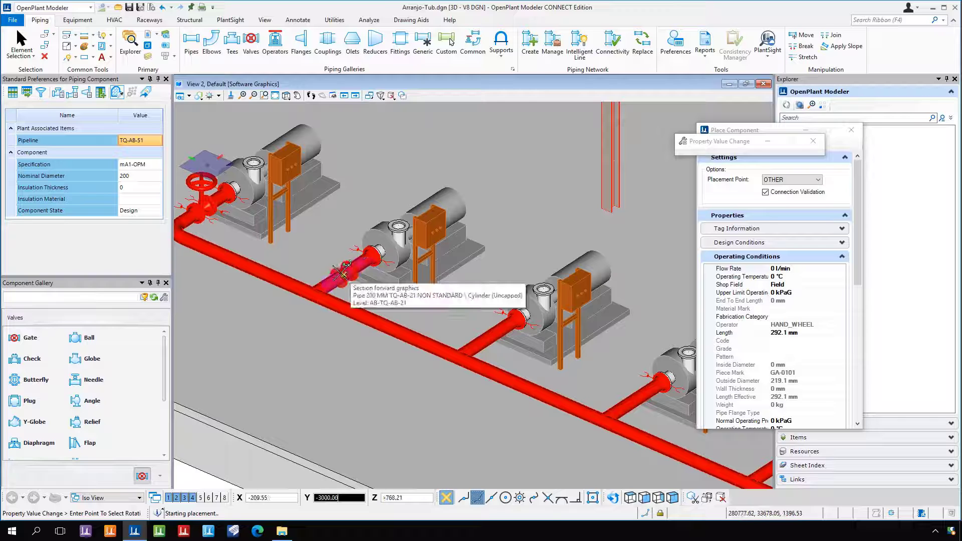
pyautogui.click(349, 251)
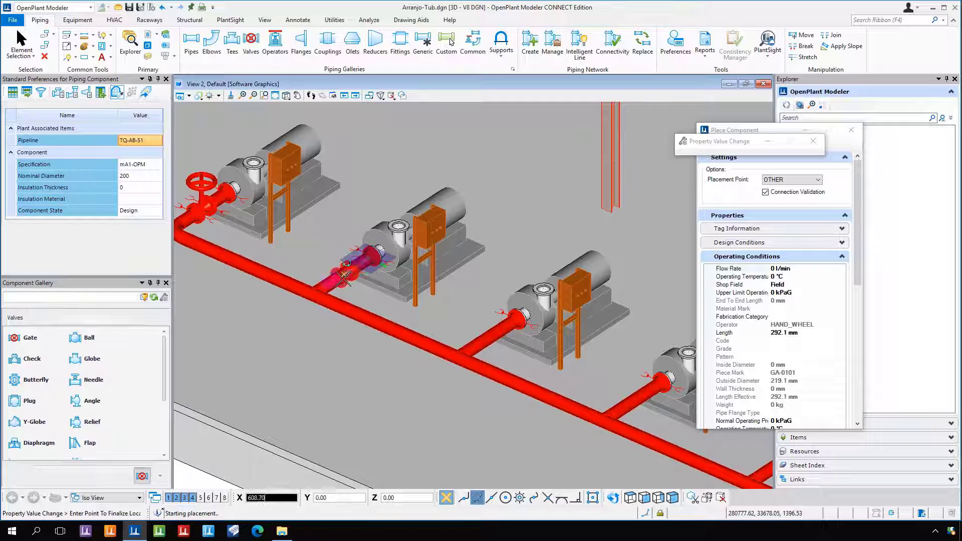
pyautogui.click(346, 231)
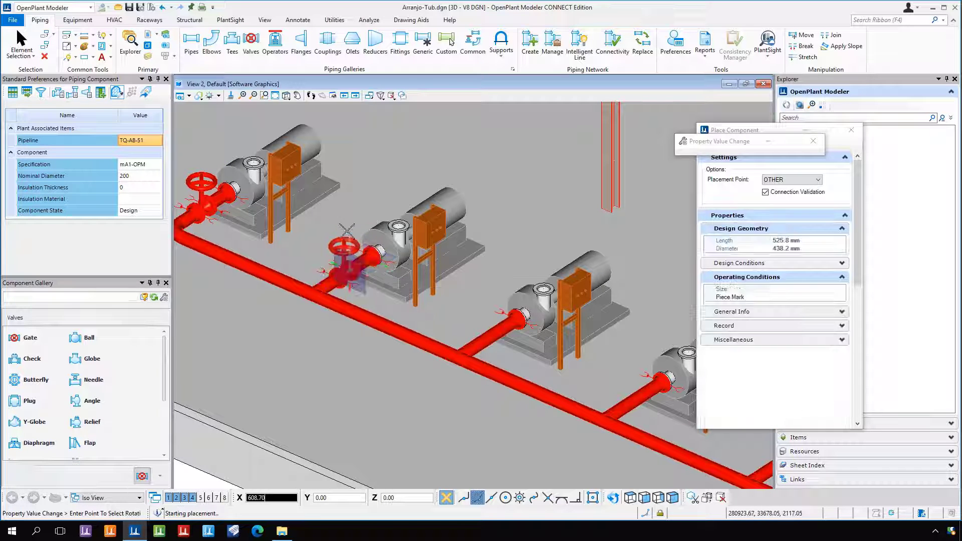
pyautogui.click(346, 230)
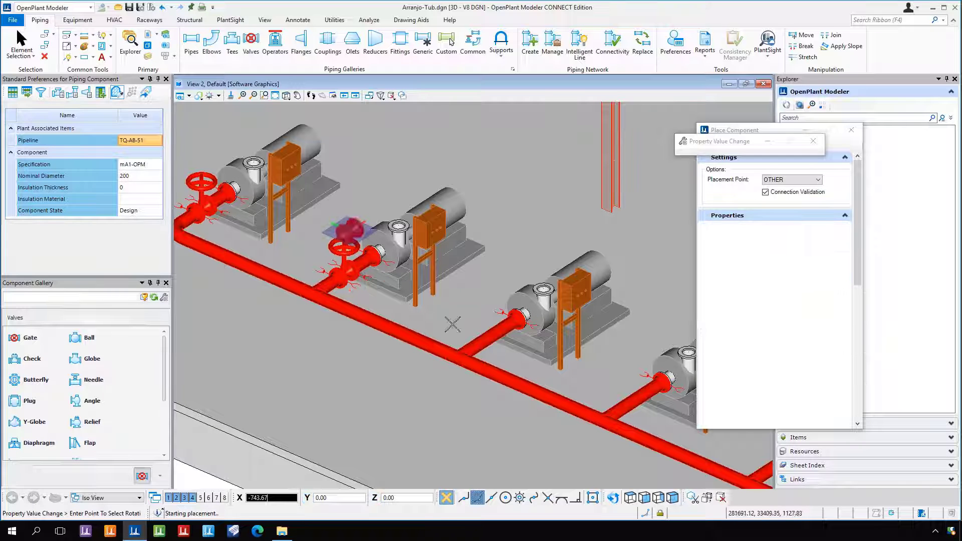
# Insert a gate valve midway along the third pump's branch pipe, with the handwheel pointing up
pyautogui.click(490, 337)
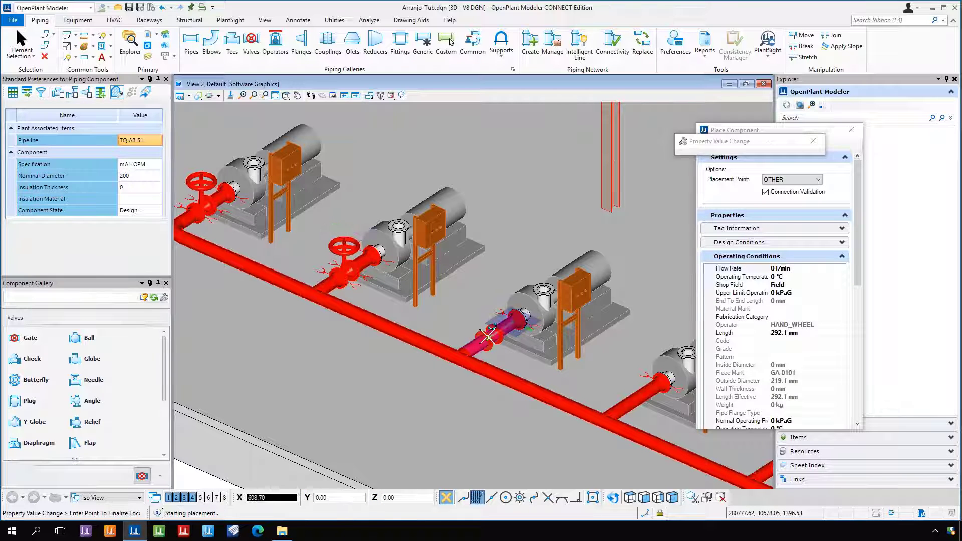
pyautogui.click(485, 280)
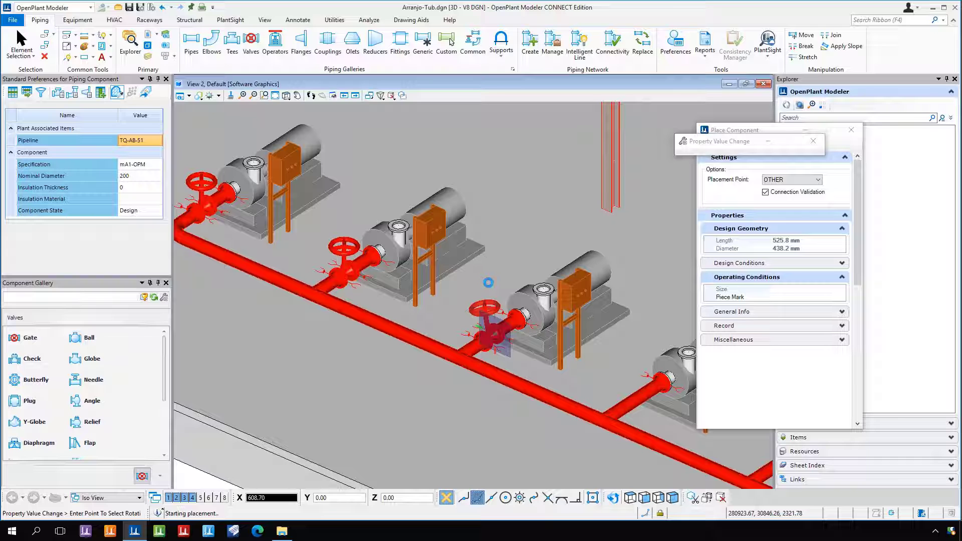
pyautogui.click(493, 284)
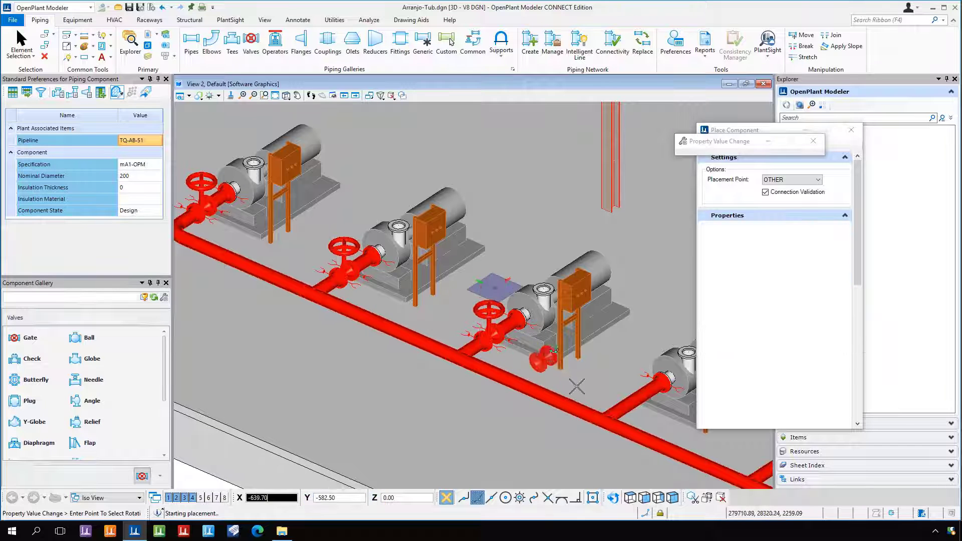
# Place a gate valve at the middle of the fourth pump's branch pipe with its handwheel facing up
pyautogui.moveTo(458, 301); pyautogui.dragTo(401, 229, button='middle')
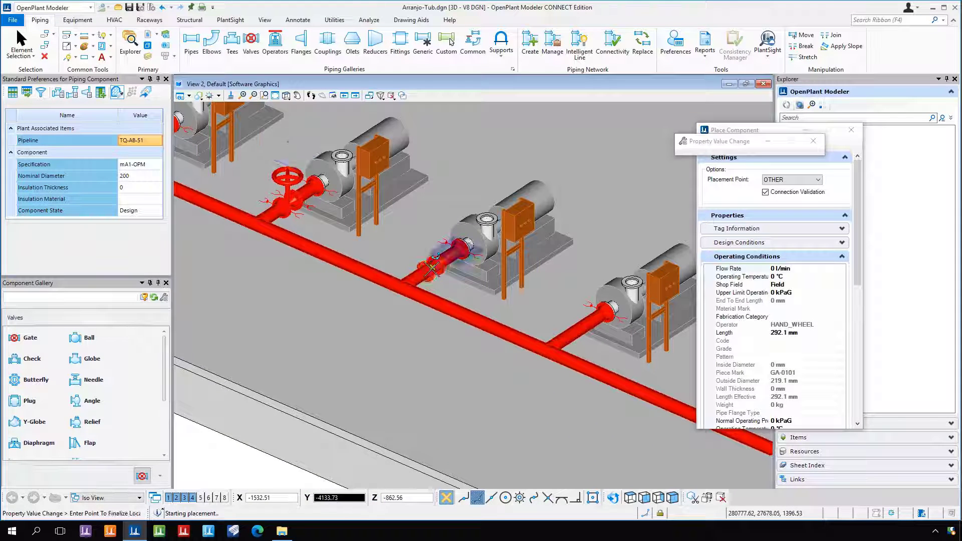
pyautogui.click(434, 267)
pyautogui.click(433, 267)
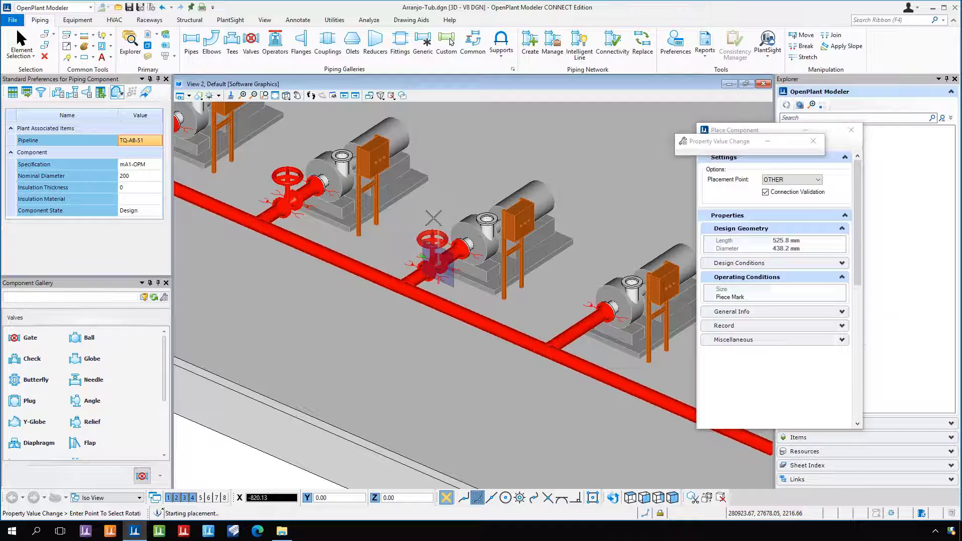
pyautogui.click(434, 218)
# Insert a gate valve midway along the fifth pump's TQ-AB-51 branch pipe, orienting the handwheel upward
pyautogui.moveTo(556, 361); pyautogui.dragTo(489, 383, button='middle')
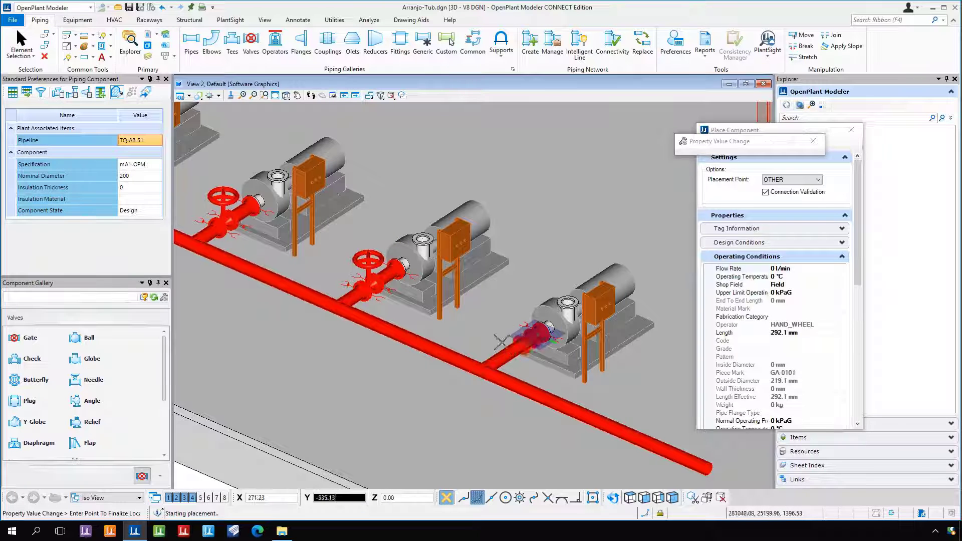
pyautogui.click(511, 300)
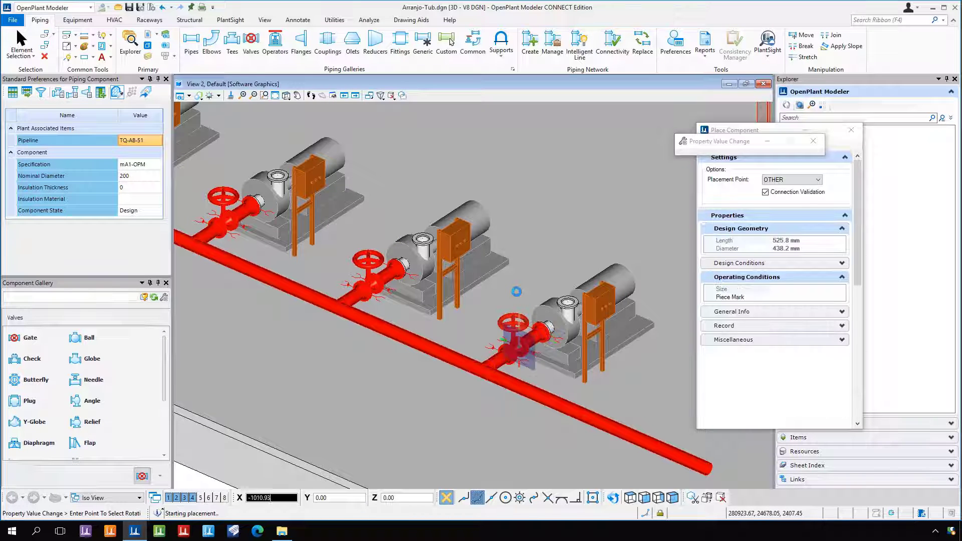
pyautogui.click(518, 286)
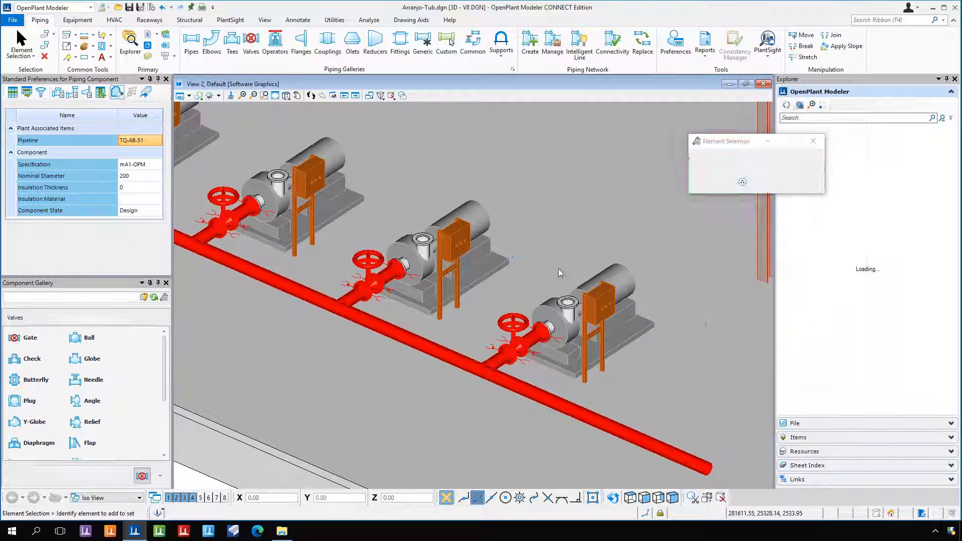
# Examine the gate valves along the row of pumps, including the component details of the third pump's valve
pyautogui.scroll(-1, 482, 359)
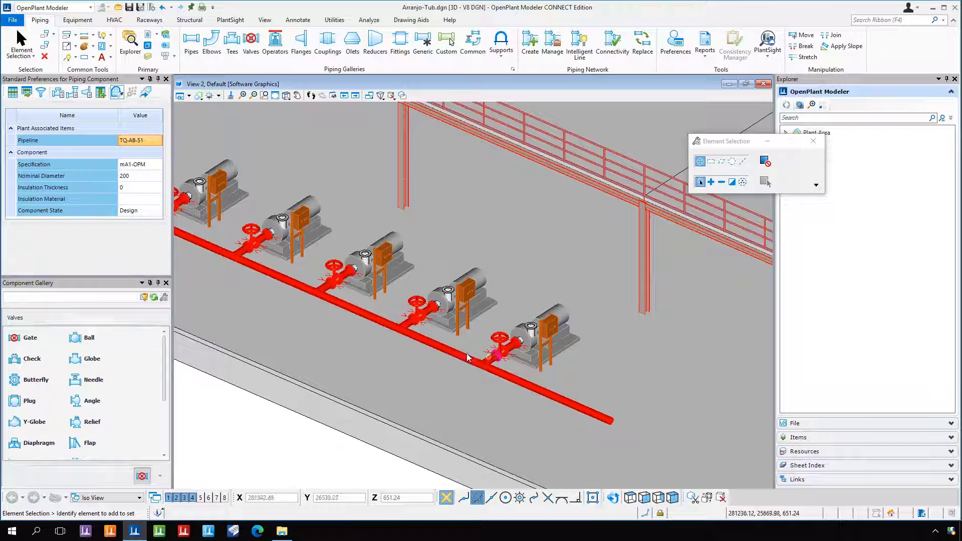
pyautogui.moveTo(337, 329); pyautogui.dragTo(513, 359, button='middle')
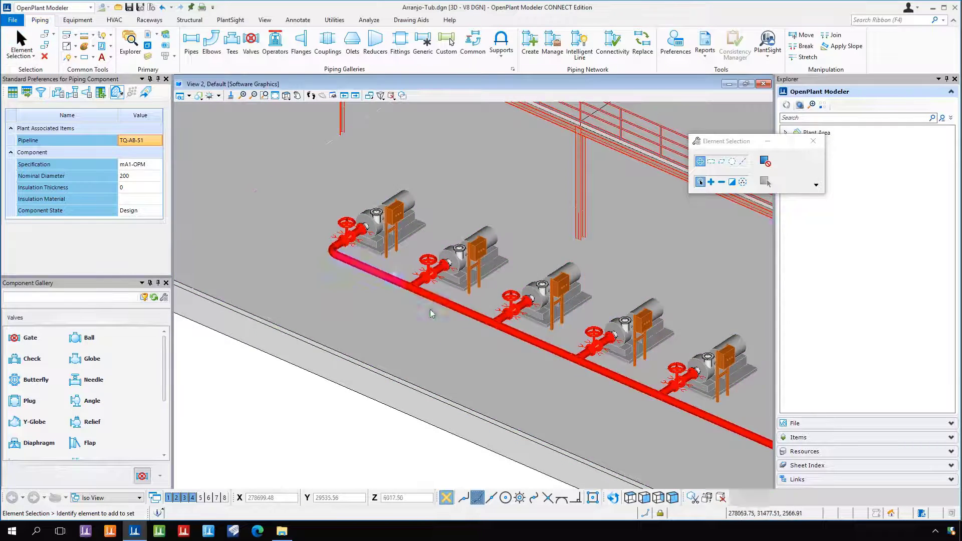
pyautogui.scroll(5, 426, 274)
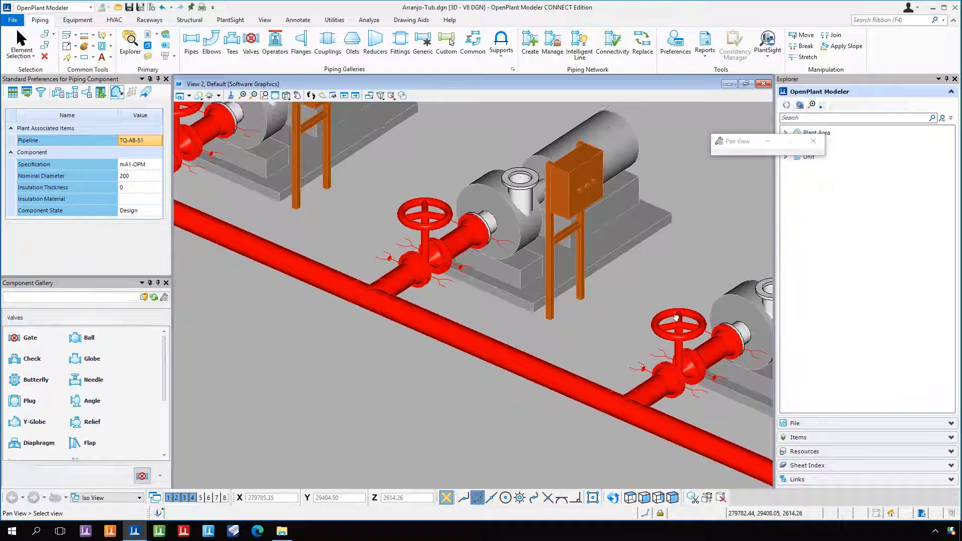
pyautogui.moveTo(721, 356); pyautogui.dragTo(745, 298, button='middle')
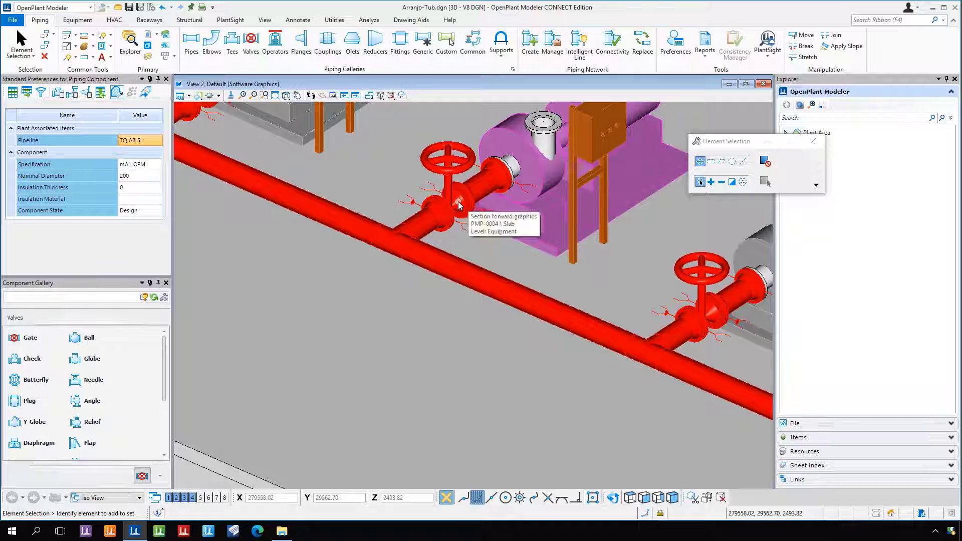
pyautogui.click(460, 205)
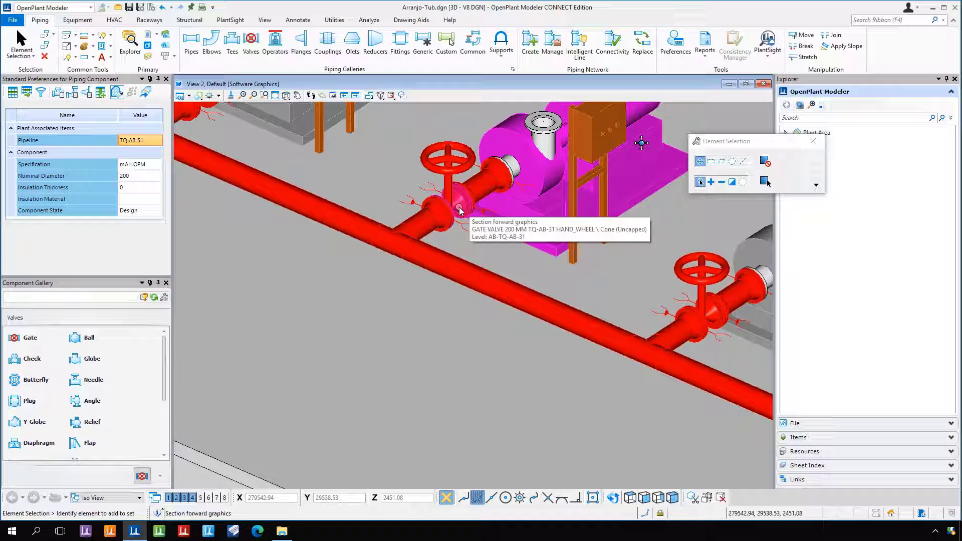
pyautogui.scroll(-5, 501, 245)
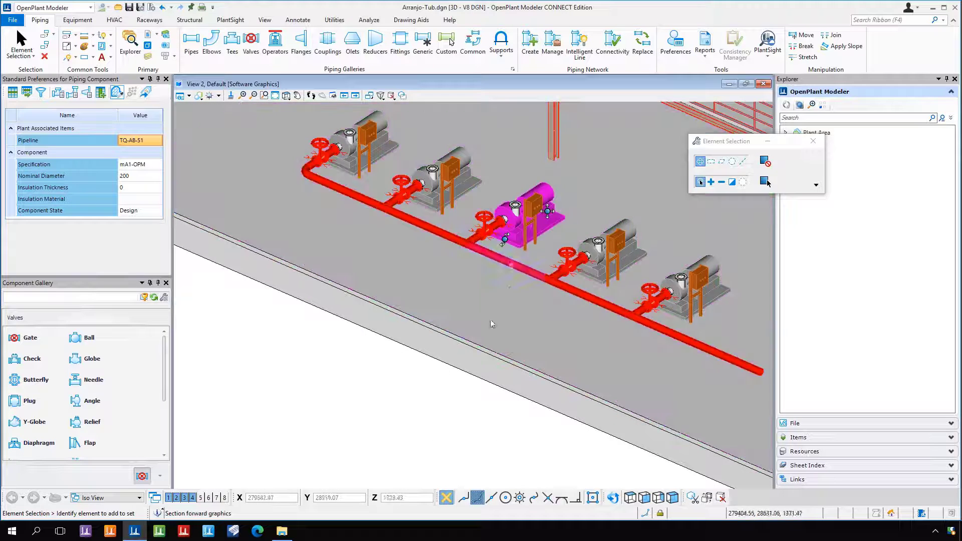
pyautogui.click(420, 413)
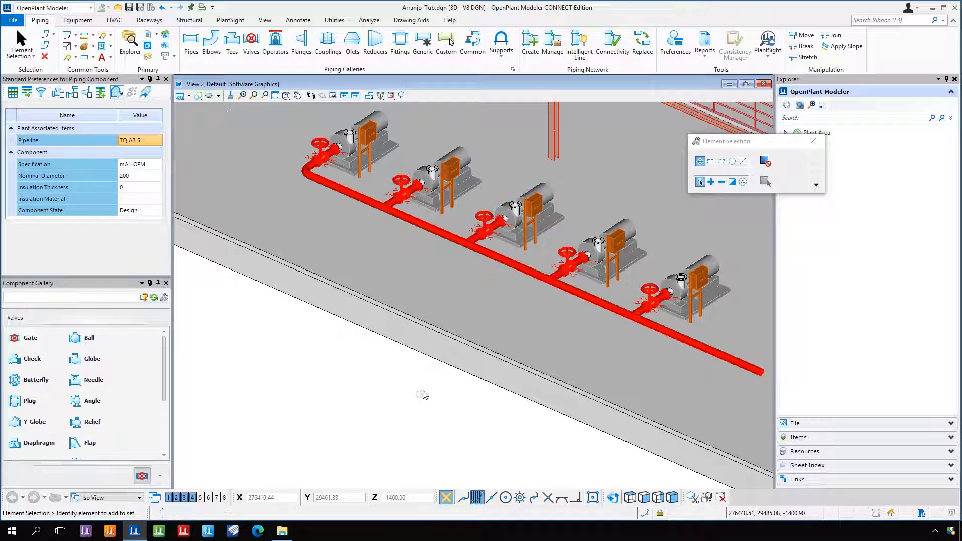
pyautogui.moveTo(454, 193); pyautogui.dragTo(425, 292, button='middle')
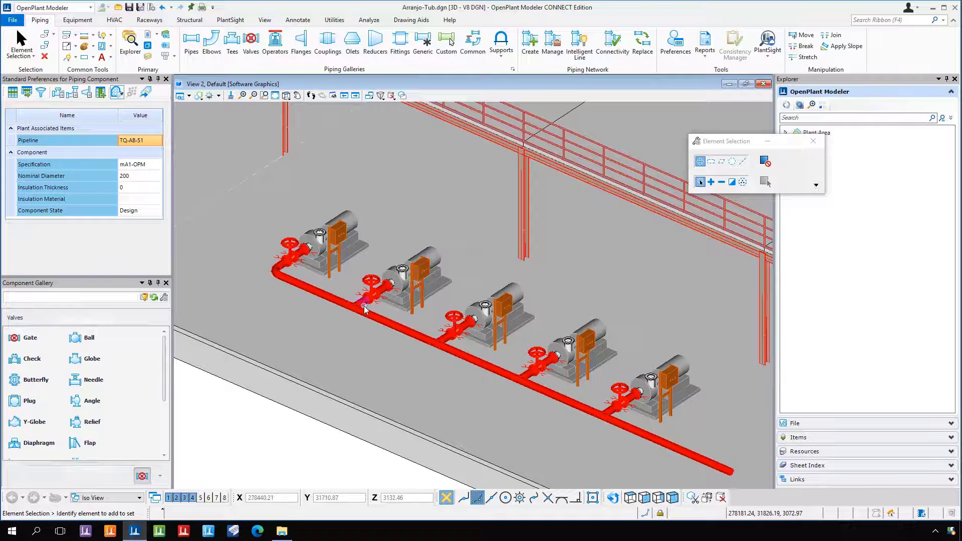
# Make TQ-AB-12 the active pipeline and place a 1000 mm vertical pipe up from the first pump's top nozzle
pyautogui.click(193, 45)
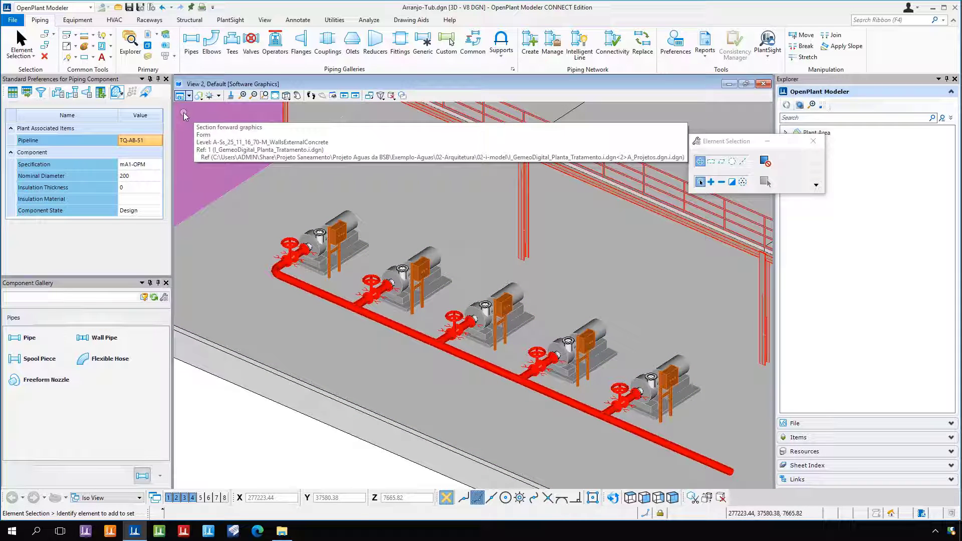
pyautogui.click(139, 142)
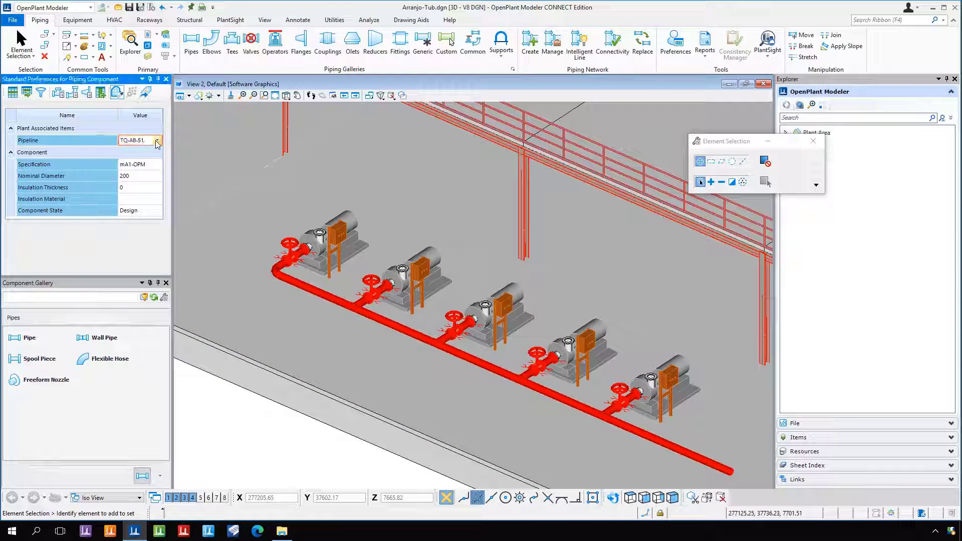
pyautogui.click(158, 141)
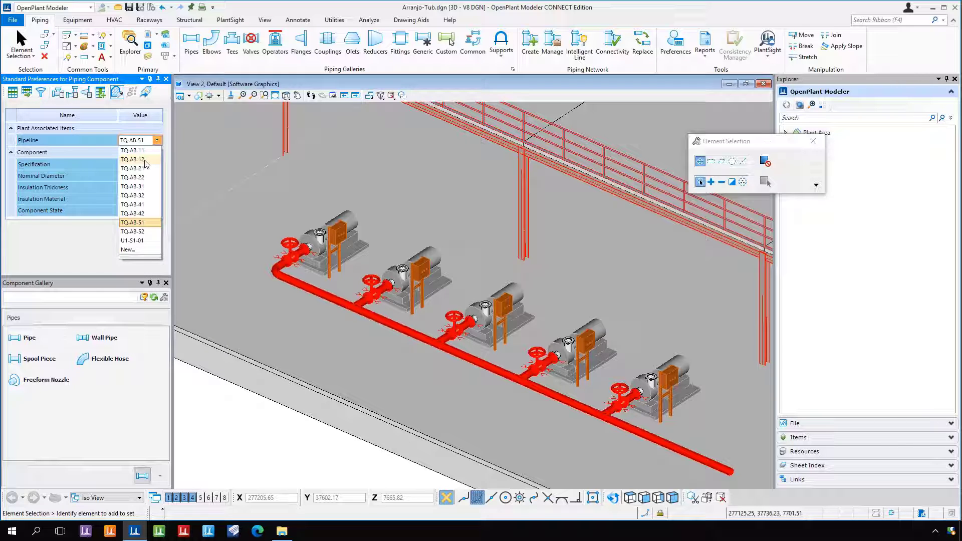
pyautogui.click(145, 160)
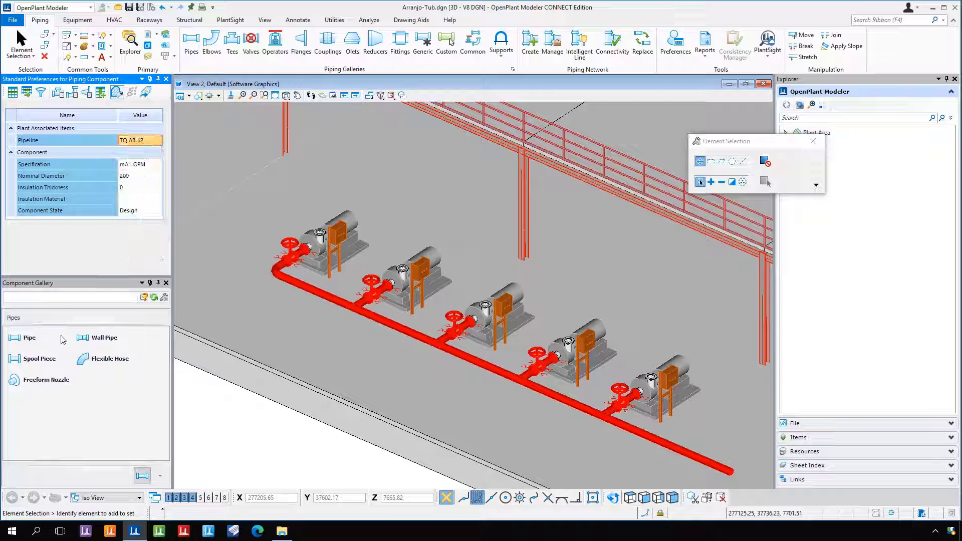
pyautogui.click(30, 339)
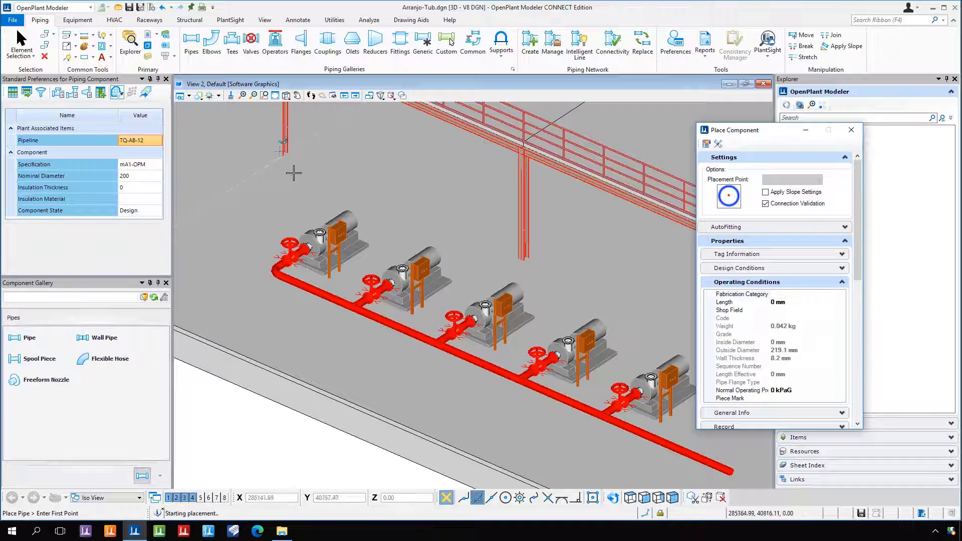
pyautogui.scroll(3, 307, 187)
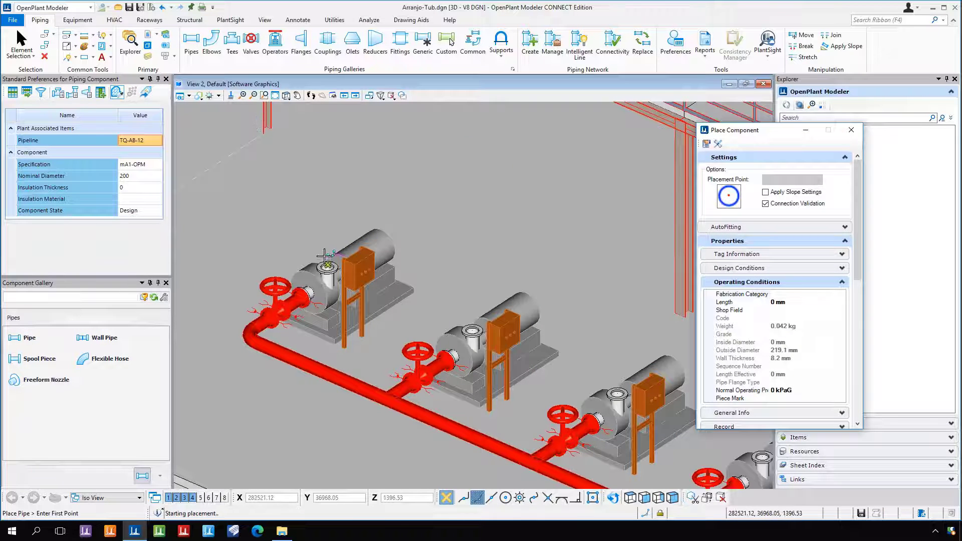
pyautogui.scroll(2, 325, 256)
pyautogui.click(329, 282)
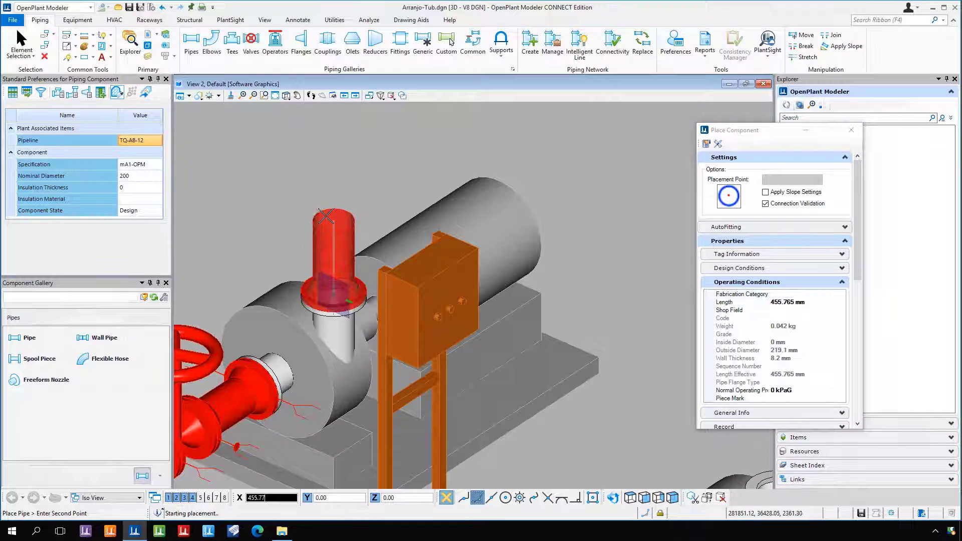
pyautogui.scroll(-2, 325, 216)
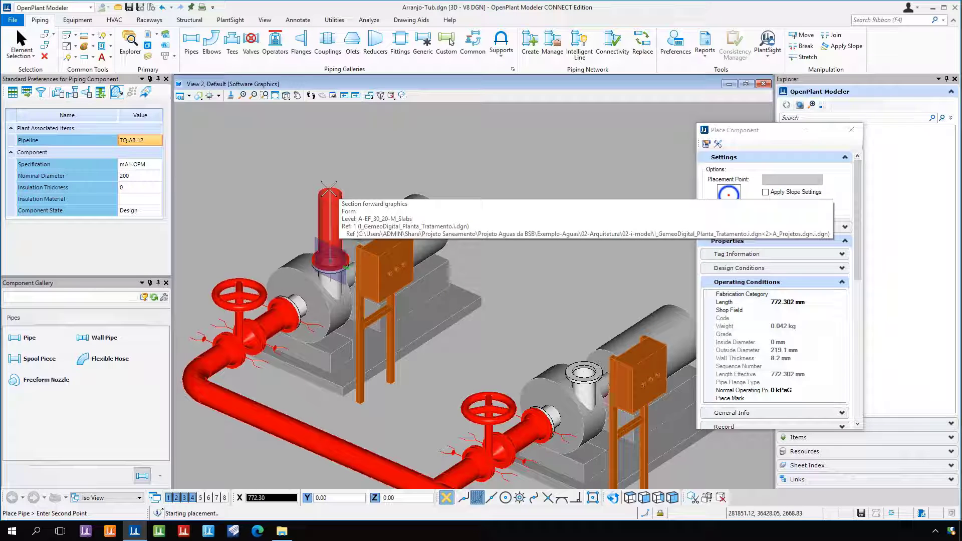
pyautogui.write('1000')
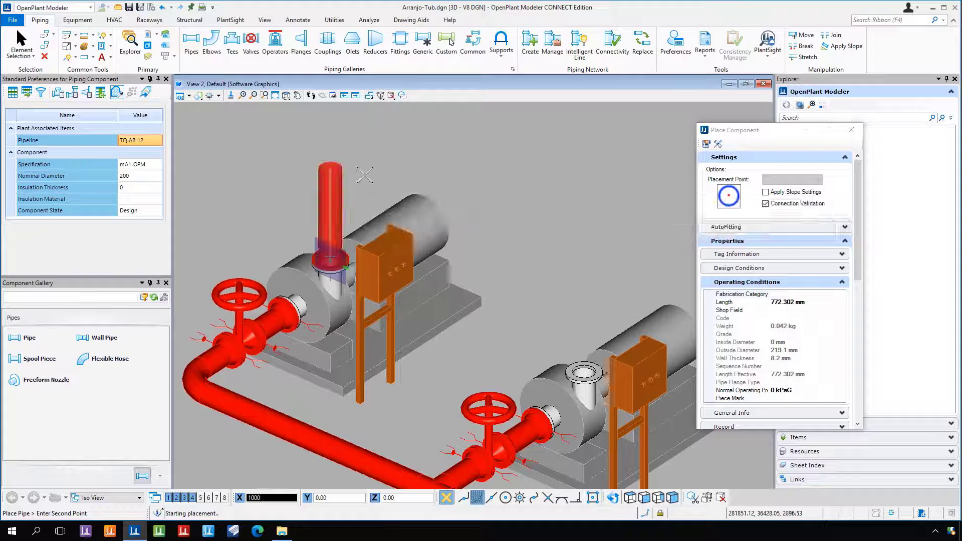
pyautogui.press('Return')
# Continue the first pump's discharge pipe horizontally toward the rear of the pump with a length of 1500 mm
pyautogui.scroll(-2, 351, 151)
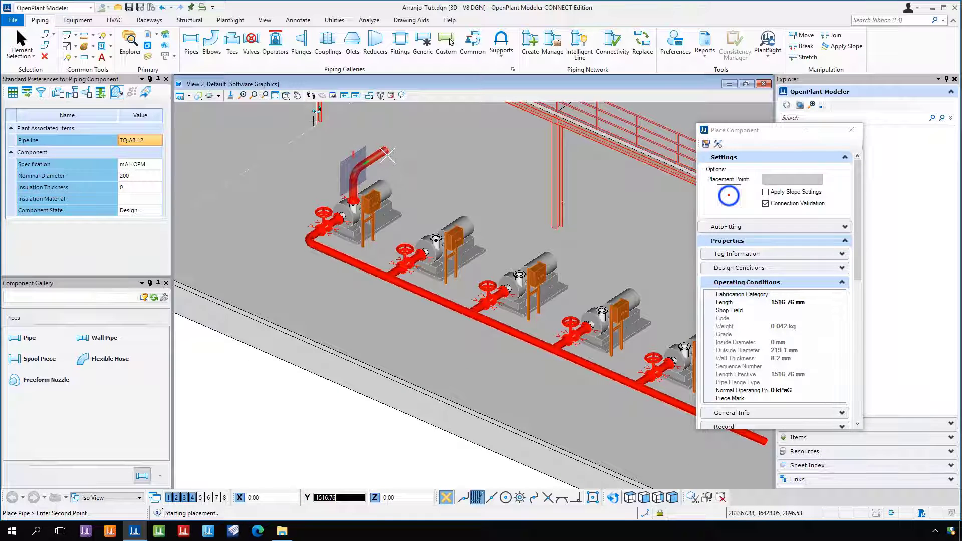
pyautogui.write('150')
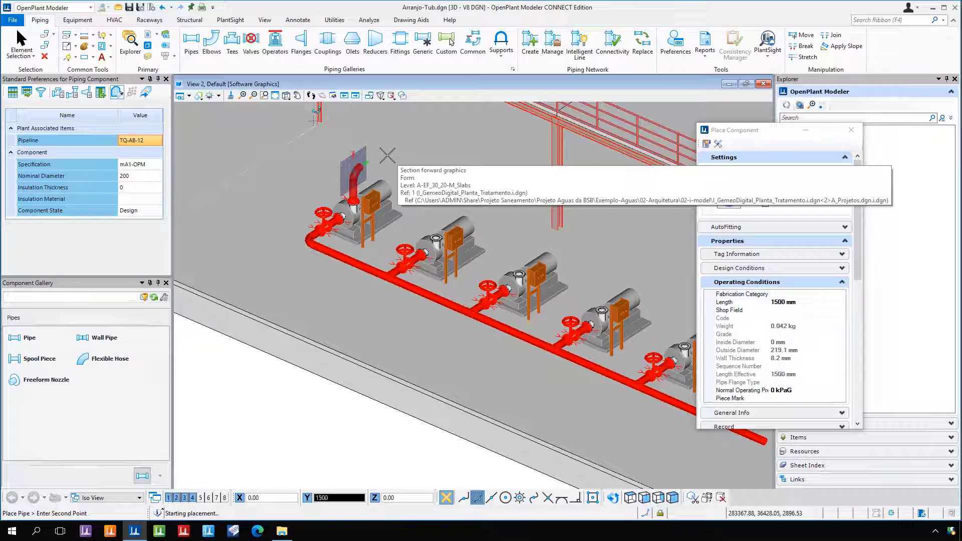
pyautogui.write('0')
pyautogui.press('Return')
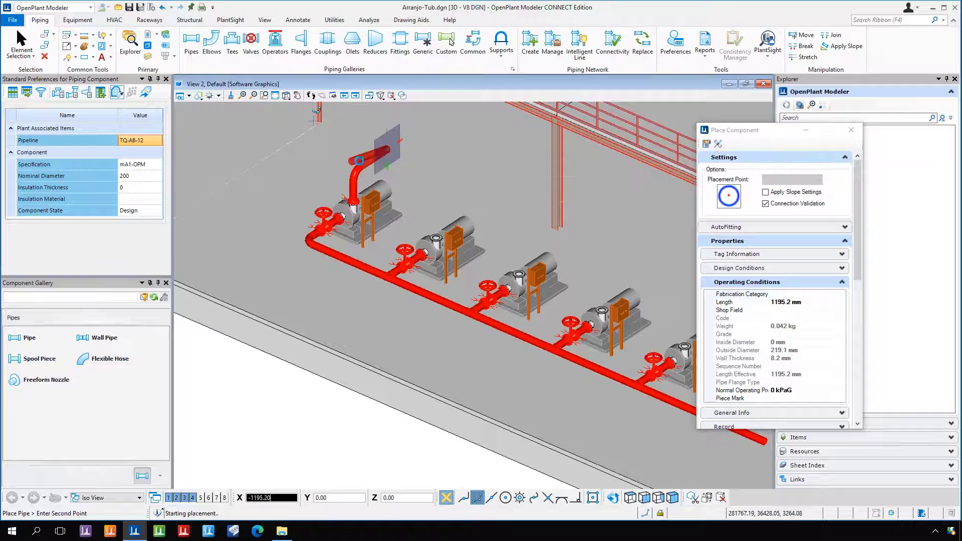
# Extend the discharge pipe behind the pumps as a header parallel to the front one, ending level with its free end
pyautogui.moveTo(411, 192); pyautogui.dragTo(234, 157, button='middle')
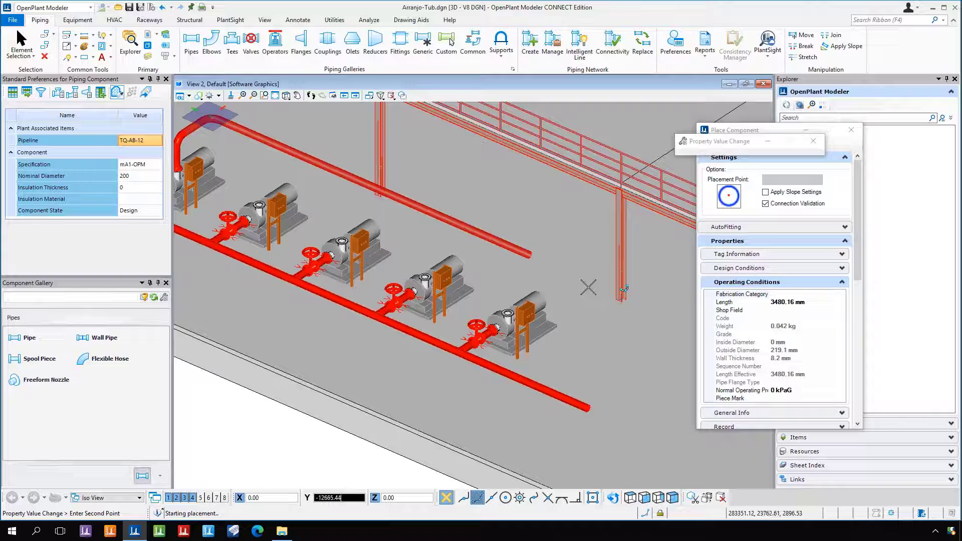
pyautogui.click(592, 409)
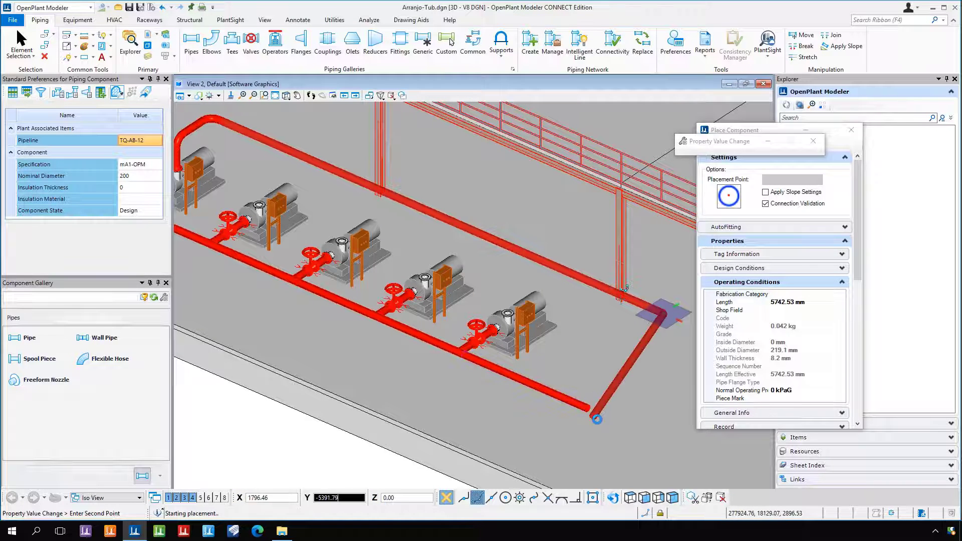
pyautogui.rightClick(597, 419)
# Make TQ-AB-22 the active pipeline and route a pipe from the second pump's top nozzle up and across to the rear header
pyautogui.moveTo(359, 349); pyautogui.dragTo(449, 374, button='middle')
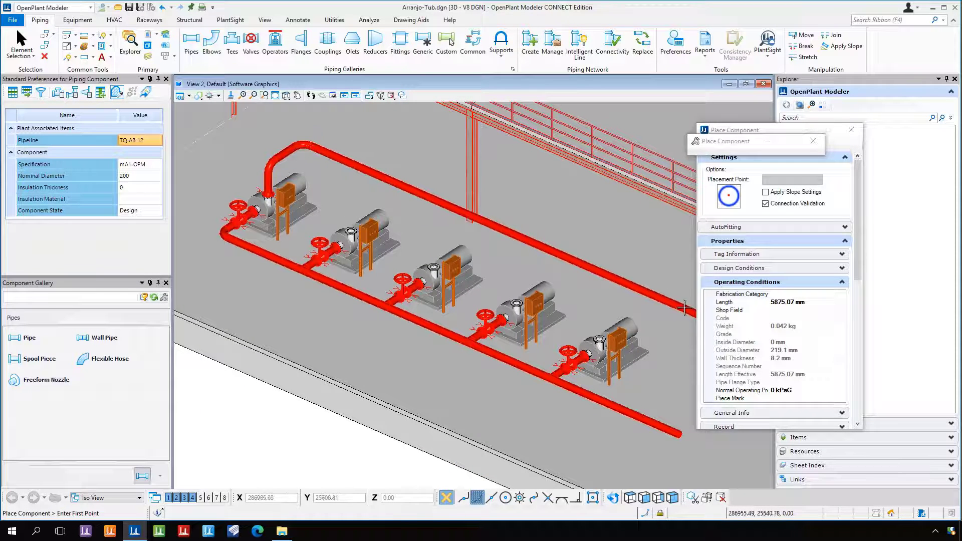
pyautogui.click(141, 143)
pyautogui.click(158, 142)
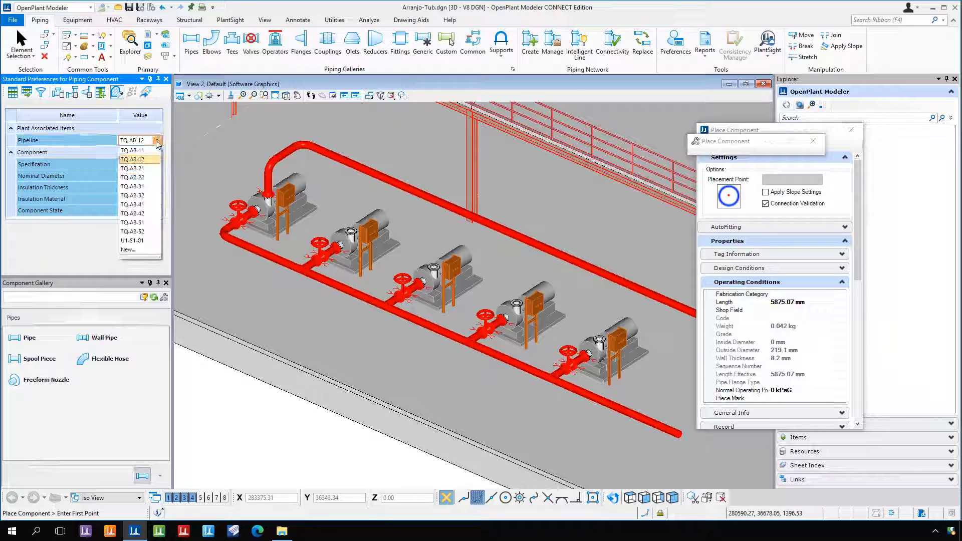
pyautogui.press('Escape')
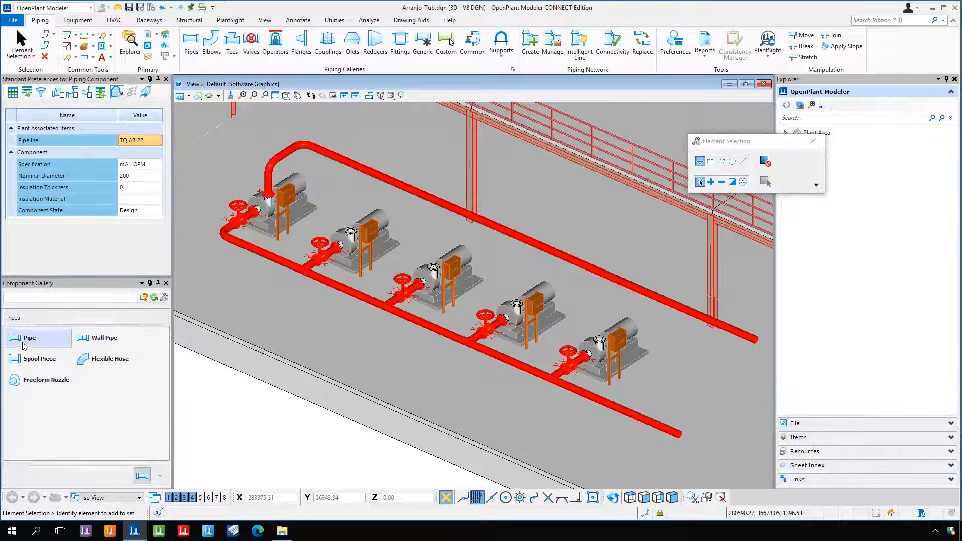
pyautogui.scroll(5, 351, 231)
pyautogui.click(351, 231)
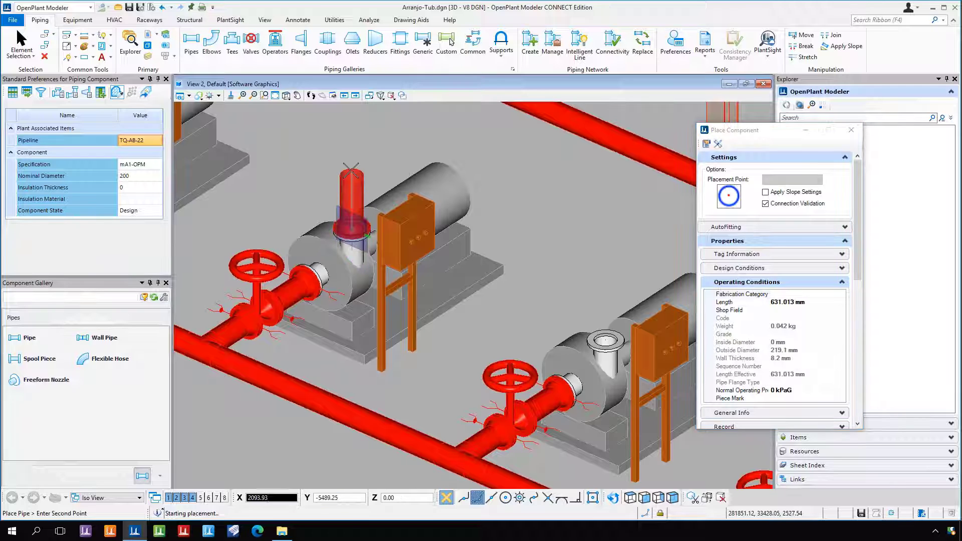
pyautogui.scroll(-5, 351, 171)
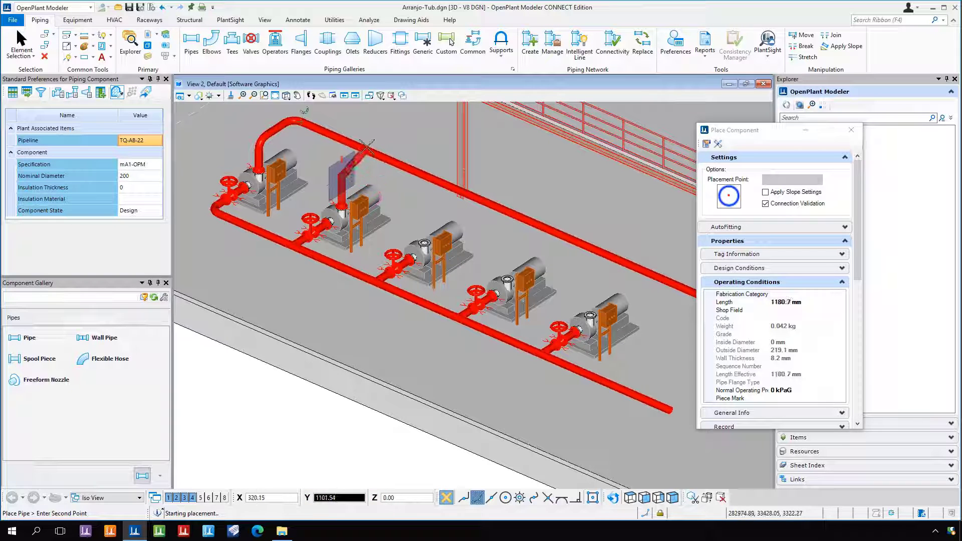
pyautogui.click(524, 219)
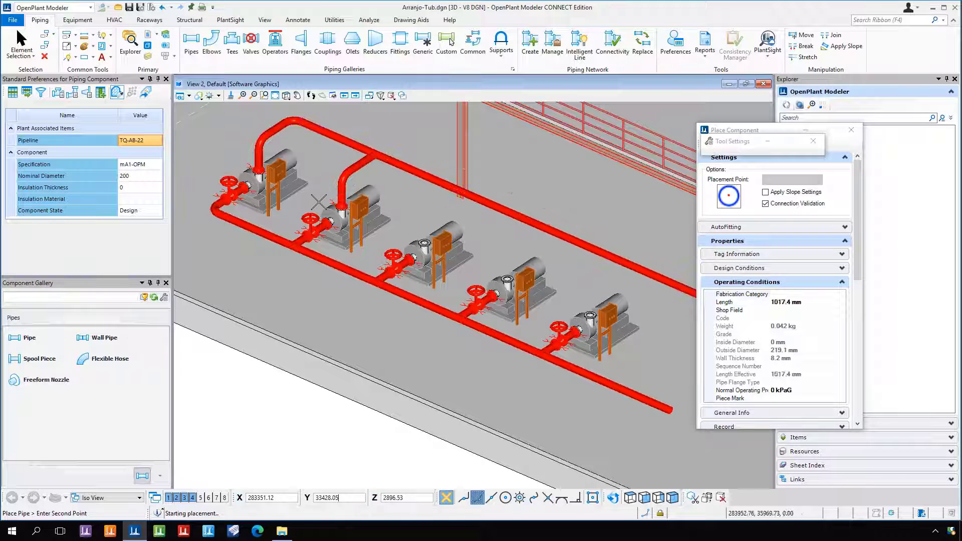
# Make TQ-AB-32 the active pipeline and route a pipe from the third pump's top nozzle up and across to the rear header
pyautogui.click(140, 144)
pyautogui.click(157, 141)
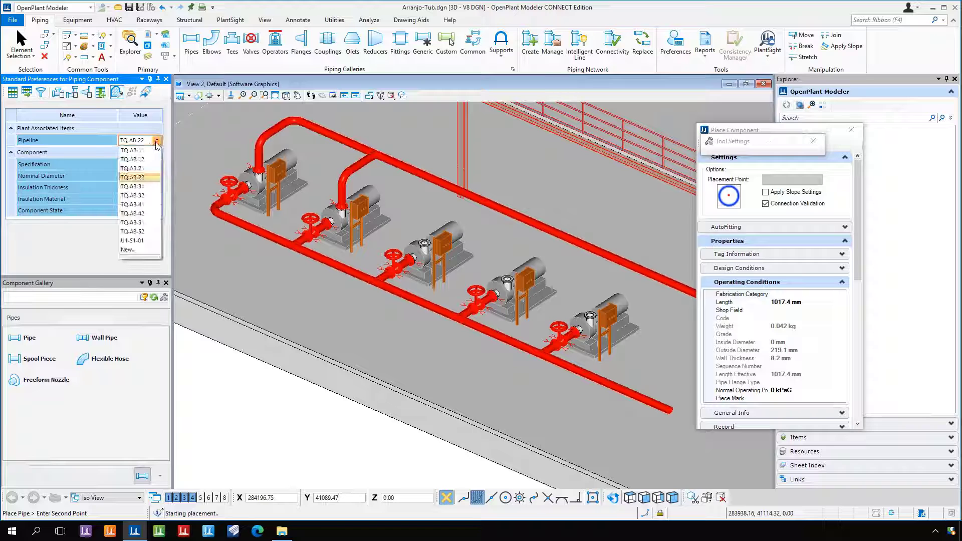
pyautogui.click(148, 198)
pyautogui.click(21, 343)
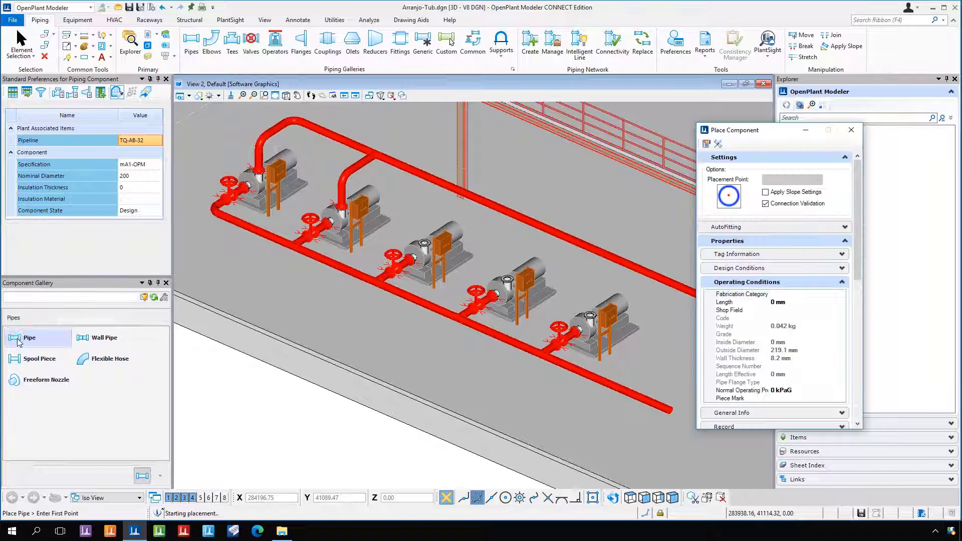
pyautogui.click(423, 242)
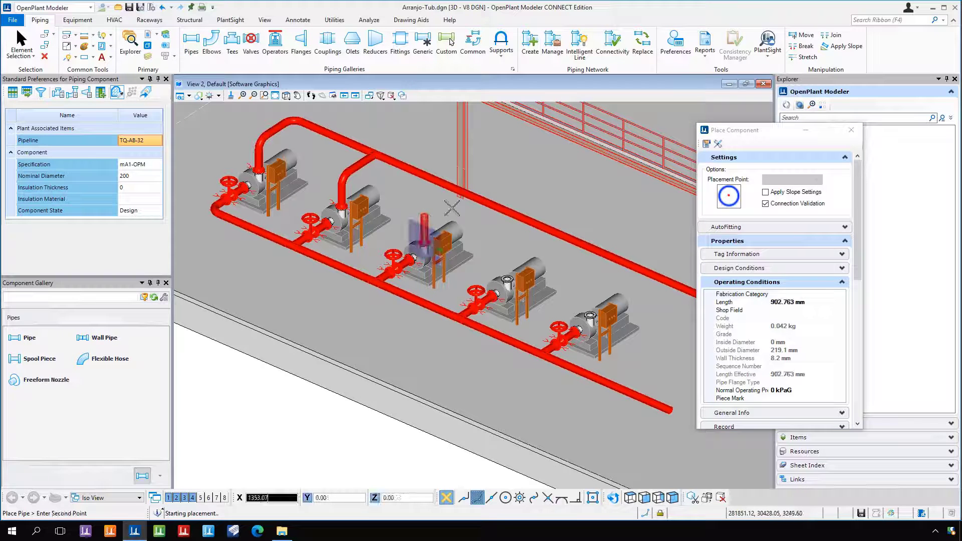
pyautogui.click(563, 237)
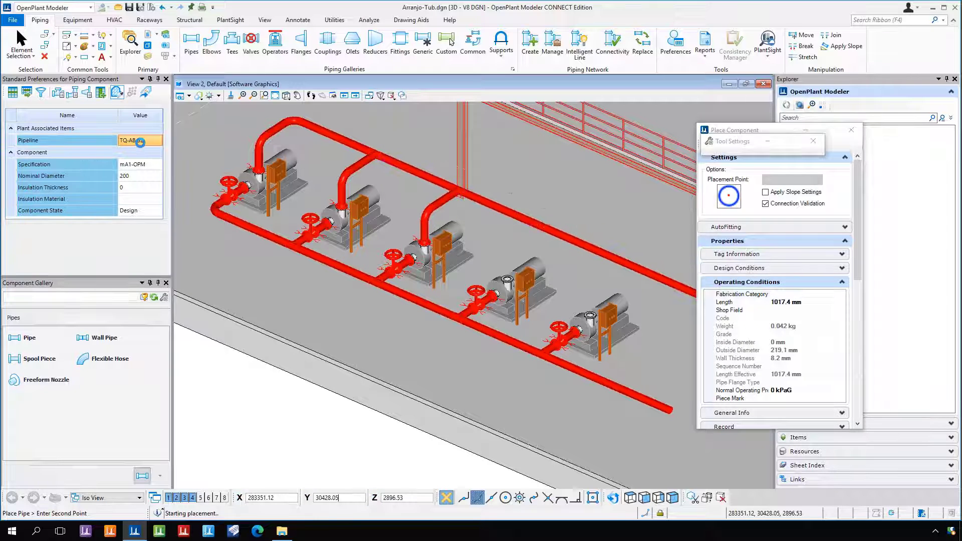
# Make TQ-AB-42 the active pipeline and route the fourth pump's discharge pipe up from its top nozzle and 1500 mm across to the rear header
pyautogui.click(138, 140)
pyautogui.click(157, 140)
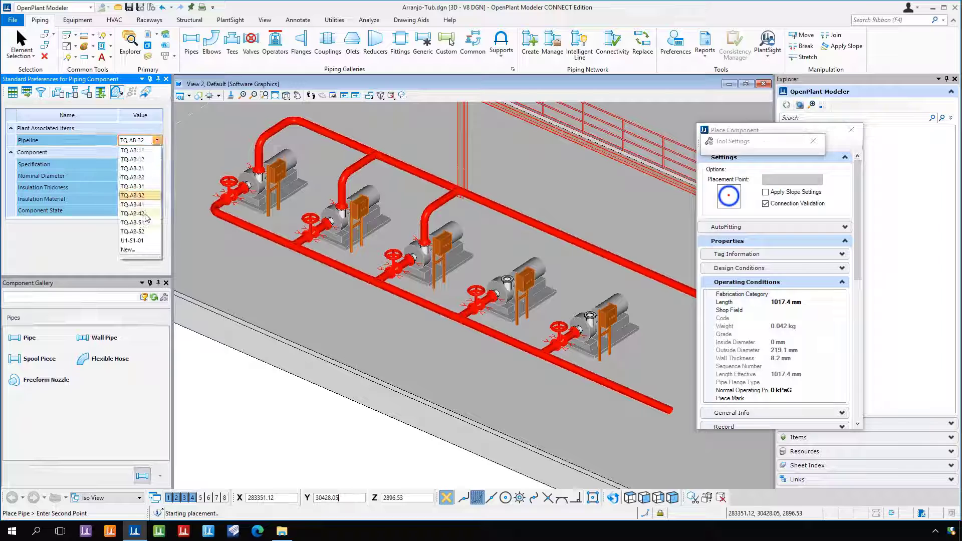
pyautogui.click(39, 329)
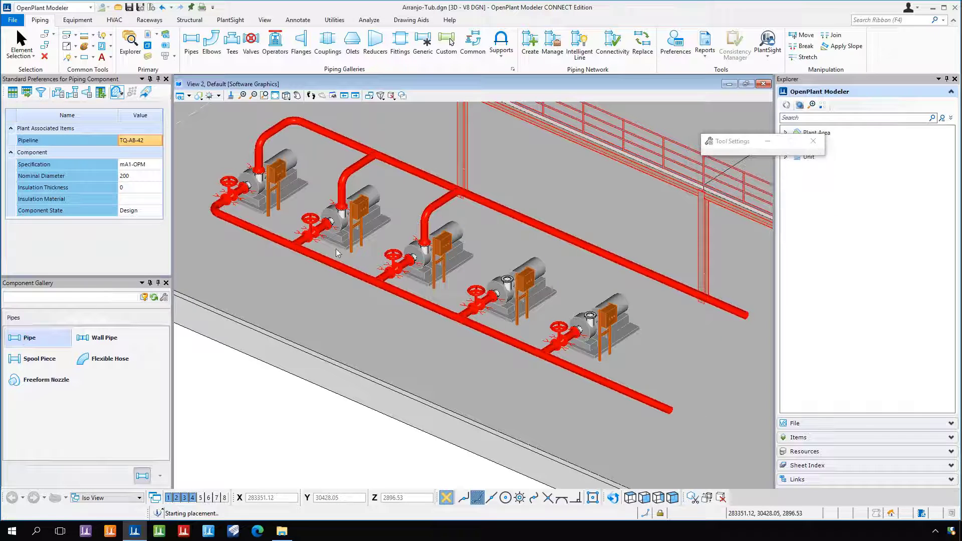
pyautogui.click(508, 279)
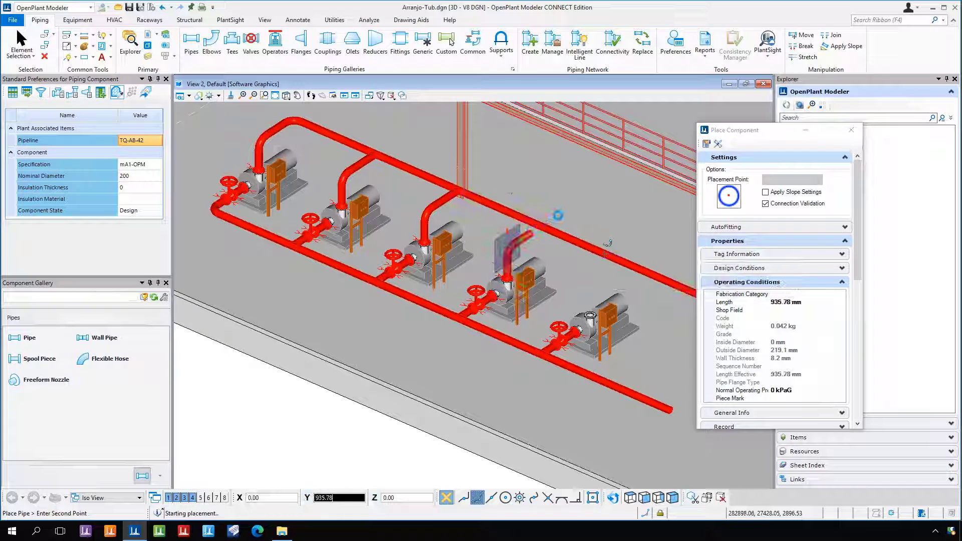
pyautogui.write('1500')
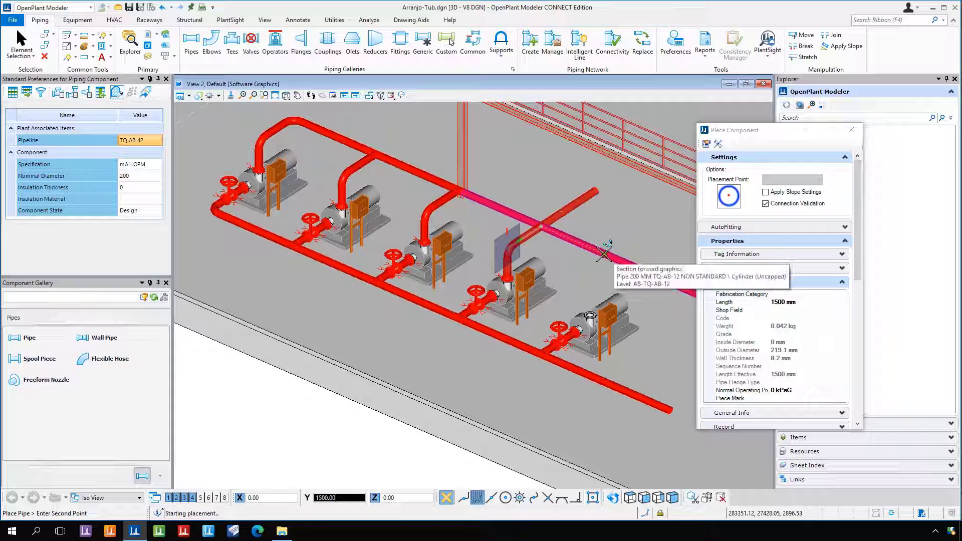
pyautogui.click(604, 254)
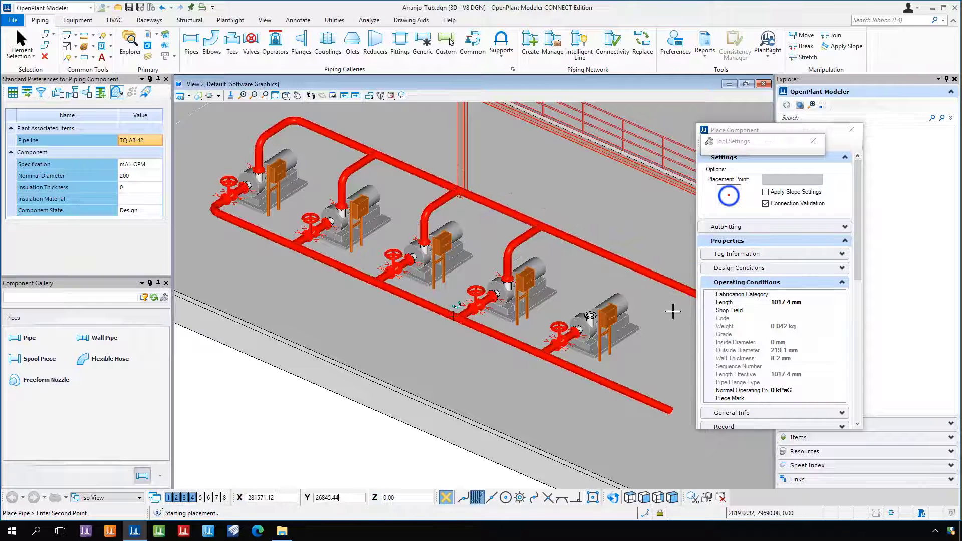
# Make TQ-AB-52 the active pipeline and route a pipe from the fifth pump's top nozzle 1000 mm up and across to the rear header
pyautogui.moveTo(627, 304); pyautogui.dragTo(553, 293, button='middle')
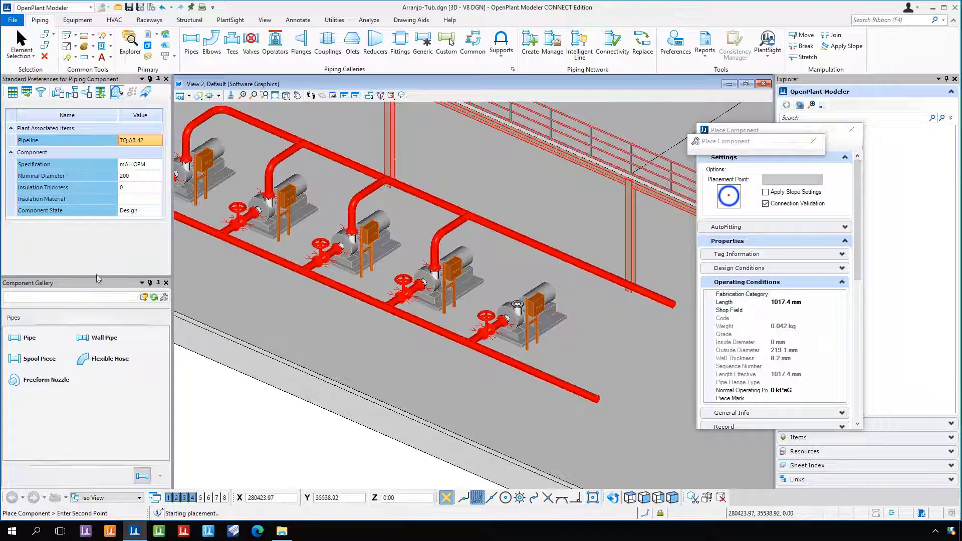
pyautogui.click(135, 145)
pyautogui.click(157, 140)
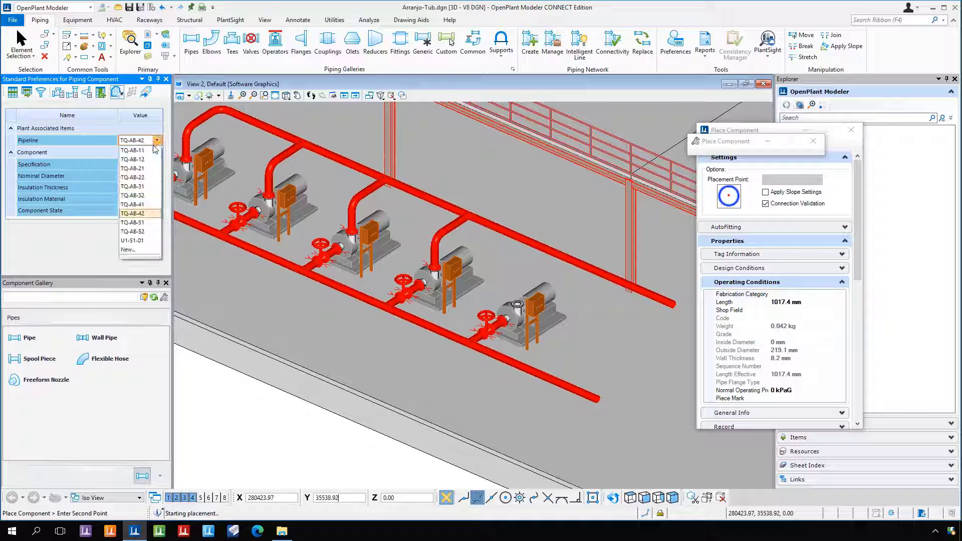
pyautogui.click(135, 234)
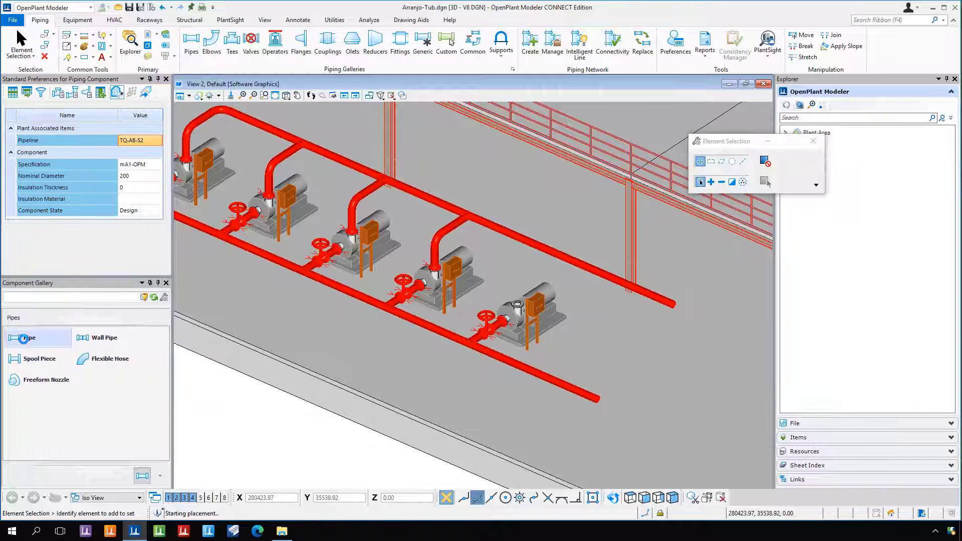
pyautogui.click(24, 339)
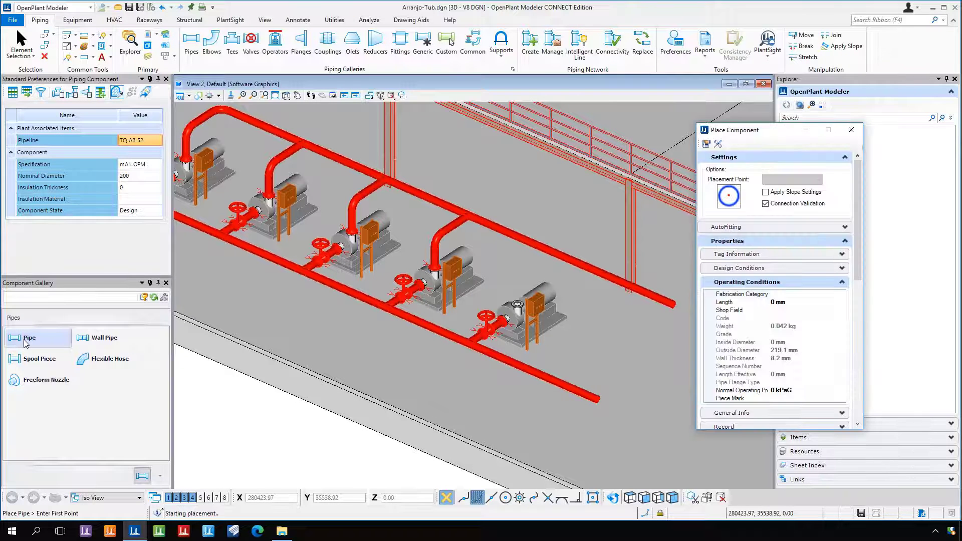
pyautogui.scroll(5, 518, 304)
pyautogui.click(516, 302)
pyautogui.scroll(-5, 502, 240)
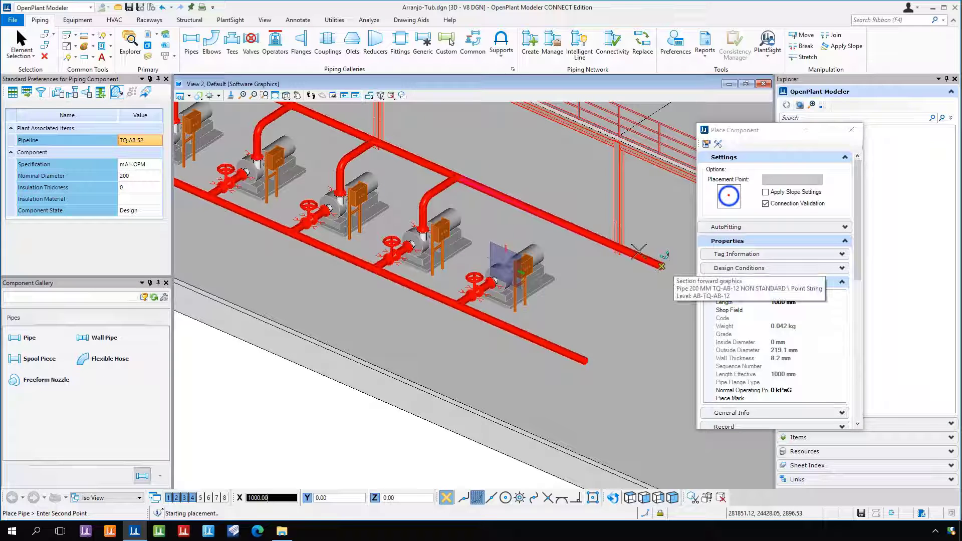
pyautogui.click(564, 222)
pyautogui.scroll(-3, 559, 281)
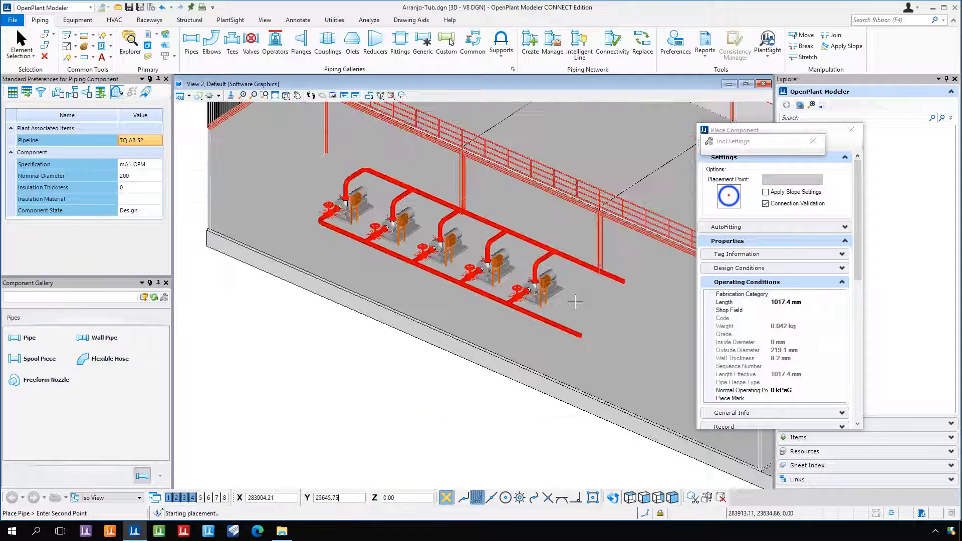
# Insert a gate valve with placement point OTHER in the horizontal part of the first pump's discharge pipe, handwheel facing sideways toward the second pump
pyautogui.moveTo(394, 246); pyautogui.dragTo(392, 282, button='middle')
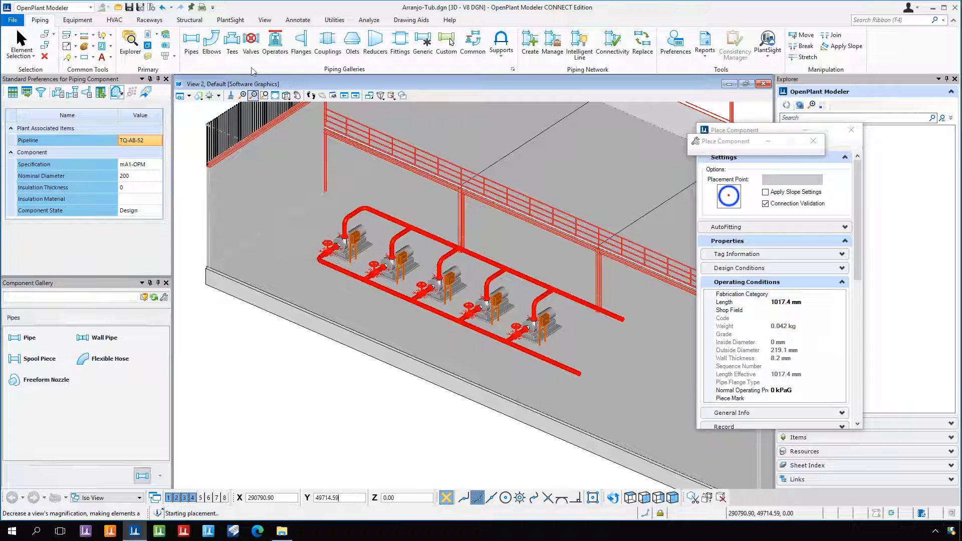
pyautogui.click(252, 42)
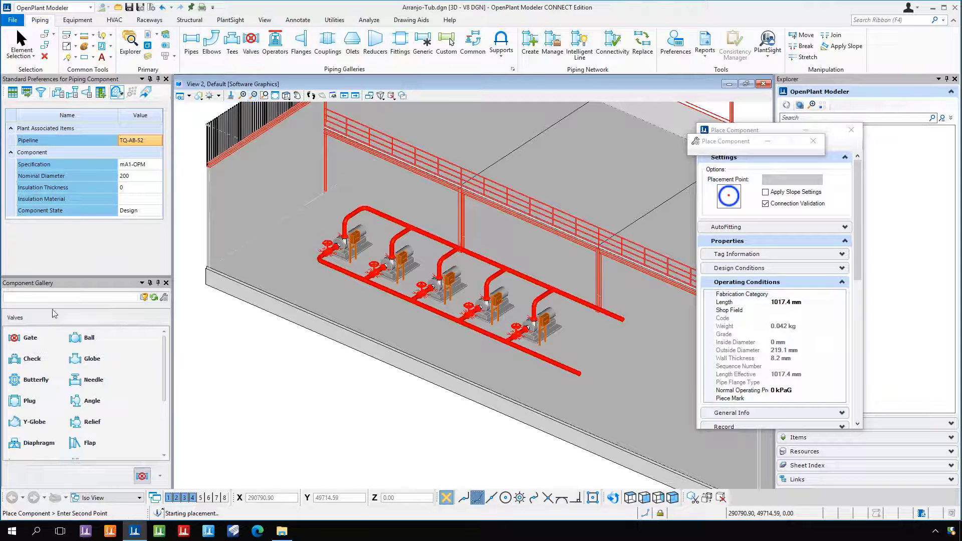
pyautogui.click(31, 339)
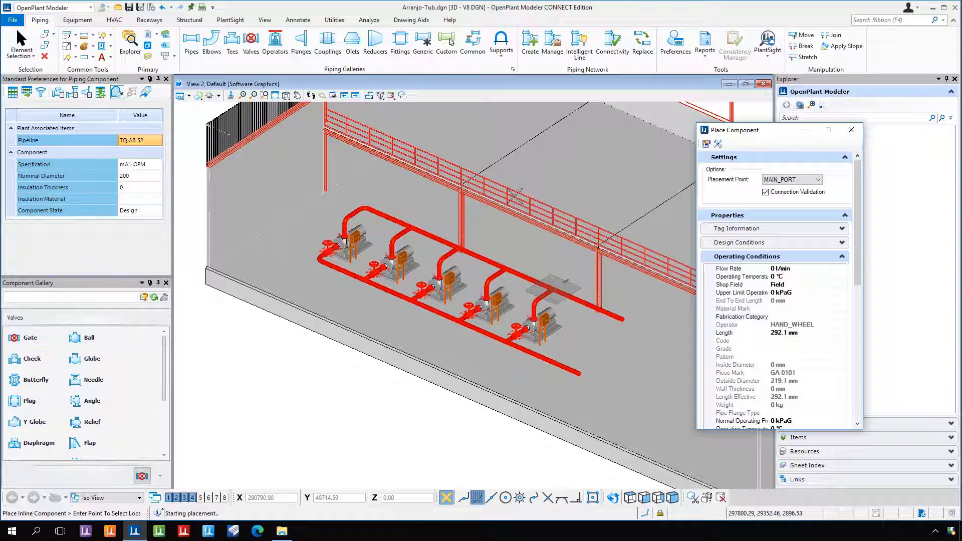
pyautogui.moveTo(369, 223); pyautogui.dragTo(399, 275, button='middle')
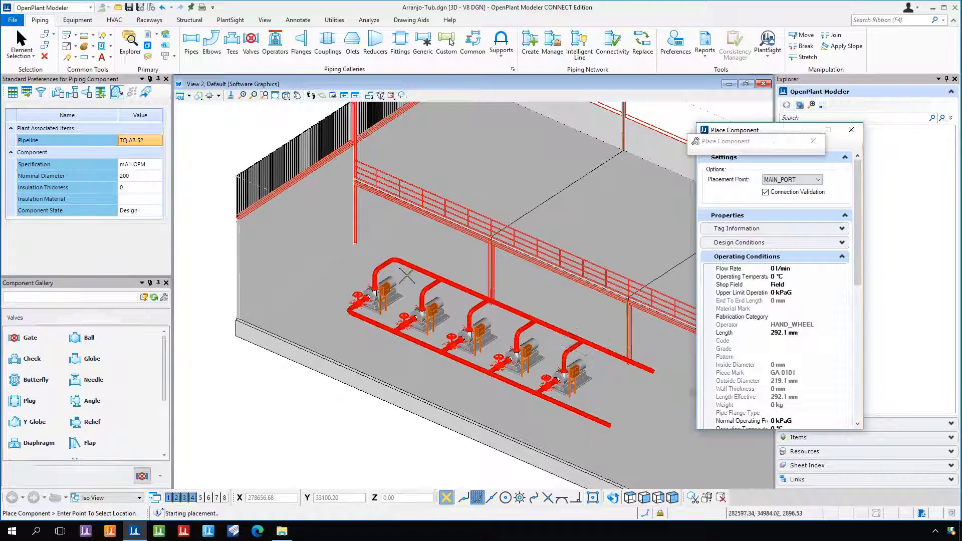
pyautogui.scroll(2, 408, 276)
pyautogui.click(784, 180)
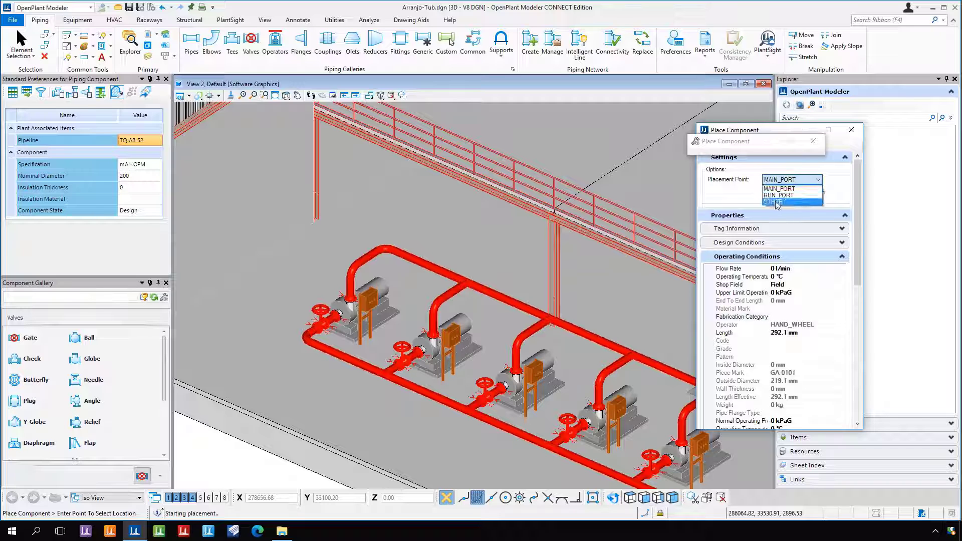
pyautogui.click(776, 202)
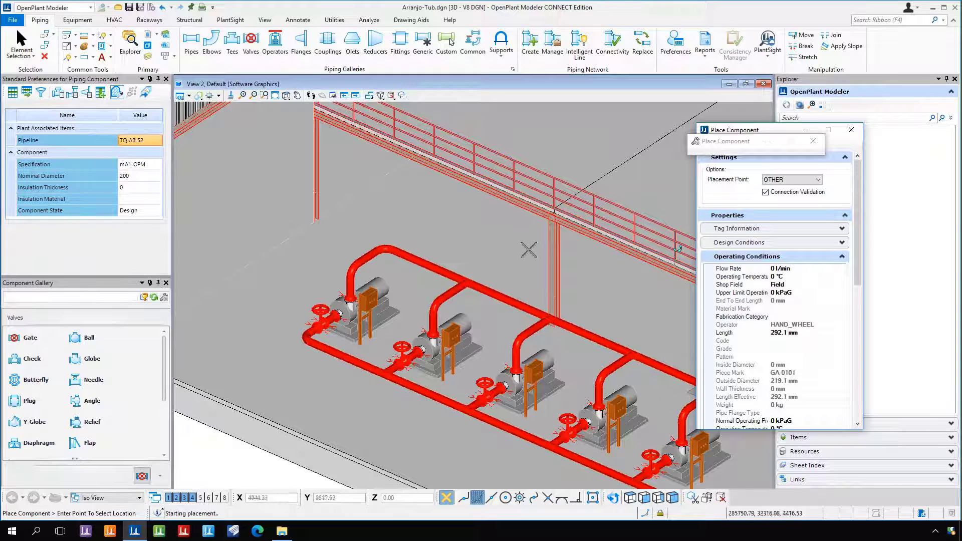
pyautogui.scroll(2, 369, 257)
pyautogui.click(369, 257)
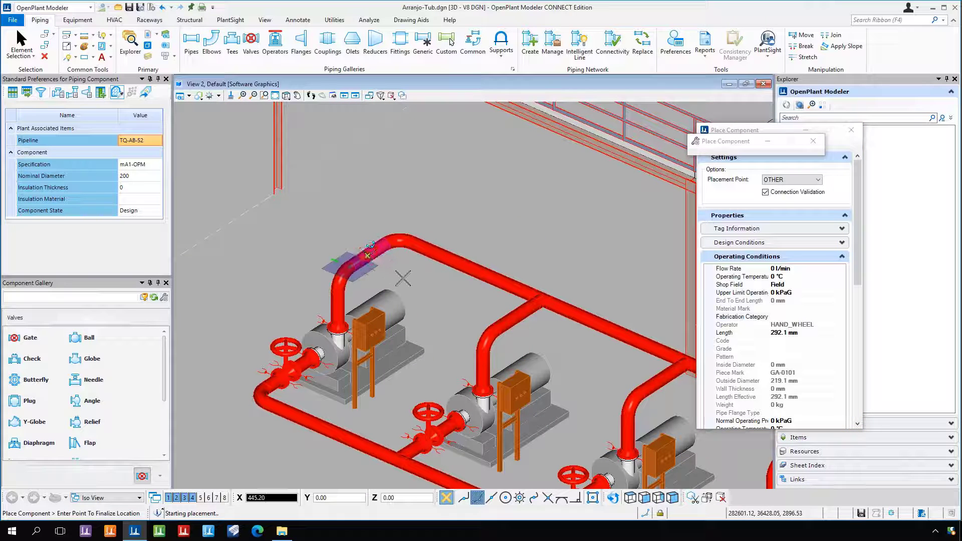
pyautogui.click(404, 279)
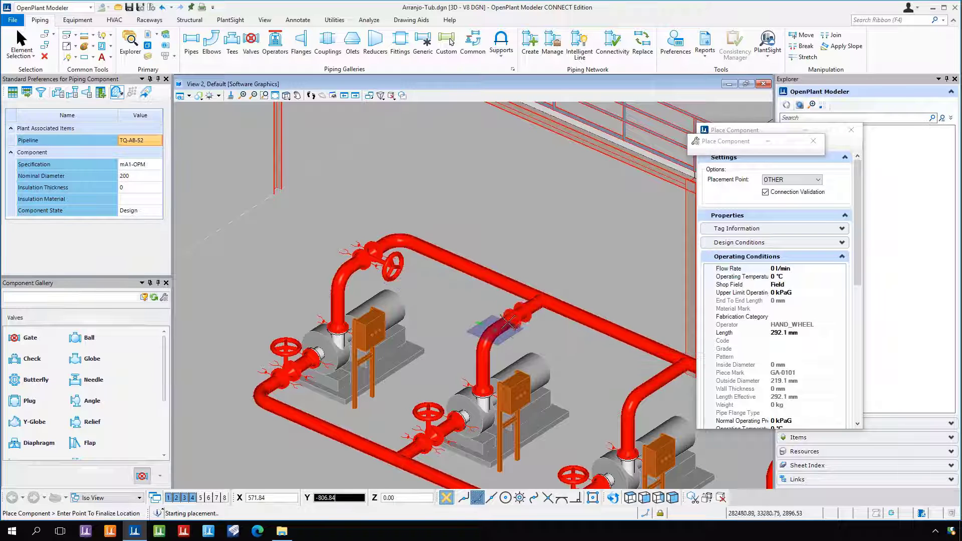
# Insert gate valves in the horizontal discharge pipes of the second and third pumps, with handwheels facing sideways like the first one
pyautogui.click(516, 317)
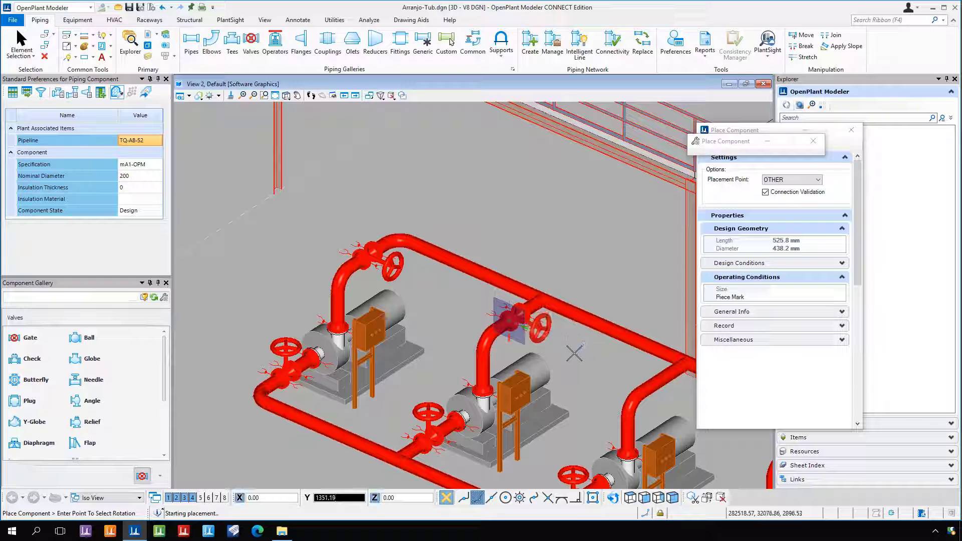
pyautogui.click(575, 349)
pyautogui.moveTo(597, 377); pyautogui.dragTo(339, 237, button='middle')
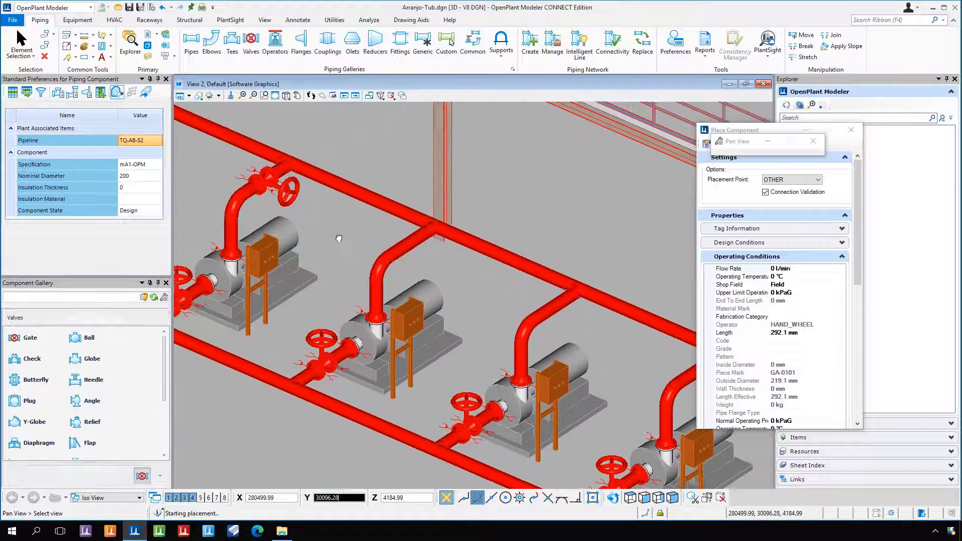
pyautogui.click(405, 243)
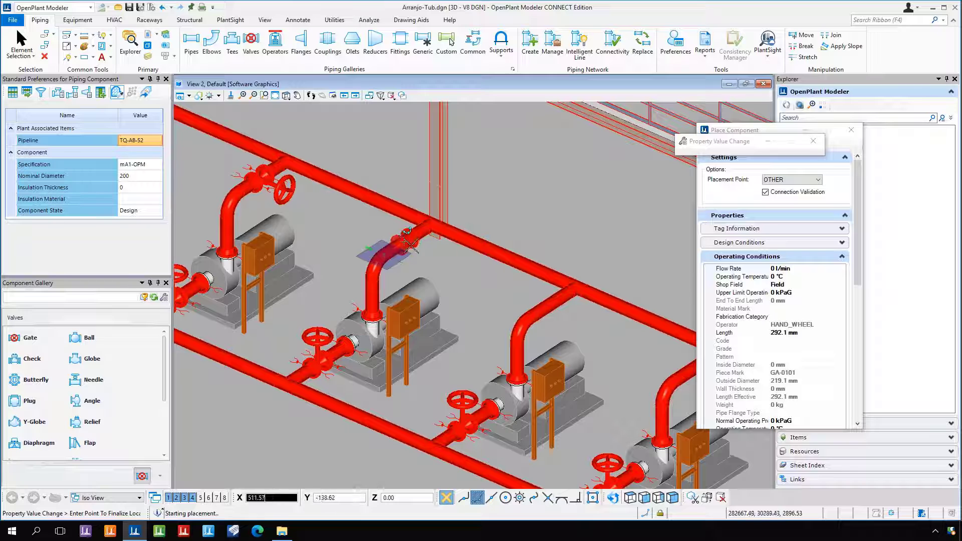
pyautogui.click(443, 262)
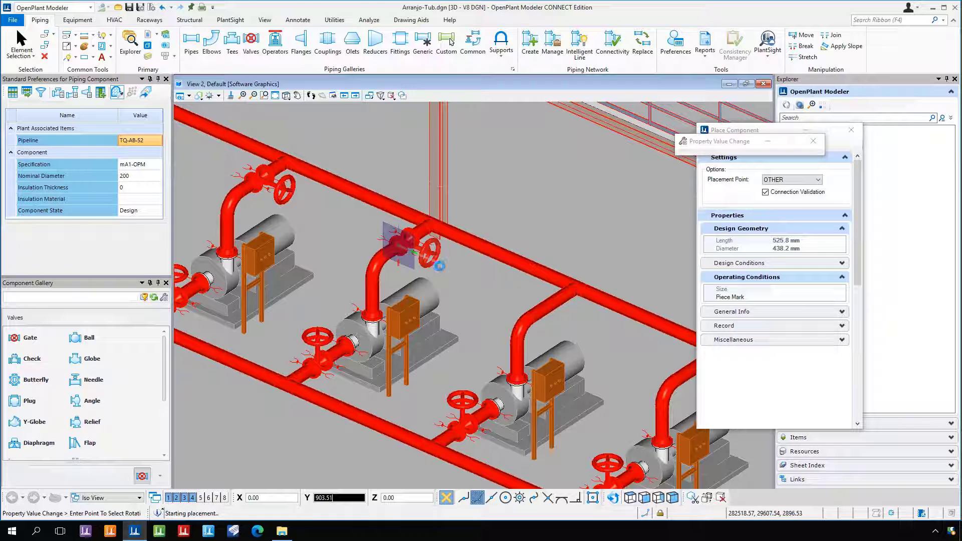
pyautogui.click(439, 266)
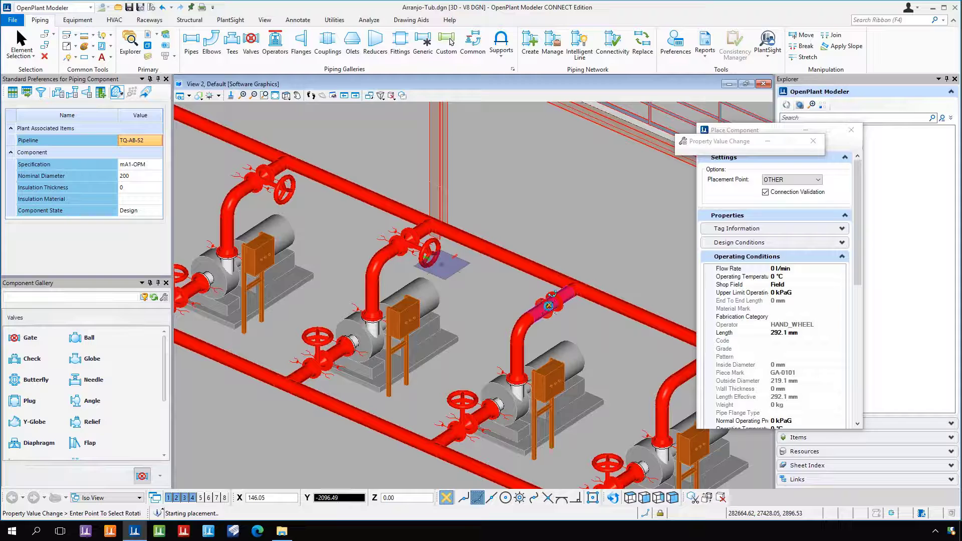
# Insert gate valves with sideways handwheels in the horizontal discharge pipes of the fourth and fifth pumps, and end valve placement
pyautogui.click(550, 305)
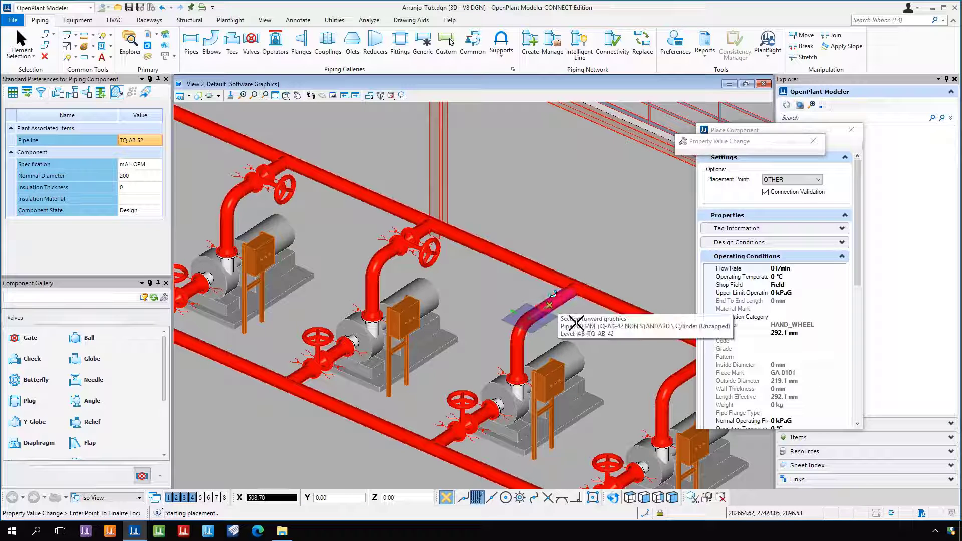
pyautogui.click(592, 336)
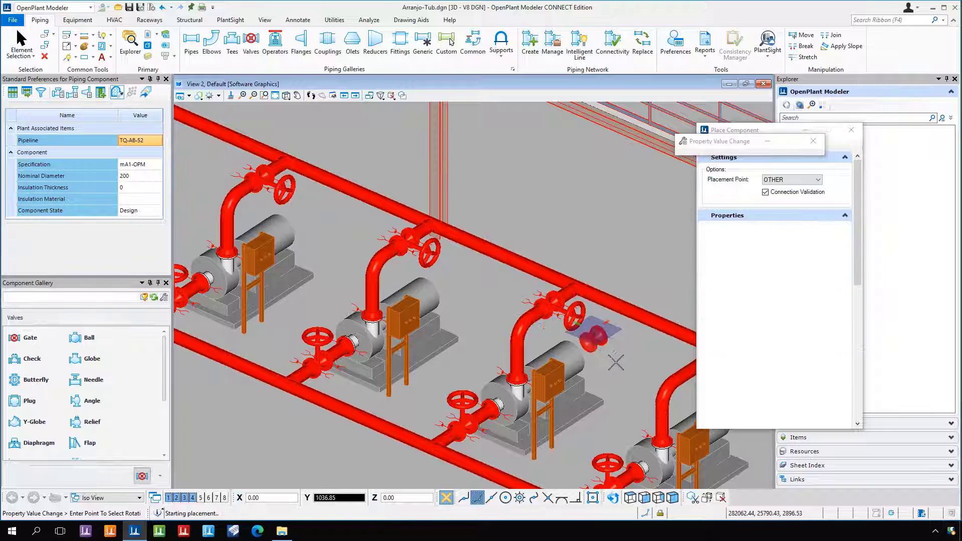
pyautogui.moveTo(616, 363); pyautogui.dragTo(324, 248, button='middle')
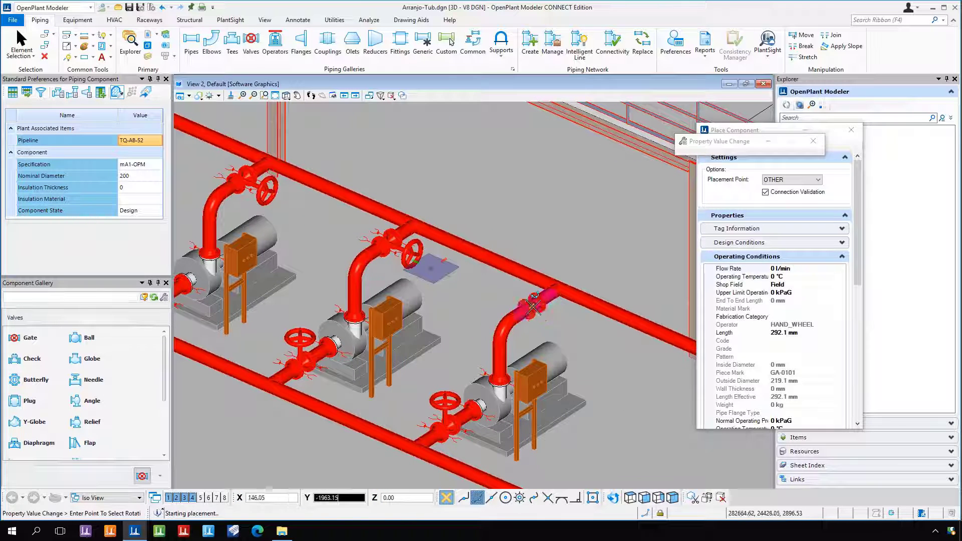
pyautogui.click(533, 304)
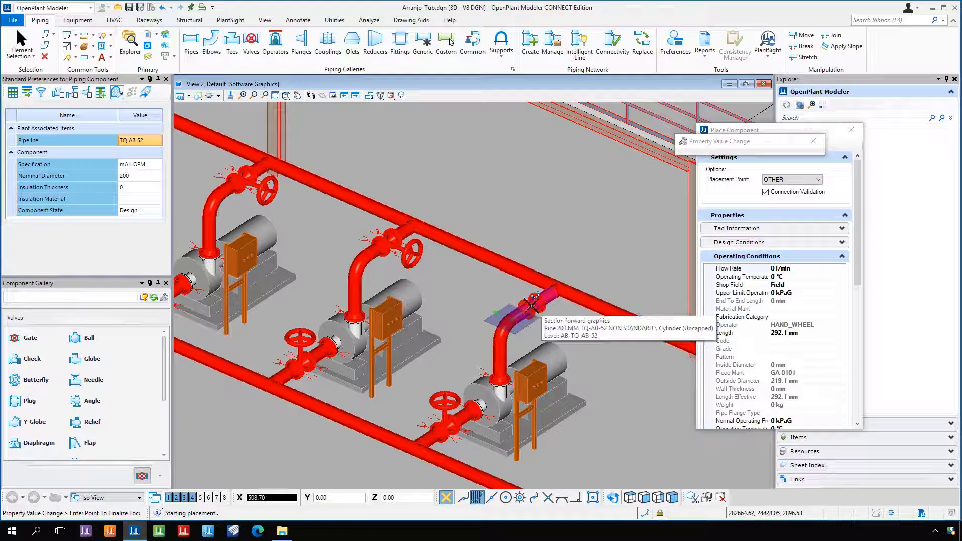
pyautogui.click(577, 329)
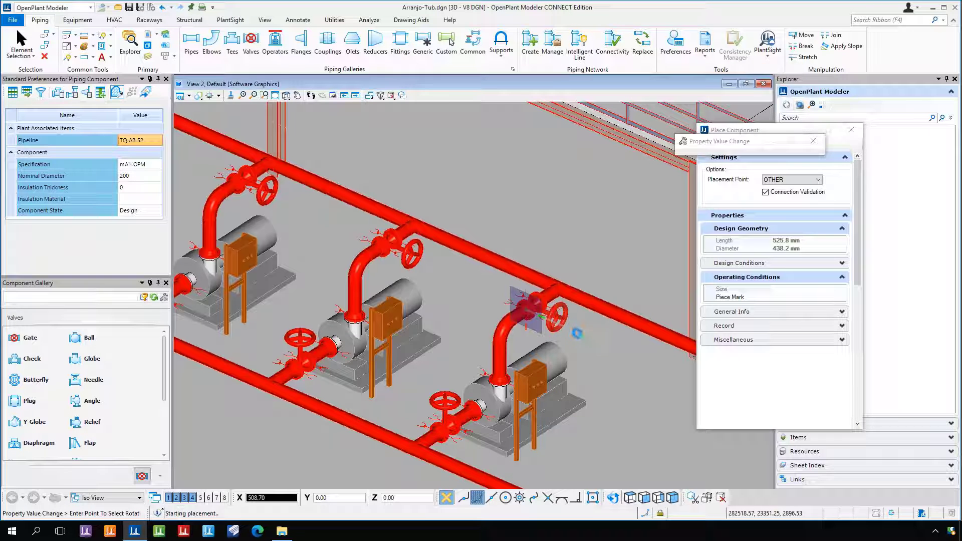
pyautogui.click(584, 339)
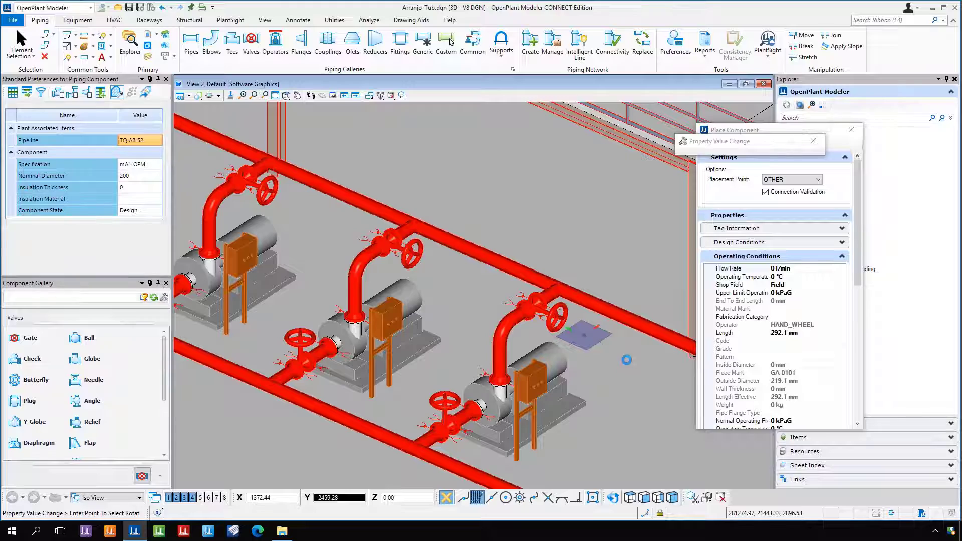
pyautogui.scroll(-1, 627, 359)
pyautogui.scroll(-1, 509, 339)
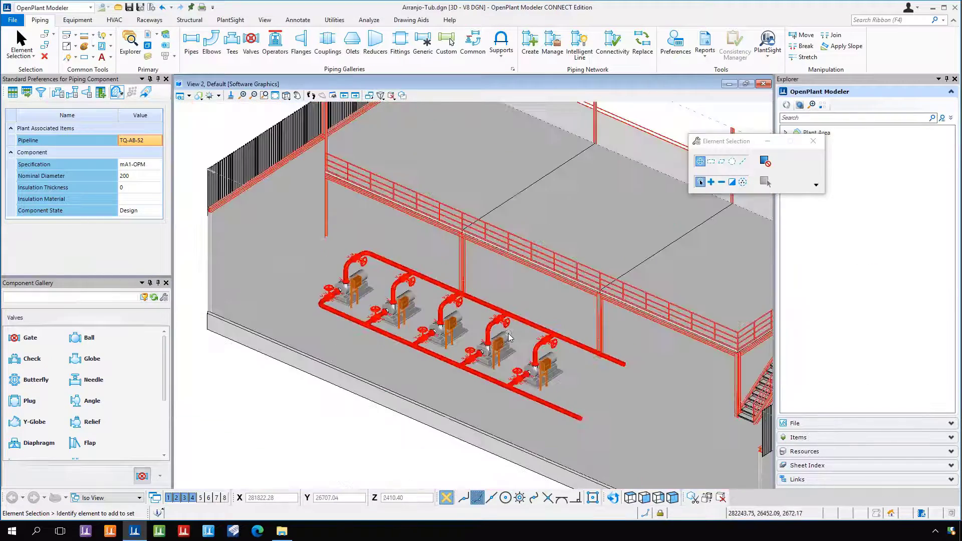
# Turn off the display of Constructions in View 2 to hide the stud bolt symbols around the valve and nozzle flanges
pyautogui.keyDown('shift'); pyautogui.moveTo(344, 413); pyautogui.dragTo(328, 392, button='middle'); pyautogui.keyUp('shift')
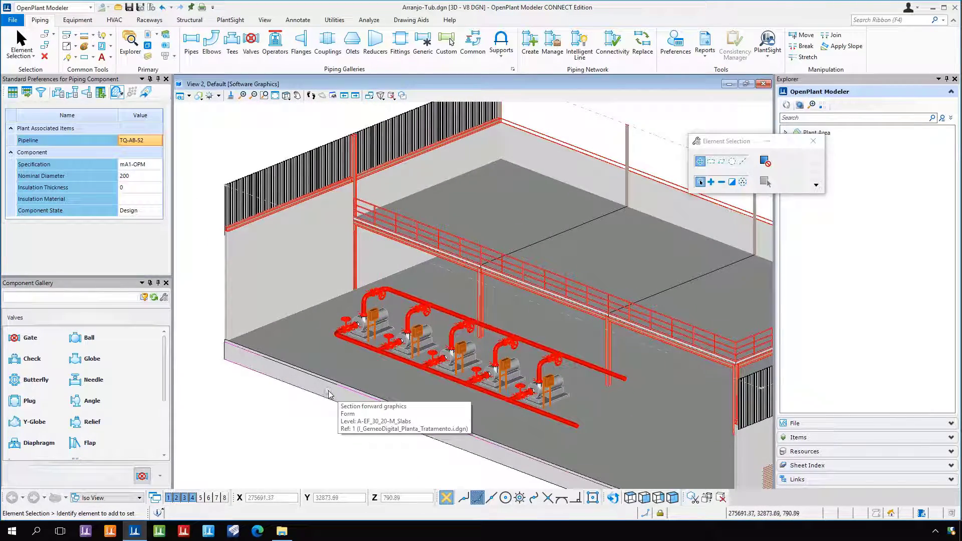
pyautogui.scroll(5, 431, 370)
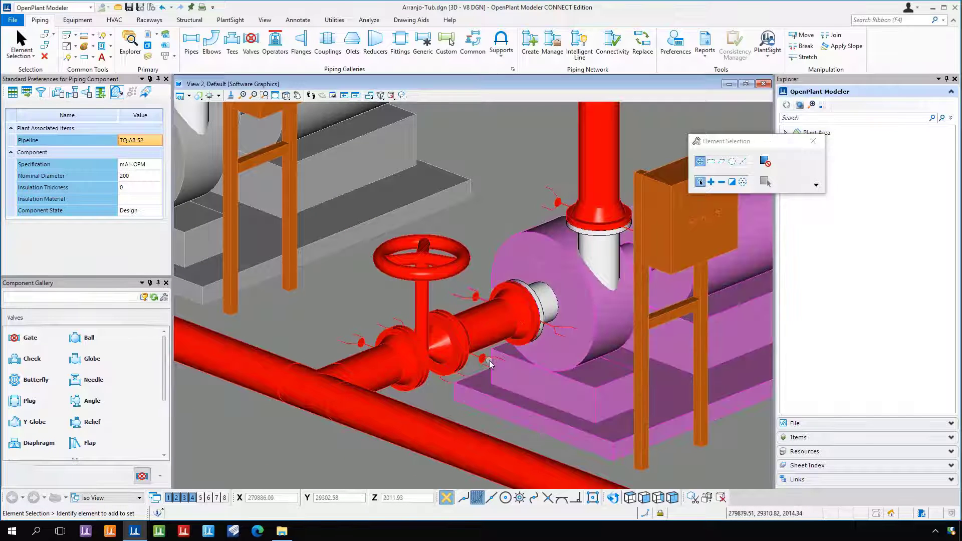
pyautogui.keyDown('shift'); pyautogui.moveTo(469, 320); pyautogui.dragTo(462, 355, button='middle'); pyautogui.keyUp('shift')
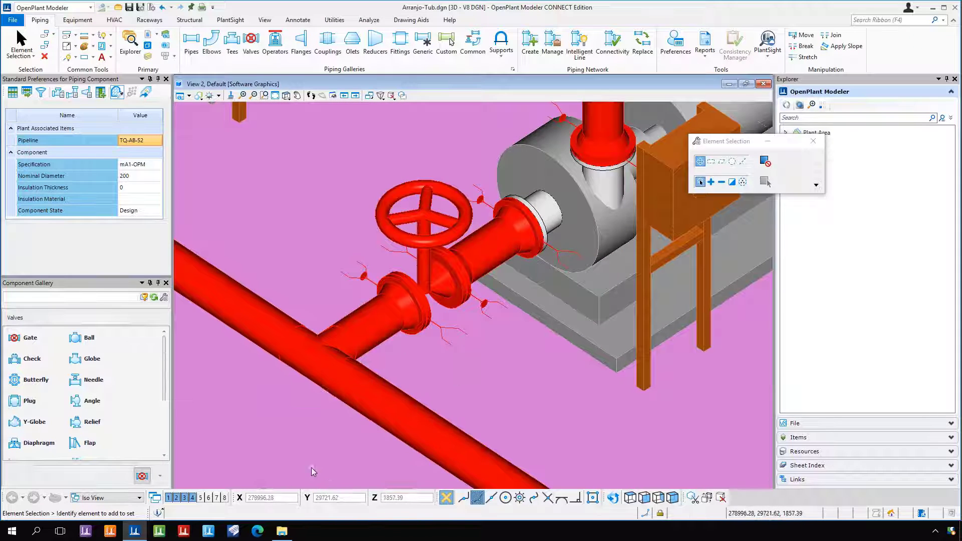
pyautogui.click(322, 95)
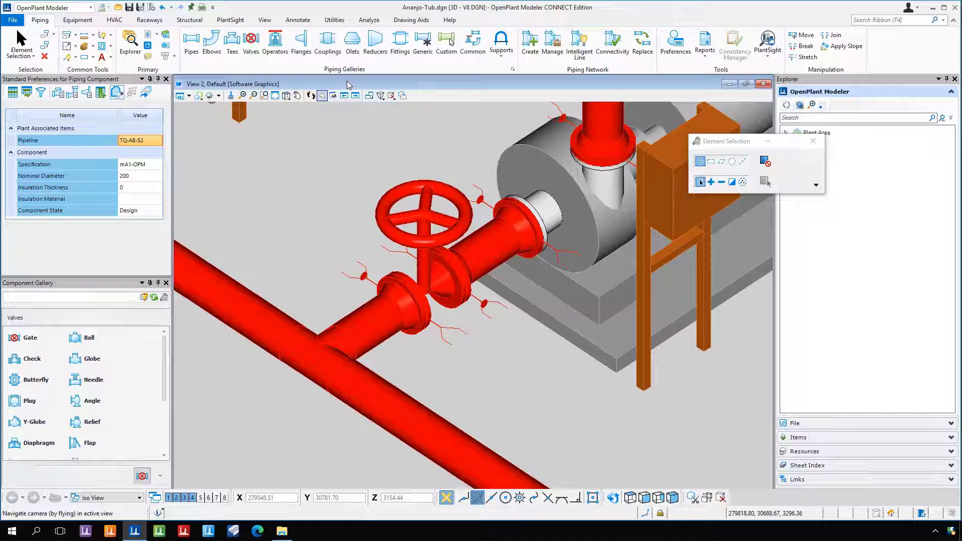
pyautogui.press('Escape')
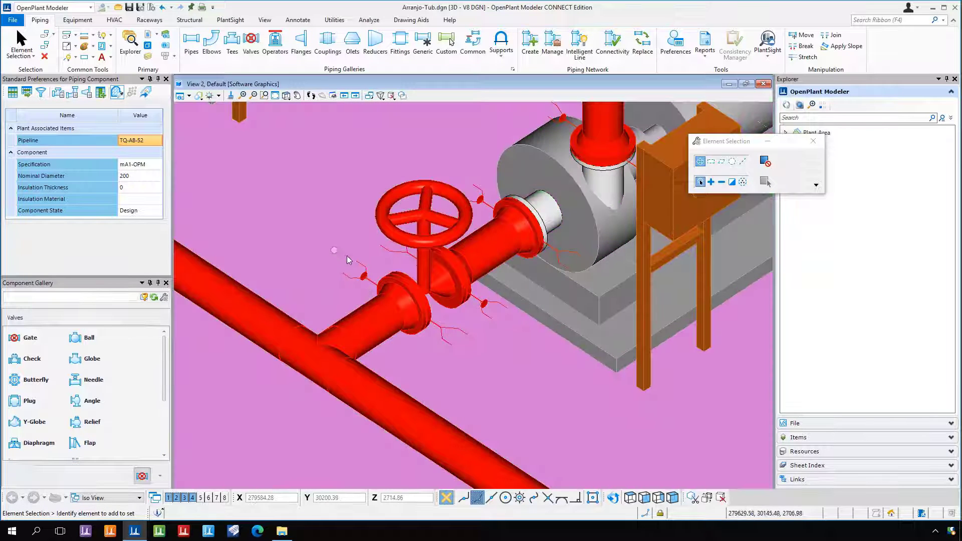
pyautogui.scroll(3, 362, 275)
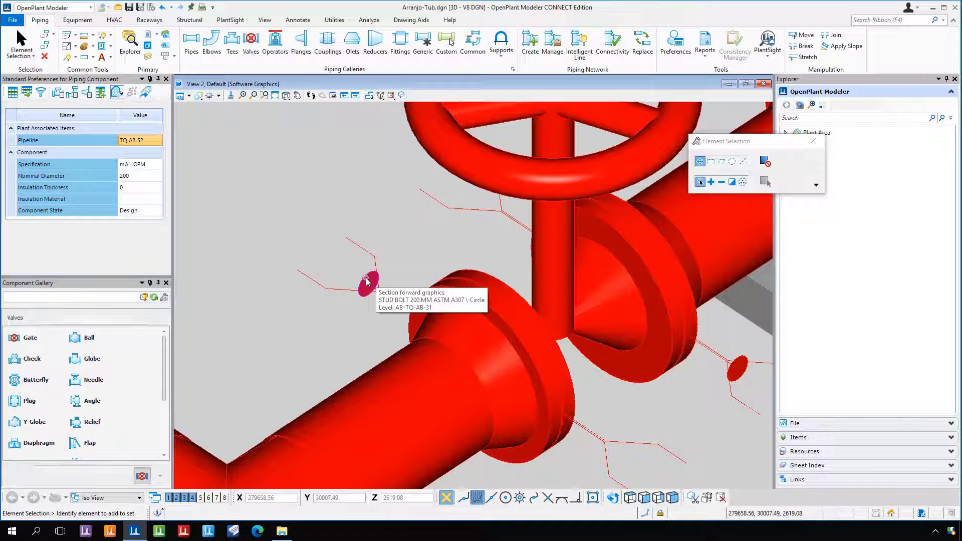
pyautogui.scroll(-5, 413, 256)
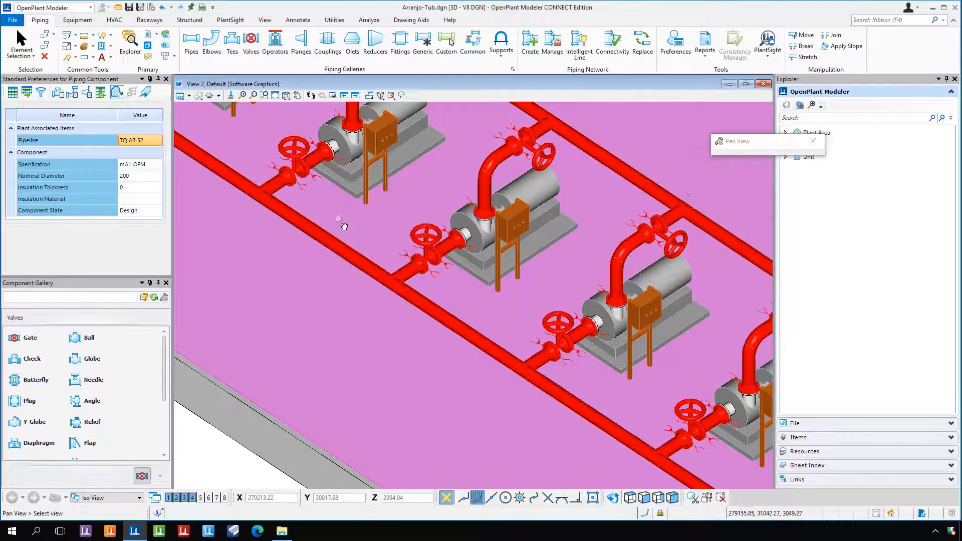
pyautogui.moveTo(410, 257); pyautogui.dragTo(481, 351, button='middle')
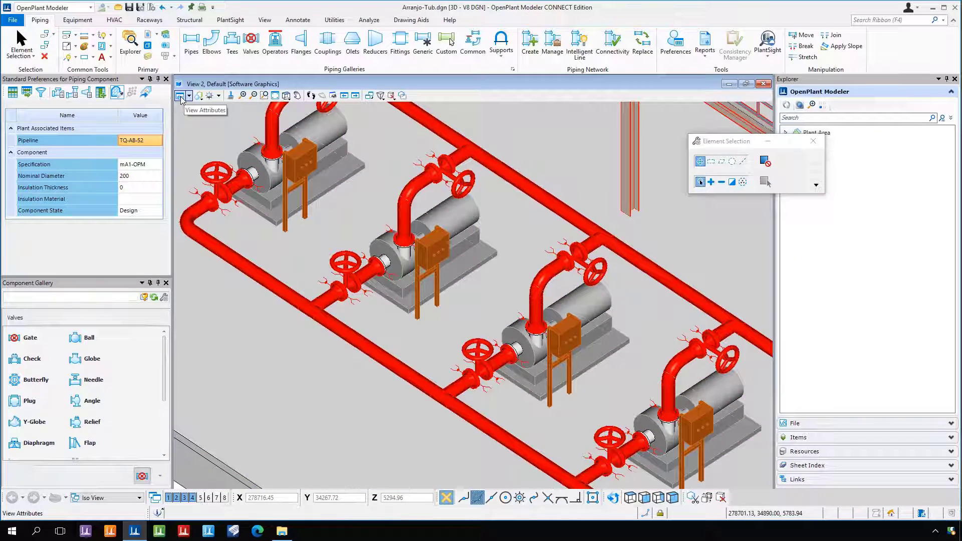
pyautogui.click(179, 95)
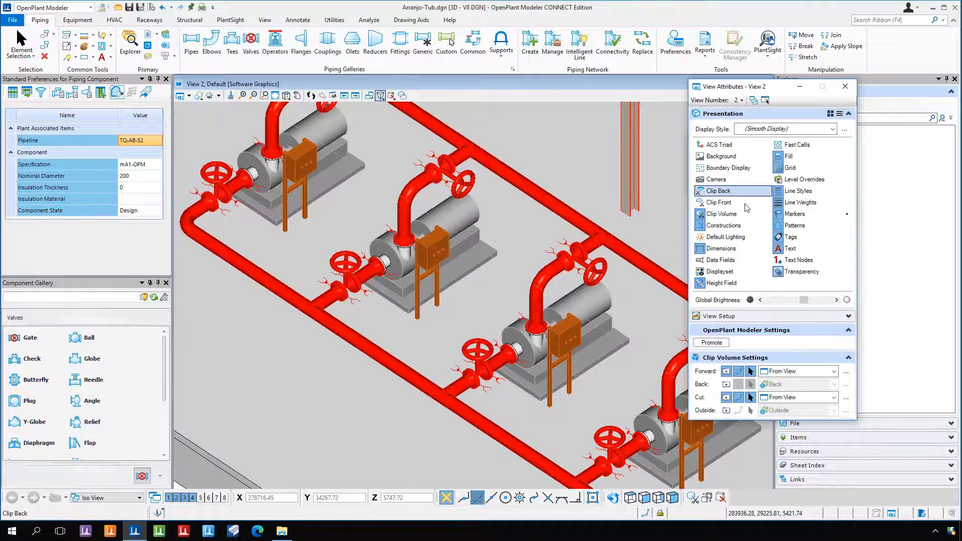
pyautogui.click(749, 230)
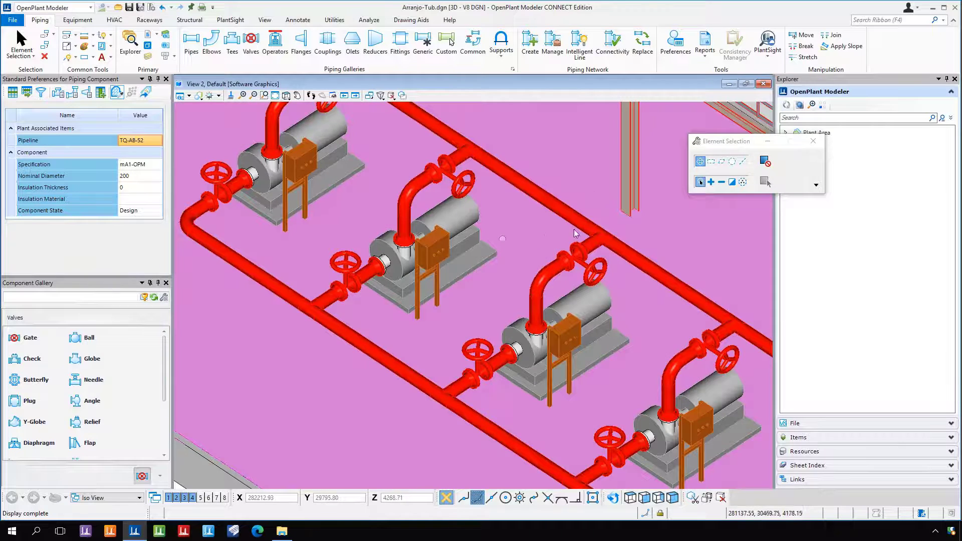
# Hide the building reference I_GemeoDigital_Planta_Tratamento.i.dgn and examine the five pumps and their piping on their own
pyautogui.scroll(-5, 491, 196)
pyautogui.scroll(3, 491, 195)
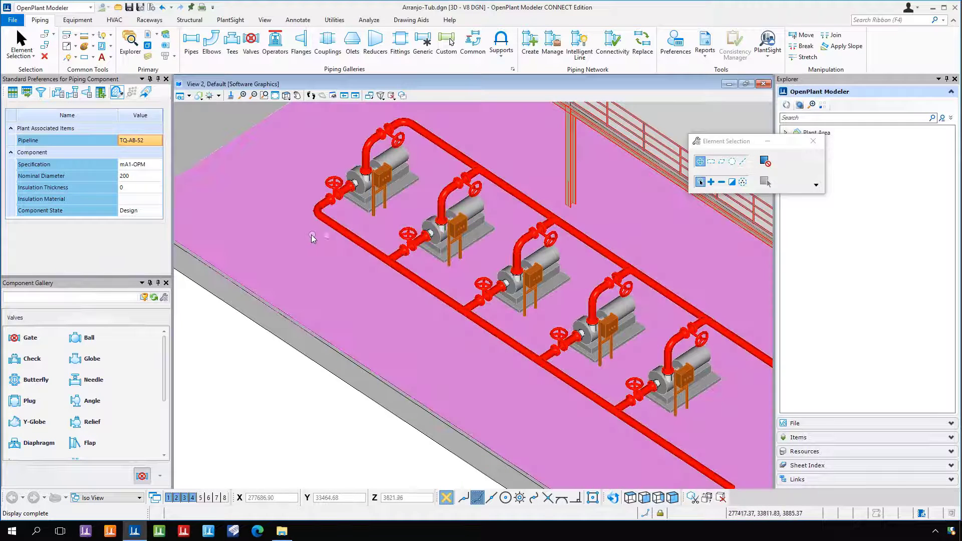
pyautogui.keyDown('shift'); pyautogui.moveTo(371, 297); pyautogui.dragTo(367, 372, button='middle'); pyautogui.keyUp('shift')
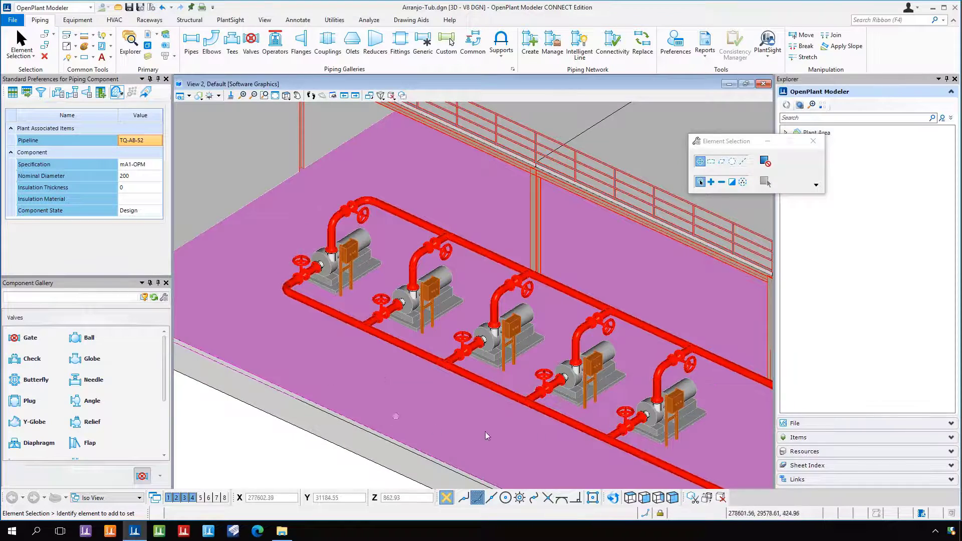
pyautogui.scroll(-2, 428, 330)
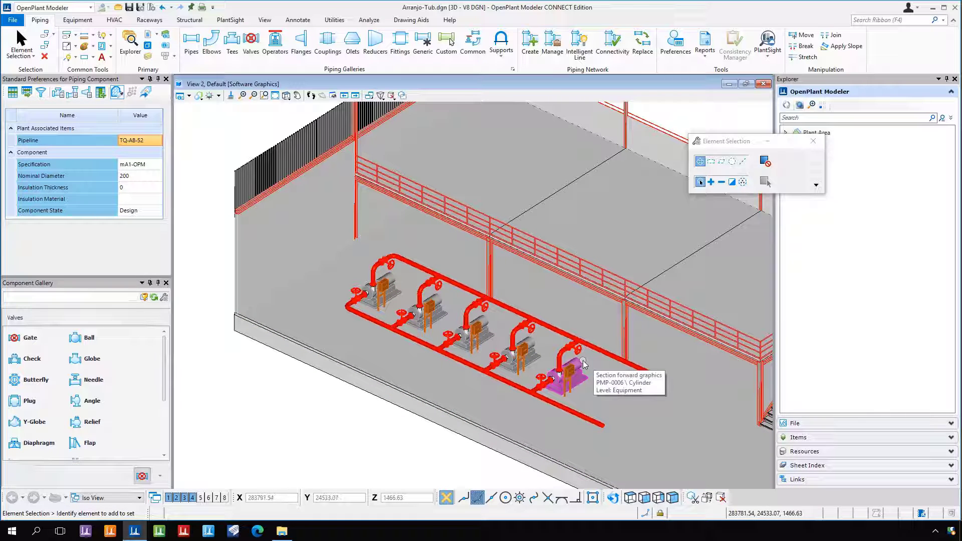
pyautogui.click(149, 37)
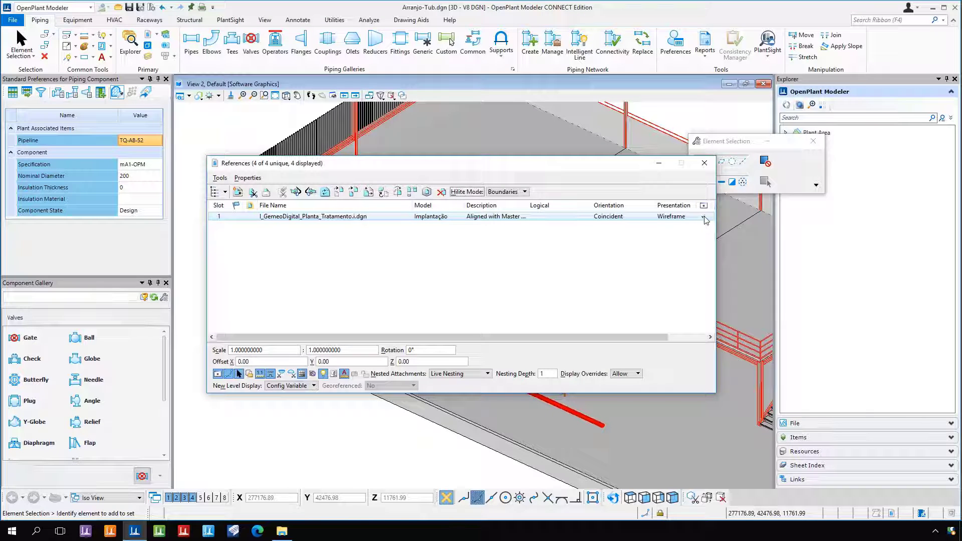
pyautogui.moveTo(716, 234); pyautogui.dragTo(818, 234)
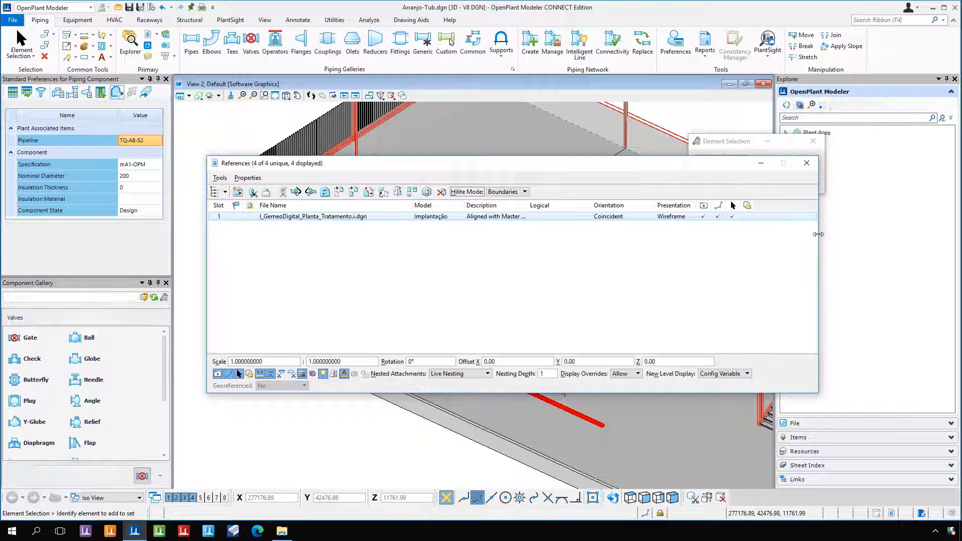
pyautogui.click(704, 218)
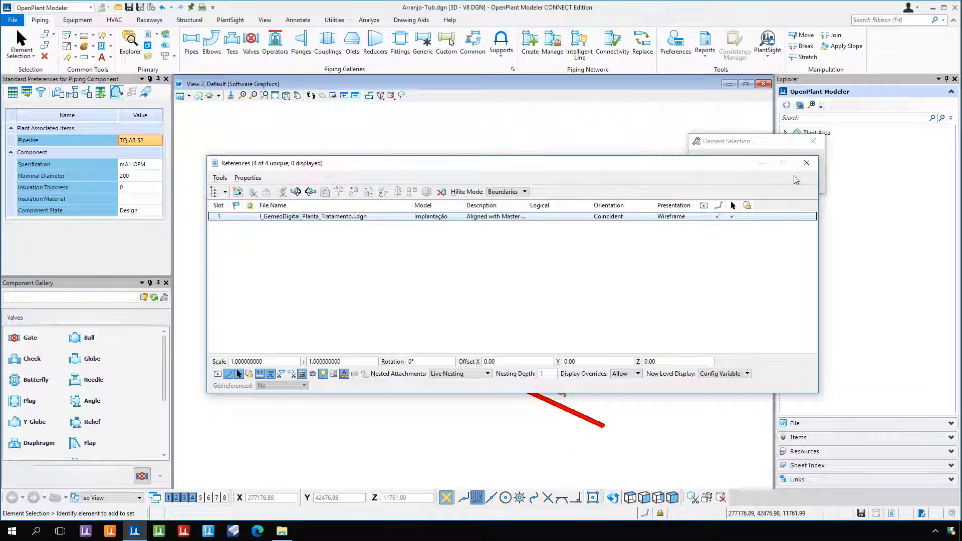
pyautogui.click(807, 165)
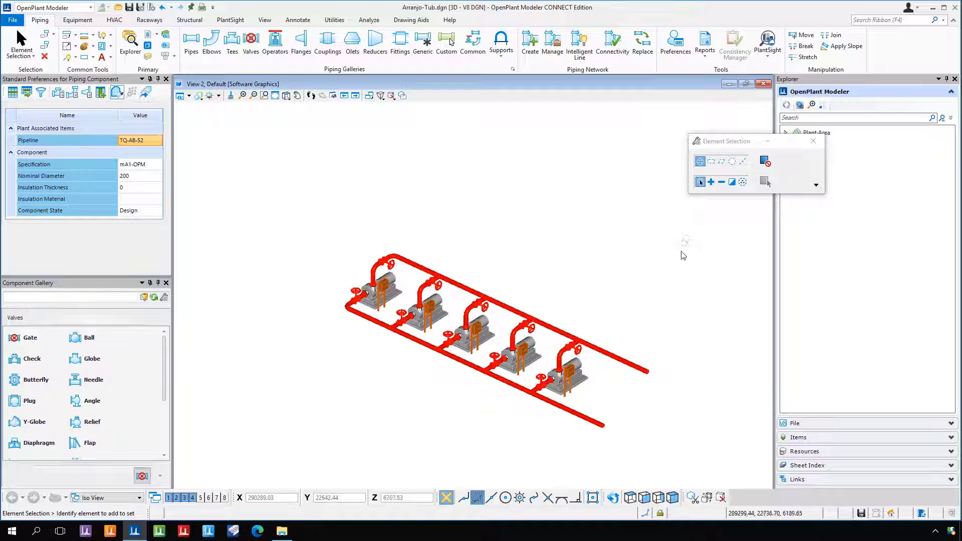
pyautogui.keyDown('shift'); pyautogui.moveTo(540, 354); pyautogui.dragTo(460, 395, button='middle'); pyautogui.keyUp('shift')
pyautogui.scroll(3, 423, 376)
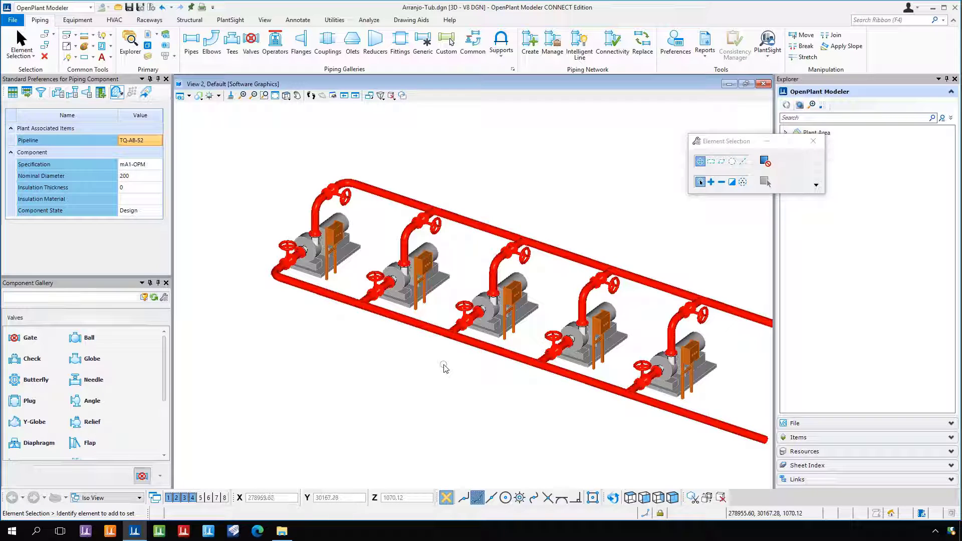
pyautogui.moveTo(552, 426); pyautogui.dragTo(467, 411, button='middle')
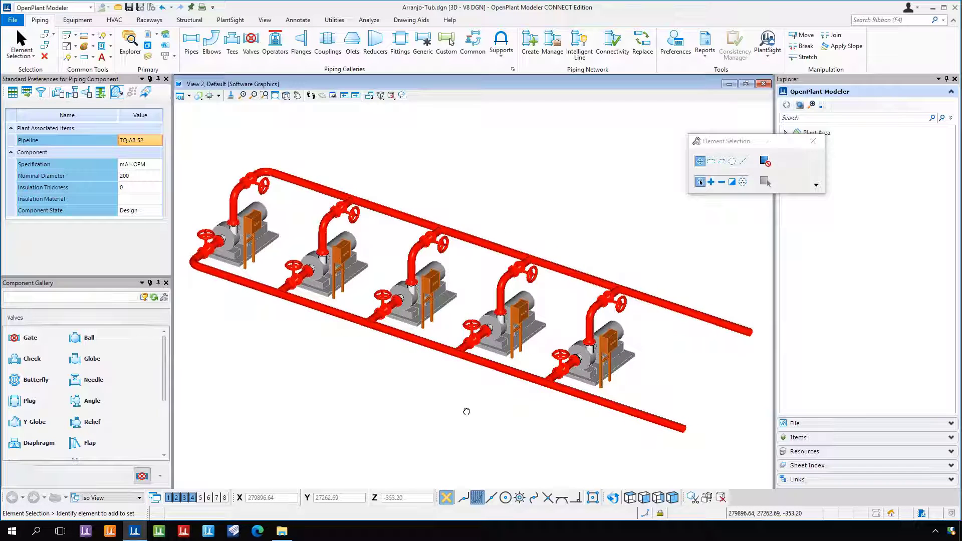
# Display the building reference I_GemeoDigital_Planta_Tratamento.i.dgn again and view the piping within the building
pyautogui.click(148, 39)
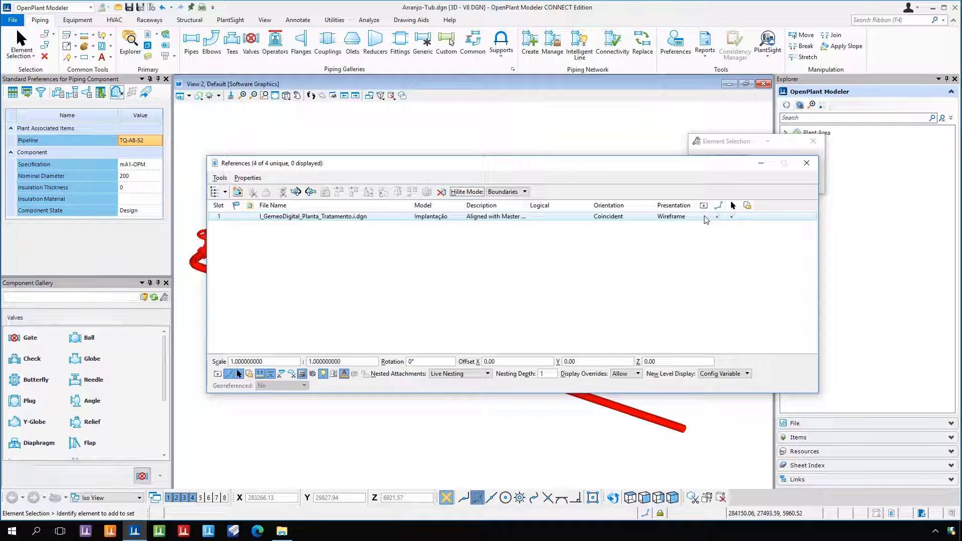
pyautogui.click(704, 217)
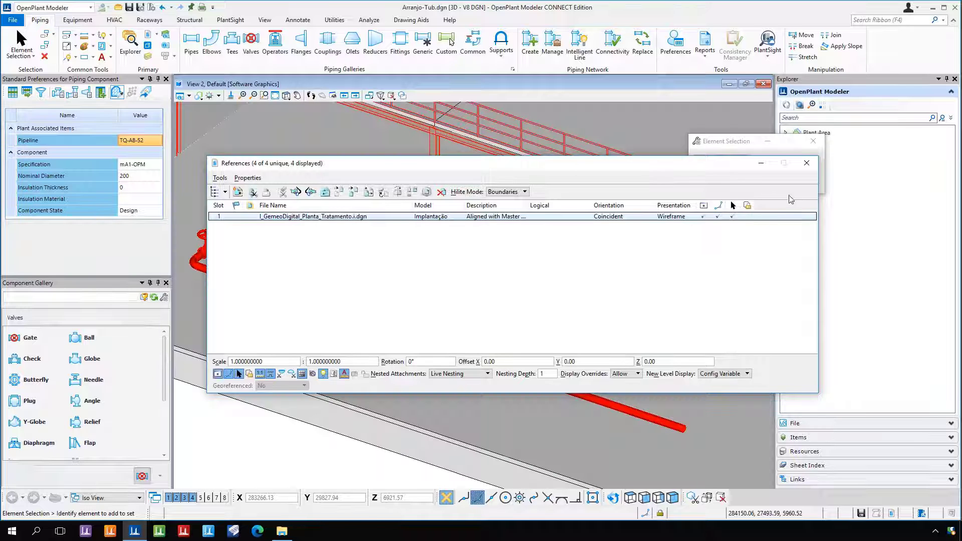
pyautogui.click(806, 164)
pyautogui.scroll(-6, 612, 389)
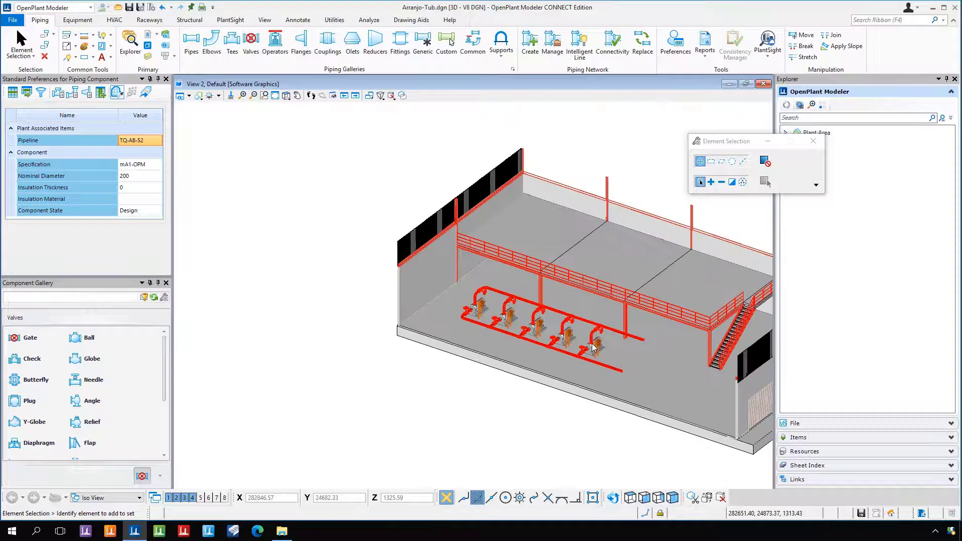
pyautogui.keyDown('shift'); pyautogui.moveTo(612, 390); pyautogui.dragTo(767, 331, button='middle'); pyautogui.keyUp('shift')
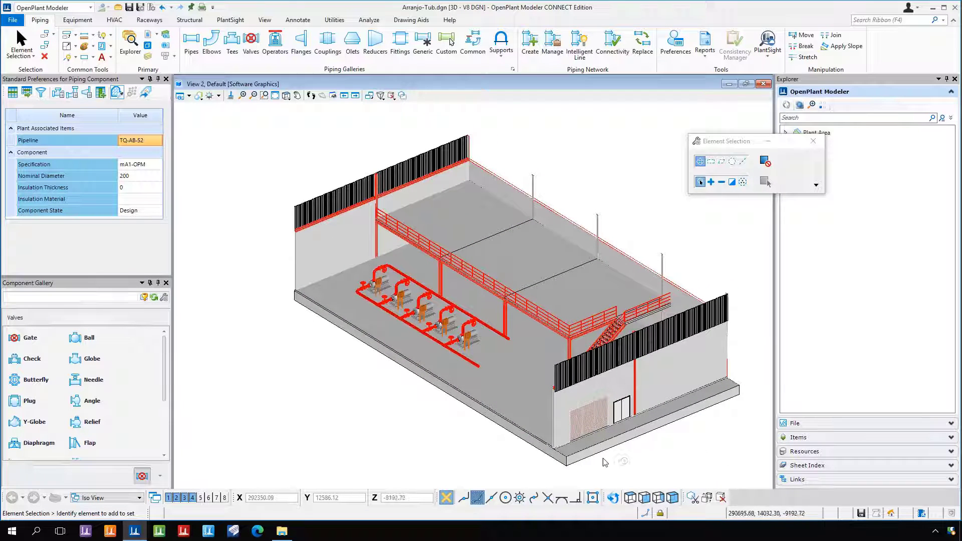
pyautogui.keyDown('shift'); pyautogui.moveTo(482, 454); pyautogui.dragTo(519, 382, button='middle'); pyautogui.keyUp('shift')
pyautogui.scroll(5, 442, 347)
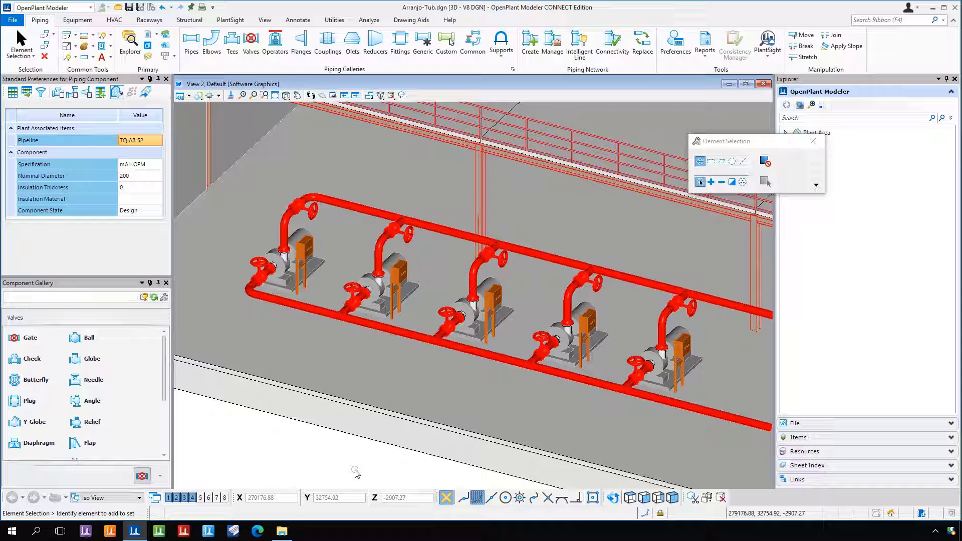
# Sort the pipelines by name in the Pipeline Manager and delete the pipeline U1-S1-01
pyautogui.click(558, 44)
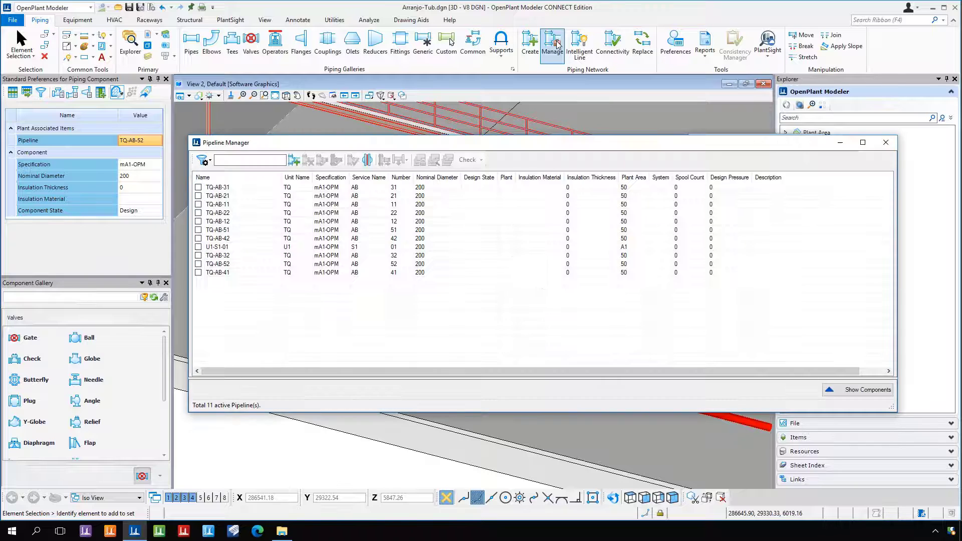
pyautogui.moveTo(478, 148); pyautogui.dragTo(688, 171)
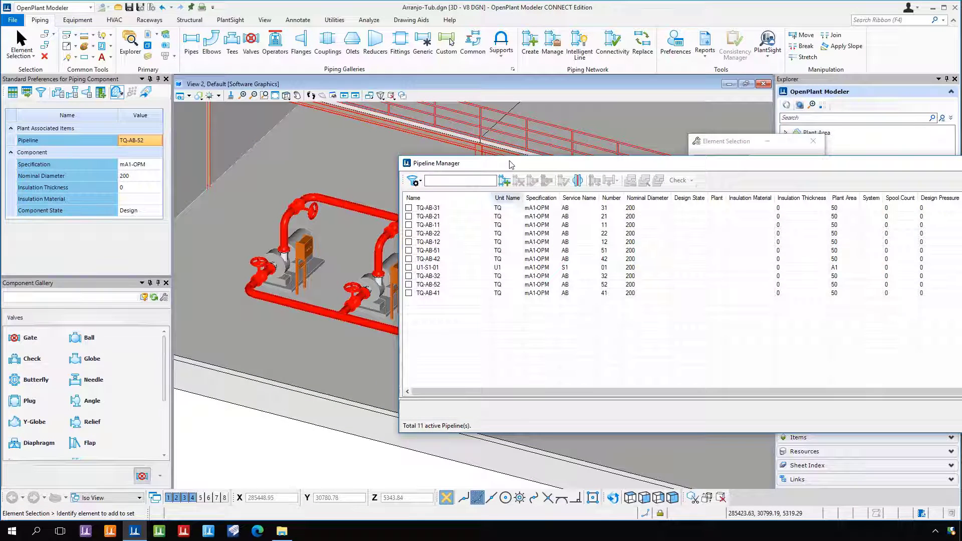
pyautogui.moveTo(512, 165); pyautogui.dragTo(610, 154)
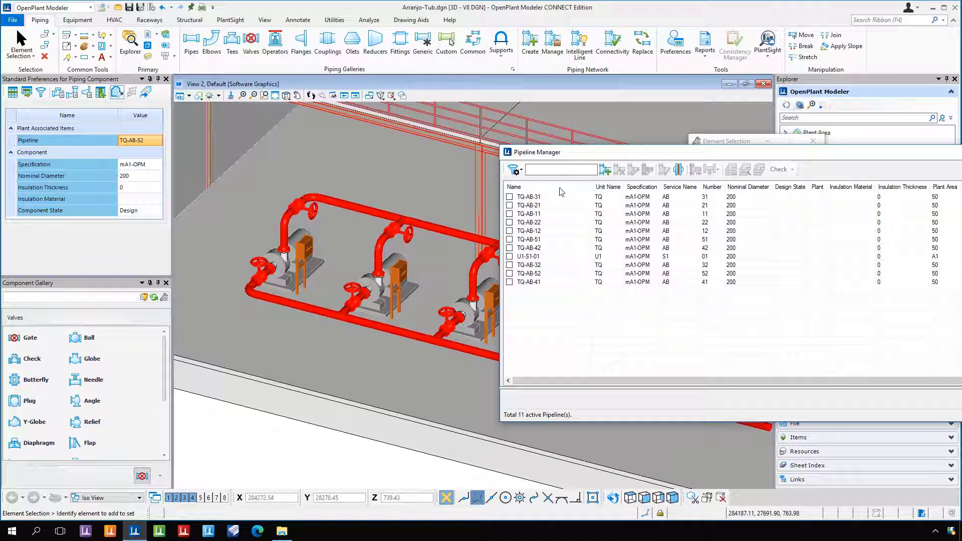
pyautogui.click(558, 189)
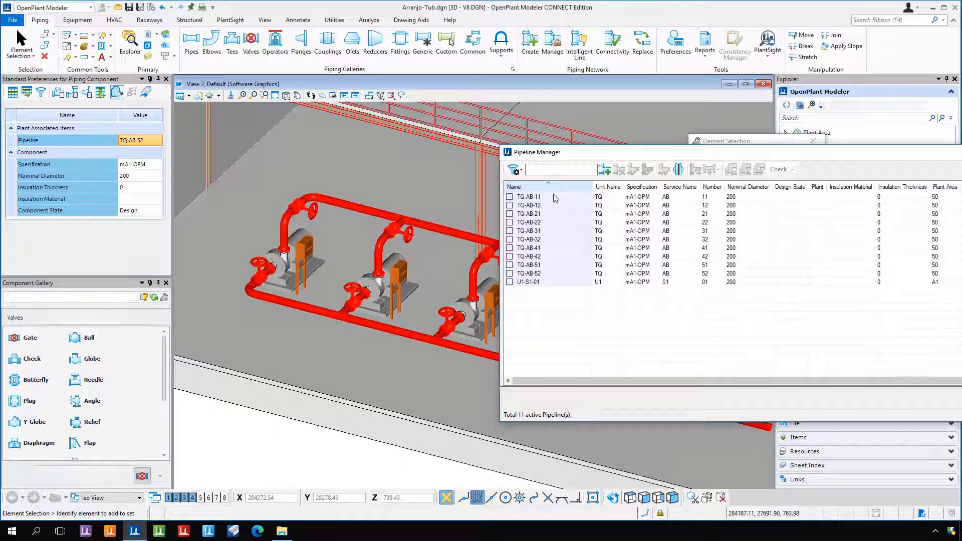
pyautogui.click(511, 283)
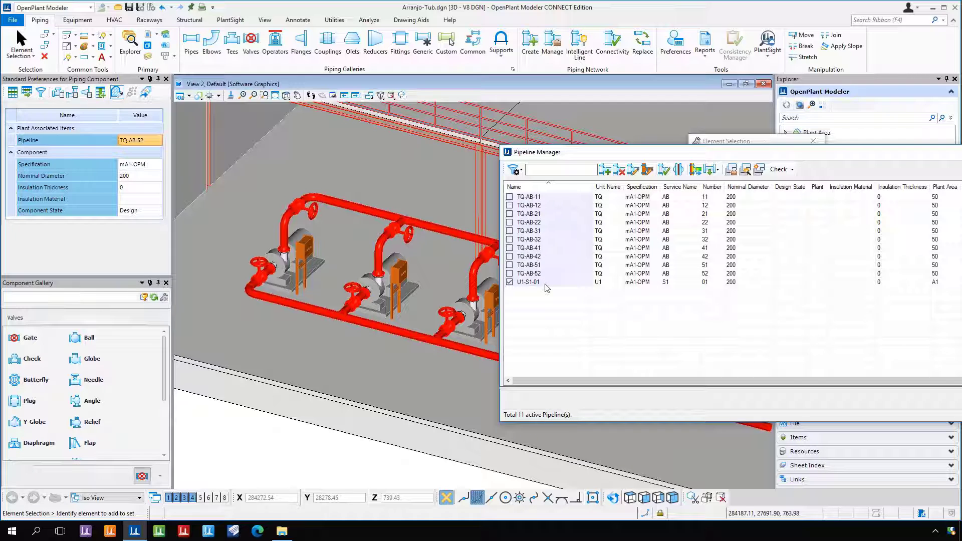
pyautogui.click(621, 171)
pyautogui.click(525, 316)
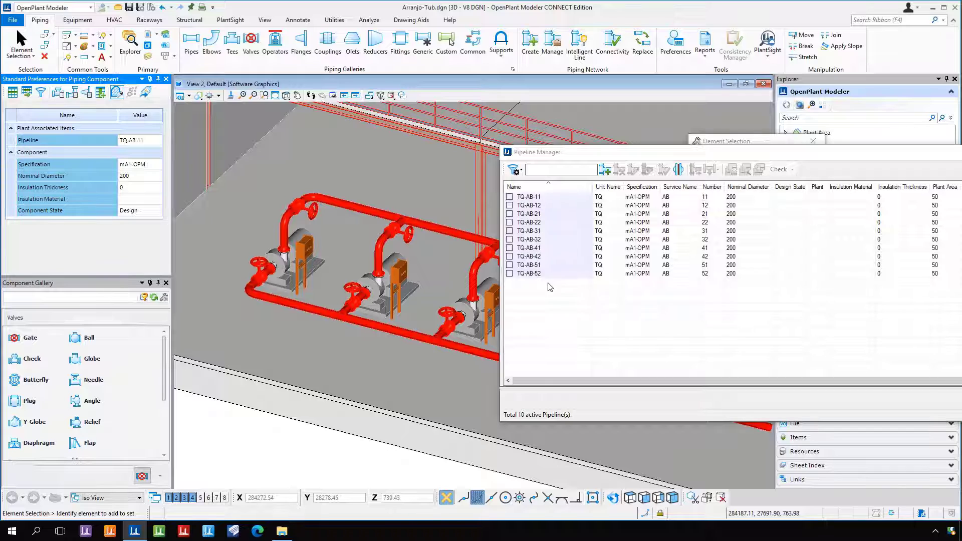
# Auto-generate iso-sheets for all ten pipelines from TQ-AB-11 to TQ-AB-52, replacing any previously created iso-sheets
pyautogui.click(569, 201)
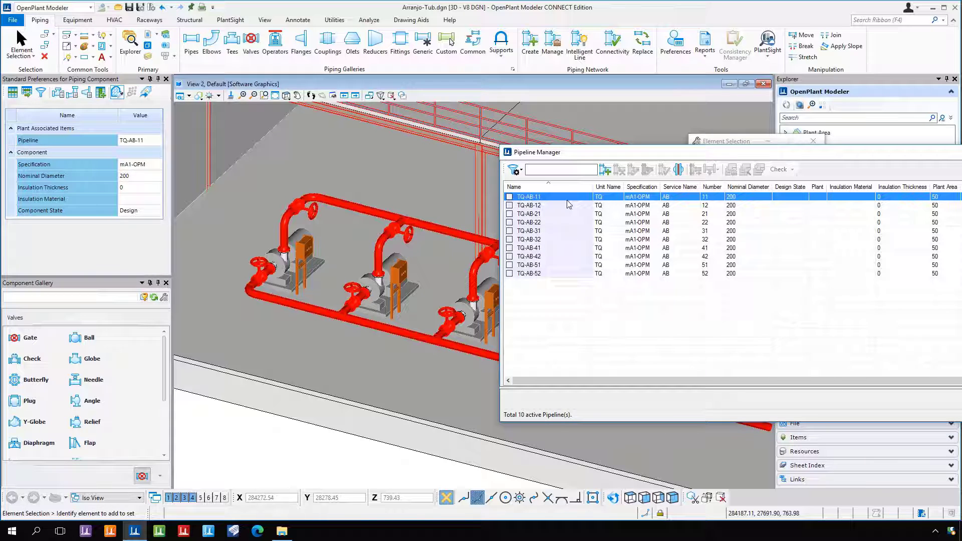
pyautogui.keyDown('shift'); pyautogui.click(560, 274); pyautogui.keyUp('shift')
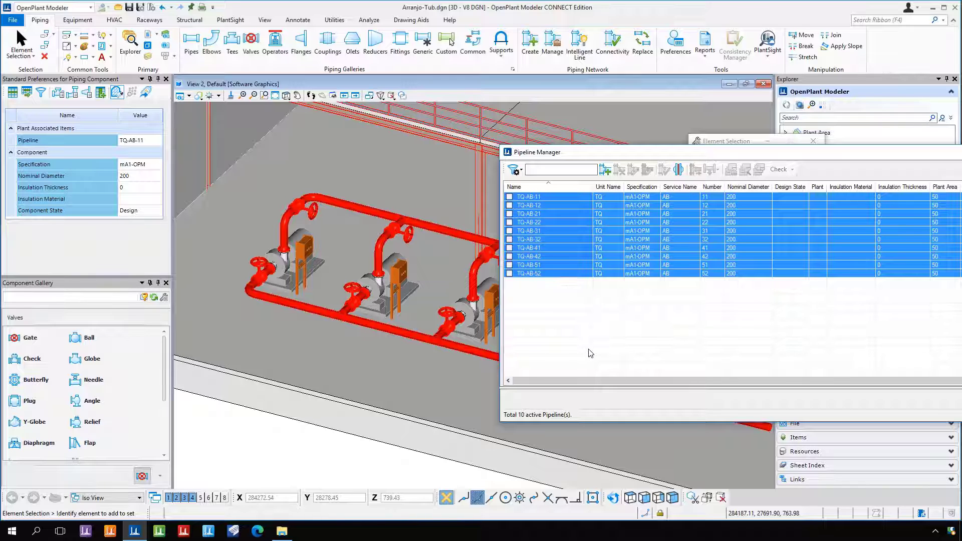
pyautogui.click(509, 198)
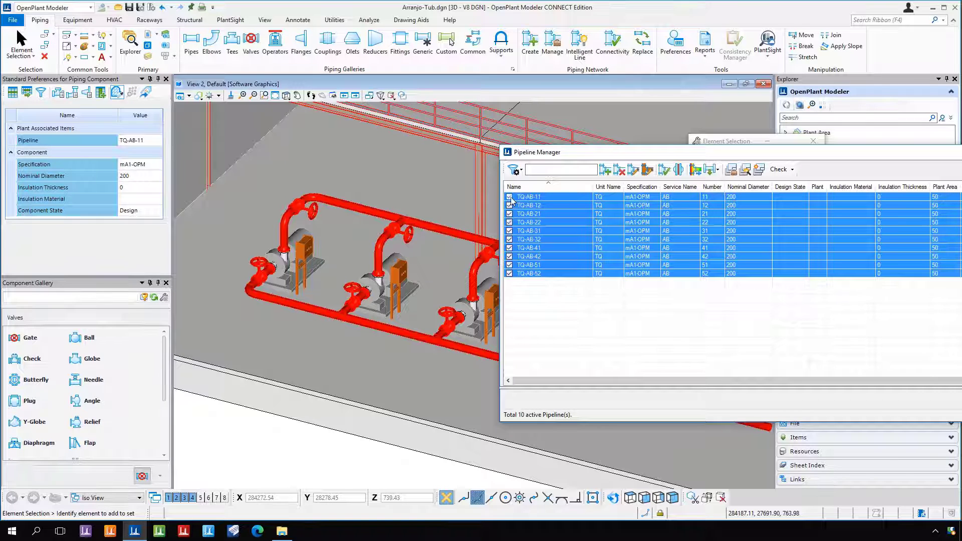
pyautogui.click(745, 170)
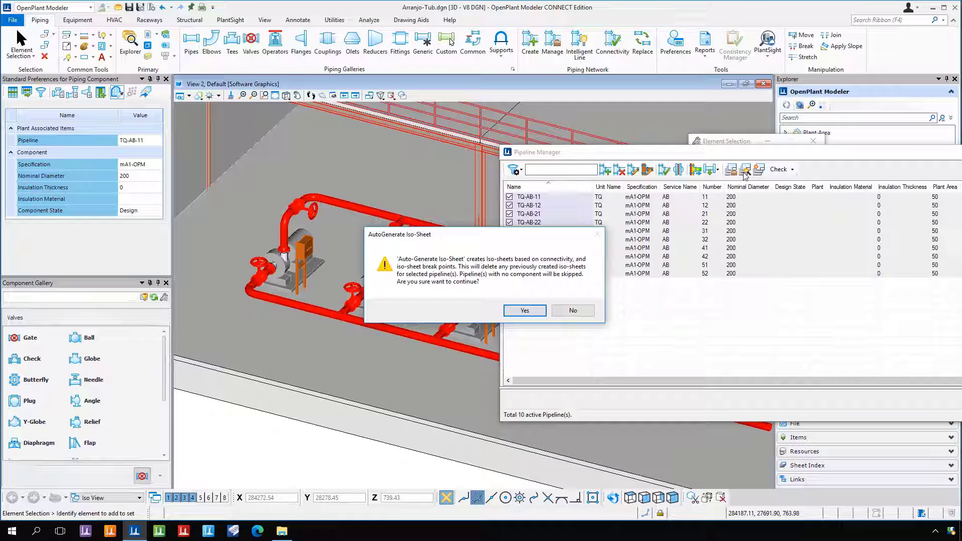
pyautogui.click(525, 310)
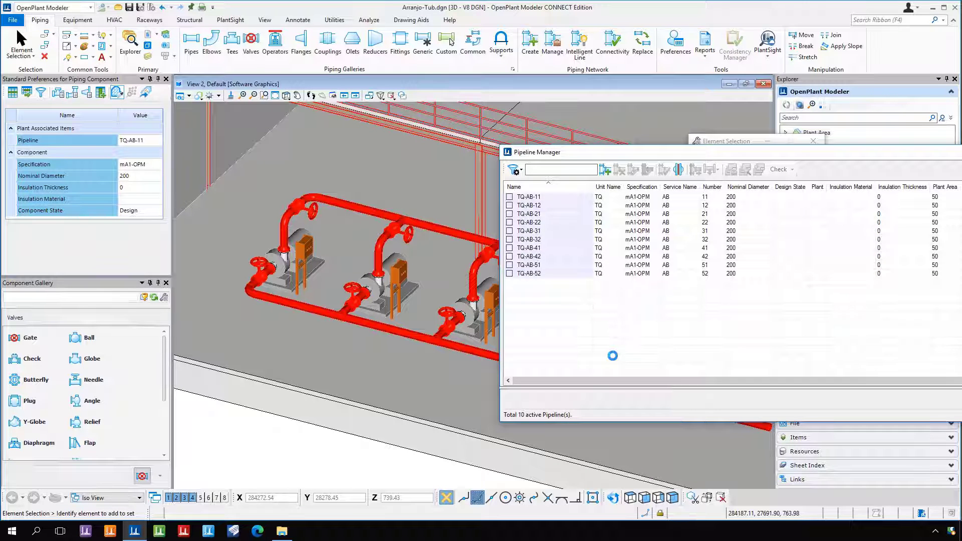
# Generate Check-style isometrics for all ten pipelines from TQ-AB-11 to TQ-AB-52, acknowledging the license notice
pyautogui.click(537, 199)
pyautogui.keyDown('shift'); pyautogui.click(543, 271); pyautogui.keyUp('shift')
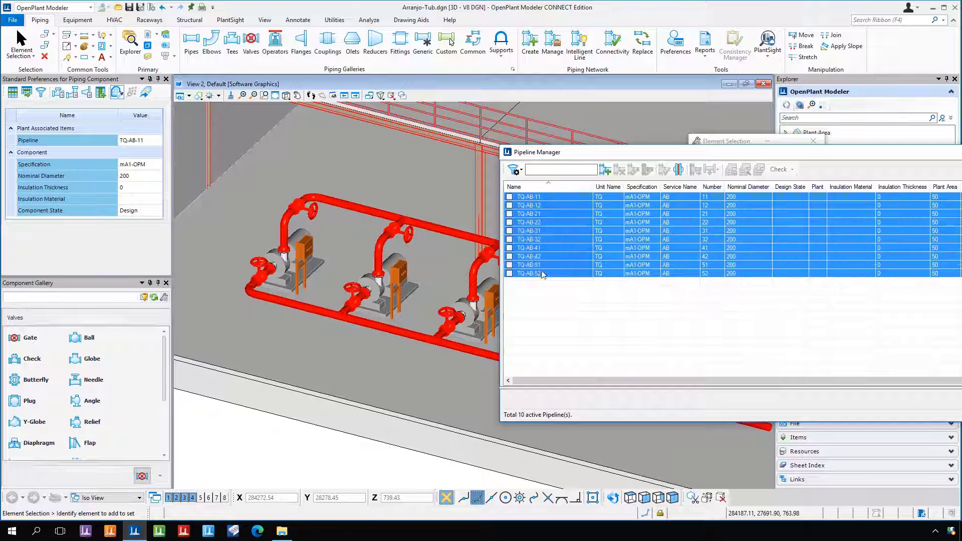
pyautogui.click(509, 197)
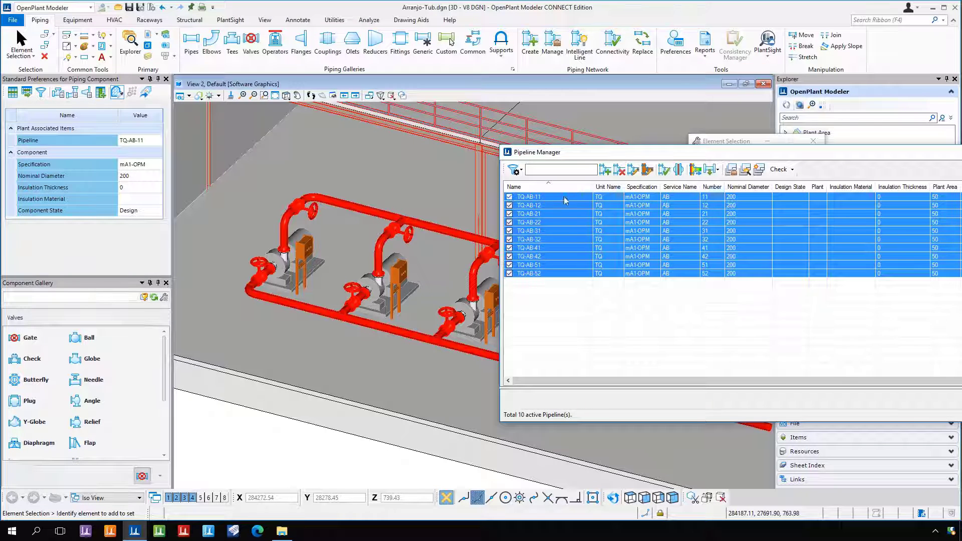
pyautogui.click(759, 170)
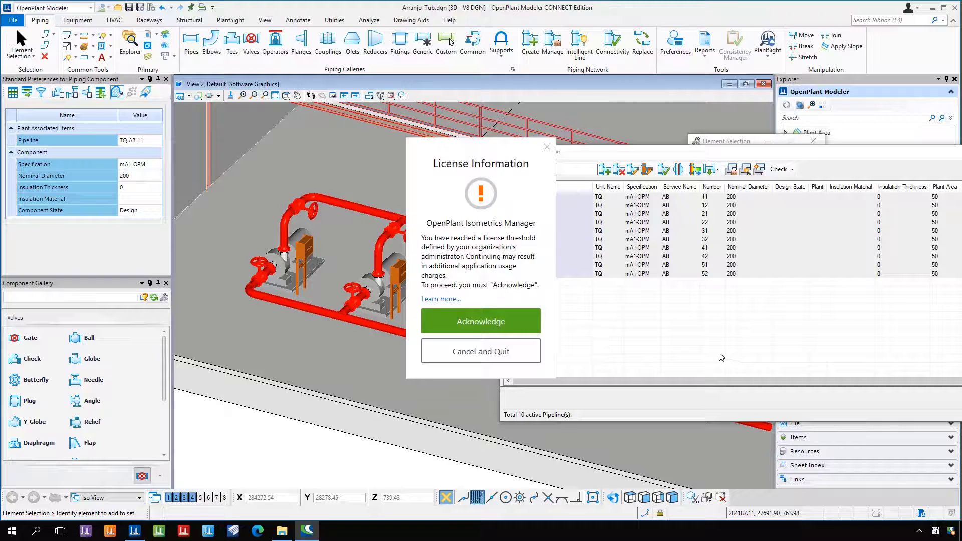
pyautogui.click(495, 322)
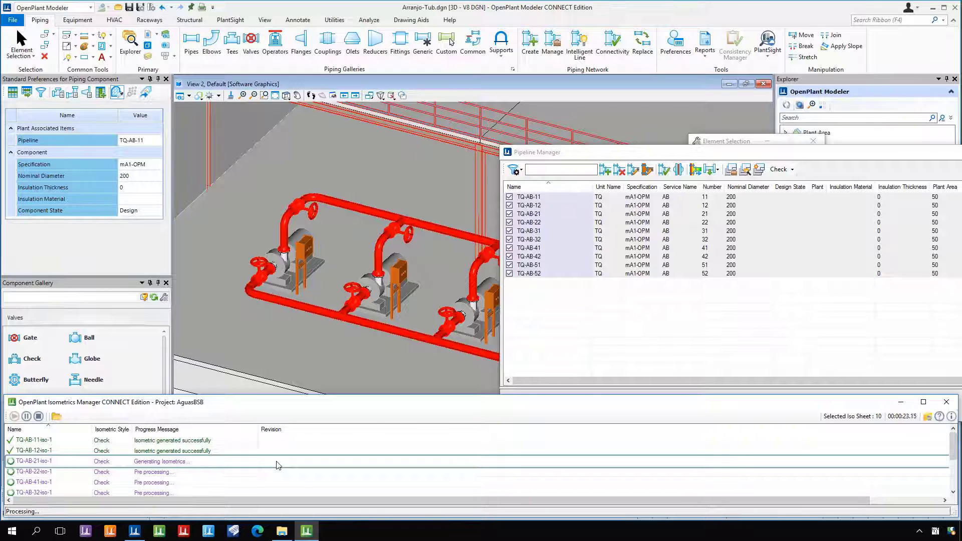
# Select the isometric TQ-AB-11-iso-1 for viewing and close the Pipeline Manager
pyautogui.click(204, 441)
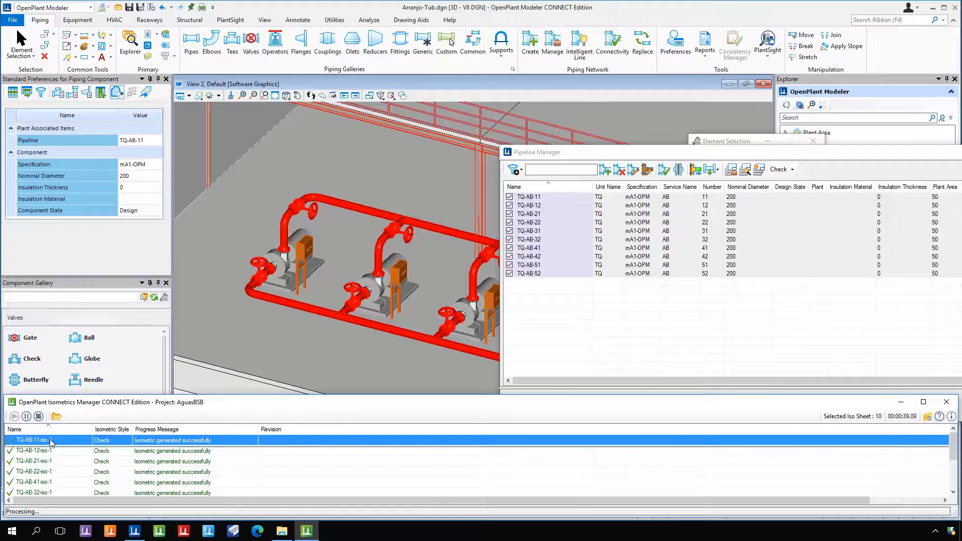
pyautogui.moveTo(795, 151); pyautogui.dragTo(505, 130)
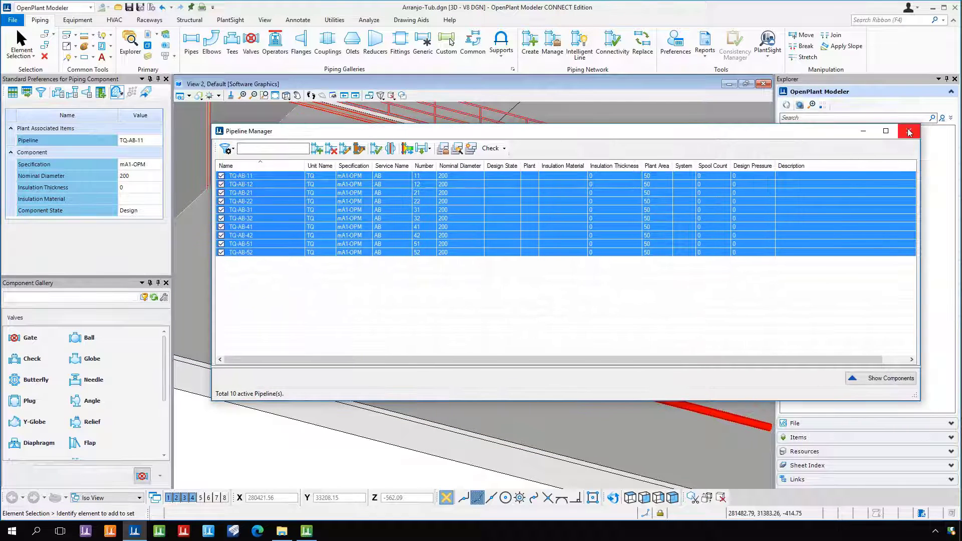
pyautogui.click(910, 132)
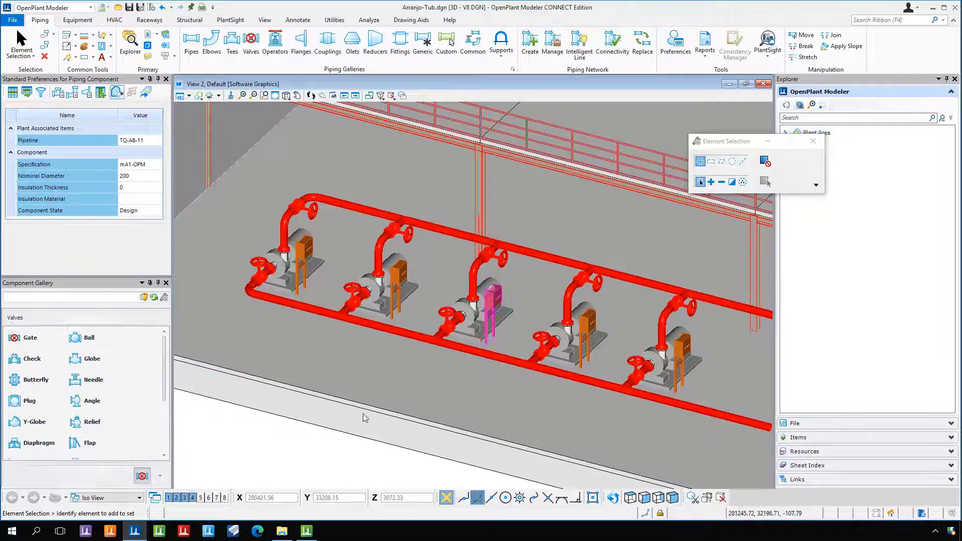
# Check the generation progress of the remaining isometrics and switch to the separate drawing window of TQ-AB-11-iso-1
pyautogui.click(314, 535)
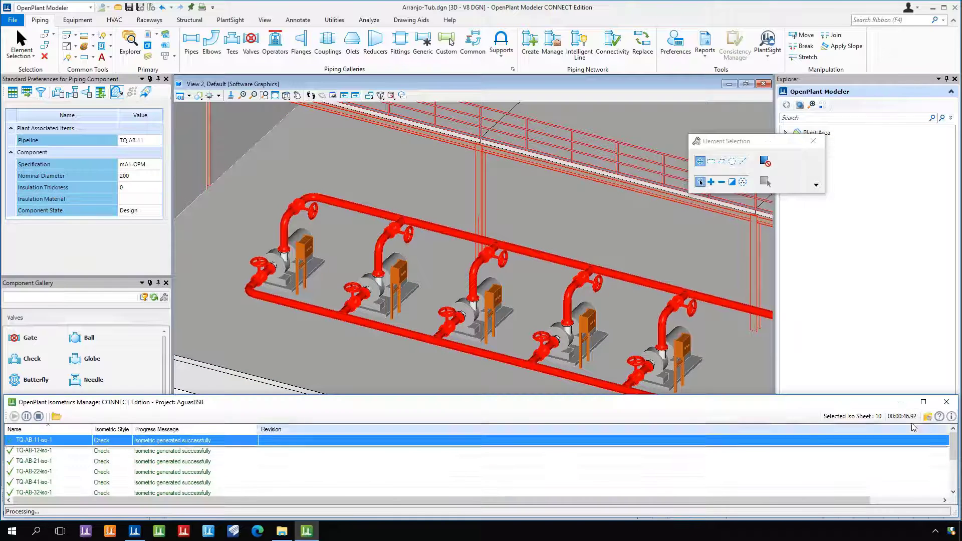
pyautogui.moveTo(954, 449); pyautogui.dragTo(954, 457)
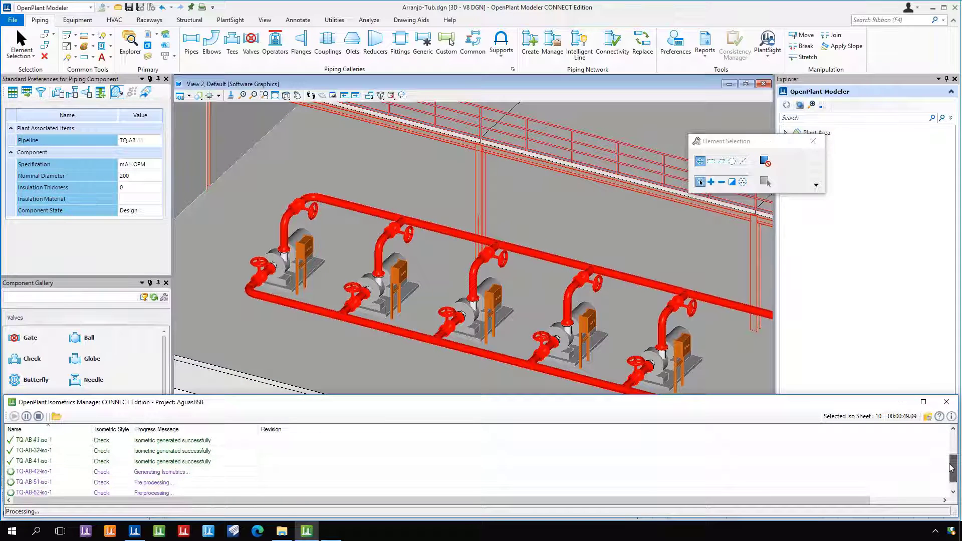
pyautogui.scroll(-1, 212, 477)
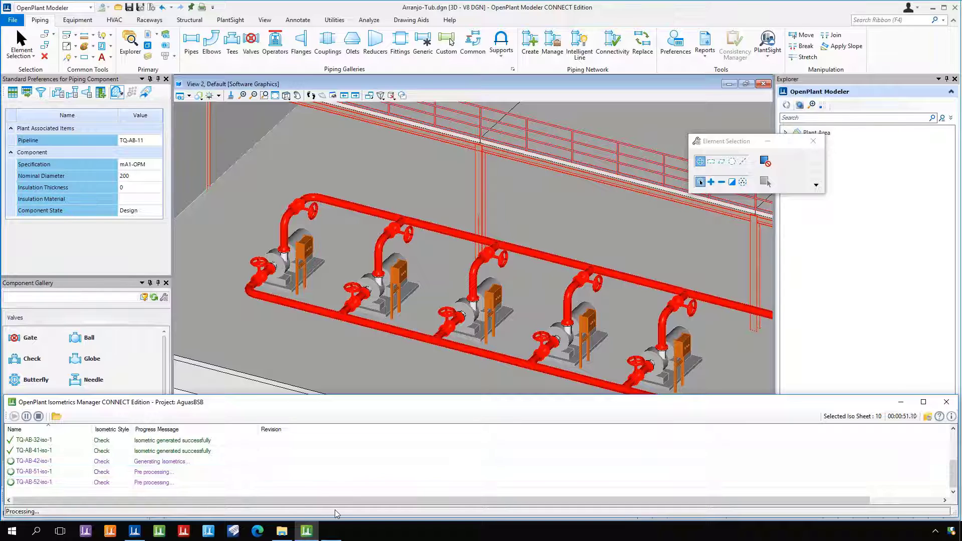
pyautogui.moveTo(340, 530)
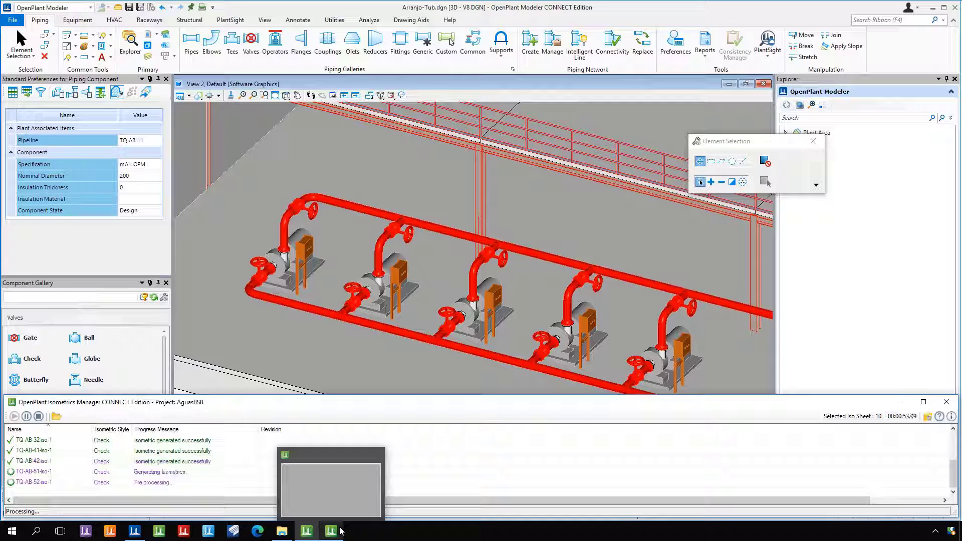
pyautogui.click(343, 503)
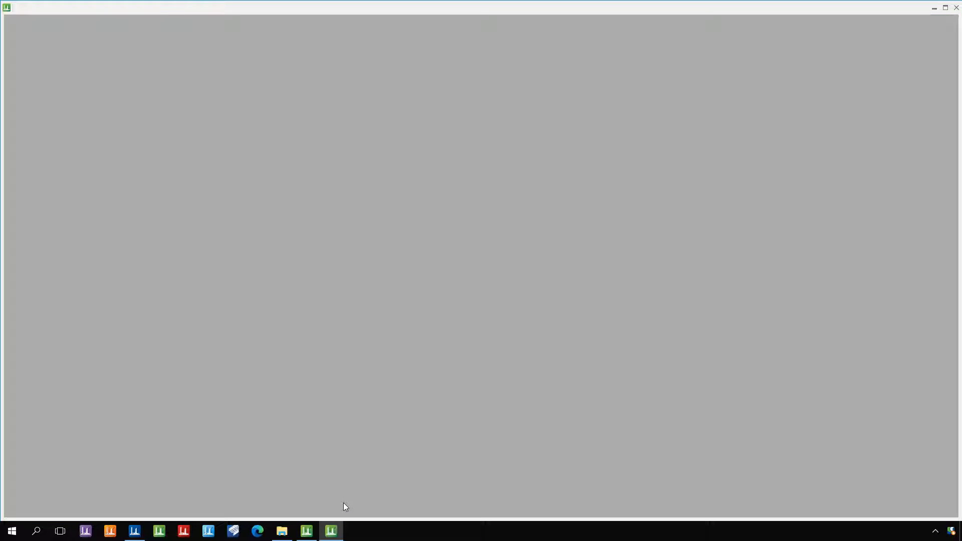
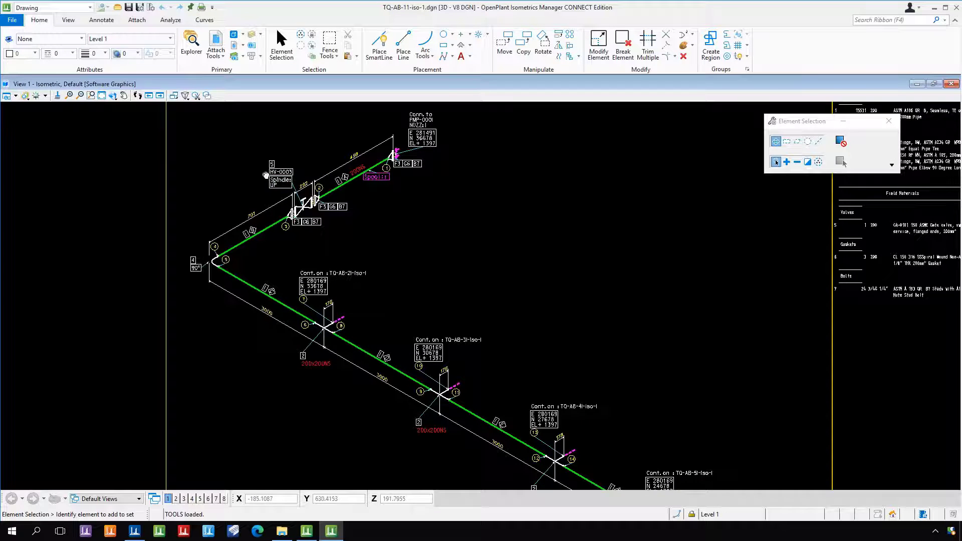
# Examine the TQ-AB-11-iso-1 isometric from the pump nozzle connection through the valve to the 90° elbow
pyautogui.scroll(3, 283, 236)
pyautogui.moveTo(283, 236); pyautogui.dragTo(324, 280, button='middle')
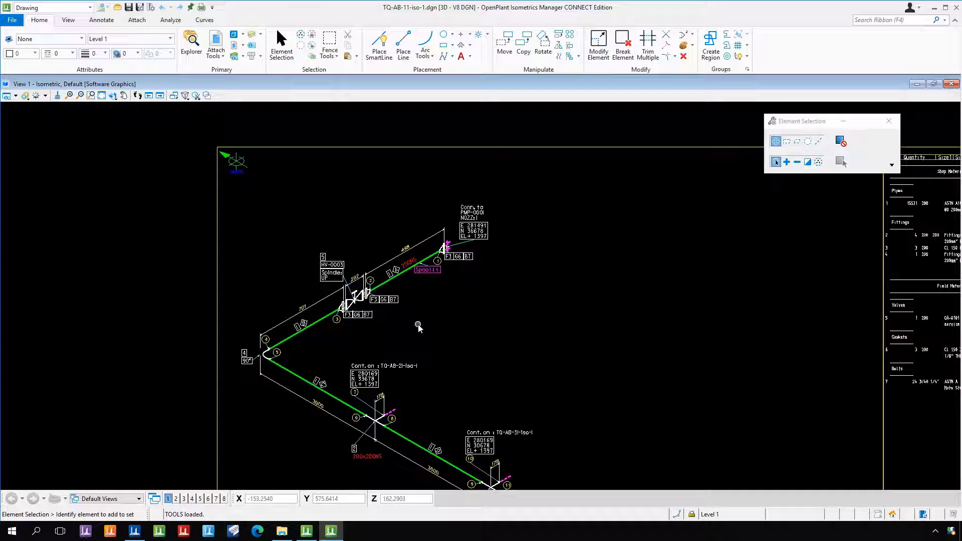
pyautogui.scroll(3, 419, 327)
pyautogui.moveTo(537, 224); pyautogui.dragTo(493, 303, button='middle')
pyautogui.scroll(2, 450, 285)
pyautogui.moveTo(476, 288); pyautogui.dragTo(475, 304, button='middle')
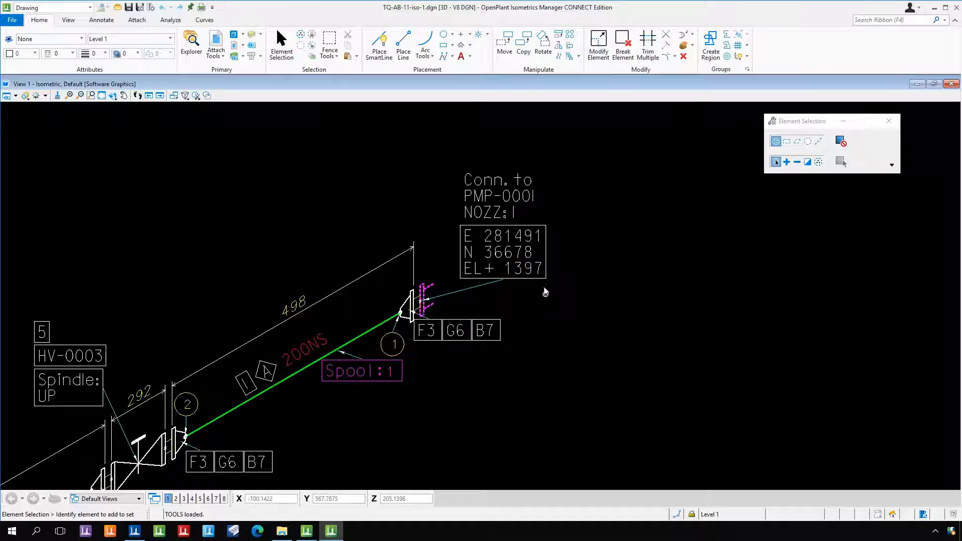
pyautogui.moveTo(459, 370); pyautogui.dragTo(510, 253, button='middle')
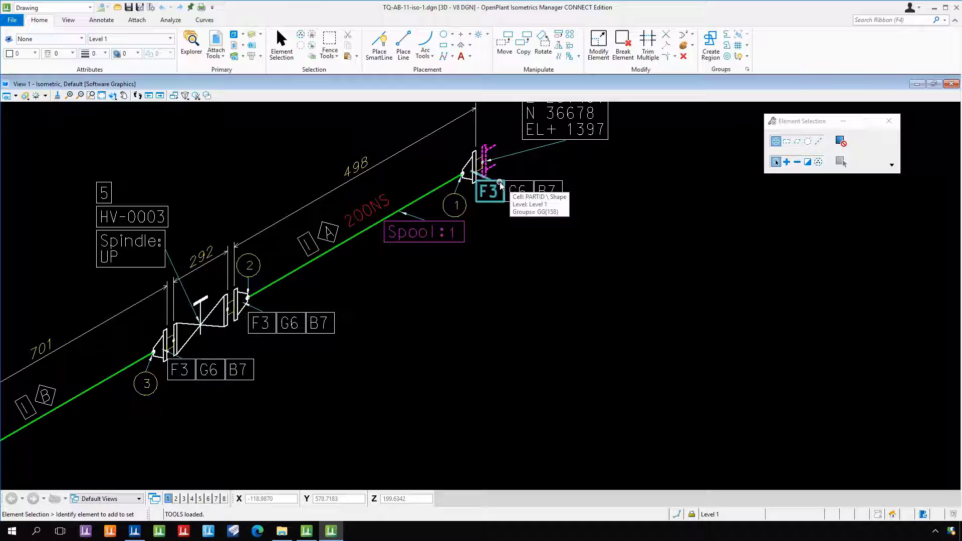
pyautogui.scroll(-3, 568, 223)
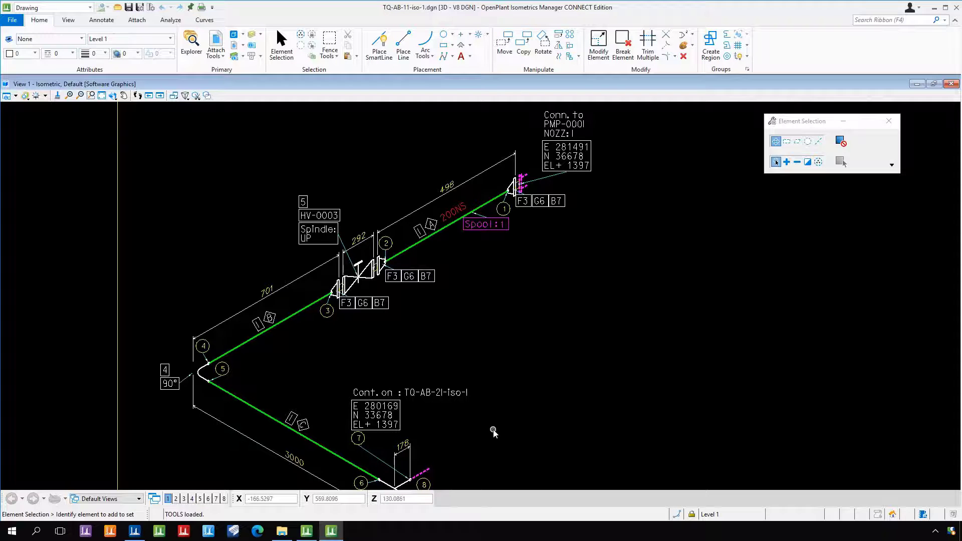
pyautogui.moveTo(493, 433); pyautogui.dragTo(475, 370, button='middle')
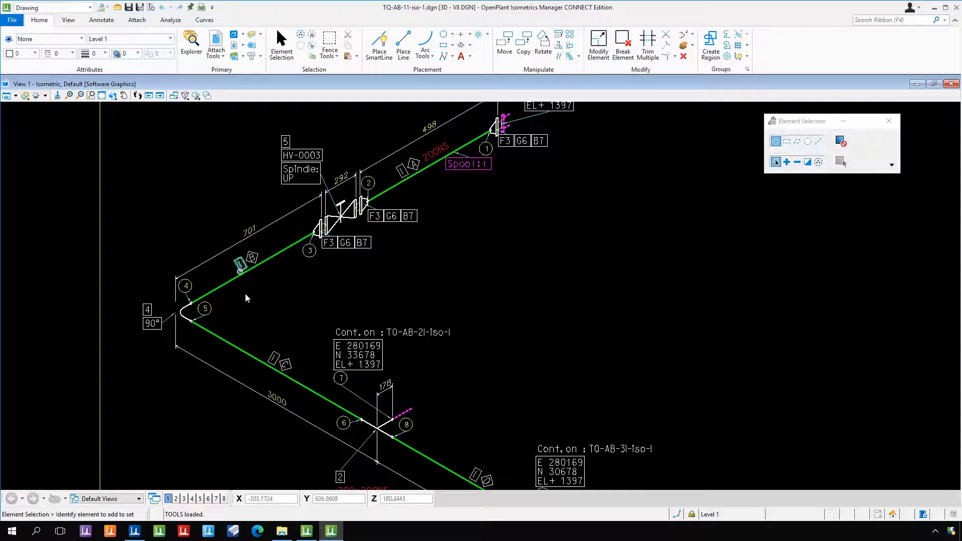
# Examine the header run of TQ-AB-11-iso-1, following its tees and continuation notes to the pipe's open end
pyautogui.scroll(-5, 245, 296)
pyautogui.moveTo(462, 396); pyautogui.dragTo(426, 298, button='middle')
pyautogui.scroll(5, 268, 266)
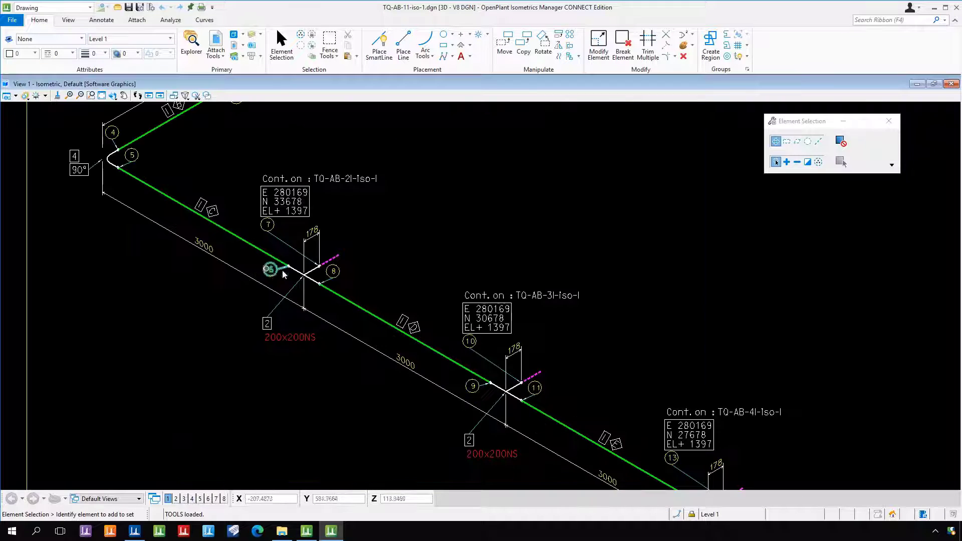
pyautogui.moveTo(311, 272); pyautogui.dragTo(360, 309, button='middle')
pyautogui.scroll(2, 359, 308)
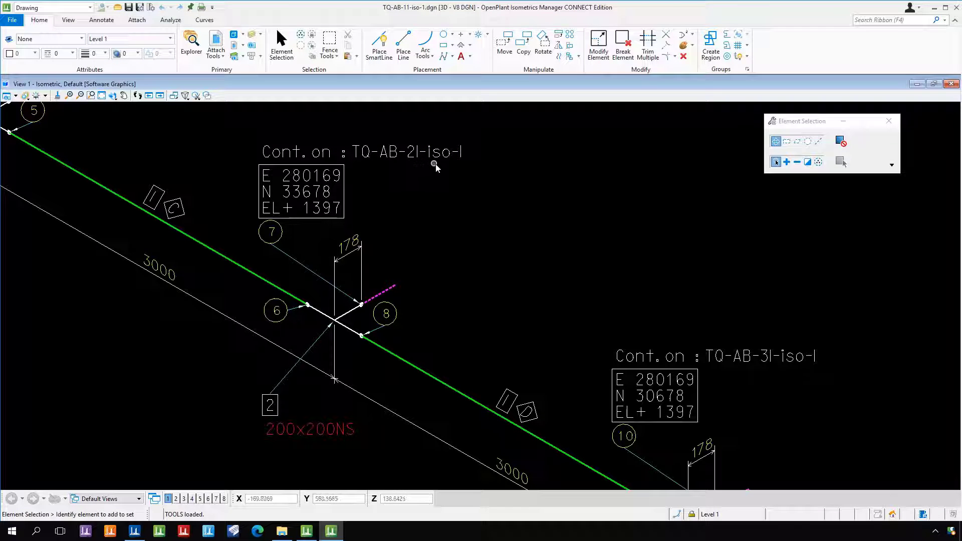
pyautogui.scroll(-3, 435, 160)
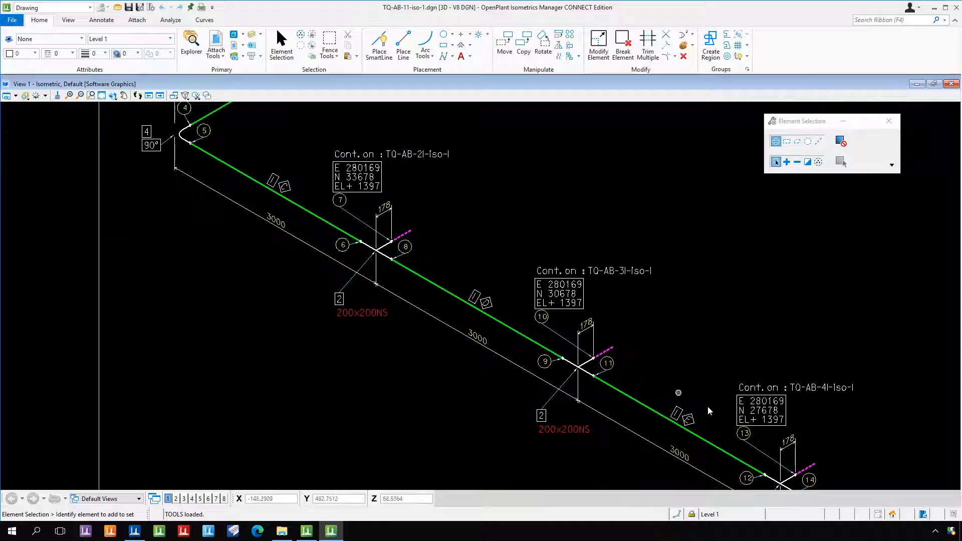
pyautogui.moveTo(858, 447); pyautogui.dragTo(667, 277, button='middle')
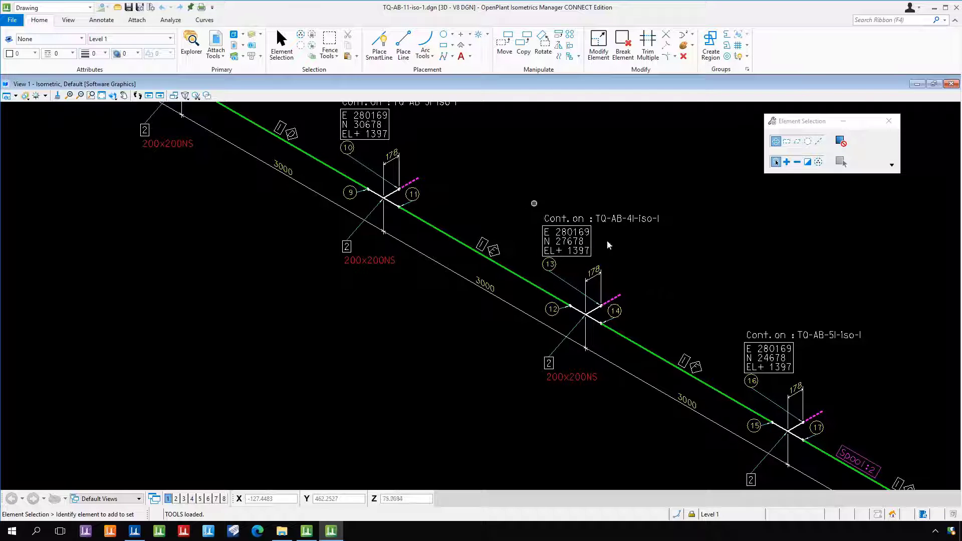
pyautogui.scroll(-2, 420, 213)
pyautogui.moveTo(736, 292); pyautogui.dragTo(582, 249, button='middle')
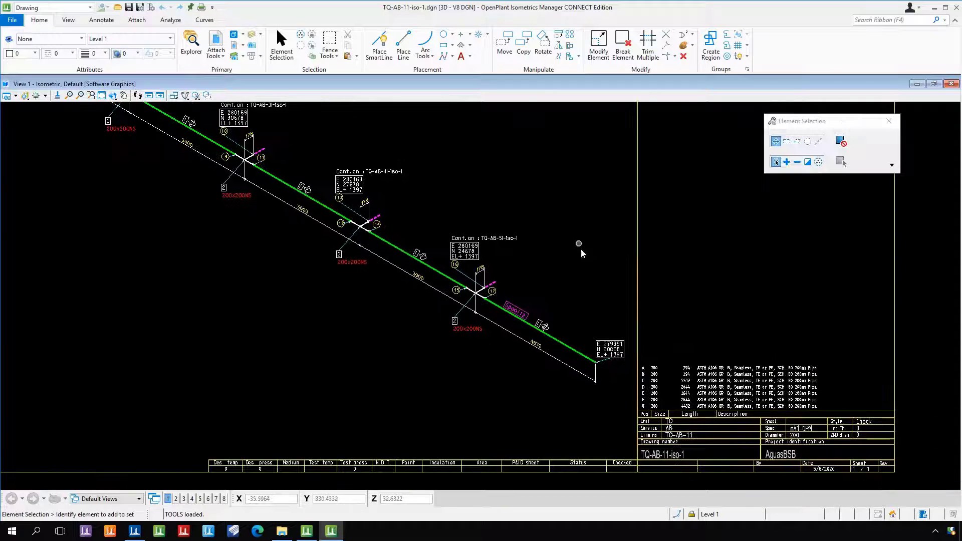
pyautogui.scroll(2, 705, 401)
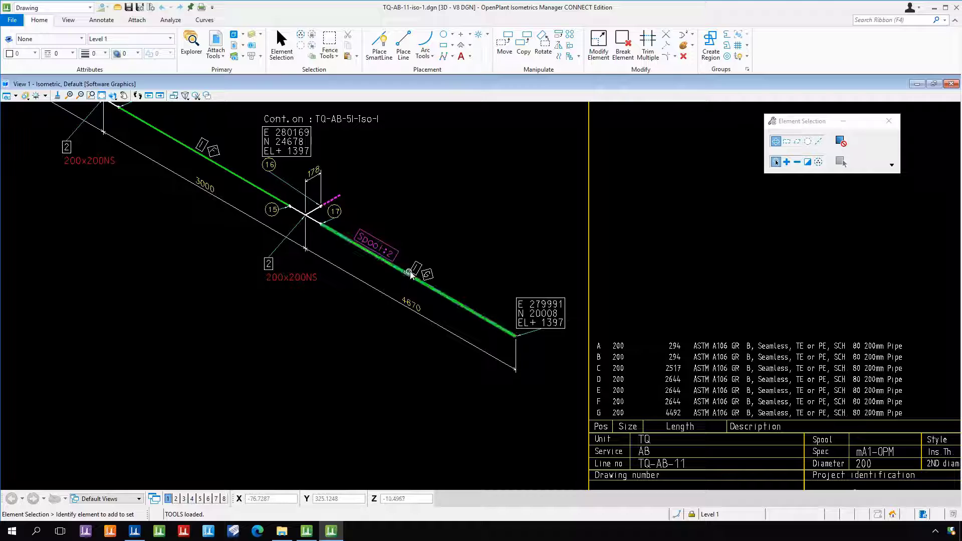
pyautogui.scroll(3, 411, 274)
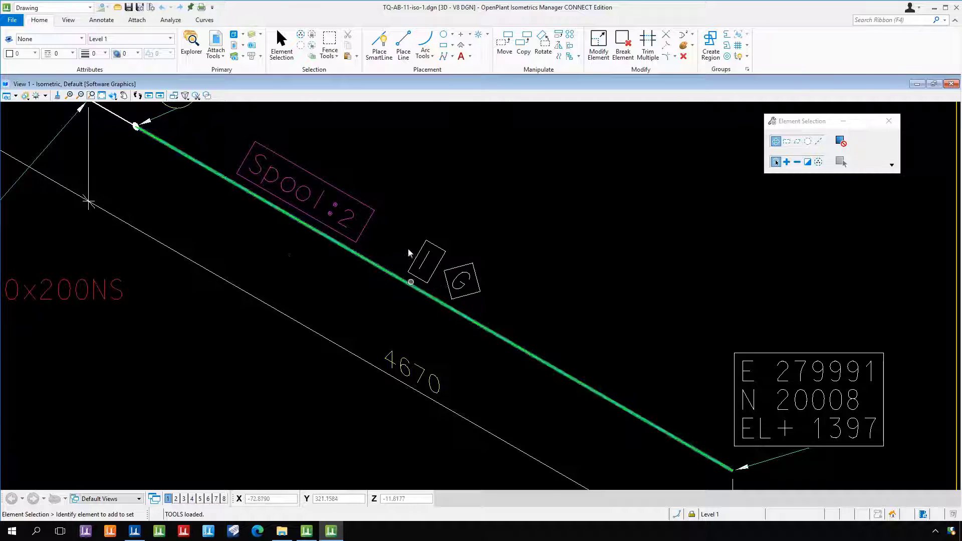
# Review the bill of materials and cut pipe lengths of TQ-AB-11-iso-1, view the whole sheet, and close the drawing
pyautogui.scroll(-5, 412, 251)
pyautogui.scroll(-5, 601, 301)
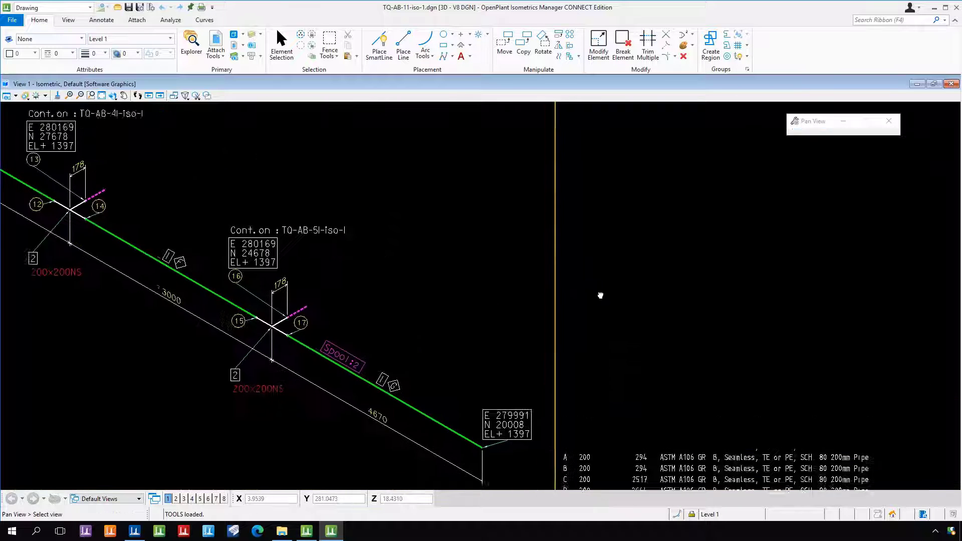
pyautogui.scroll(5, 602, 203)
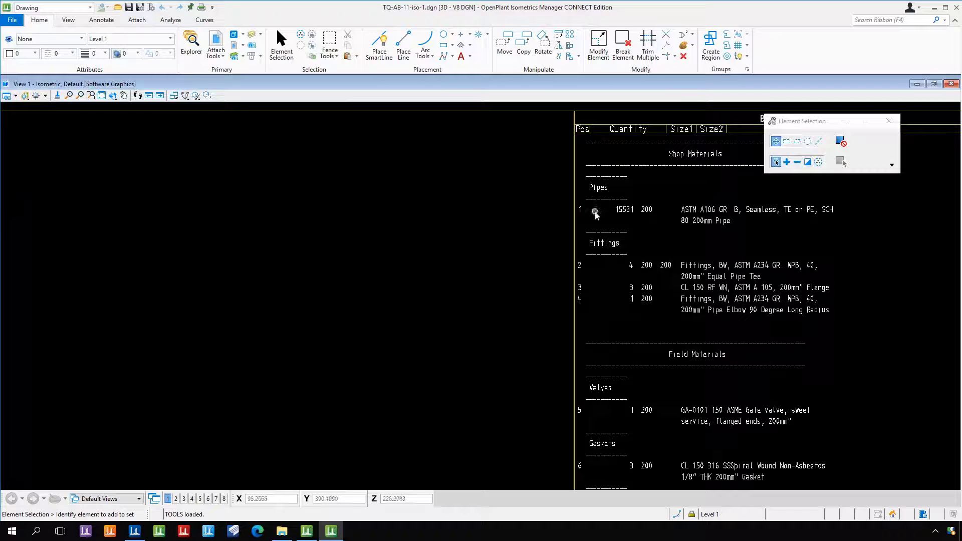
pyautogui.scroll(-5, 682, 218)
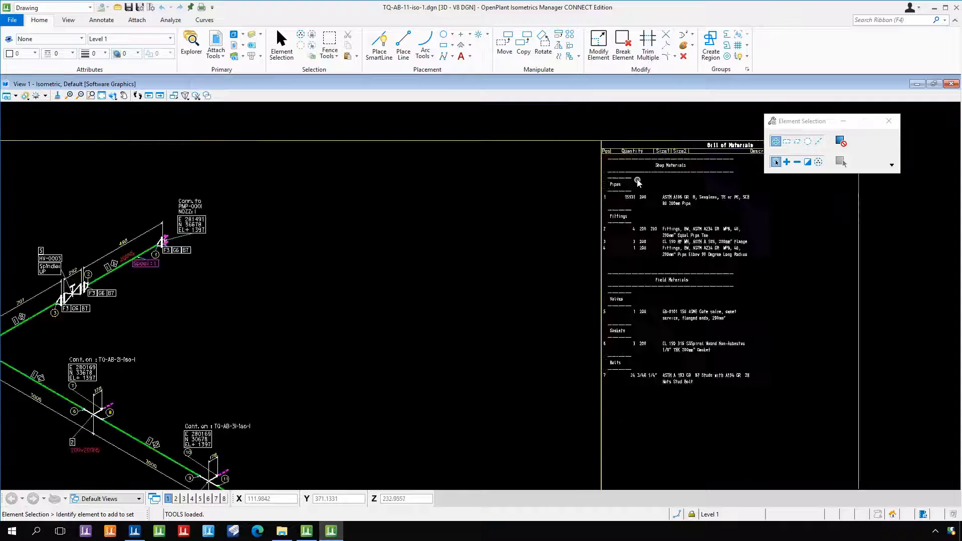
pyautogui.moveTo(649, 402); pyautogui.dragTo(650, 358, button='middle')
pyautogui.scroll(6, 626, 426)
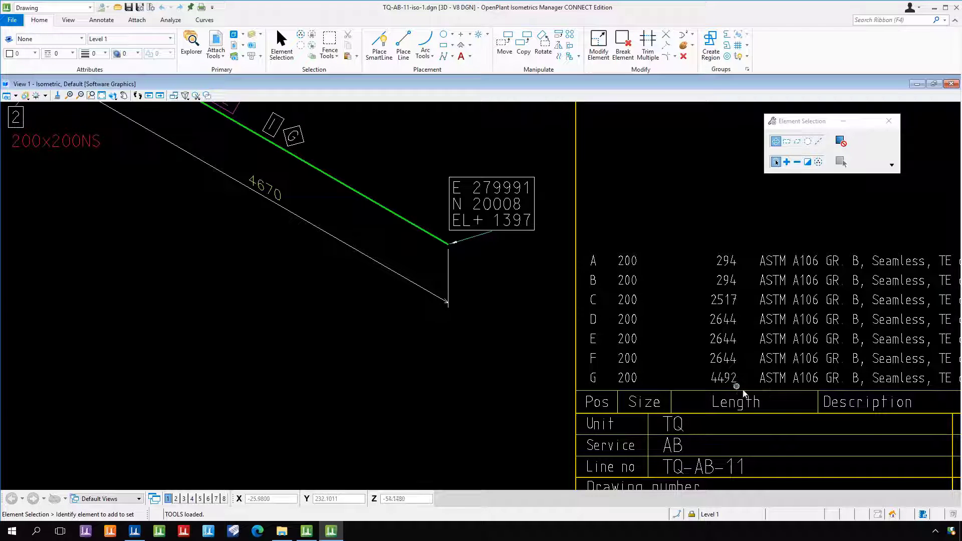
pyautogui.scroll(-8, 744, 394)
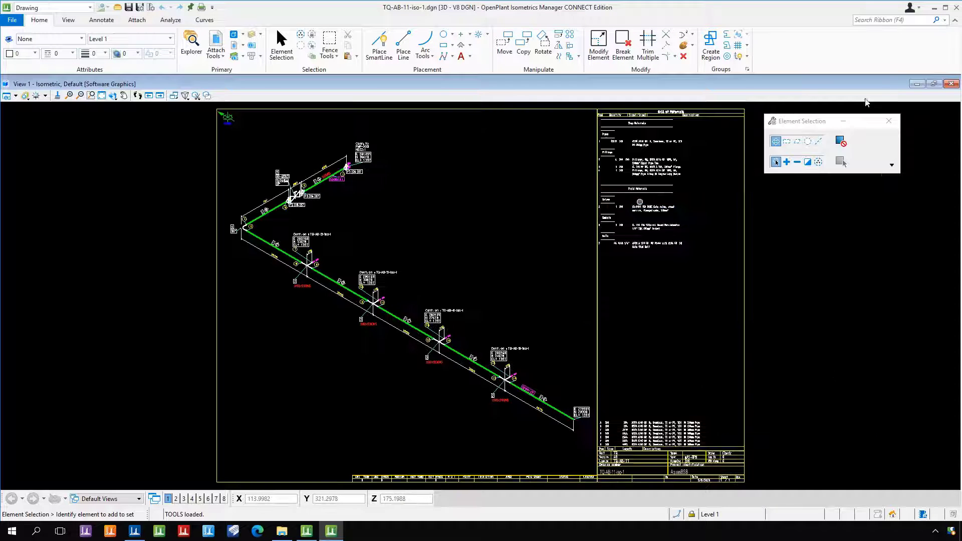
pyautogui.moveTo(638, 204); pyautogui.dragTo(509, 258, button='middle')
pyautogui.click(956, 8)
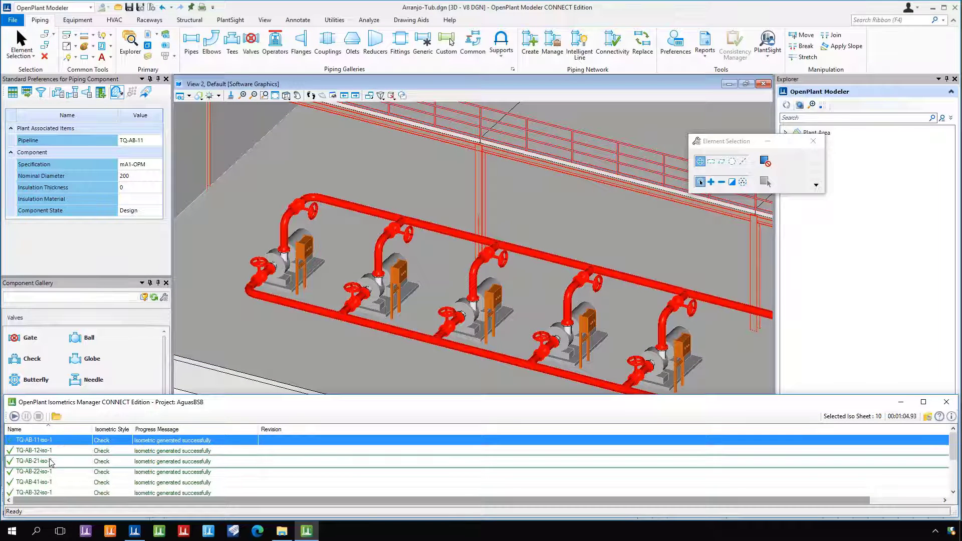
# Open the TQ-AB-21-iso-1 isometric and examine its connection to the pump nozzle
pyautogui.click(50, 462)
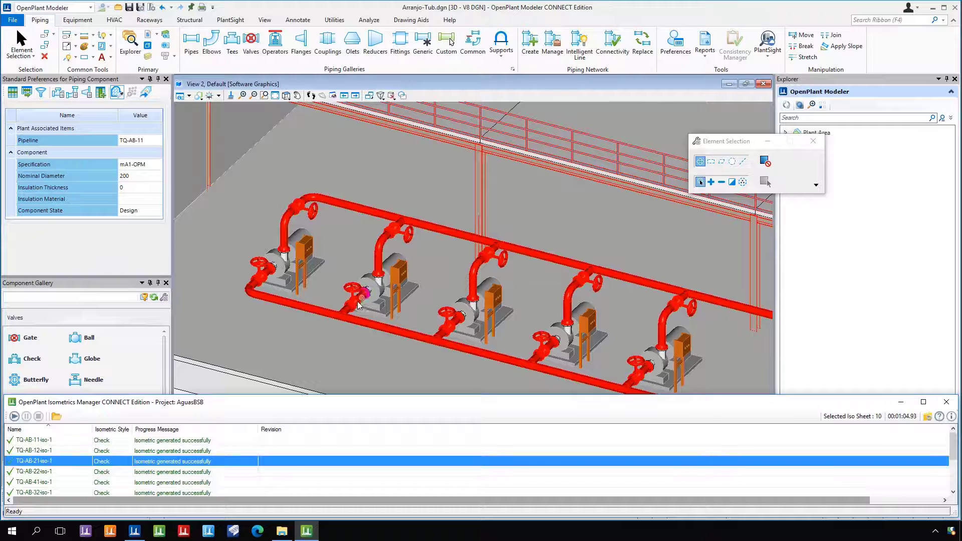
pyautogui.rightClick(55, 462)
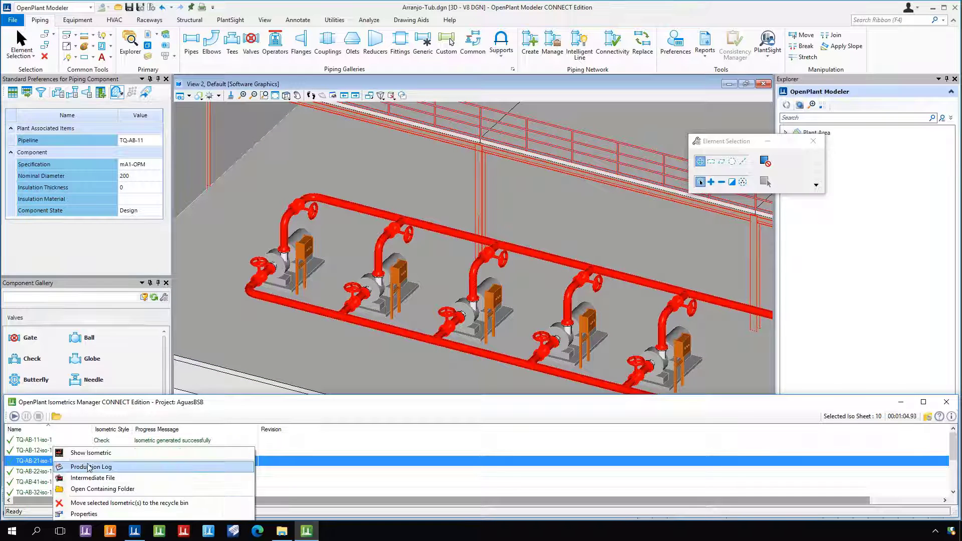
pyautogui.click(99, 454)
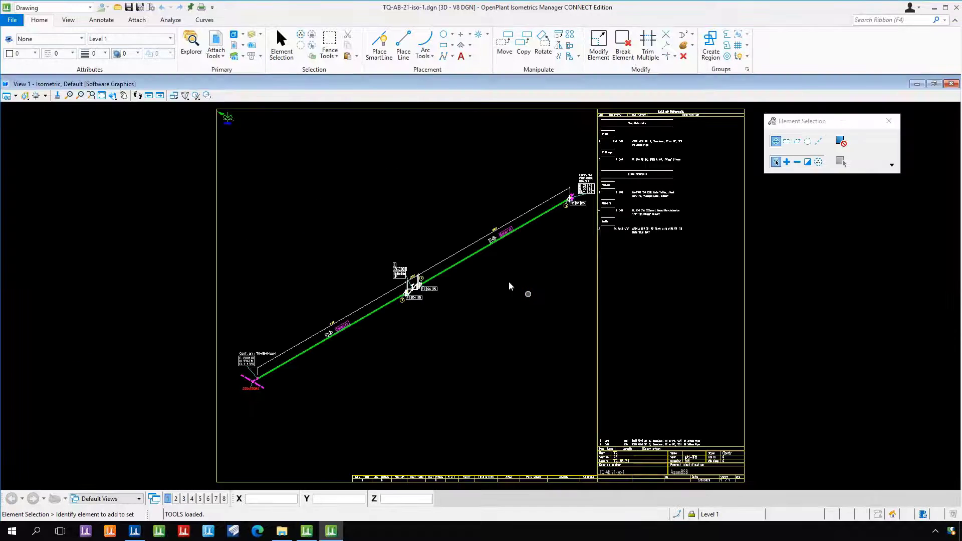
pyautogui.scroll(6, 576, 200)
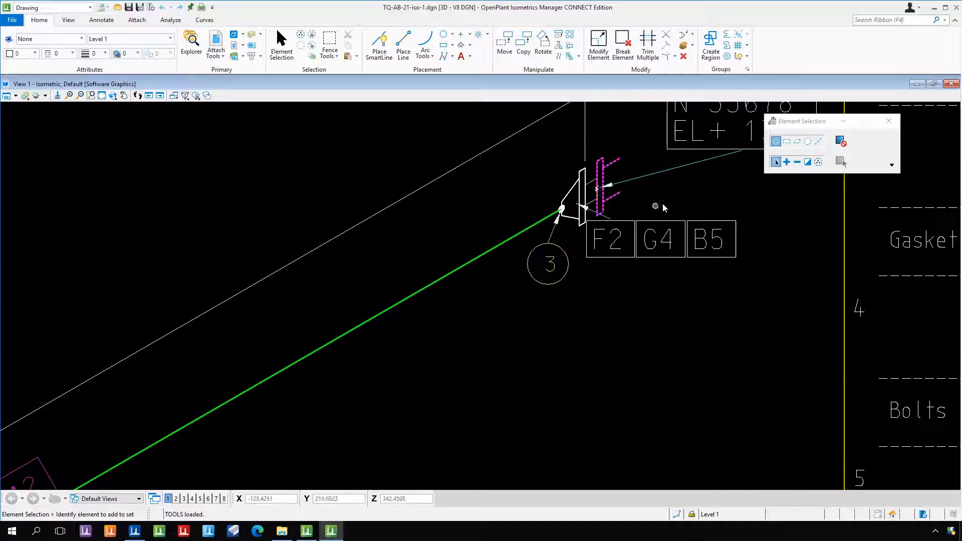
pyautogui.moveTo(663, 203)
pyautogui.mouseDown(button='middle')
pyautogui.moveTo(552, 282)
pyautogui.moveTo(552, 365)
pyautogui.mouseUp(button='middle')
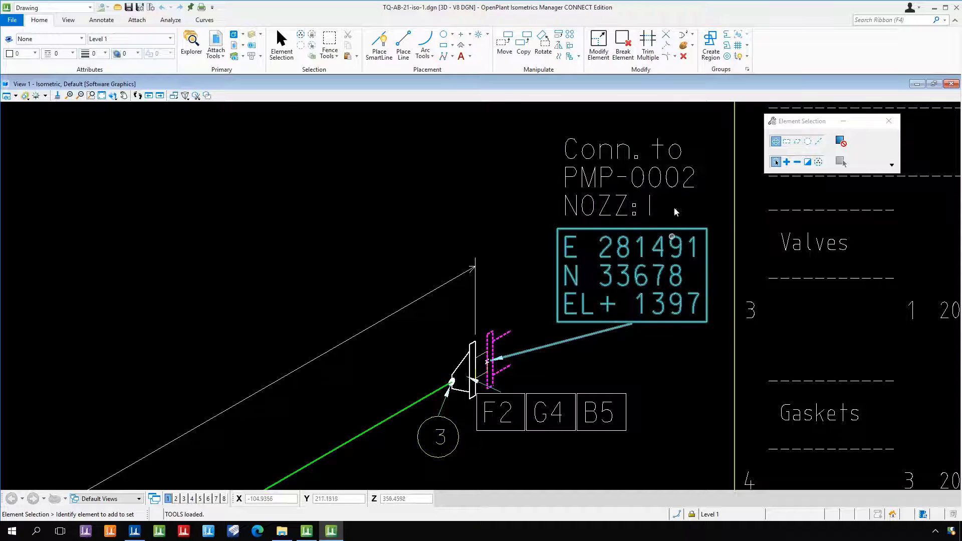
# Follow TQ-AB-21-iso-1 past the valve to its continuation note, view the whole sheet, and close the drawing and the Isometrics Manager
pyautogui.scroll(-6, 674, 207)
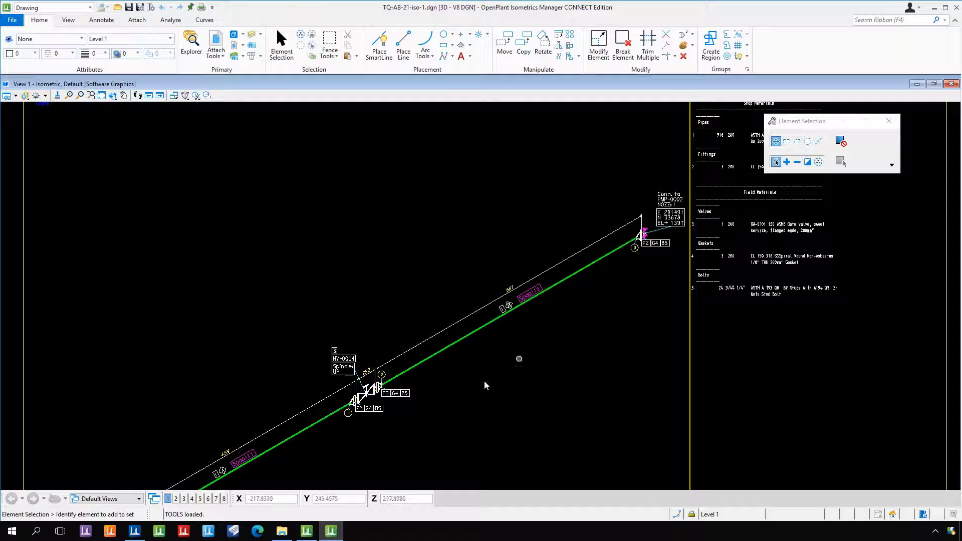
pyautogui.moveTo(485, 386); pyautogui.dragTo(665, 230, button='middle')
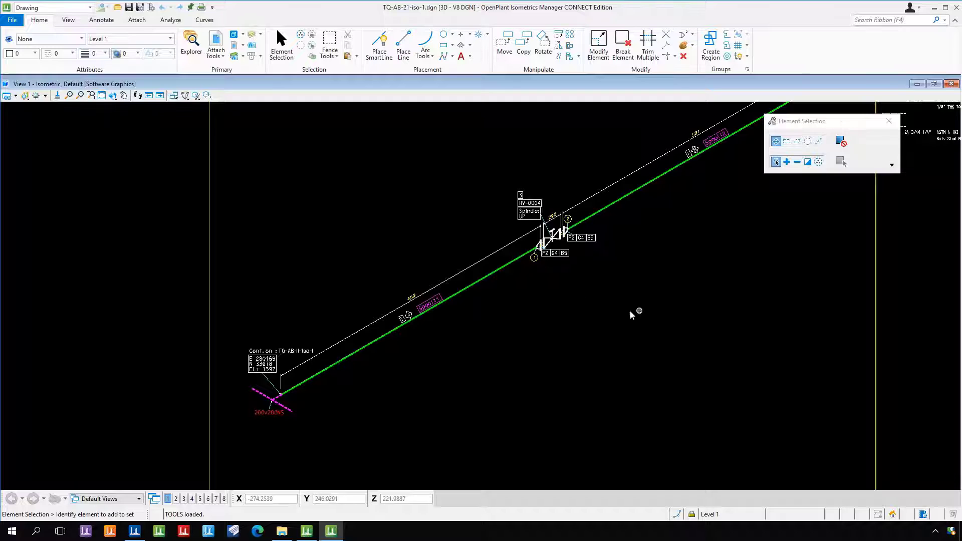
pyautogui.scroll(5, 307, 393)
pyautogui.moveTo(316, 404); pyautogui.dragTo(471, 344, button='middle')
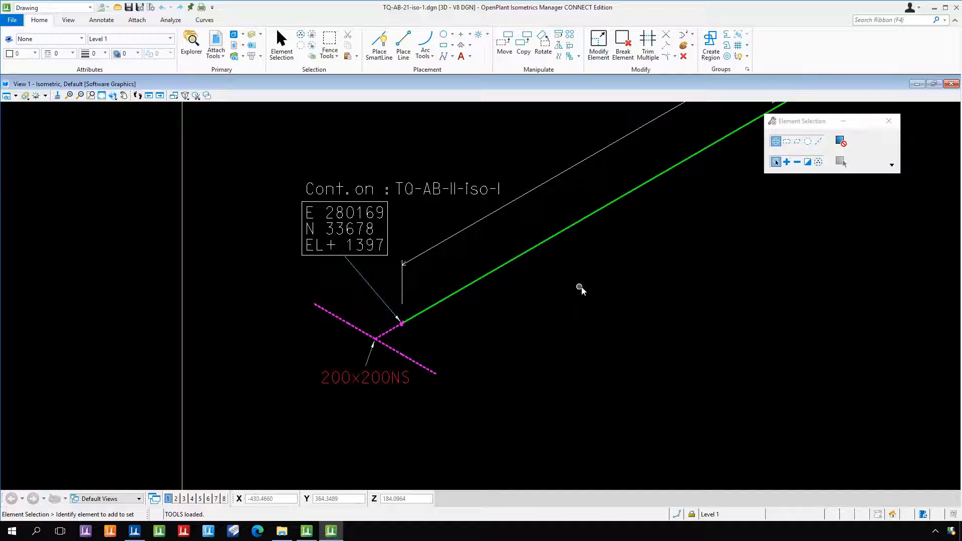
pyautogui.press('Home')
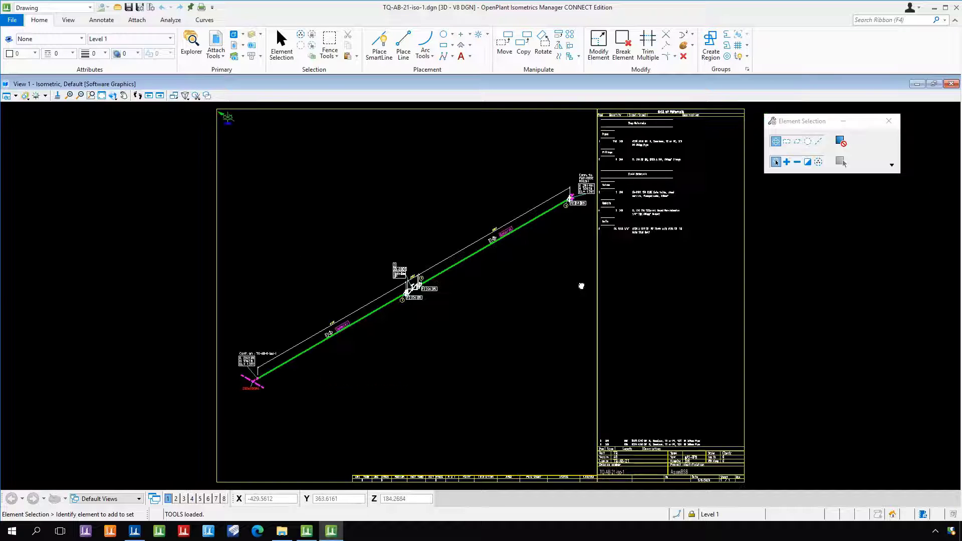
pyautogui.click(958, 8)
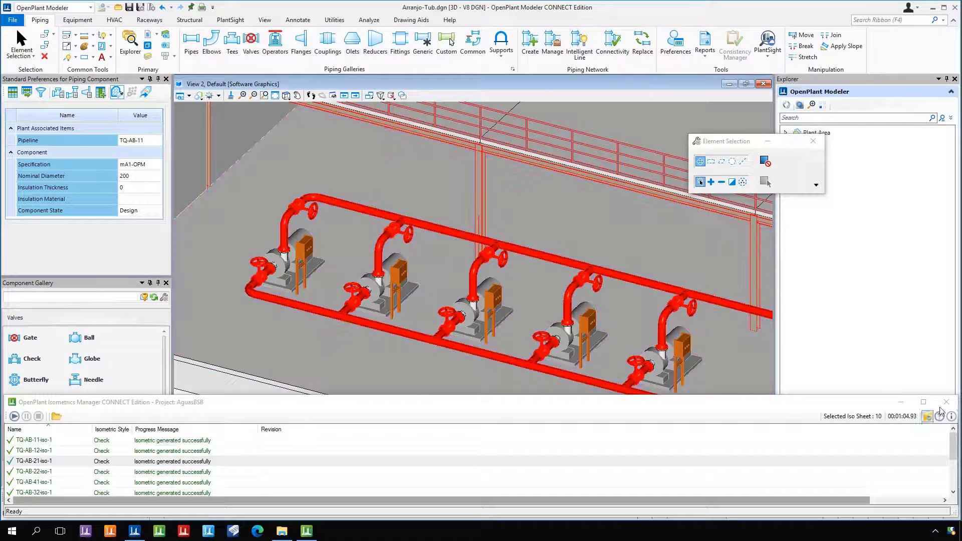
pyautogui.click(946, 404)
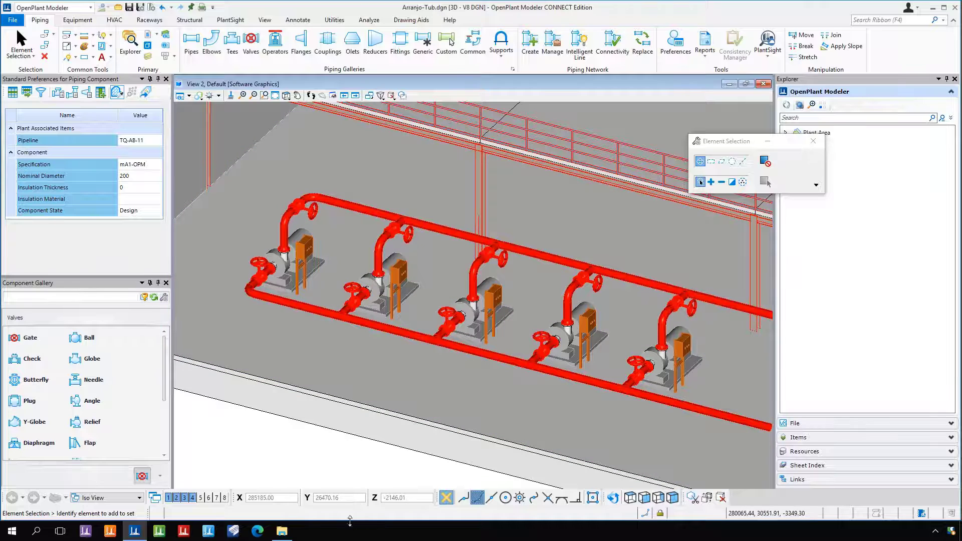
# Switch to File Explorer and open the 03-Entregaveis folder inside 03-Hidromecanico
pyautogui.click(291, 538)
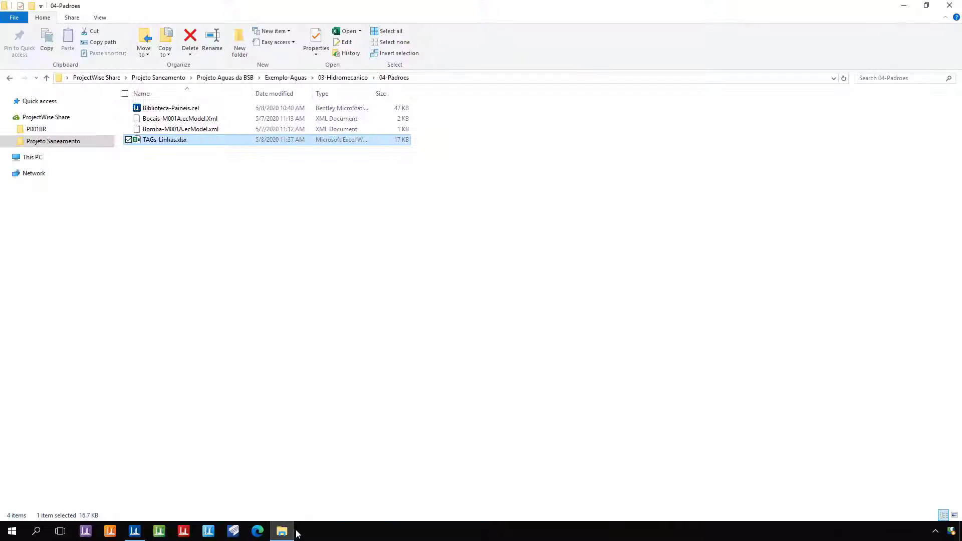
pyautogui.click(344, 79)
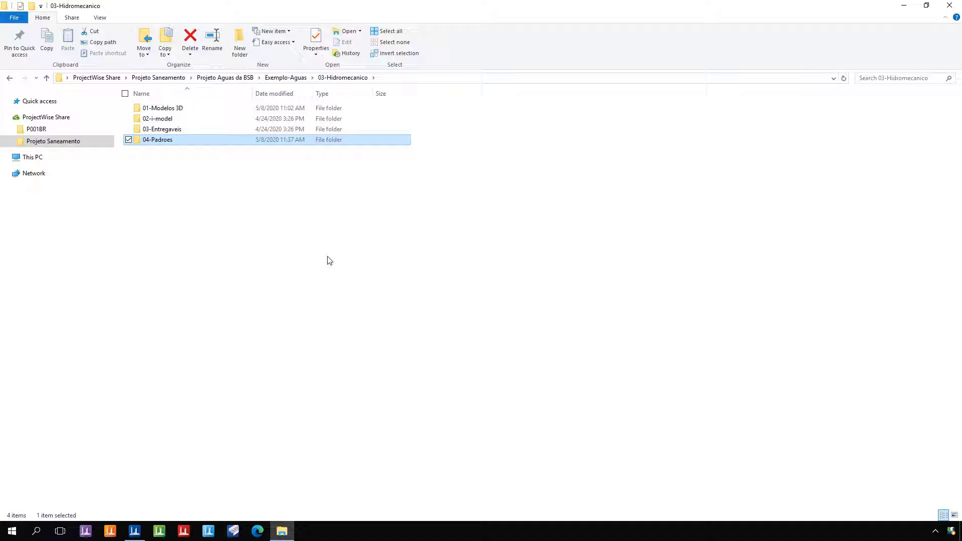
pyautogui.click(183, 132)
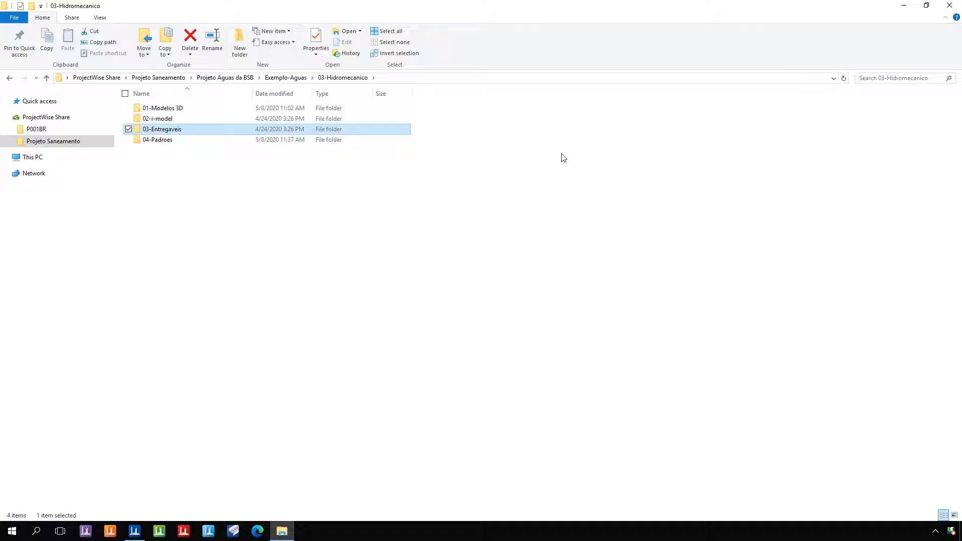
pyautogui.doubleClick(183, 129)
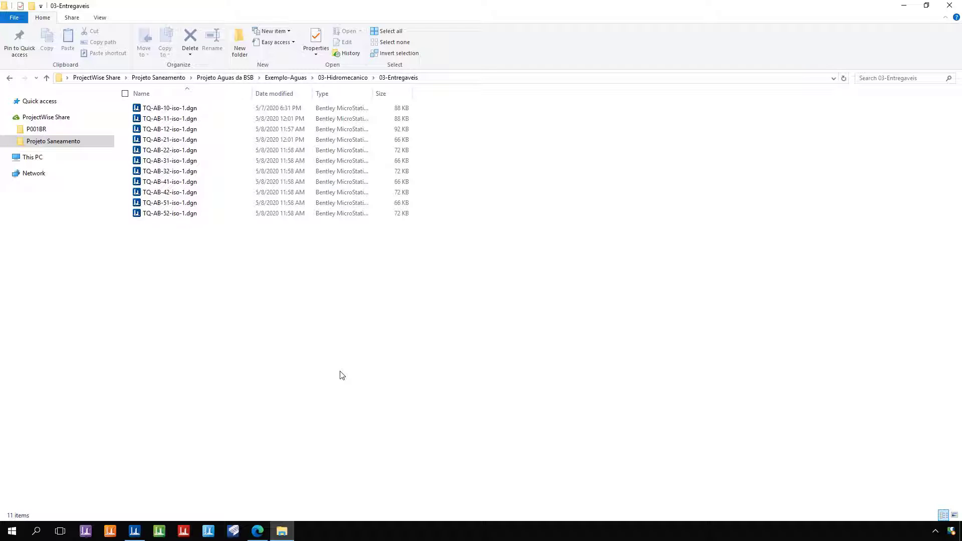
# Compress all the isometric DGN files in 03-Entregaveis into a zip archive named Isometricos
pyautogui.moveTo(261, 273); pyautogui.dragTo(129, 108)
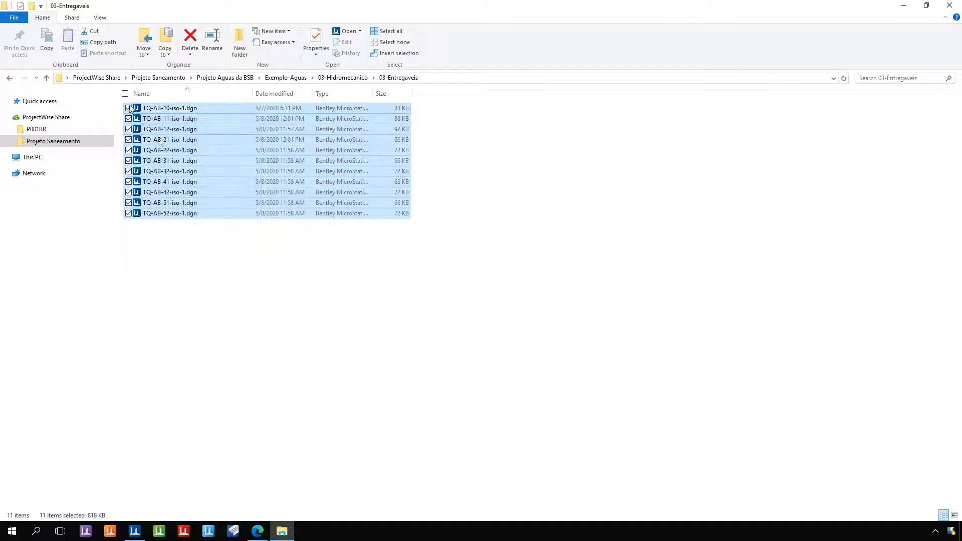
pyautogui.rightClick(181, 128)
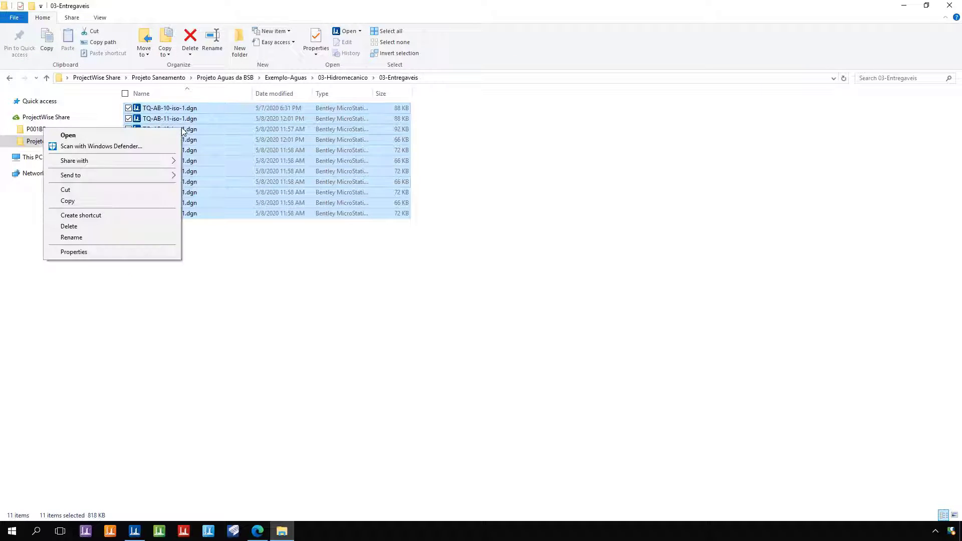
pyautogui.moveTo(161, 163)
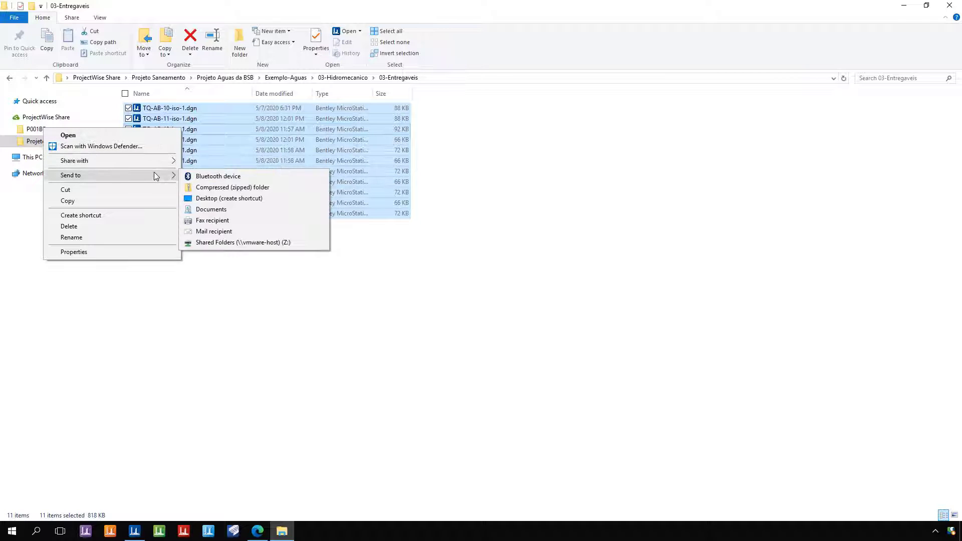
pyautogui.click(268, 188)
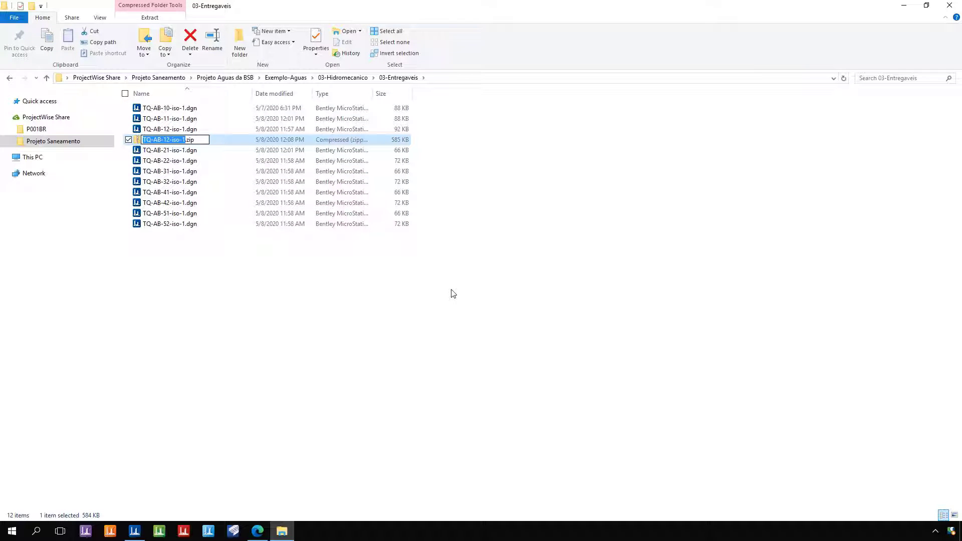
pyautogui.write('Isometricos')
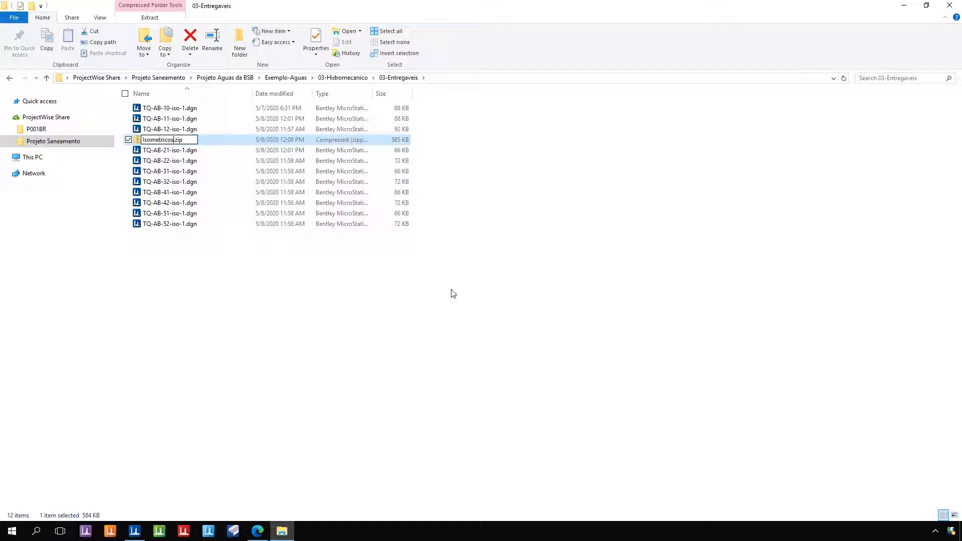
pyautogui.press('Return')
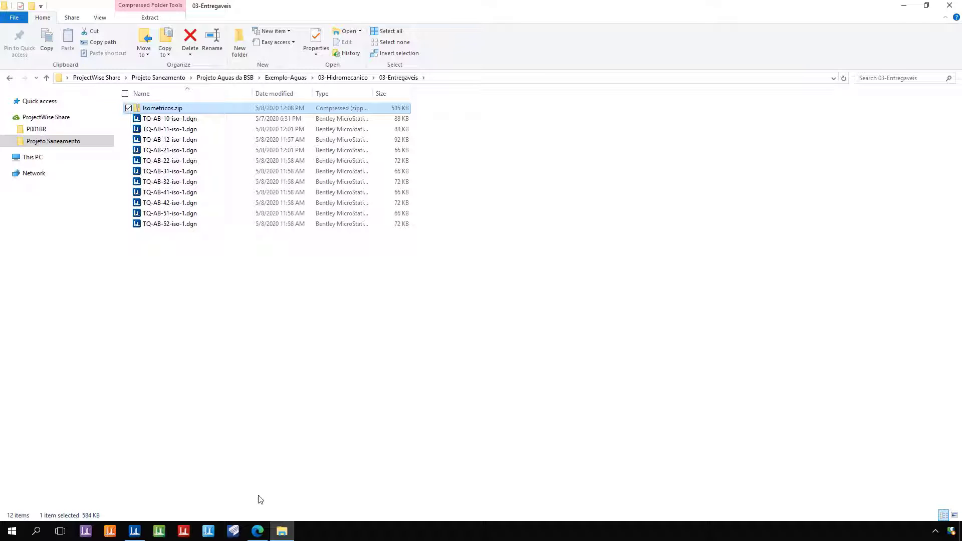
# Switch to the ProjectWise project page in the browser and create a new transmittal in Deliverables Management
pyautogui.click(258, 532)
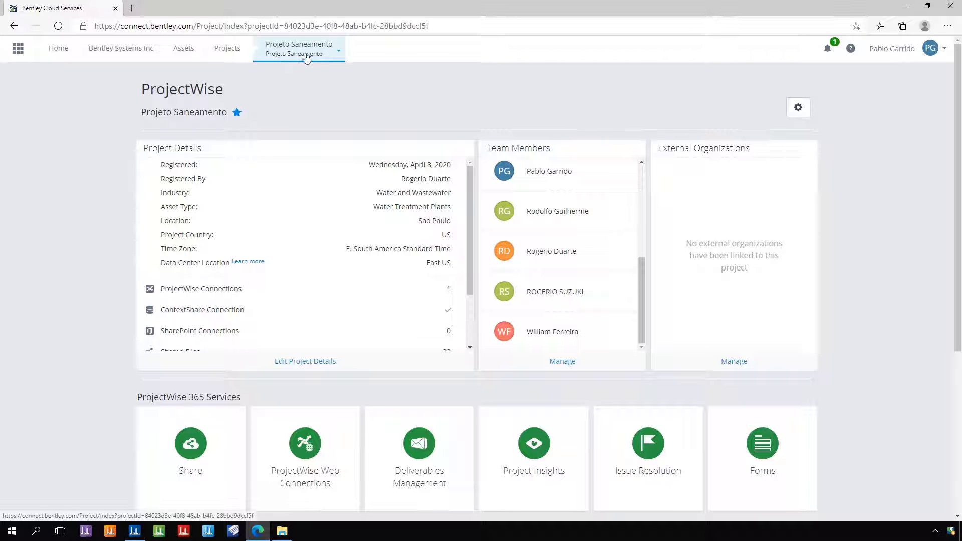
pyautogui.scroll(-1, 326, 98)
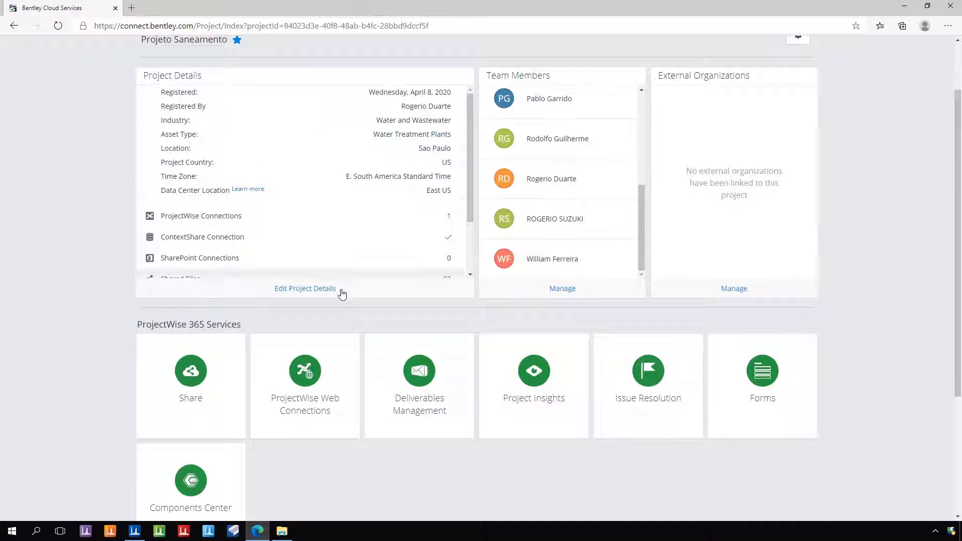
pyautogui.click(423, 375)
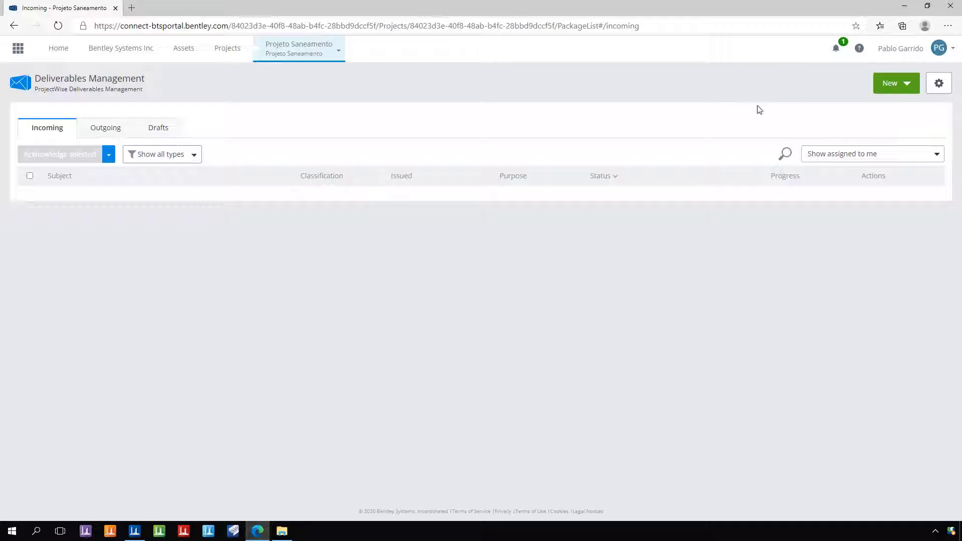
pyautogui.click(896, 85)
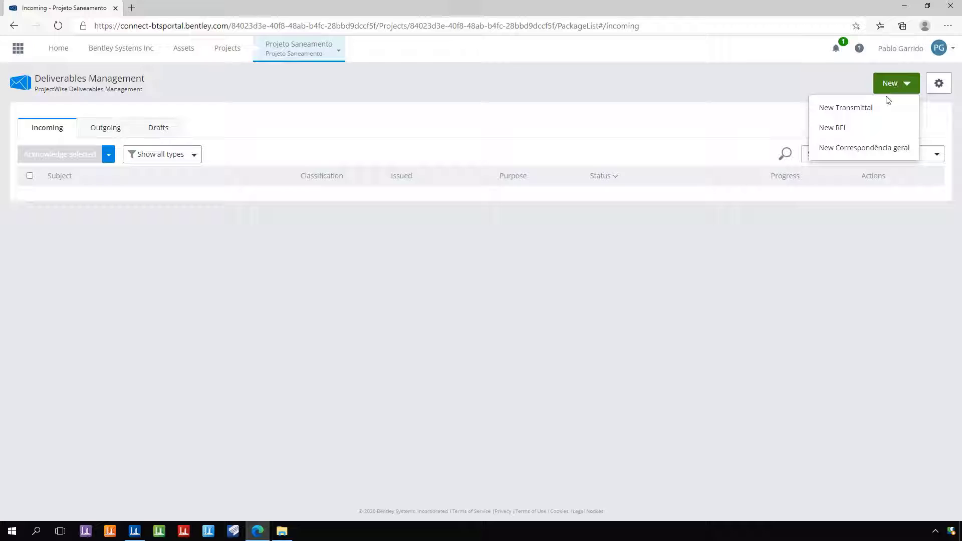
pyautogui.click(858, 111)
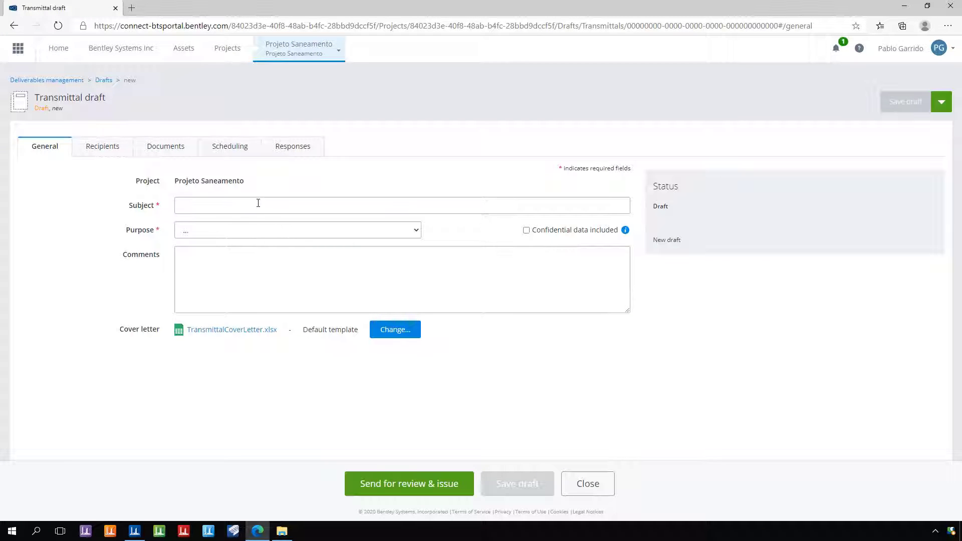
# Enter "Projeto Hidromecanico - Entregaveis" as the transmittal's subject and set its purpose to Para revisão
pyautogui.click(258, 204)
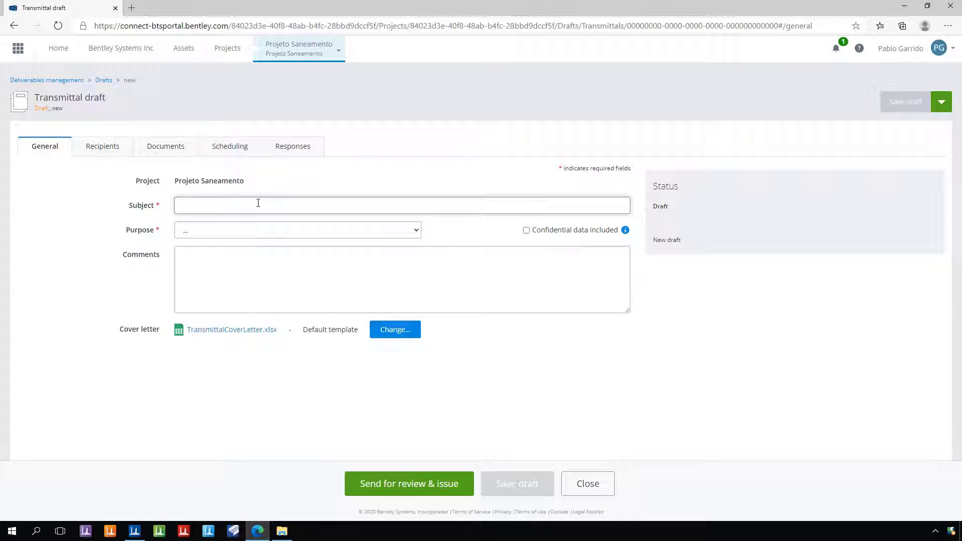
pyautogui.write('Pr')
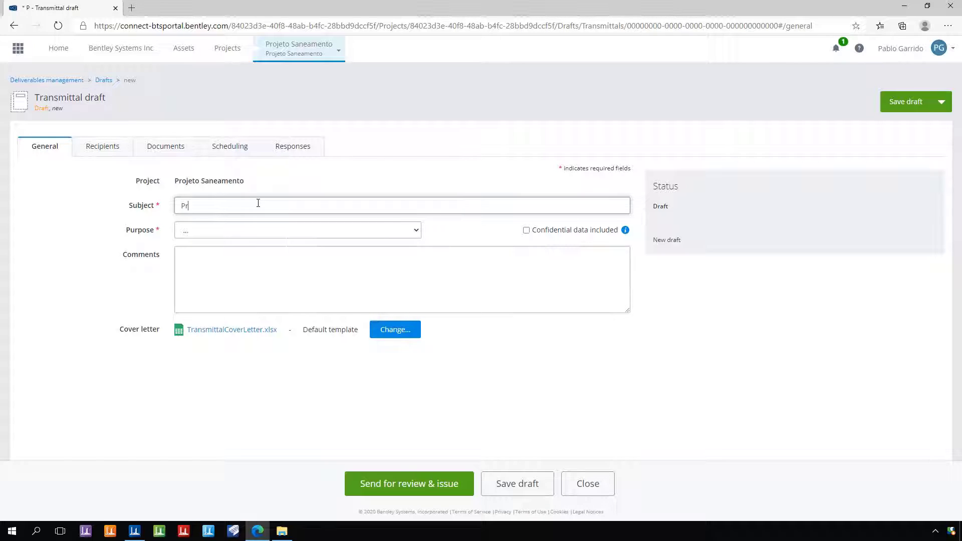
pyautogui.write('ojeto Hidro')
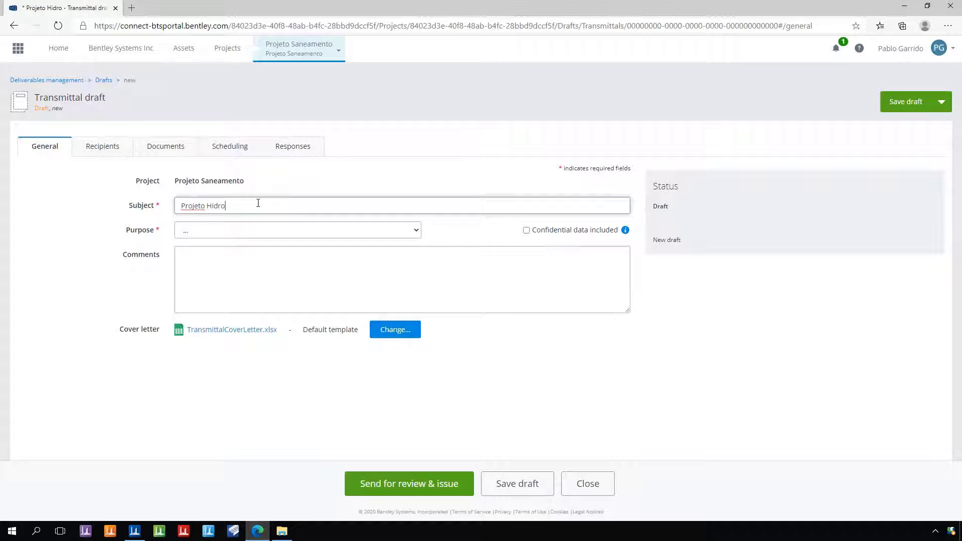
pyautogui.write('mecanico - Entregaveis')
pyautogui.click(337, 231)
pyautogui.click(199, 268)
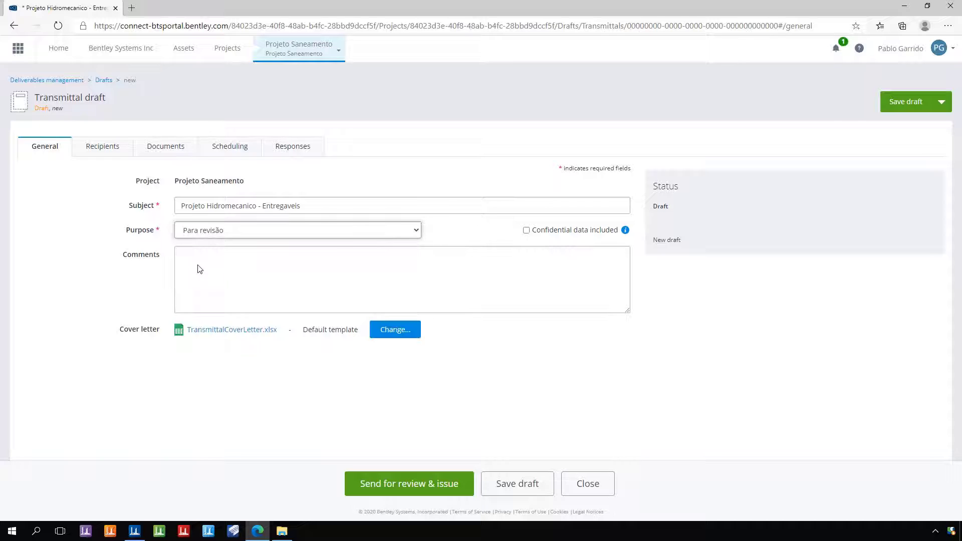
# Add the comment "Por favor revisar as entregas 3D e Isometricos." to the transmittal
pyautogui.click(251, 271)
pyautogui.write('Por f')
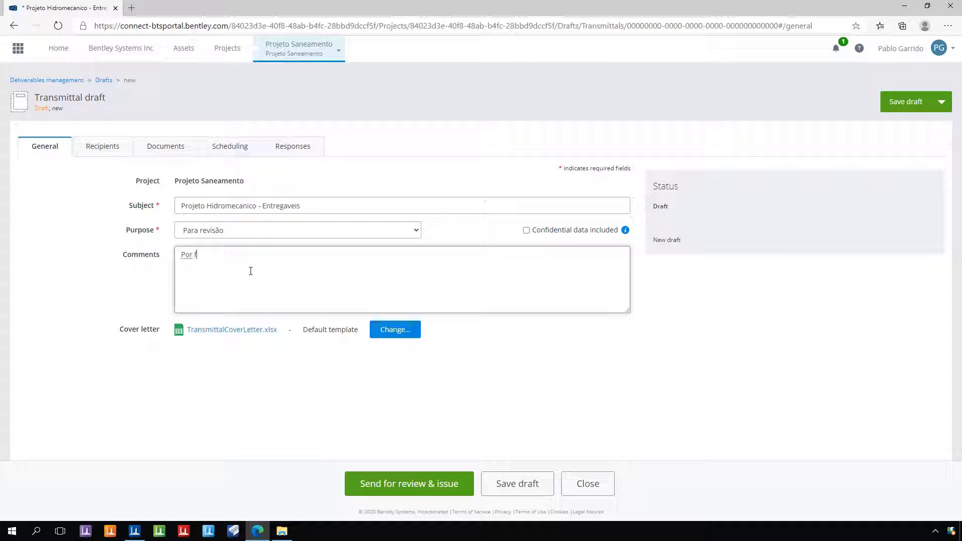
pyautogui.write('avor revisar as entregar')
pyautogui.write(' 3D ')
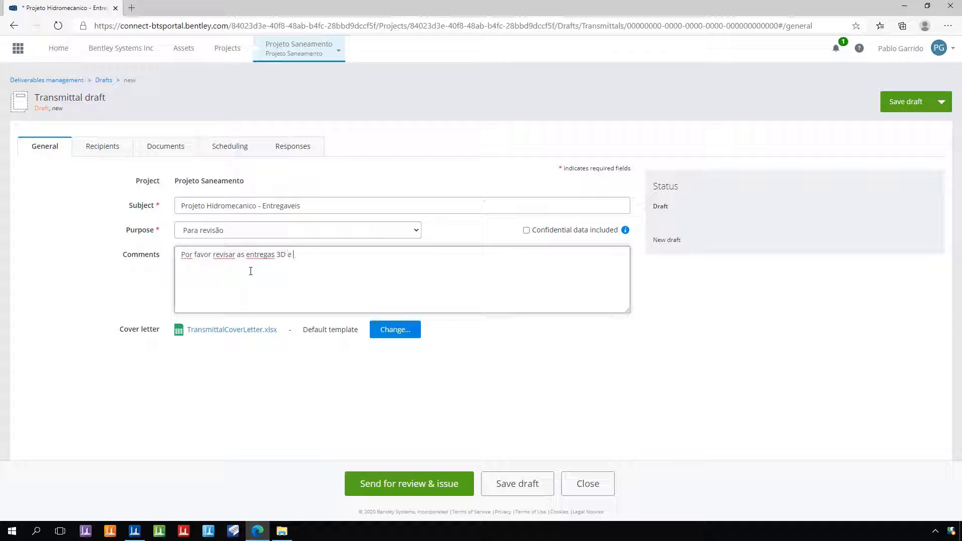
pyautogui.write('e Isometricos.')
# Show all internal and external contacts and add the last listed team member as the transmittal's recipient
pyautogui.click(107, 151)
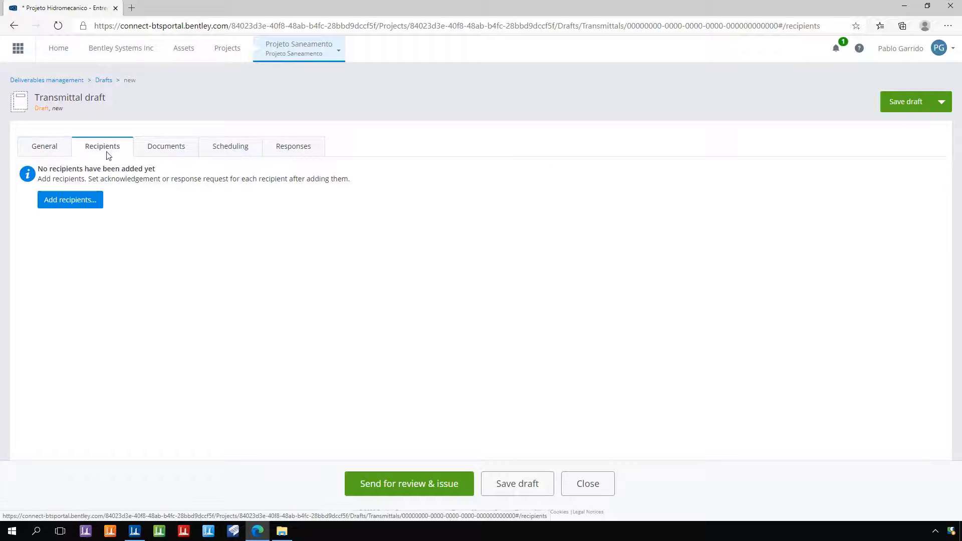
pyautogui.click(88, 208)
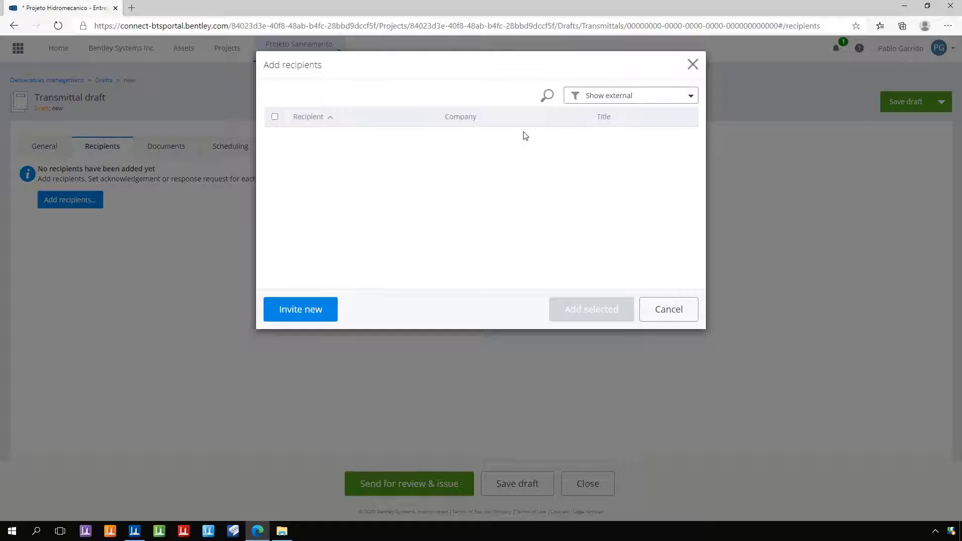
pyautogui.click(602, 102)
pyautogui.click(601, 149)
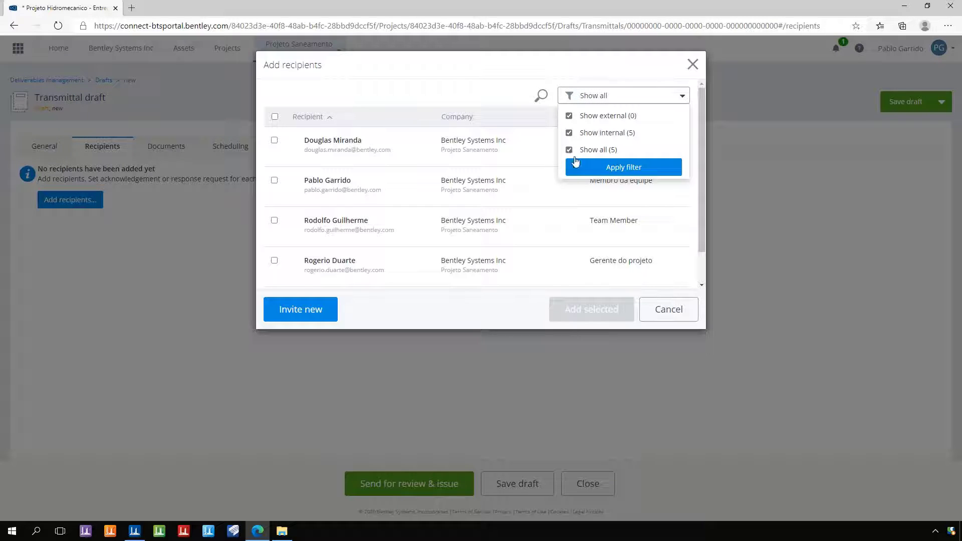
pyautogui.click(576, 163)
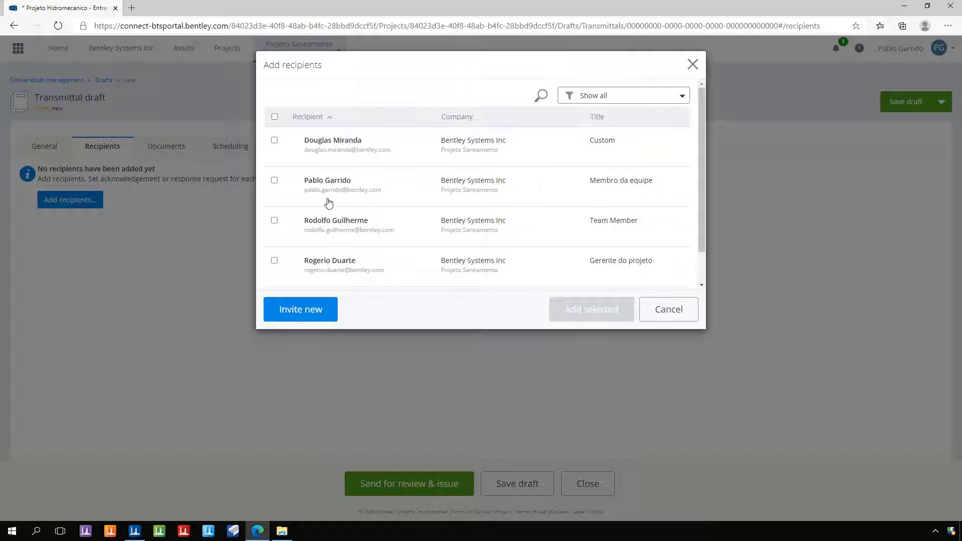
pyautogui.scroll(-1, 328, 202)
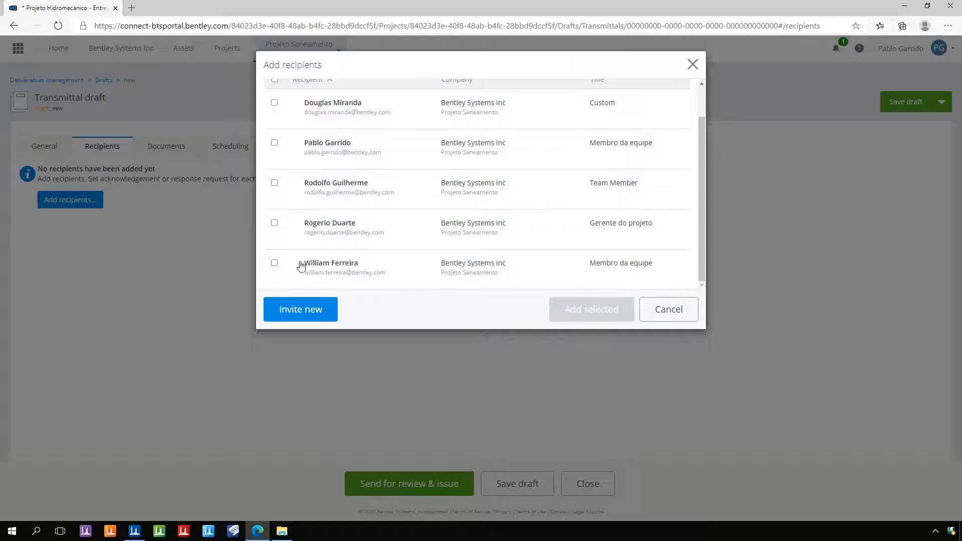
pyautogui.click(275, 264)
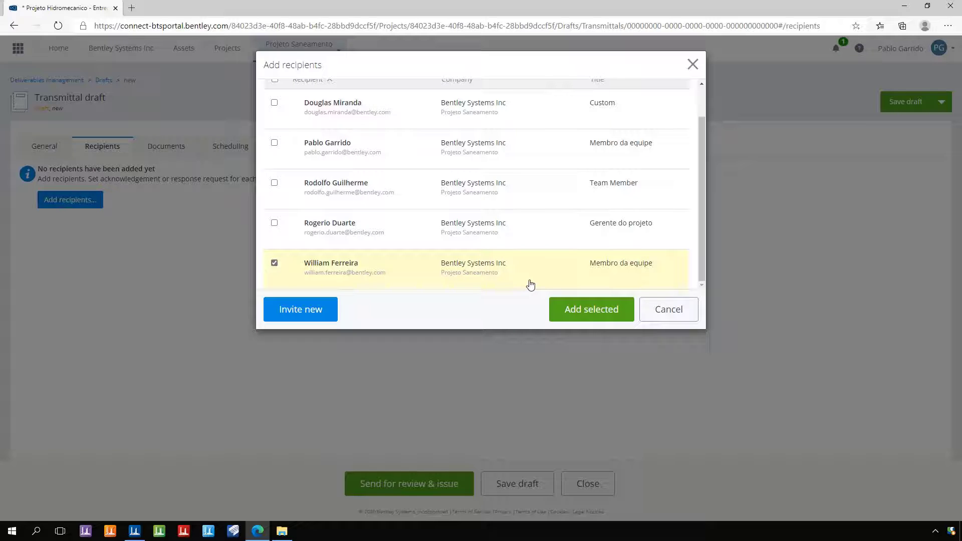
pyautogui.click(590, 311)
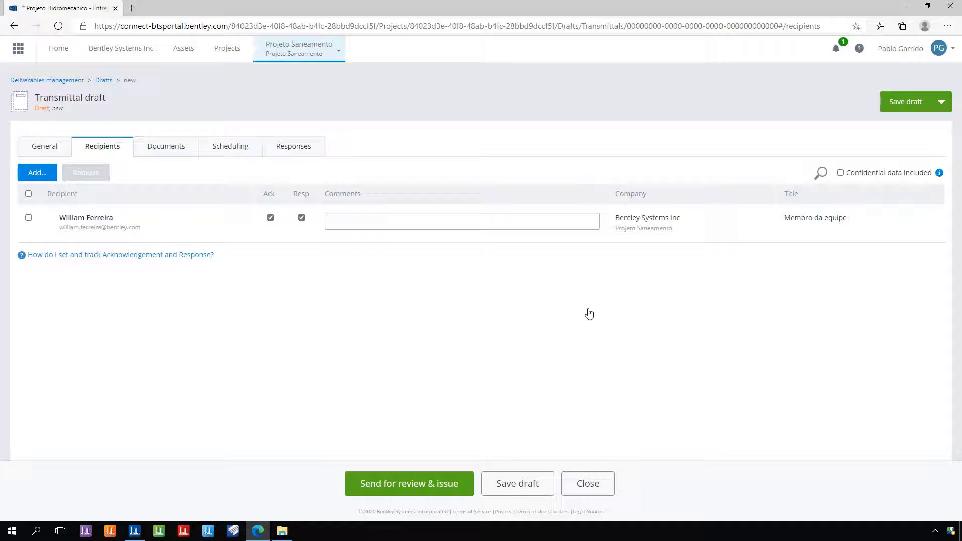
# Save the transmittal draft to allow a ZIP package upload to its documents
pyautogui.click(175, 152)
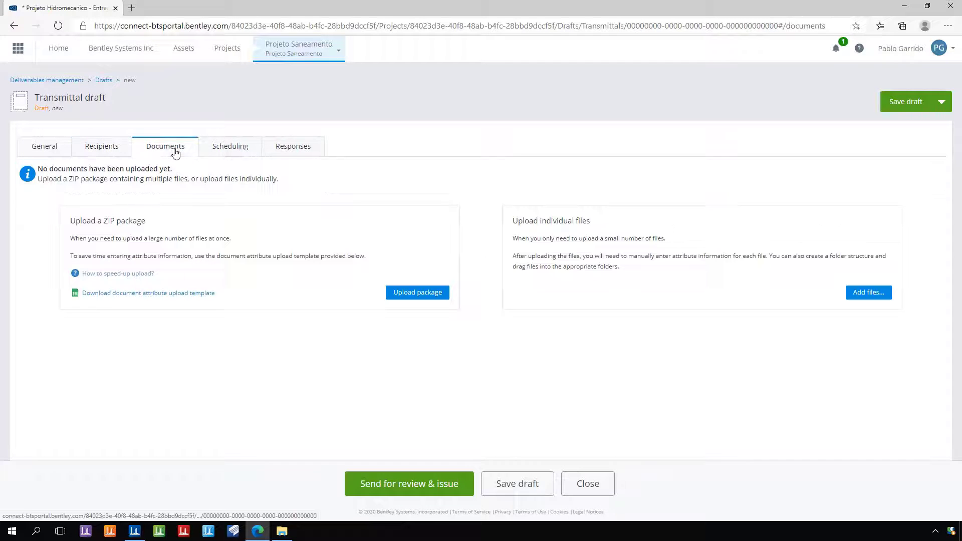
pyautogui.click(409, 296)
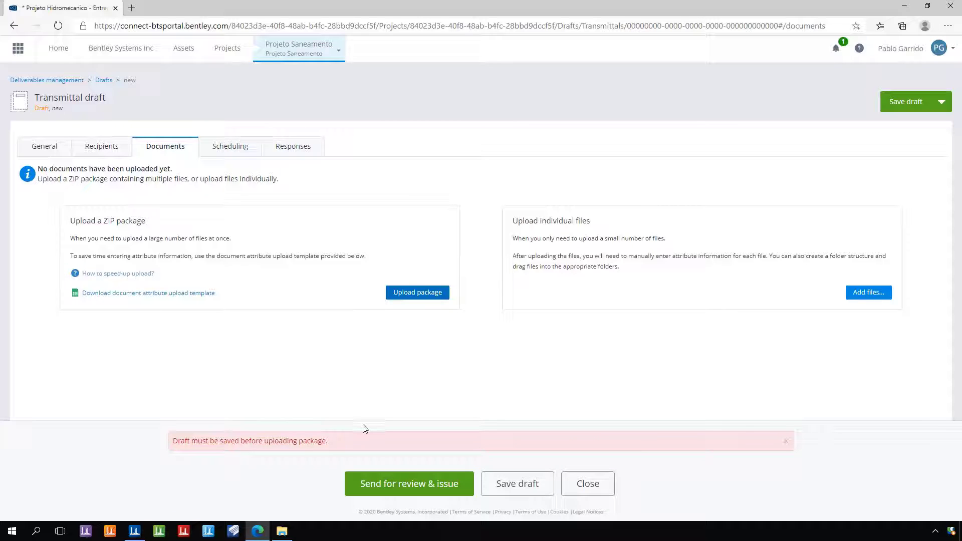
pyautogui.click(894, 108)
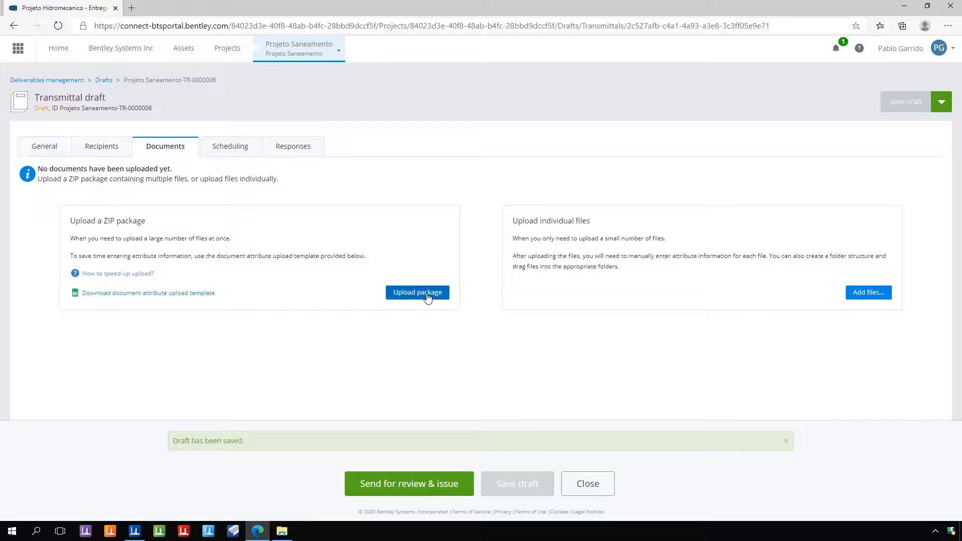
# Upload Isometricos.zip from Projeto Saneamento's 03-Hidromecanico/03-Entregaveis folder on ProjectWise Share as the transmittal's document package
pyautogui.click(425, 295)
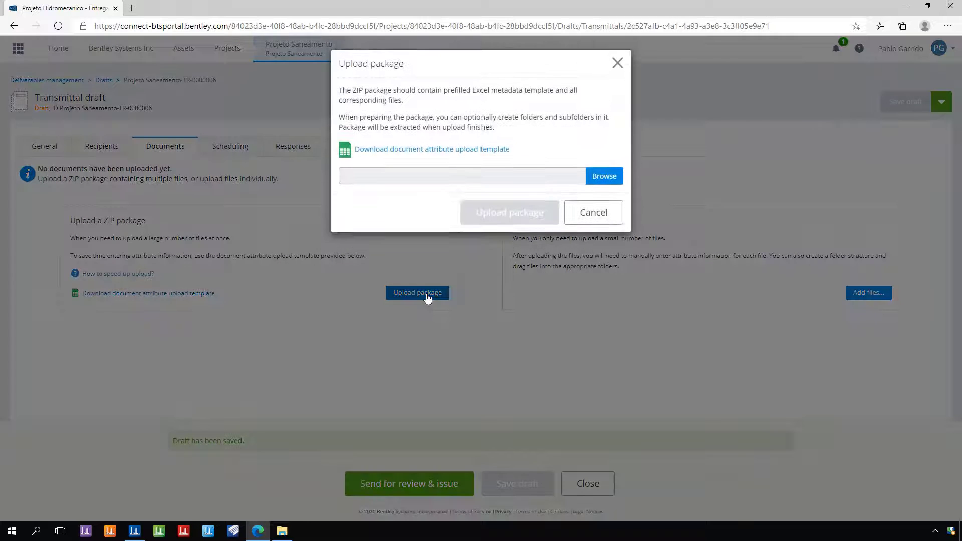
pyautogui.click(604, 180)
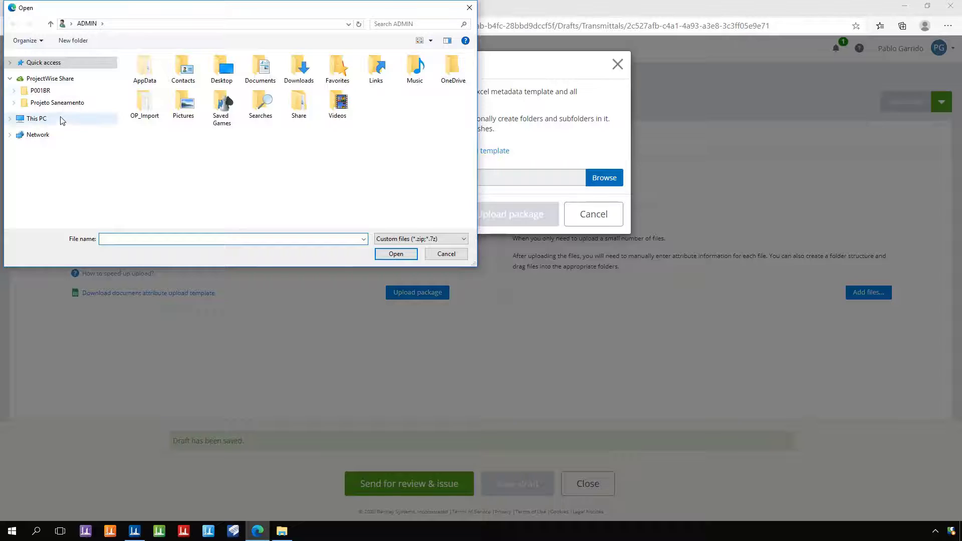
pyautogui.click(50, 79)
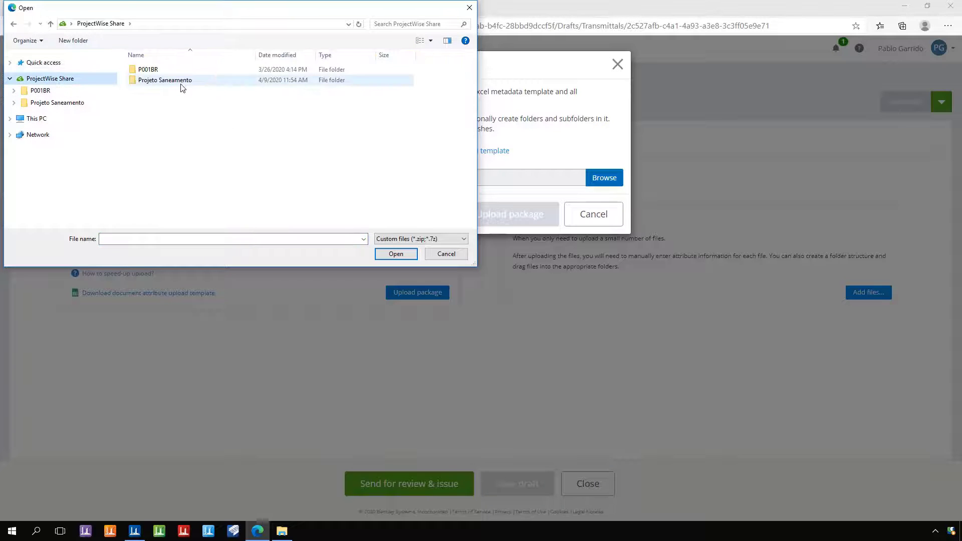
pyautogui.doubleClick(183, 81)
pyautogui.click(184, 71)
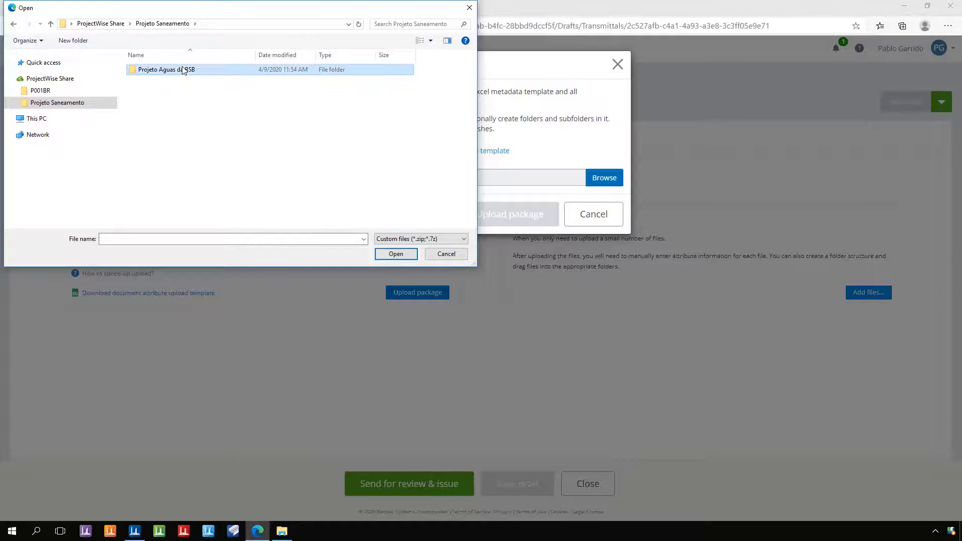
pyautogui.doubleClick(184, 71)
pyautogui.doubleClick(184, 70)
pyautogui.doubleClick(180, 91)
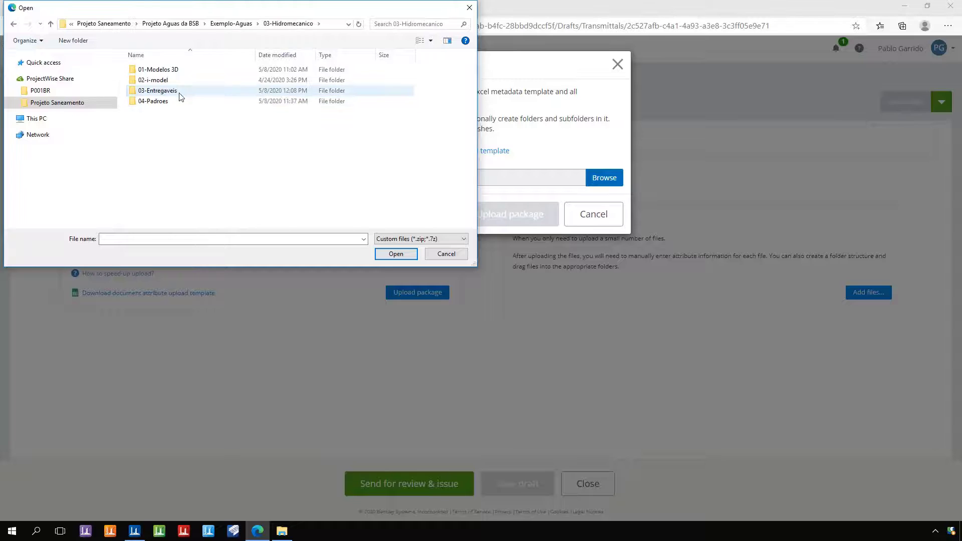
pyautogui.doubleClick(182, 96)
pyautogui.doubleClick(181, 70)
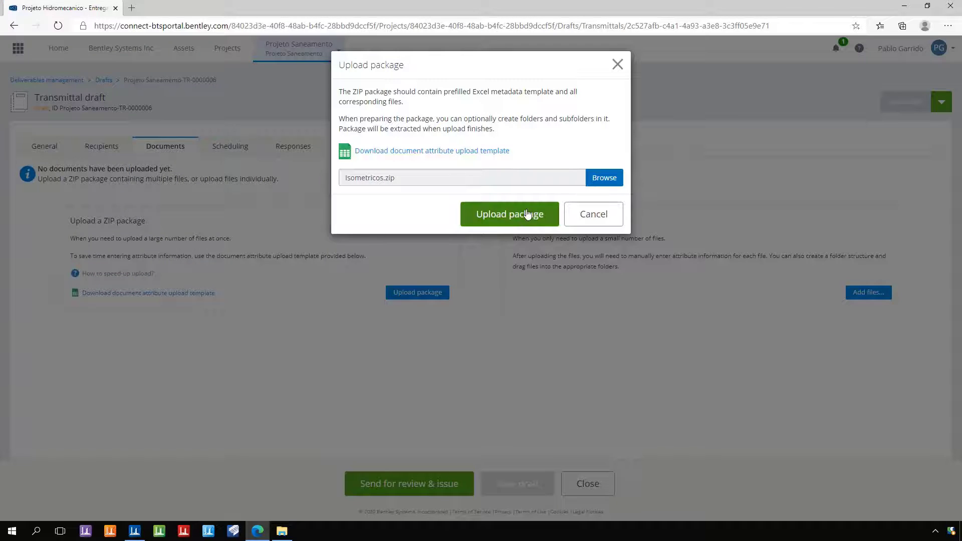
pyautogui.click(527, 217)
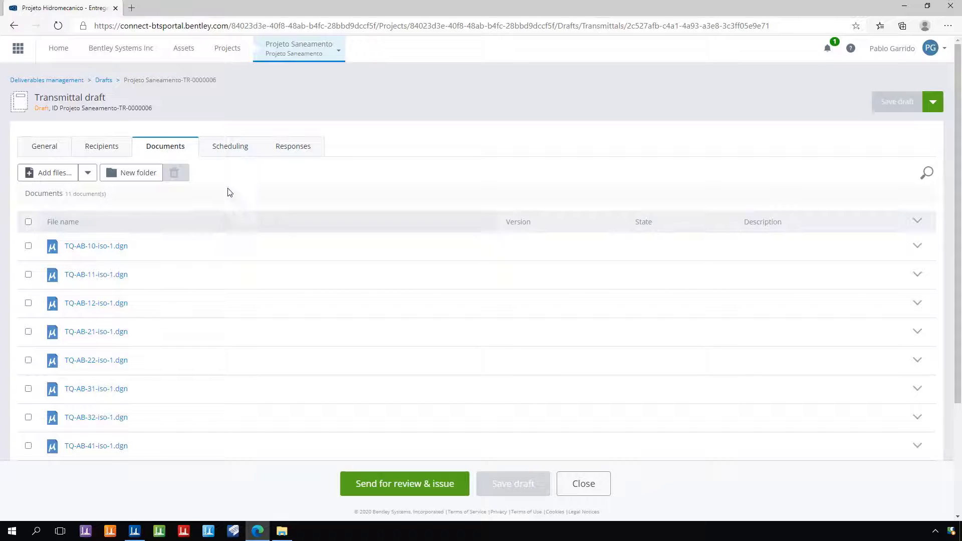
# Check the transmittal's scheduling, send it for review with its recipient as the reviewer, and close the draft
pyautogui.click(239, 153)
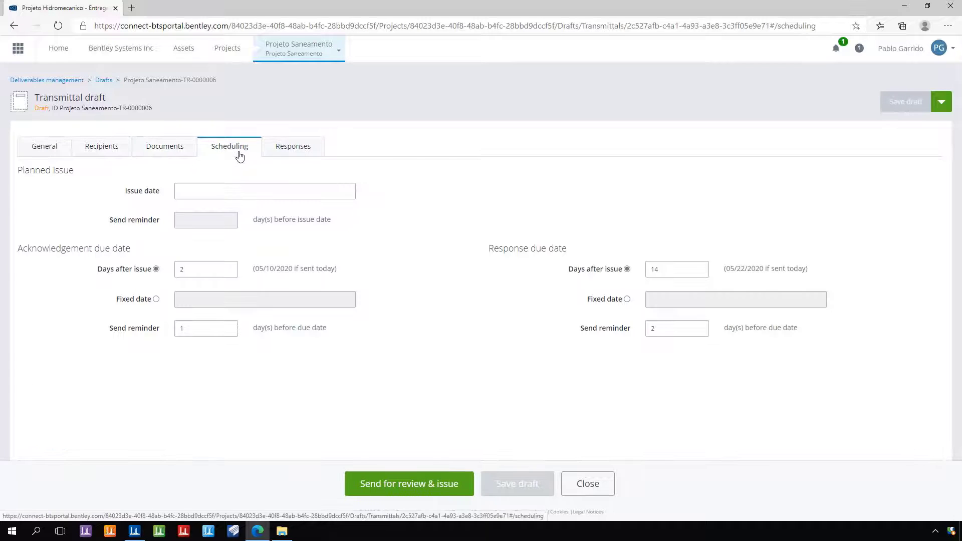
pyautogui.click(185, 150)
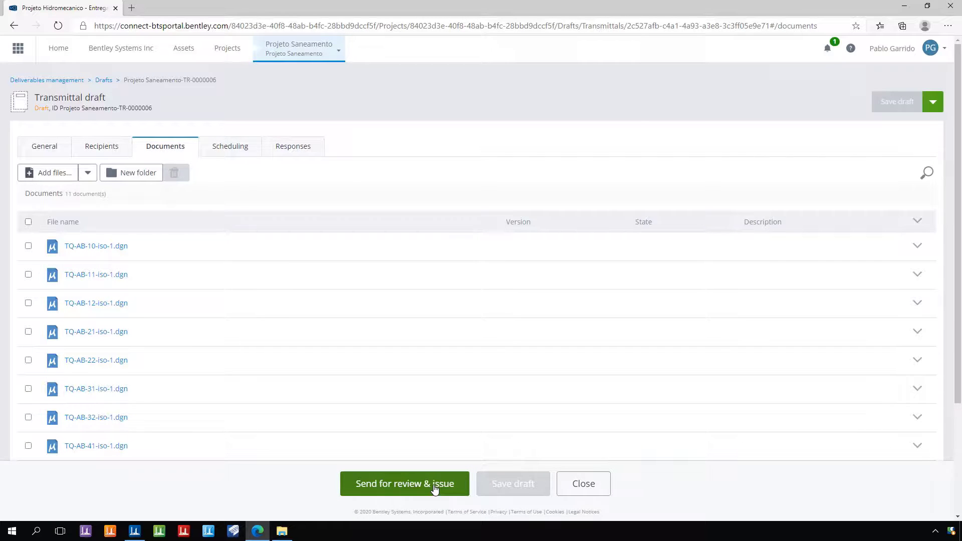
pyautogui.click(435, 490)
pyautogui.click(330, 113)
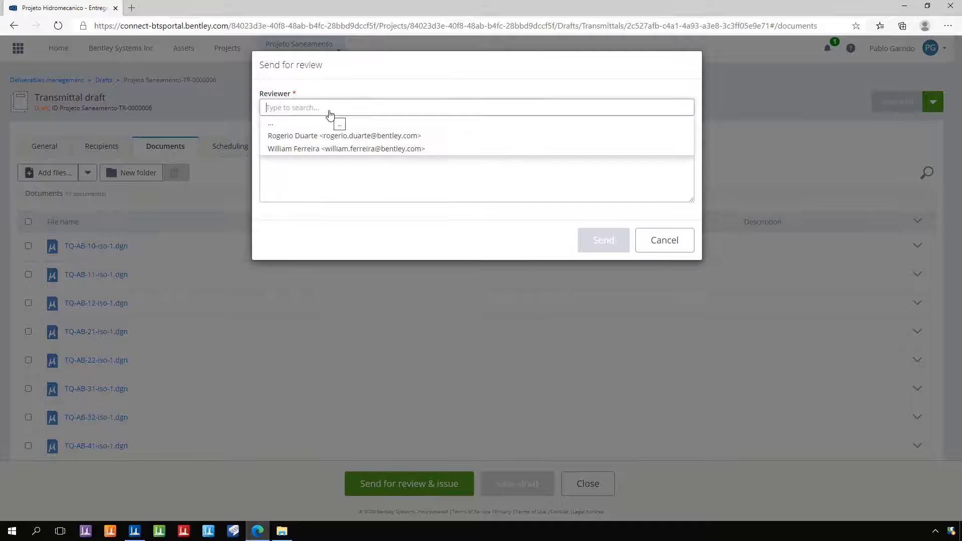
pyautogui.click(341, 148)
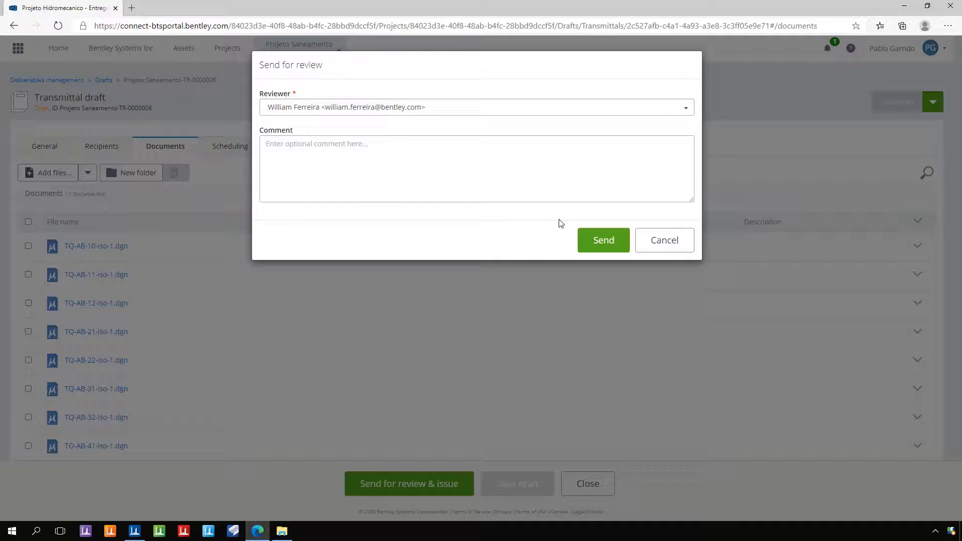
pyautogui.click(594, 245)
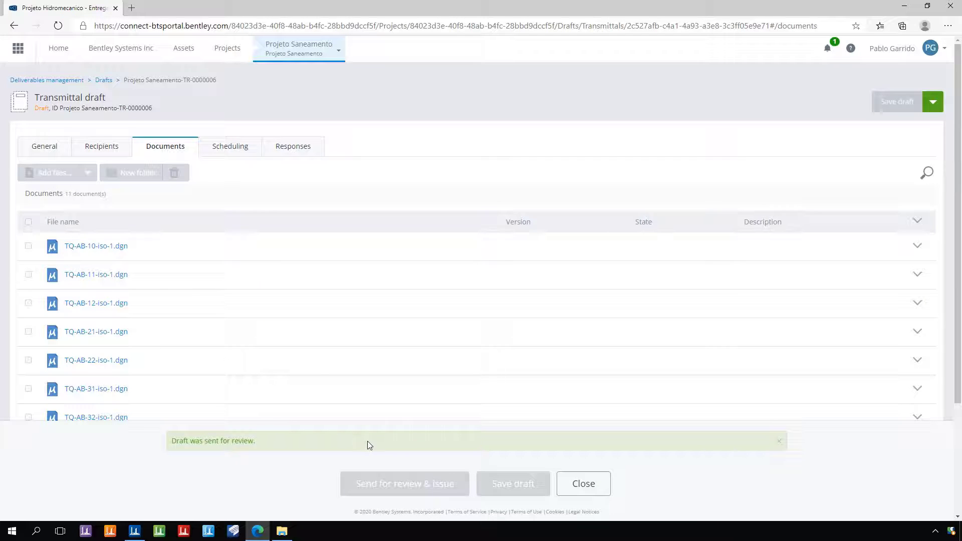
pyautogui.click(583, 484)
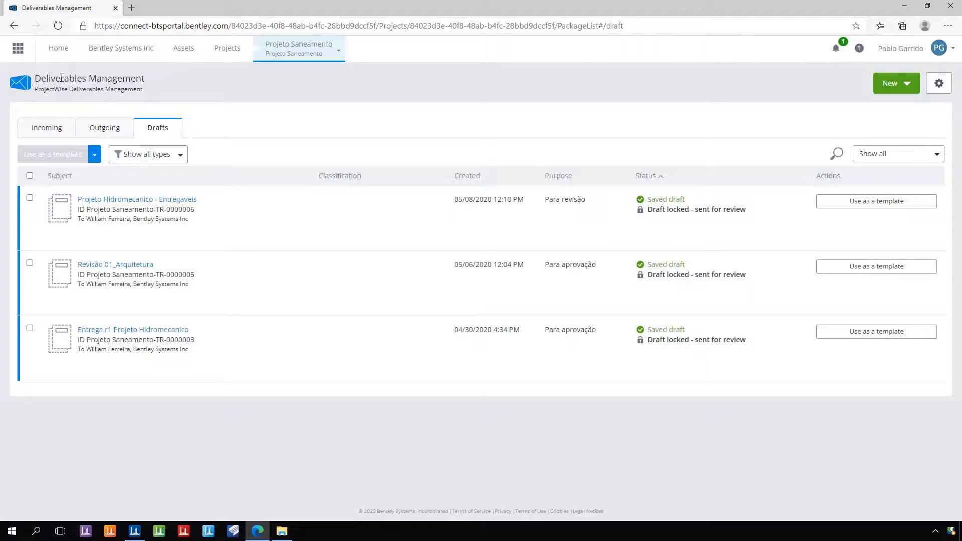
# Return to the Projeto Saneamento project page and look over its team members and ProjectWise 365 services
pyautogui.click(60, 52)
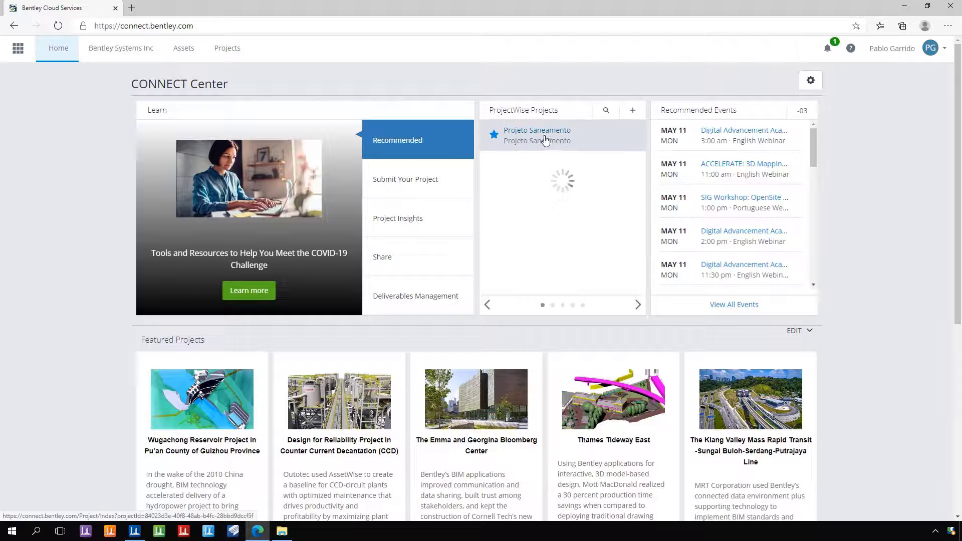
pyautogui.click(546, 140)
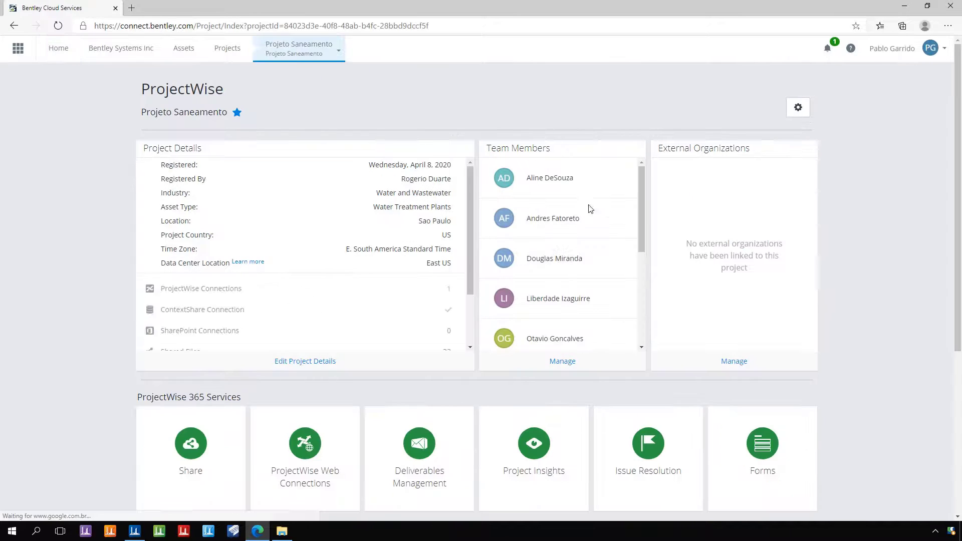
pyautogui.scroll(-4, 590, 215)
pyautogui.scroll(-3, 917, 359)
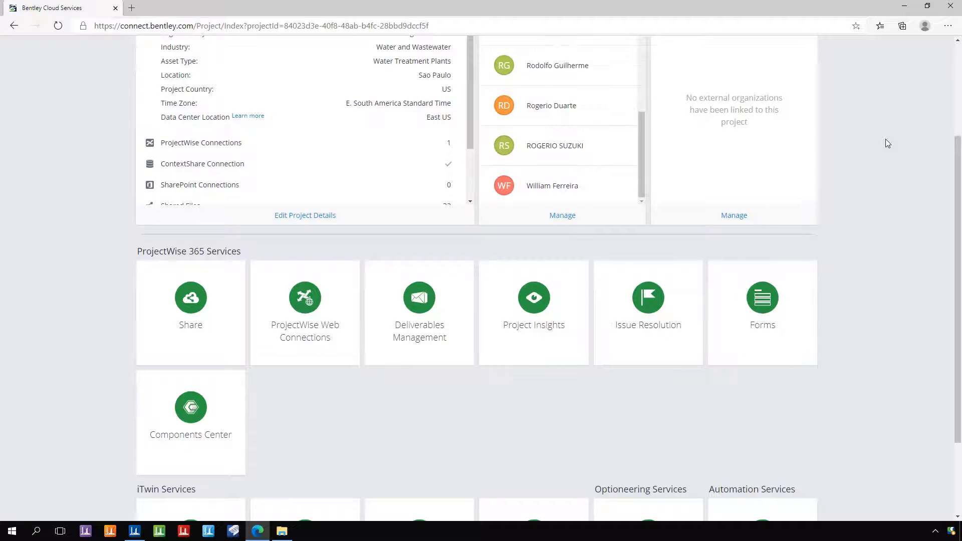
# Minimize the browser, switch to OpenPlant Modeler and examine the completed piping around the five pumps
pyautogui.click(907, 9)
pyautogui.click(134, 533)
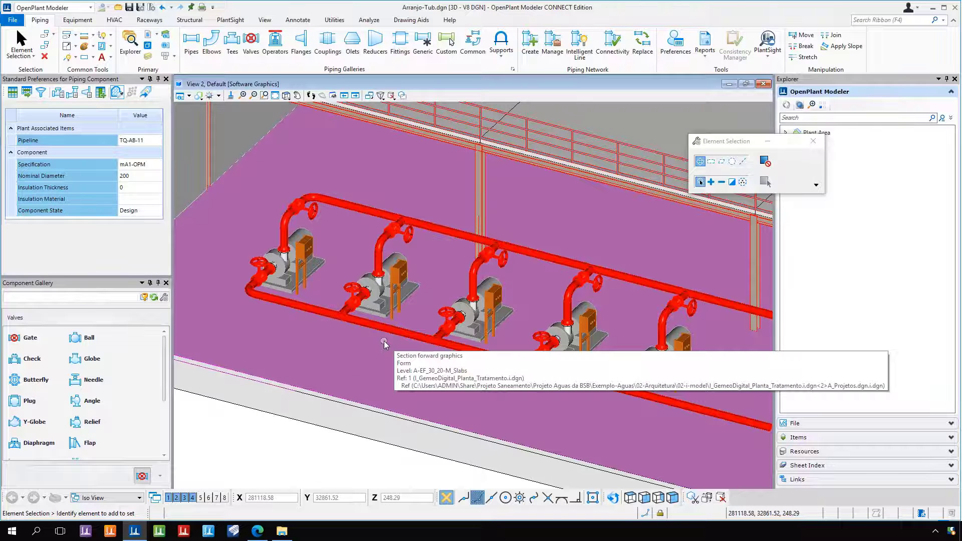
pyautogui.scroll(-2, 332, 366)
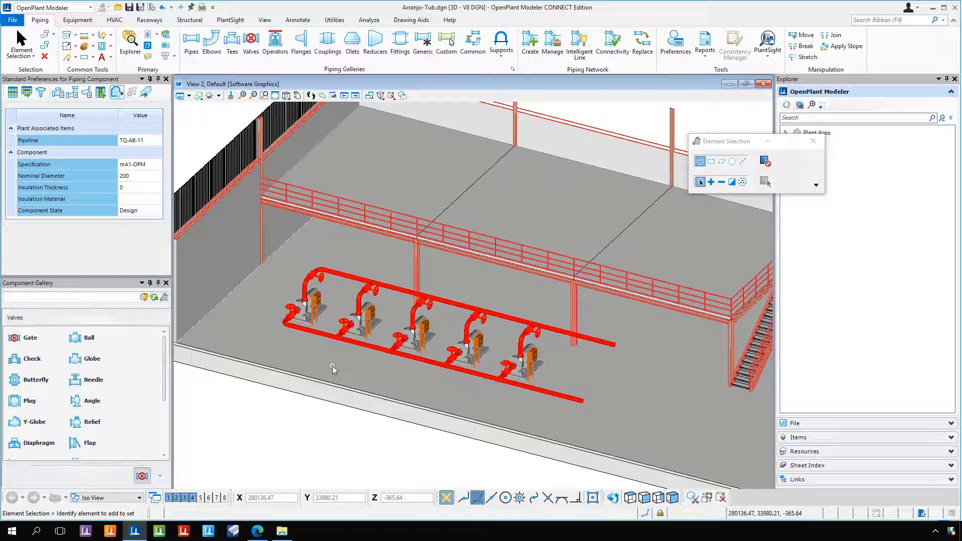
pyautogui.scroll(3, 341, 321)
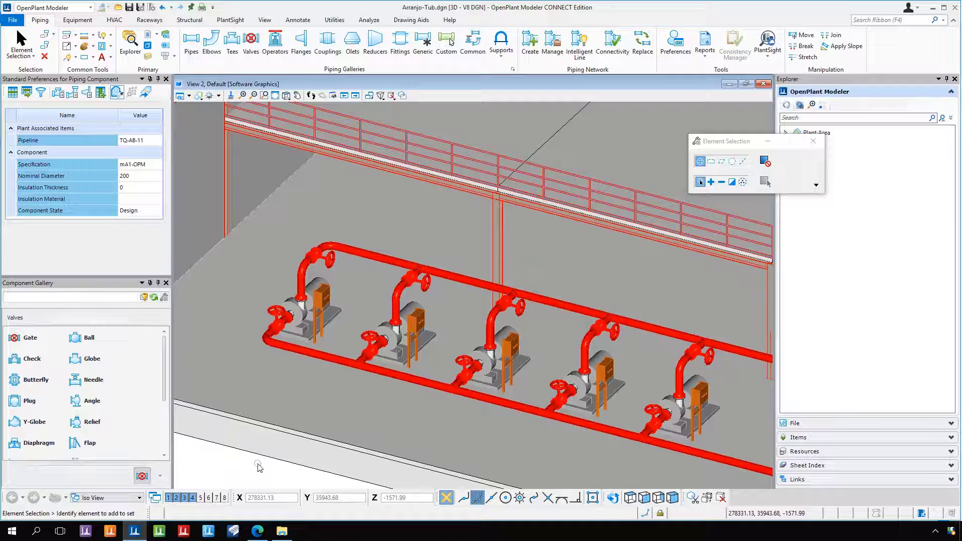
pyautogui.scroll(-2, 366, 386)
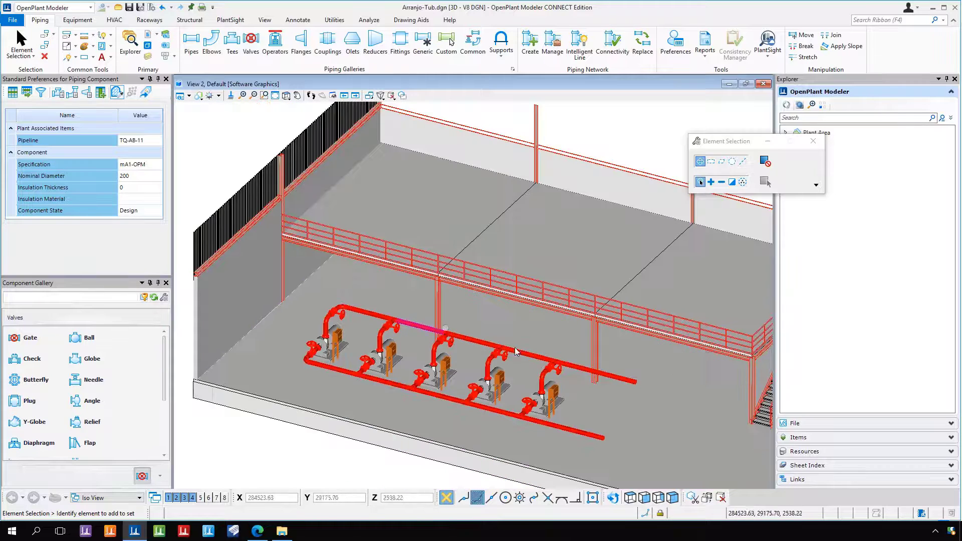
pyautogui.moveTo(517, 351); pyautogui.dragTo(498, 339, button='middle')
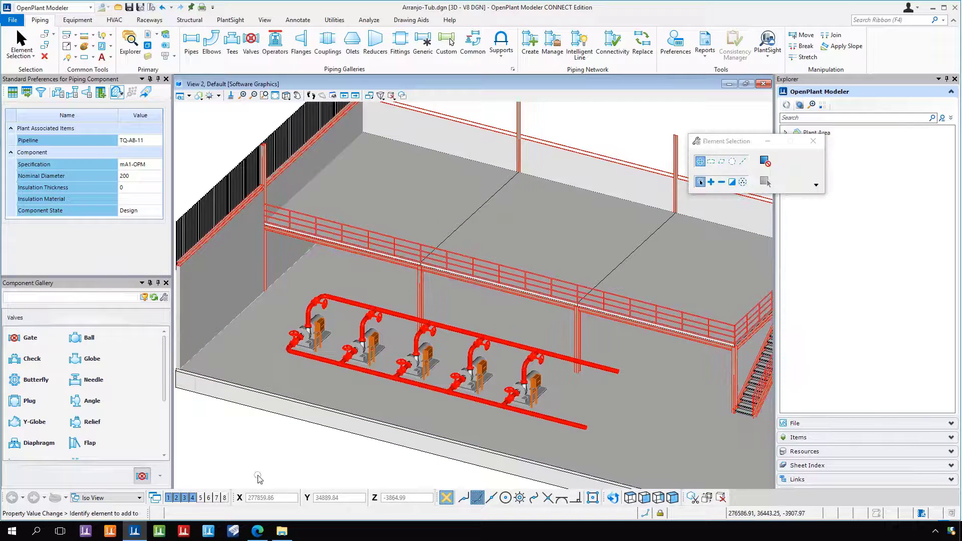